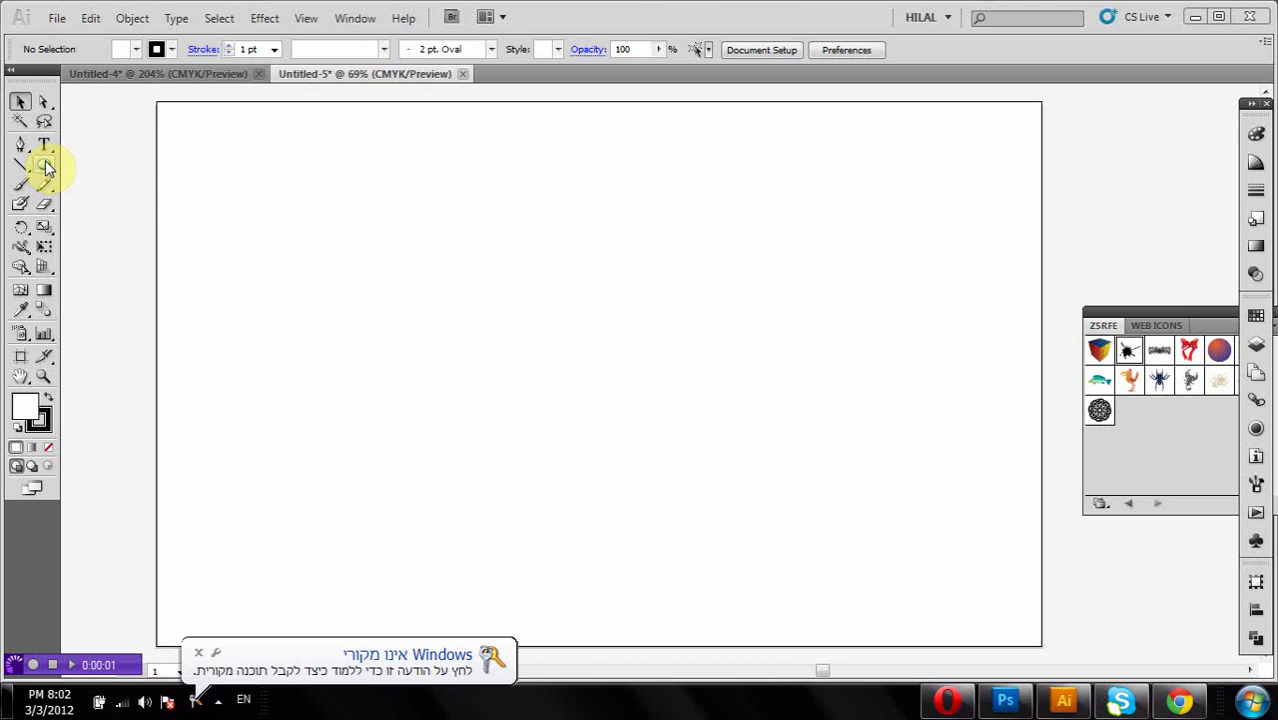
# - Draw an unfilled oval, about 113.5 × 82.3 mm, on the left of the artboard and bring up the Gradient panel
pyautogui.click(47, 168)
pyautogui.moveTo(308, 228)
pyautogui.mouseDown()
pyautogui.moveTo(593, 405)
pyautogui.moveTo(515, 378)
pyautogui.mouseUp()
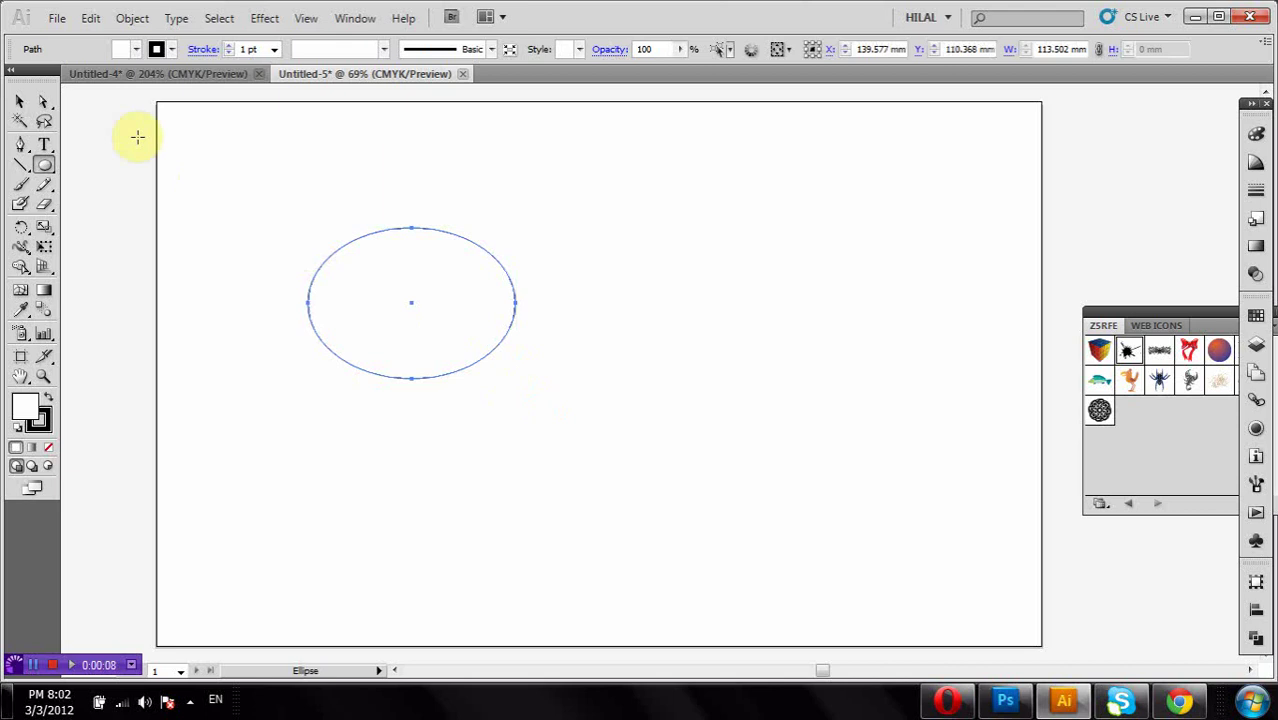
pyautogui.click(136, 49)
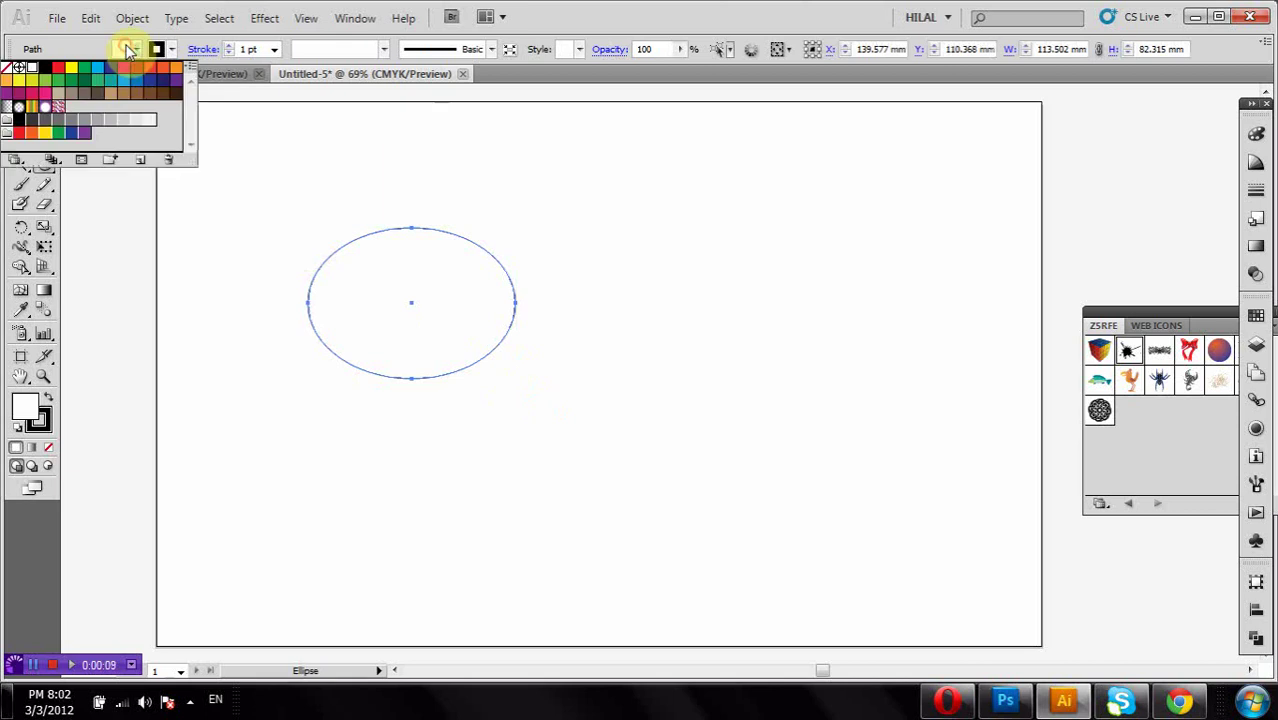
pyautogui.click(1256, 248)
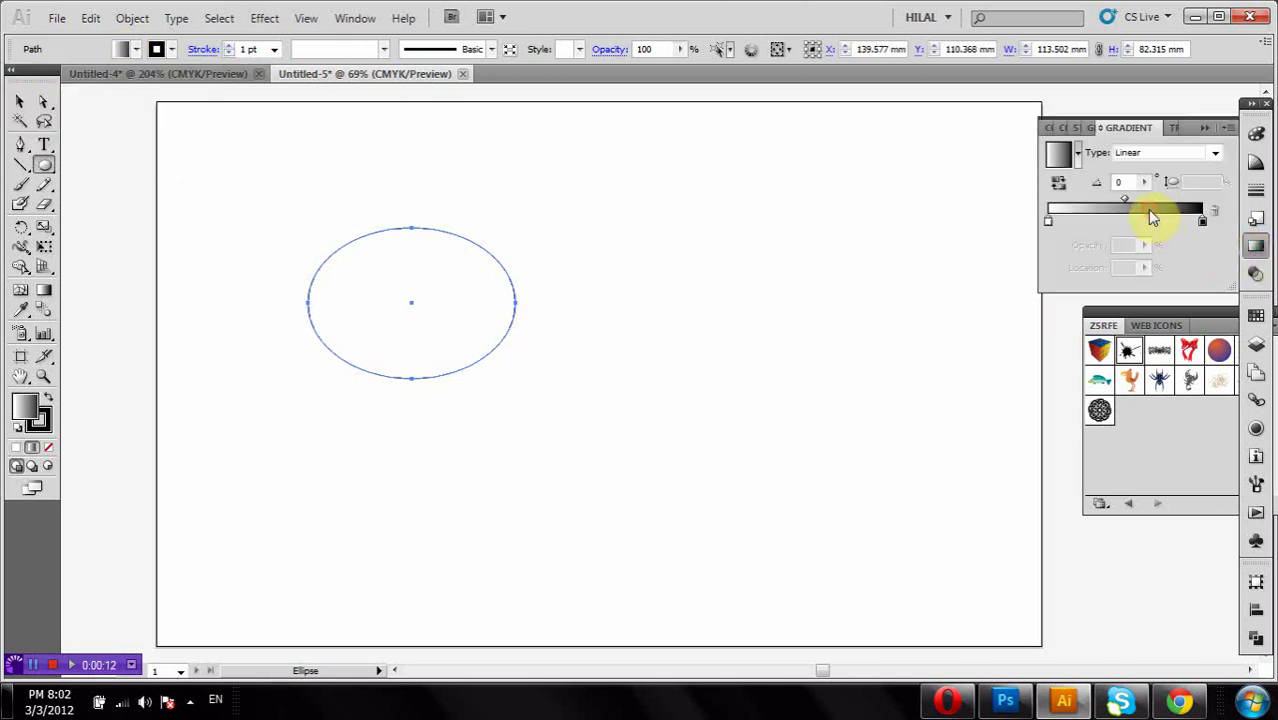
# - Give the oval a gradient fill, move it toward the artboard centre, and make the gradient radial
pyautogui.click(1152, 218)
pyautogui.click(20, 102)
pyautogui.moveTo(351, 277)
pyautogui.mouseDown()
pyautogui.moveTo(534, 294)
pyautogui.moveTo(608, 286)
pyautogui.mouseUp()
pyautogui.moveTo(1125, 201); pyautogui.dragTo(1106, 201)
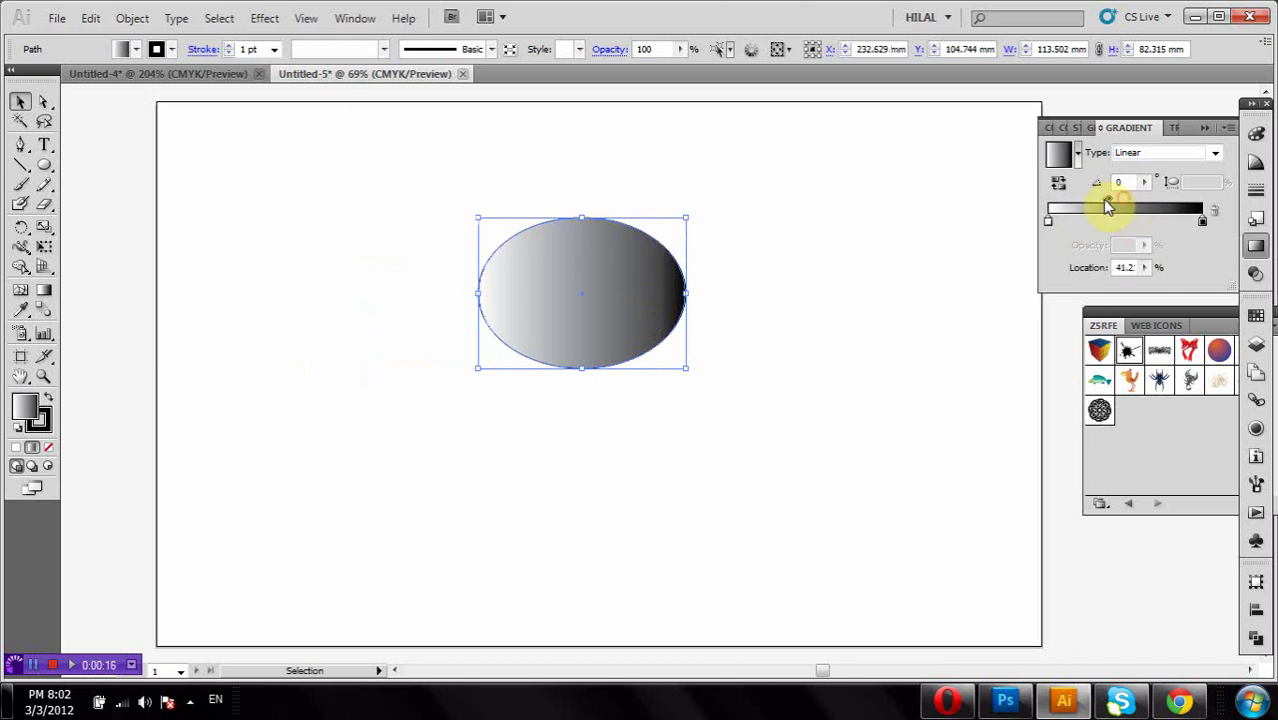
pyautogui.click(1130, 152)
pyautogui.click(1130, 176)
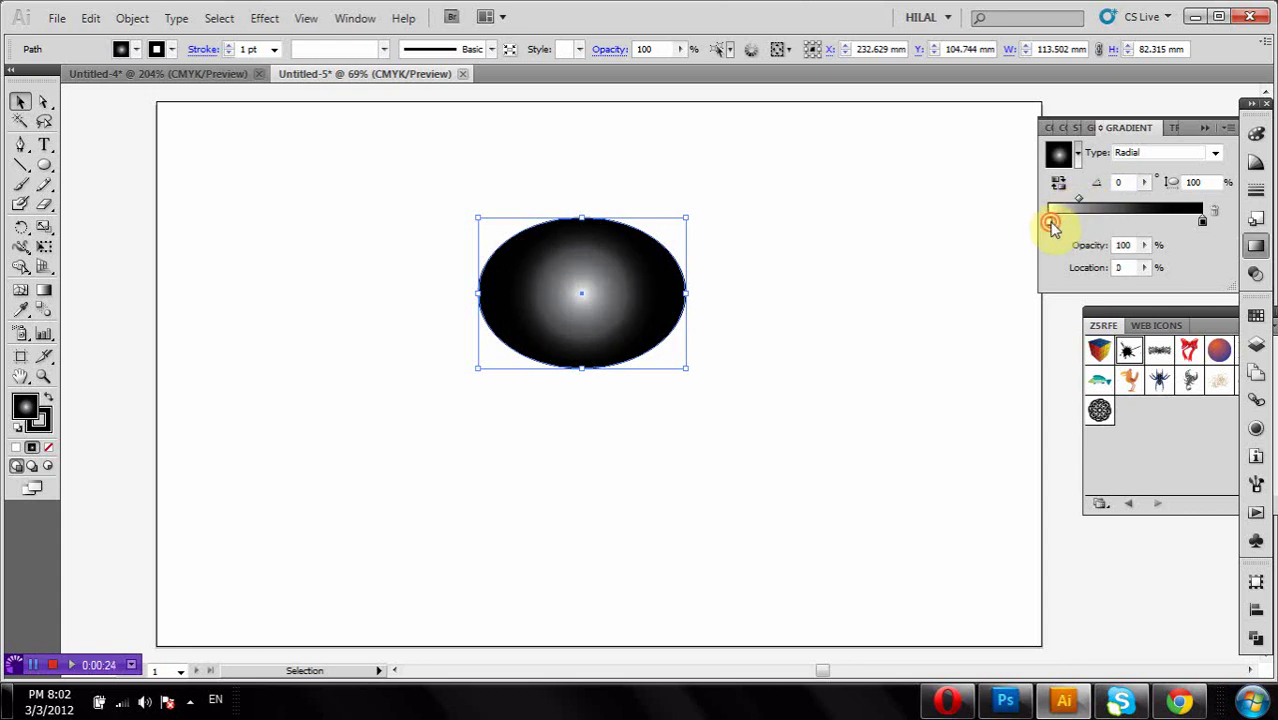
# - Set both the centre and outer gradient stops to red
pyautogui.doubleClick(1051, 223)
pyautogui.click(1034, 291)
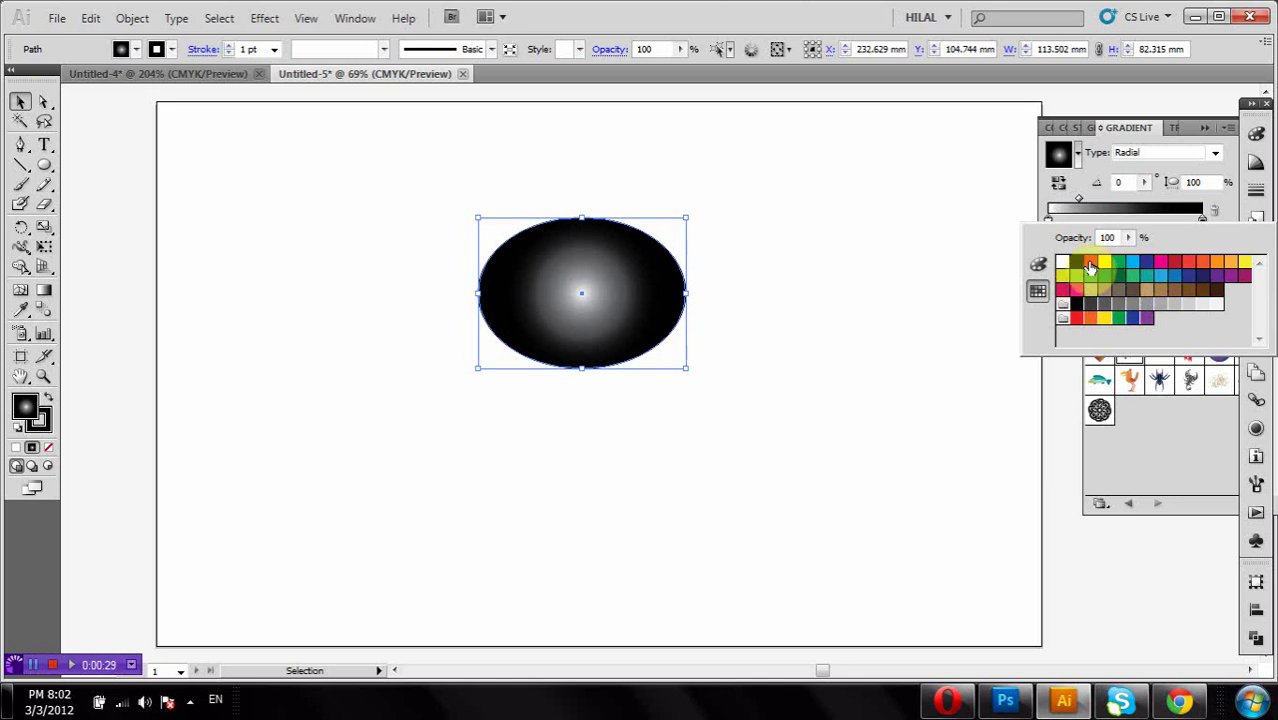
pyautogui.click(1090, 261)
pyautogui.click(1205, 222)
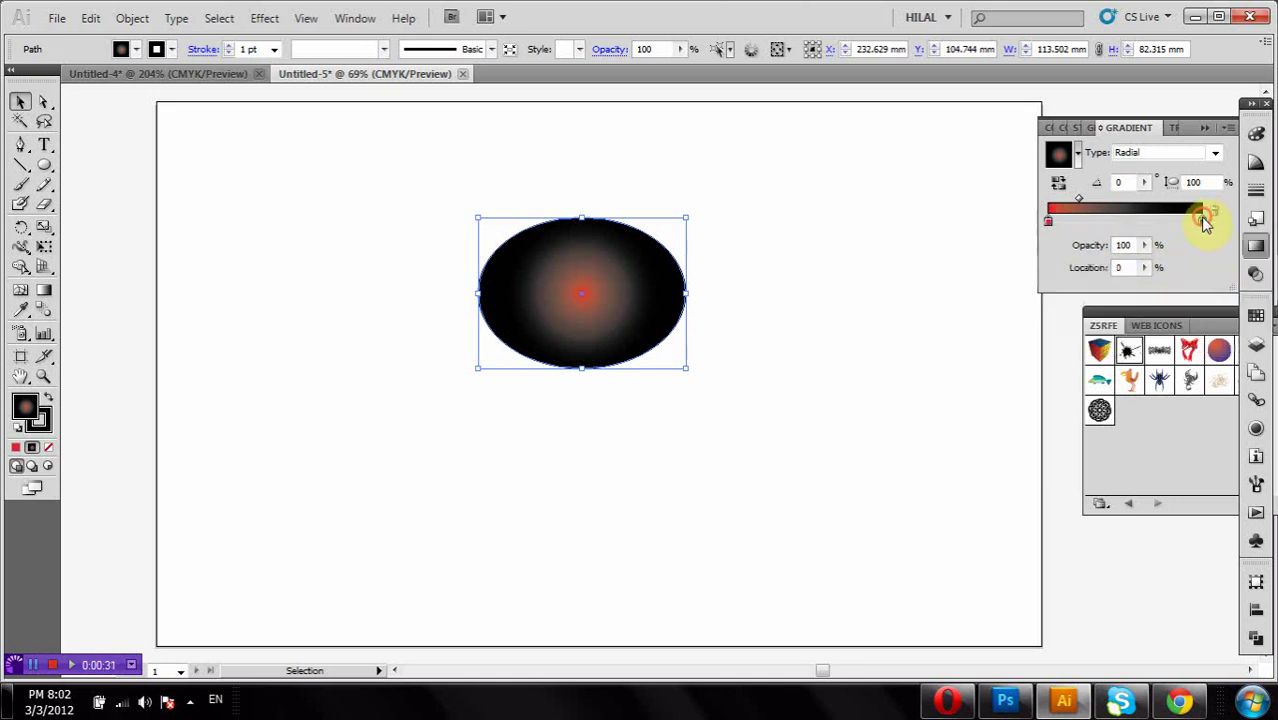
pyautogui.doubleClick(1201, 221)
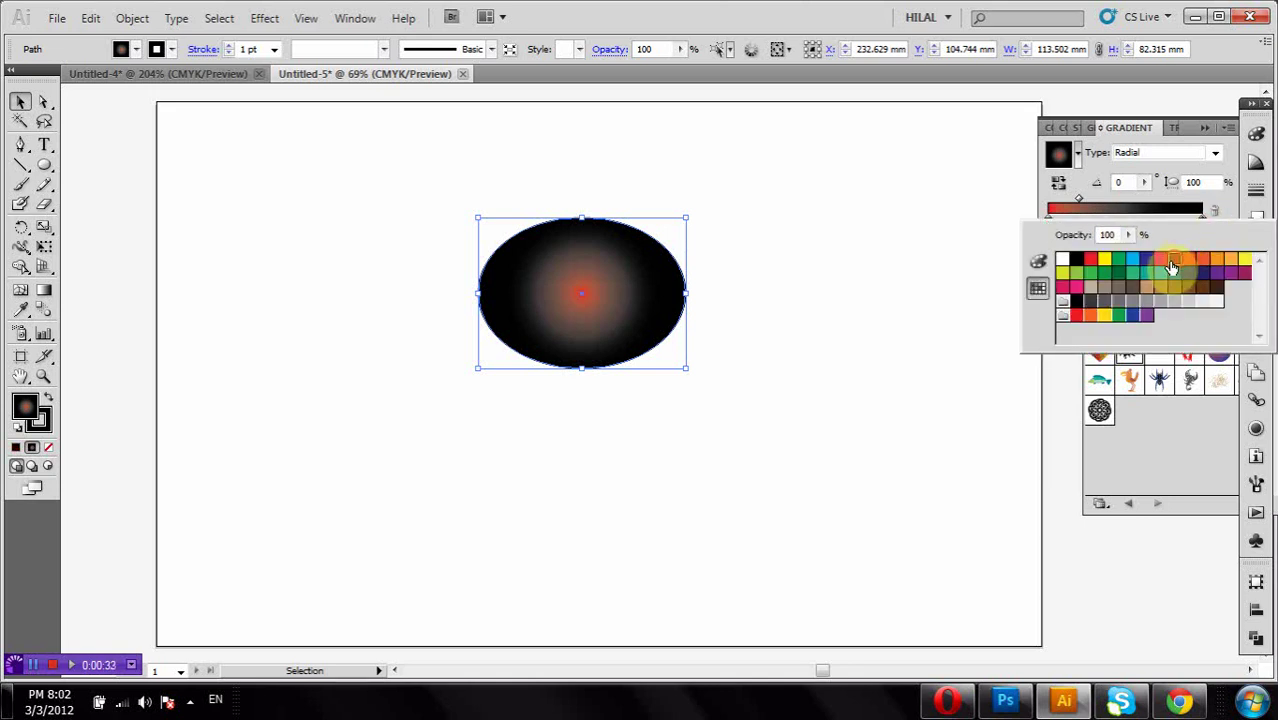
pyautogui.click(1173, 261)
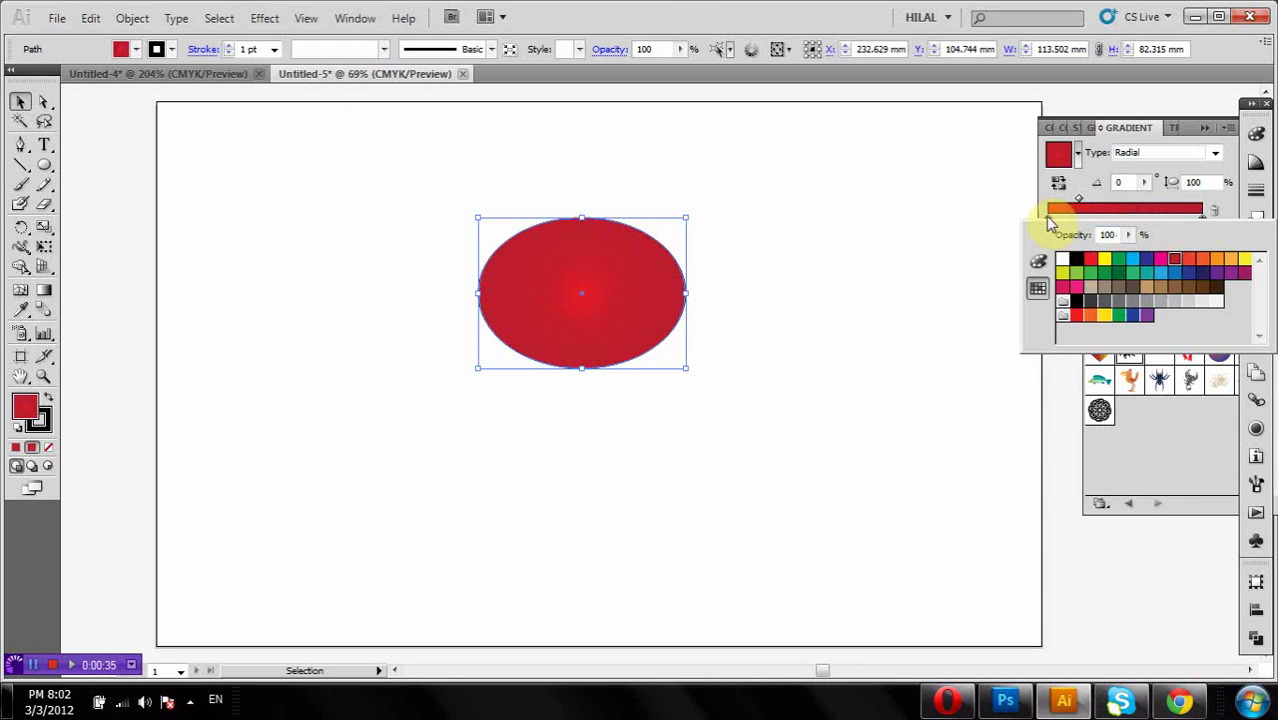
pyautogui.click(1050, 222)
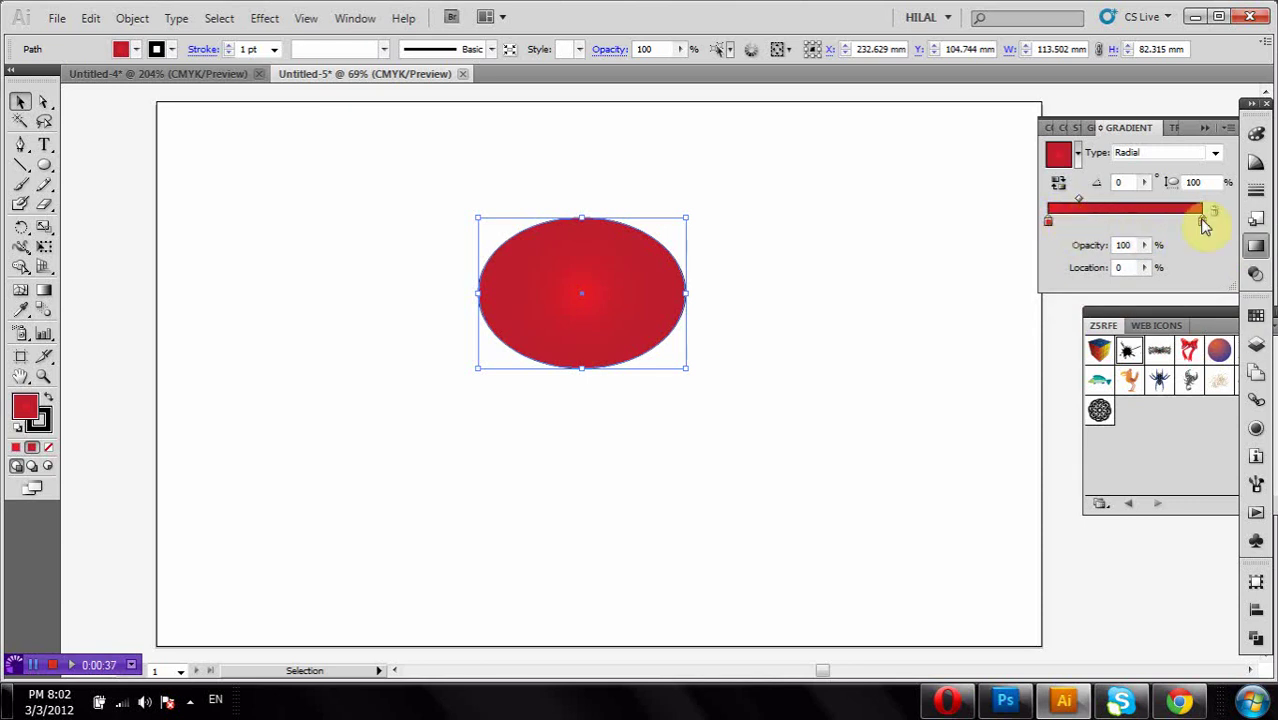
# - Darken the outer red stop with black, enlarge the bright centre, and narrow the oval slightly
pyautogui.doubleClick(1203, 222)
pyautogui.click(1040, 261)
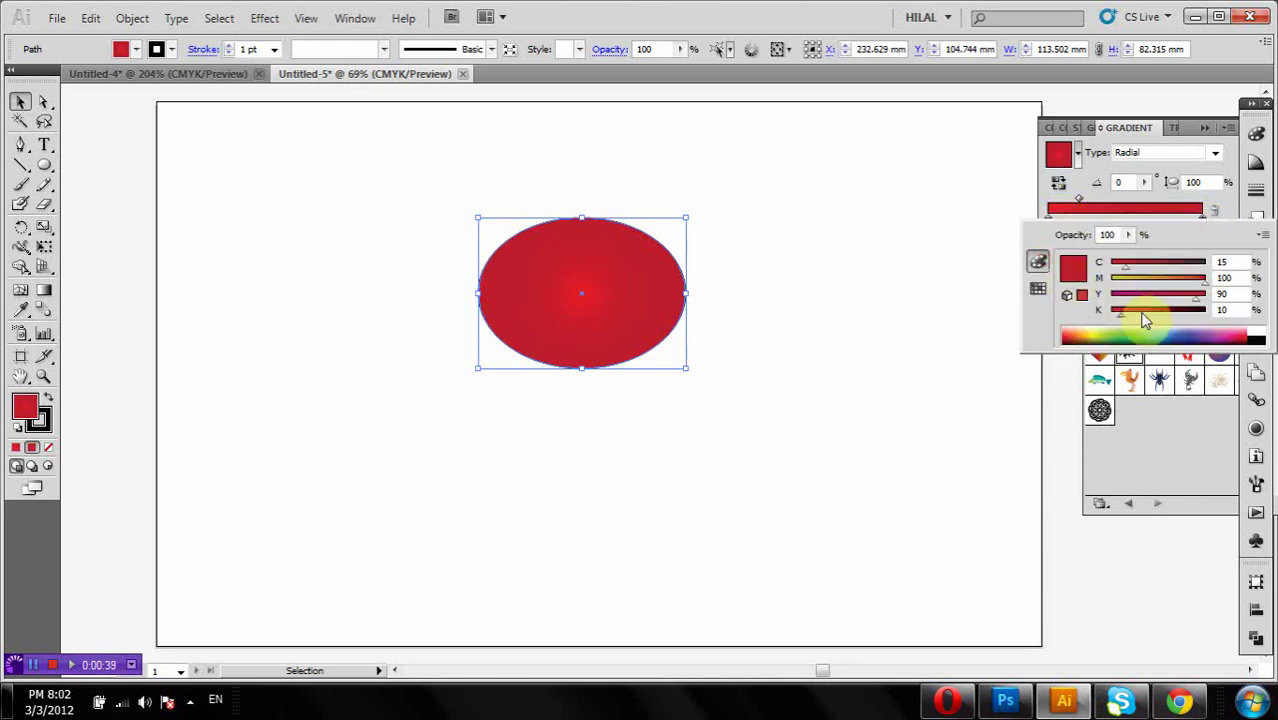
pyautogui.moveTo(1142, 314); pyautogui.dragTo(1173, 318)
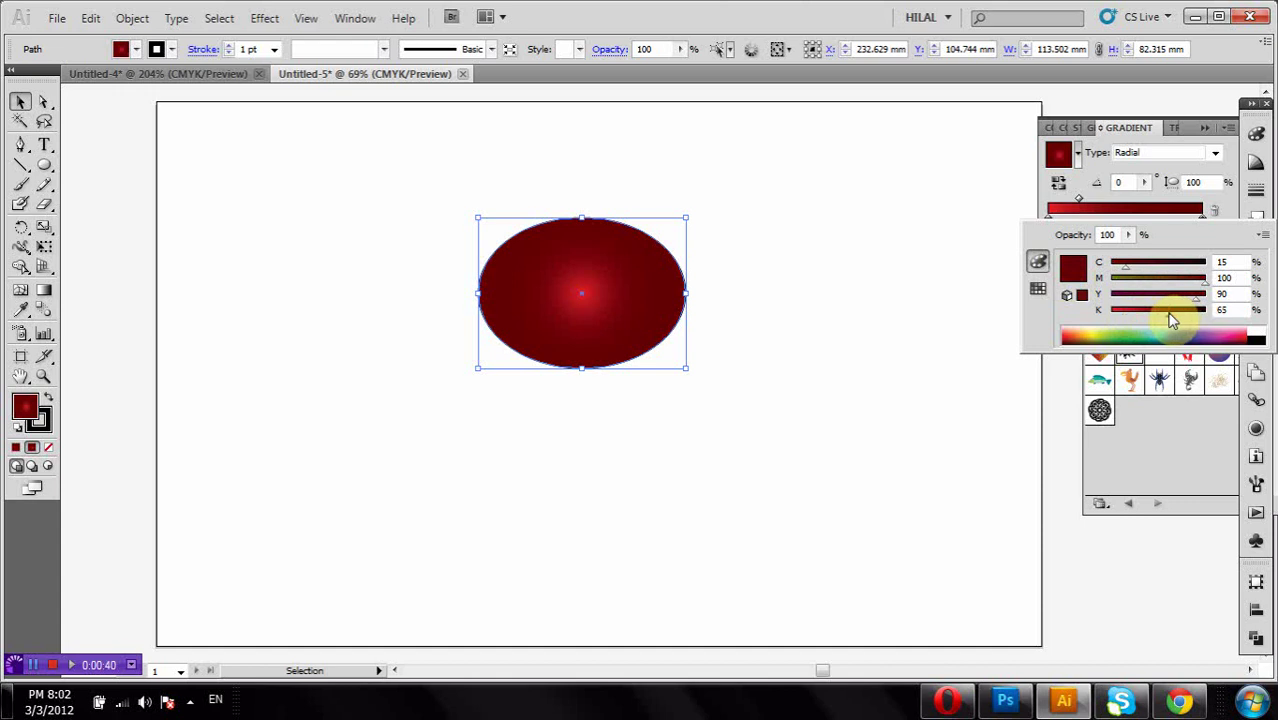
pyautogui.click(1085, 201)
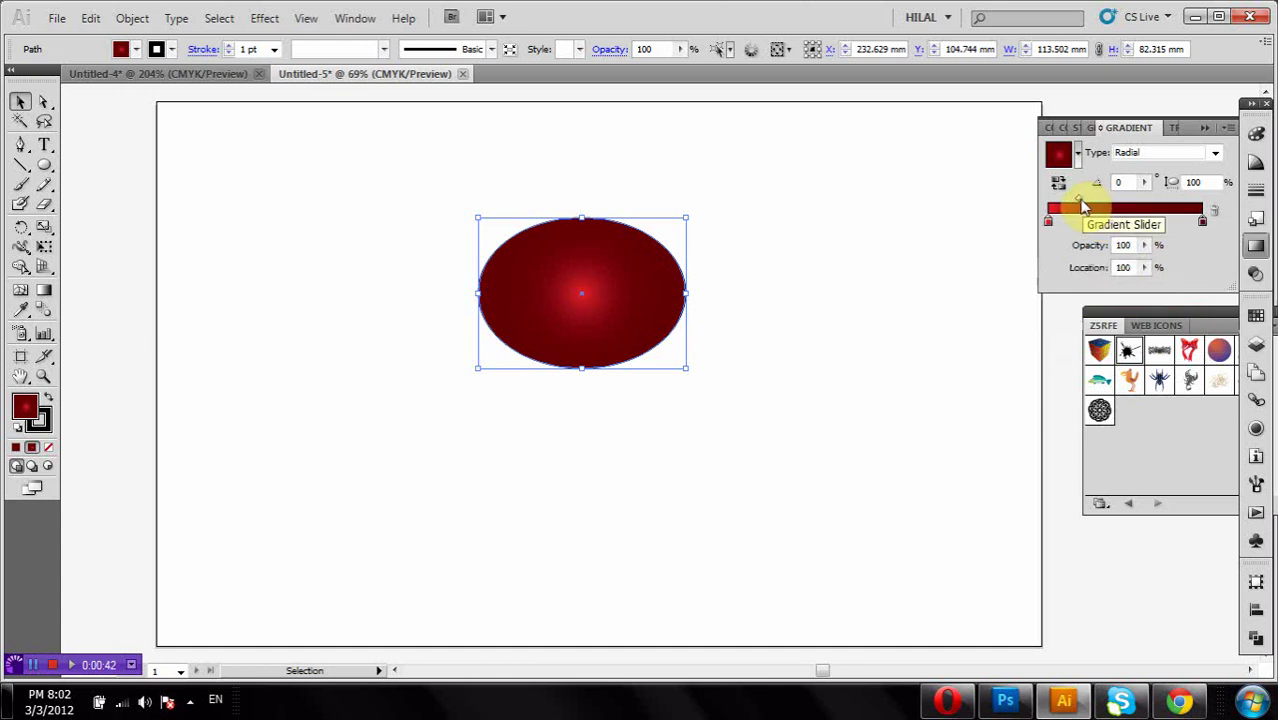
pyautogui.moveTo(1083, 206); pyautogui.dragTo(1096, 203)
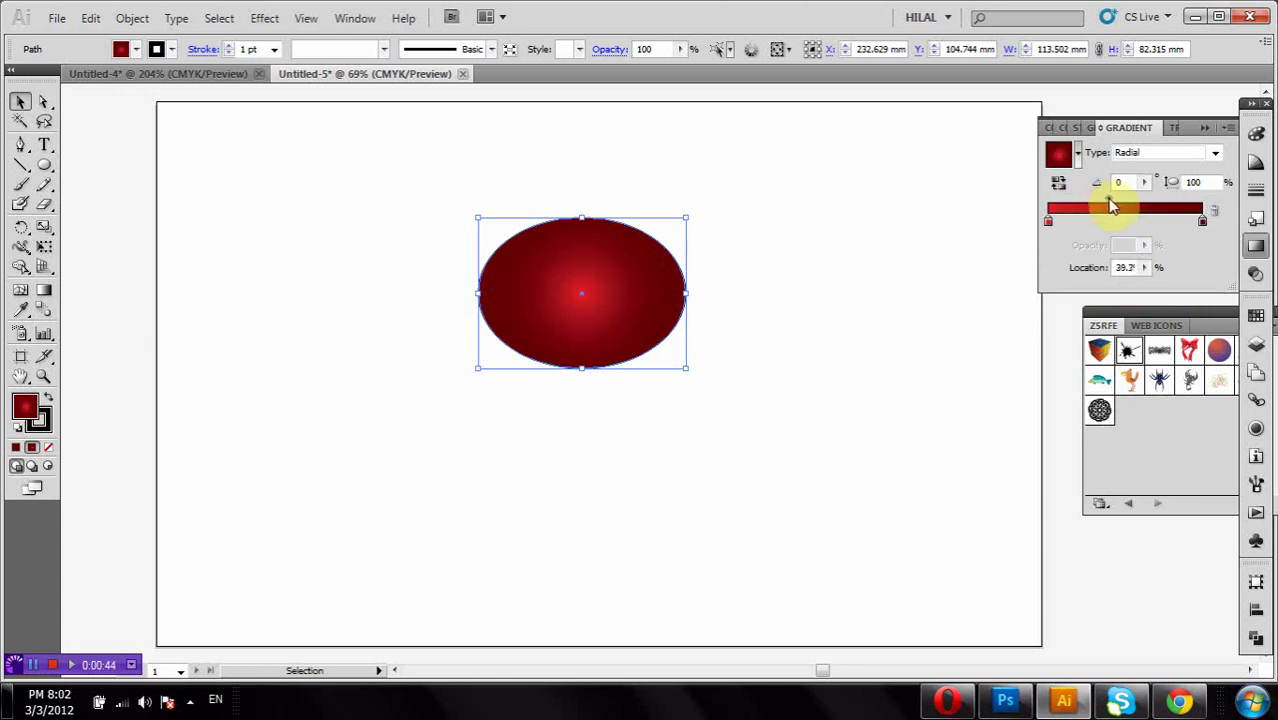
pyautogui.click(756, 213)
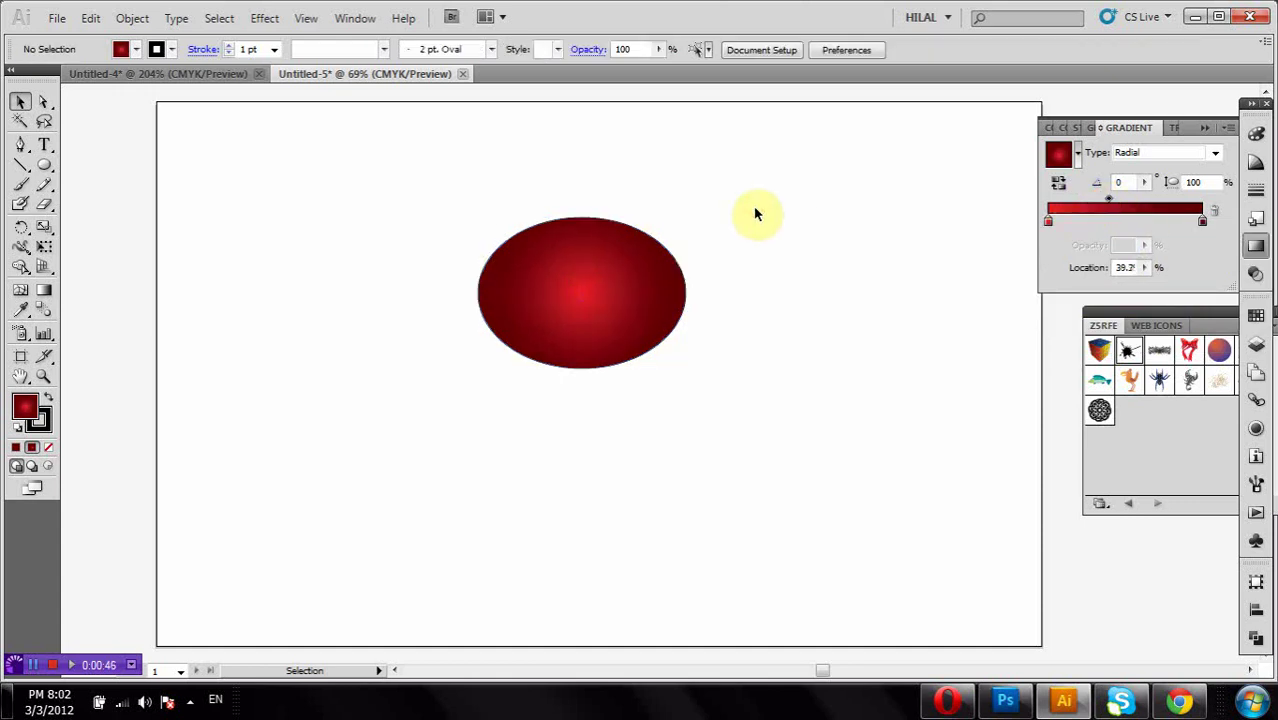
pyautogui.click(665, 282)
pyautogui.moveTo(685, 292); pyautogui.dragTo(676, 291)
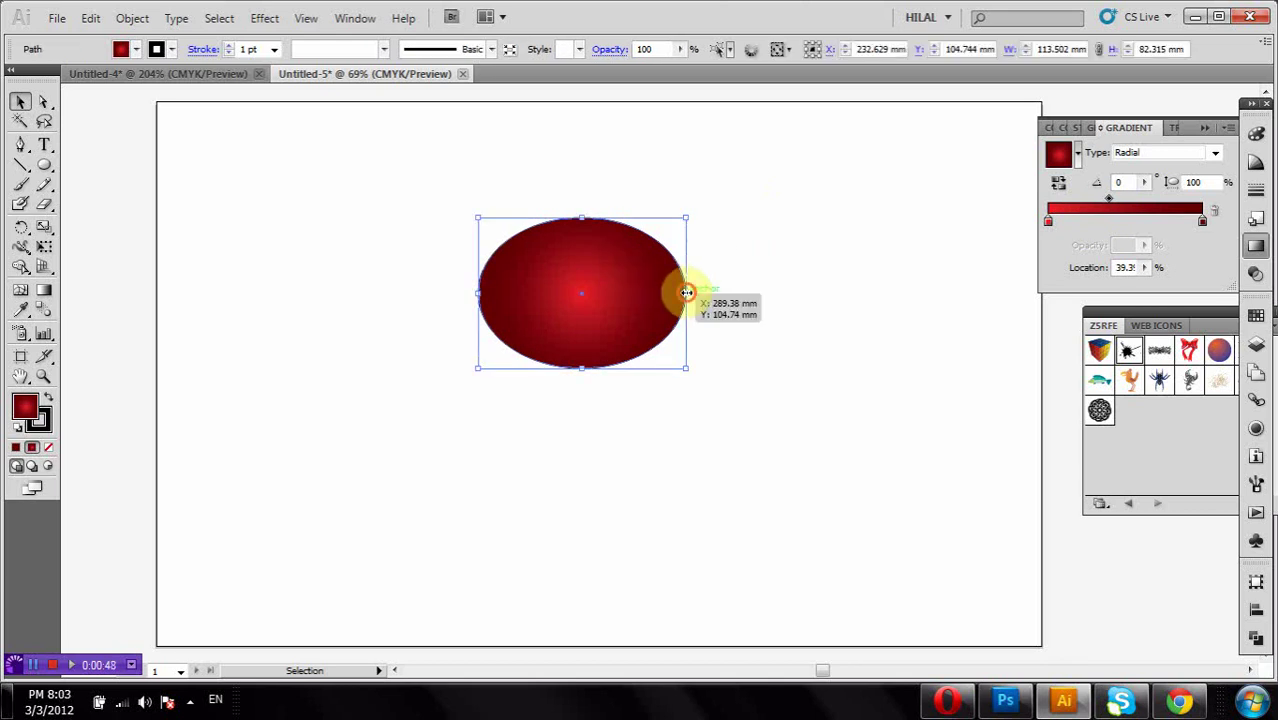
# - Draw a closed Pen shape with a straight left side and curved right side, then adjust its anchors
pyautogui.click(748, 258)
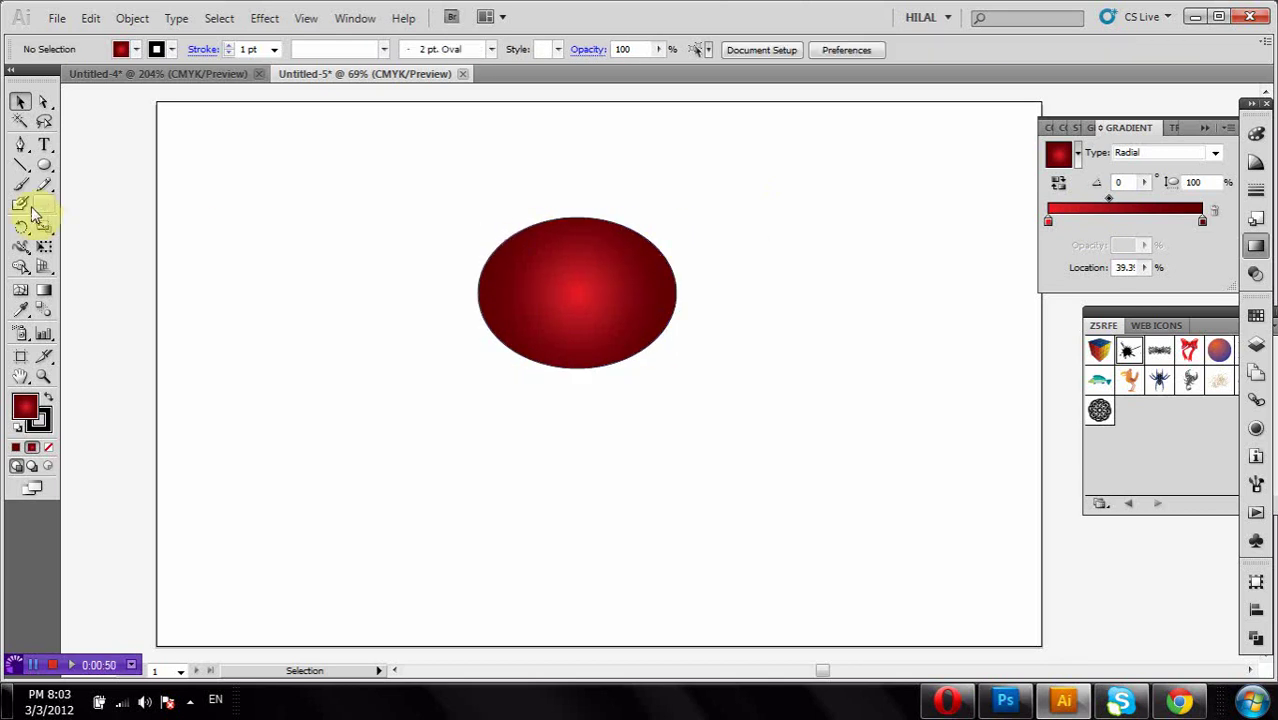
pyautogui.click(19, 147)
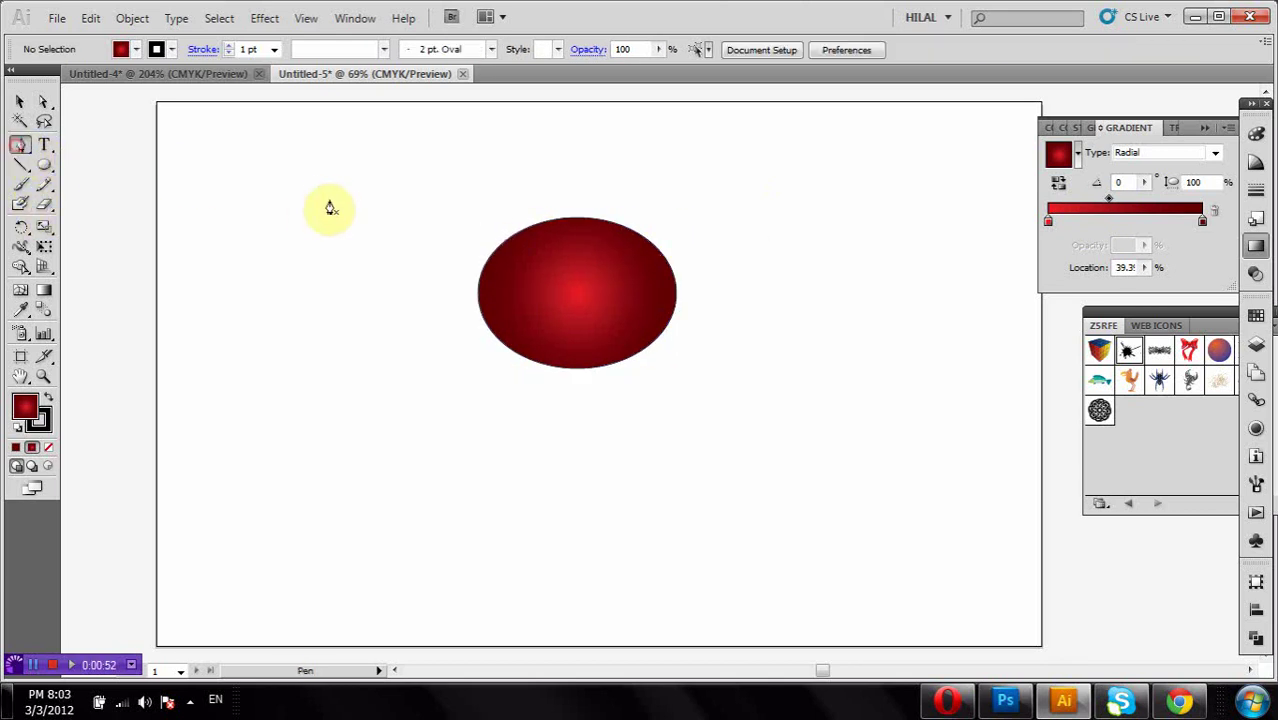
pyautogui.click(327, 193)
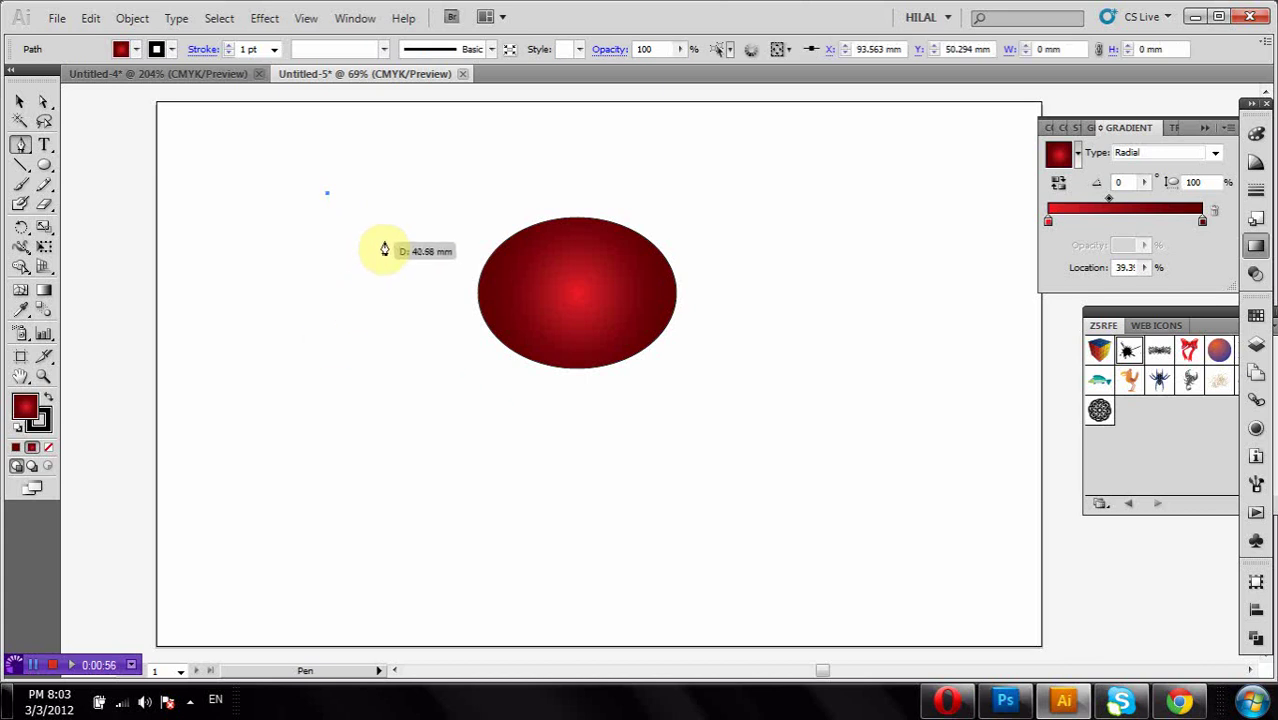
pyautogui.moveTo(388, 190); pyautogui.dragTo(393, 260)
pyautogui.moveTo(314, 323); pyautogui.dragTo(326, 338)
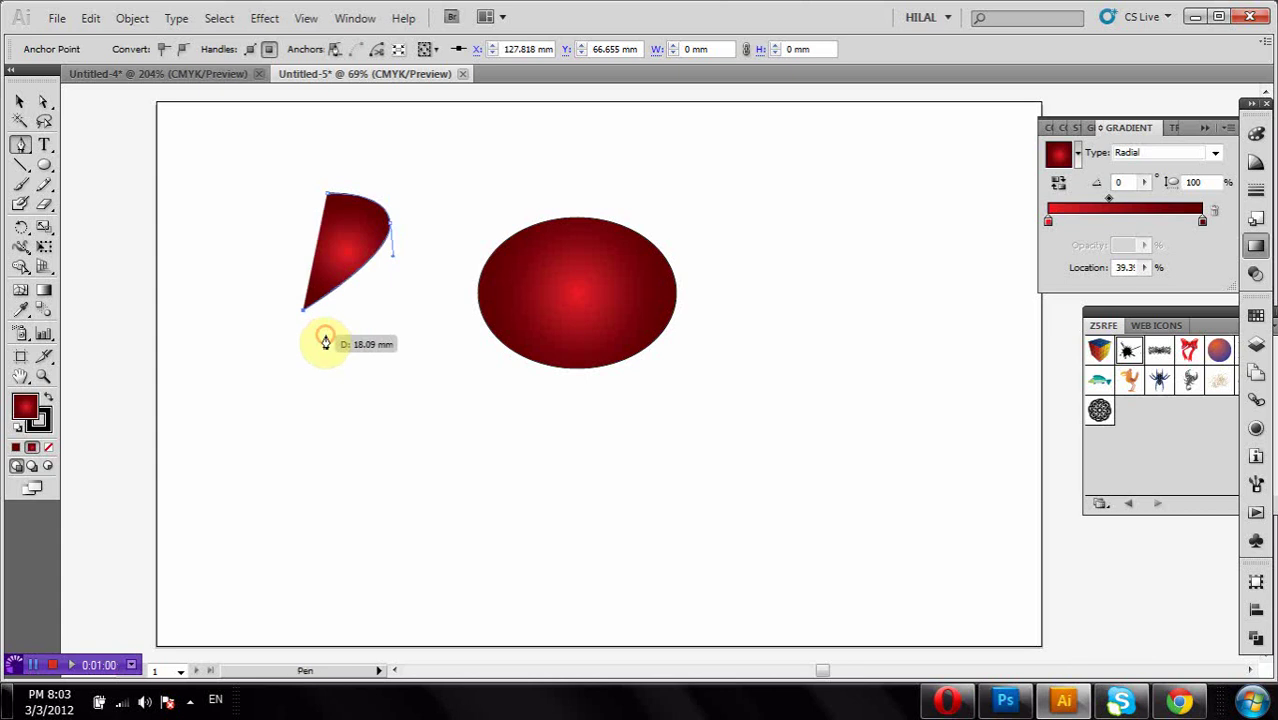
pyautogui.click(44, 101)
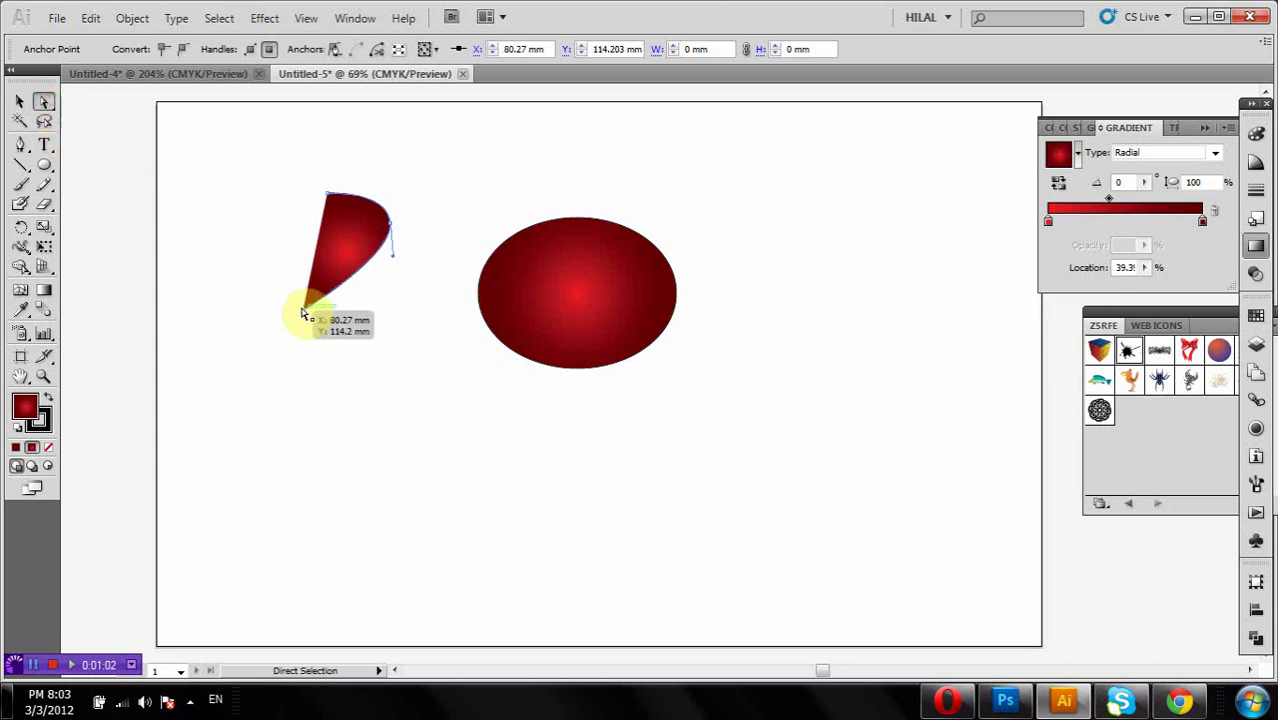
pyautogui.moveTo(302, 315); pyautogui.dragTo(318, 317)
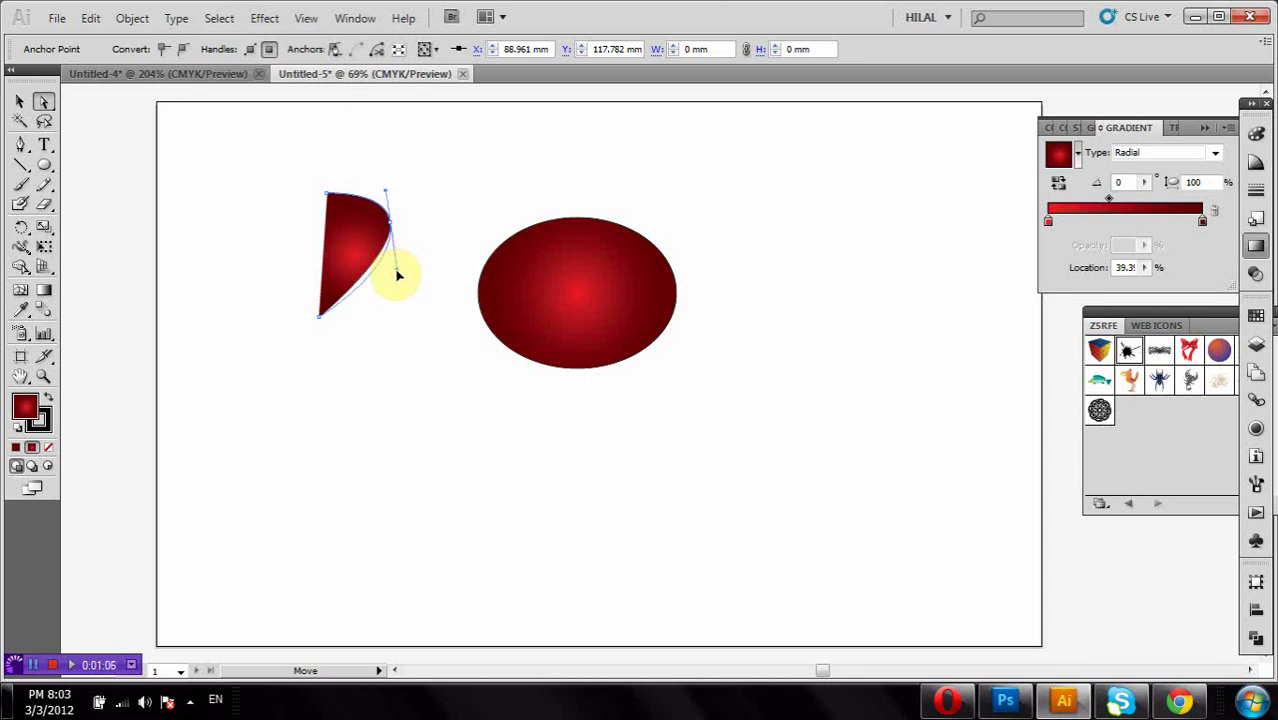
pyautogui.moveTo(397, 275); pyautogui.dragTo(397, 271)
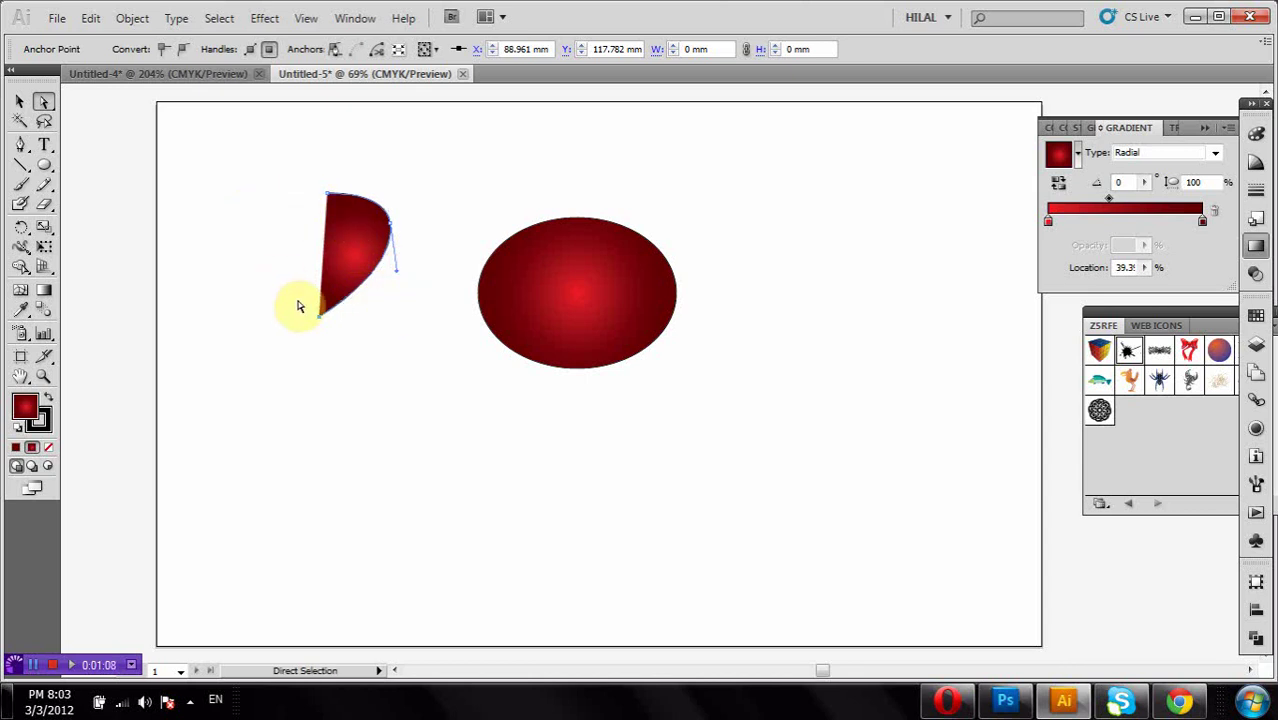
# - Show rulers, place a vertical guide at the shape's left edge, and reshape it into a half-heart
pyautogui.hotkey('ctrl', 'r')
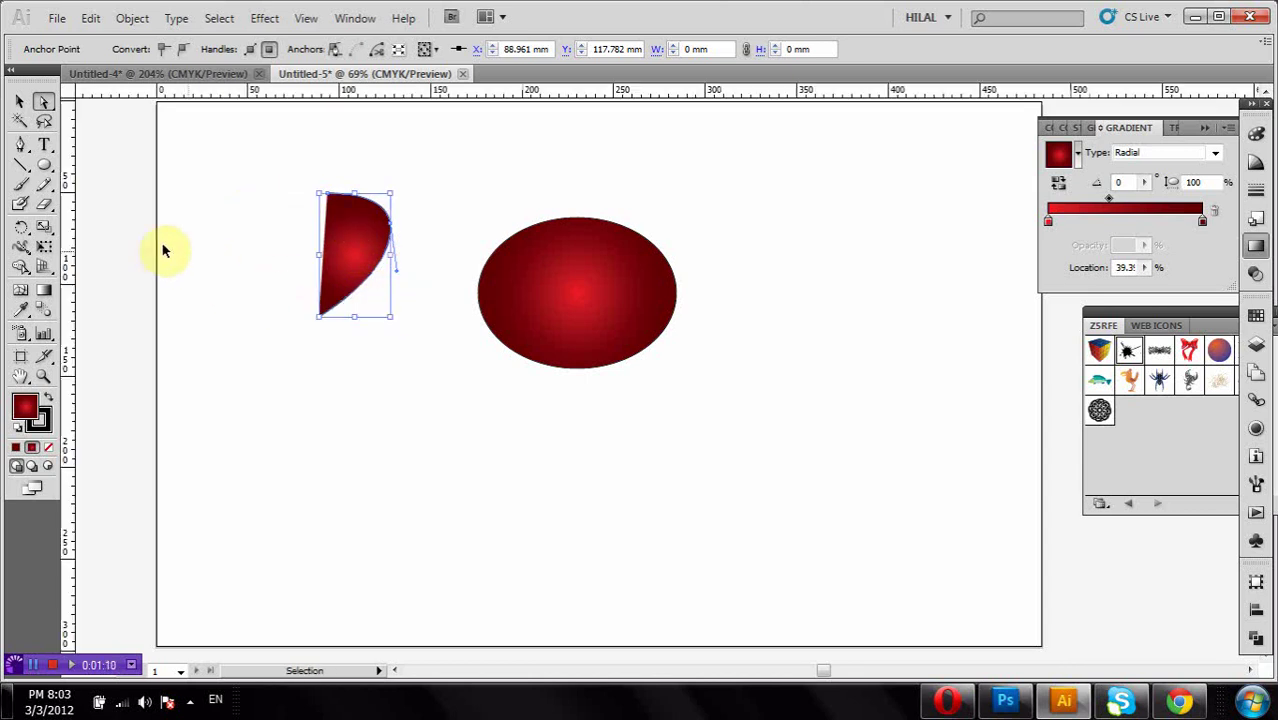
pyautogui.press('a')
pyautogui.moveTo(310, 226); pyautogui.dragTo(327, 220)
pyautogui.click(322, 287)
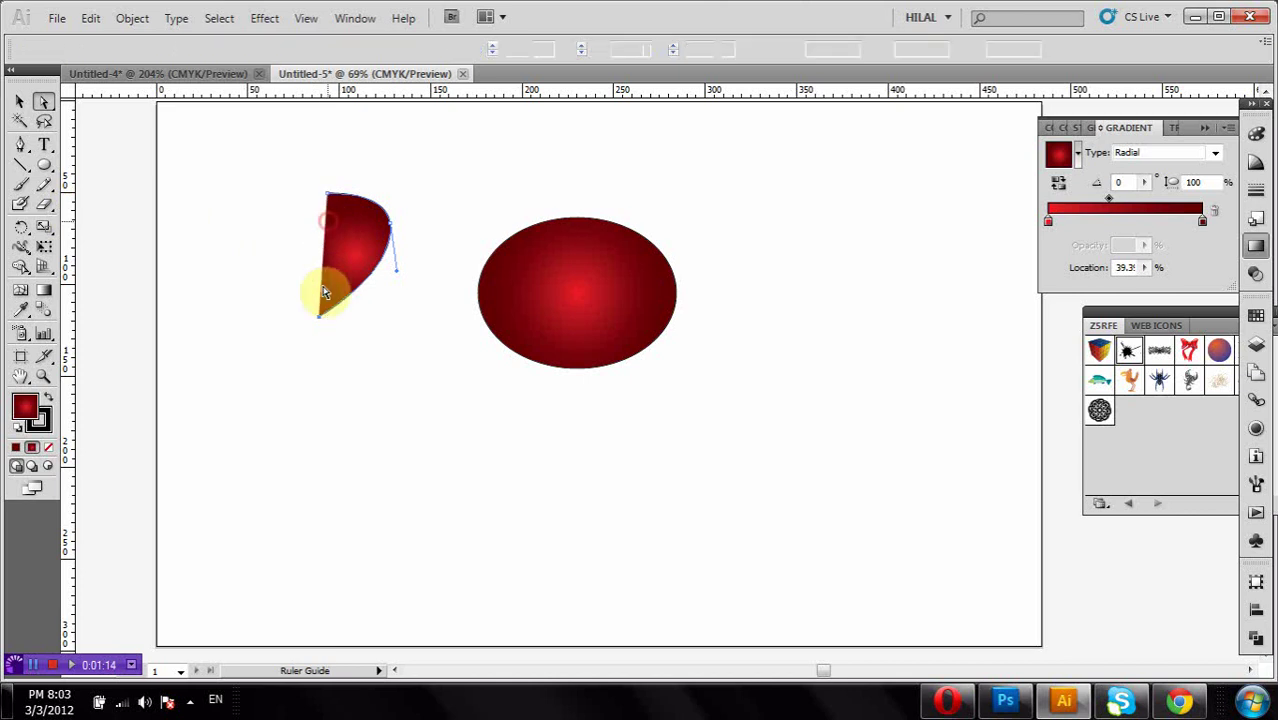
pyautogui.moveTo(318, 316); pyautogui.dragTo(331, 338)
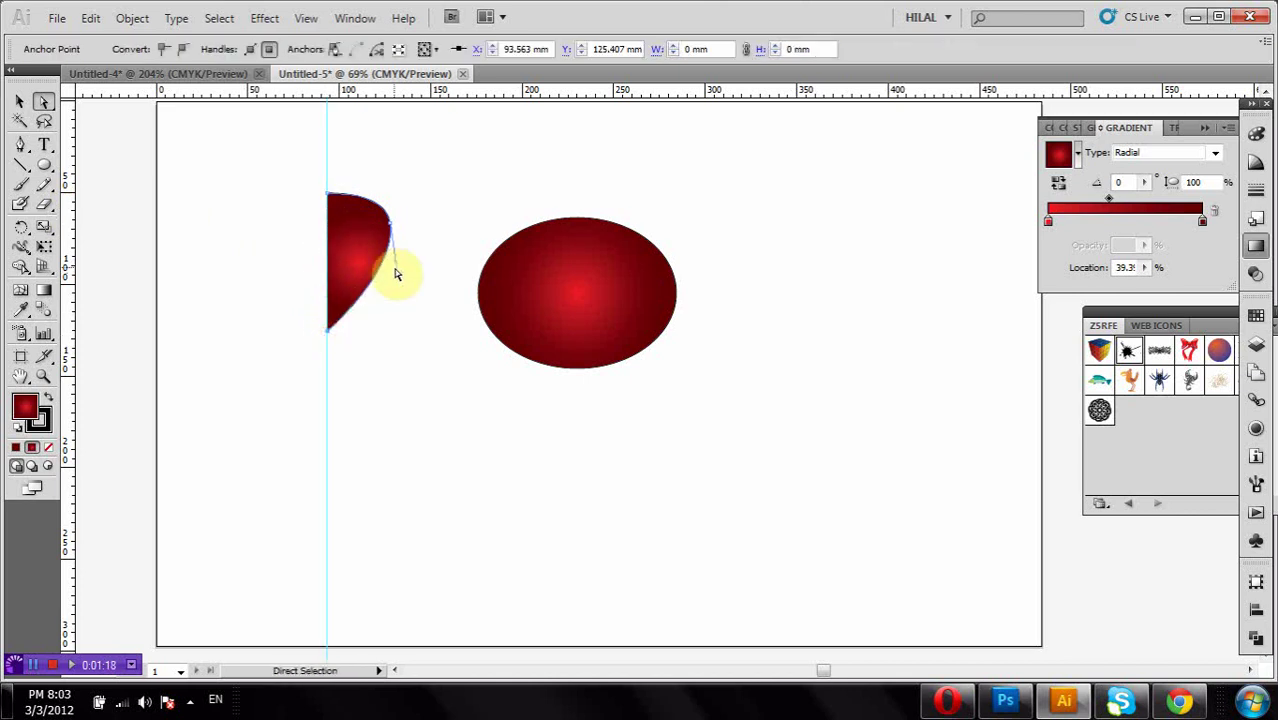
pyautogui.moveTo(397, 270); pyautogui.dragTo(391, 285)
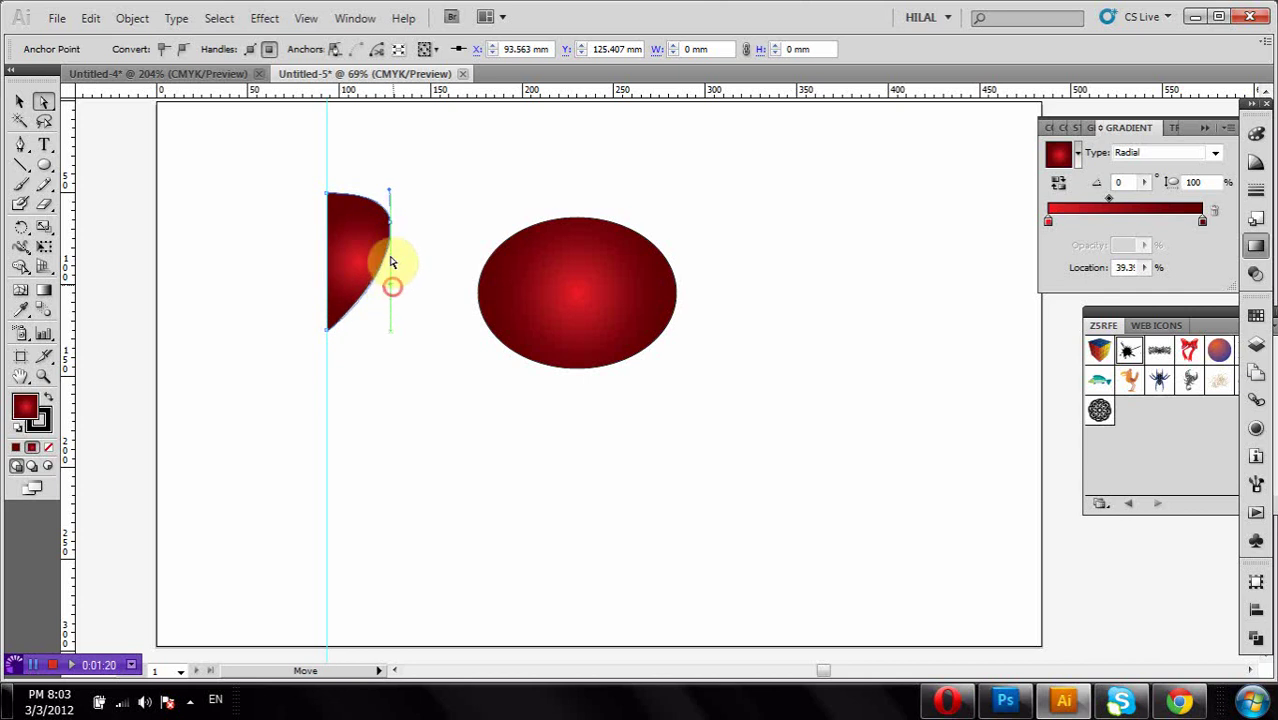
pyautogui.moveTo(391, 208); pyautogui.dragTo(395, 206)
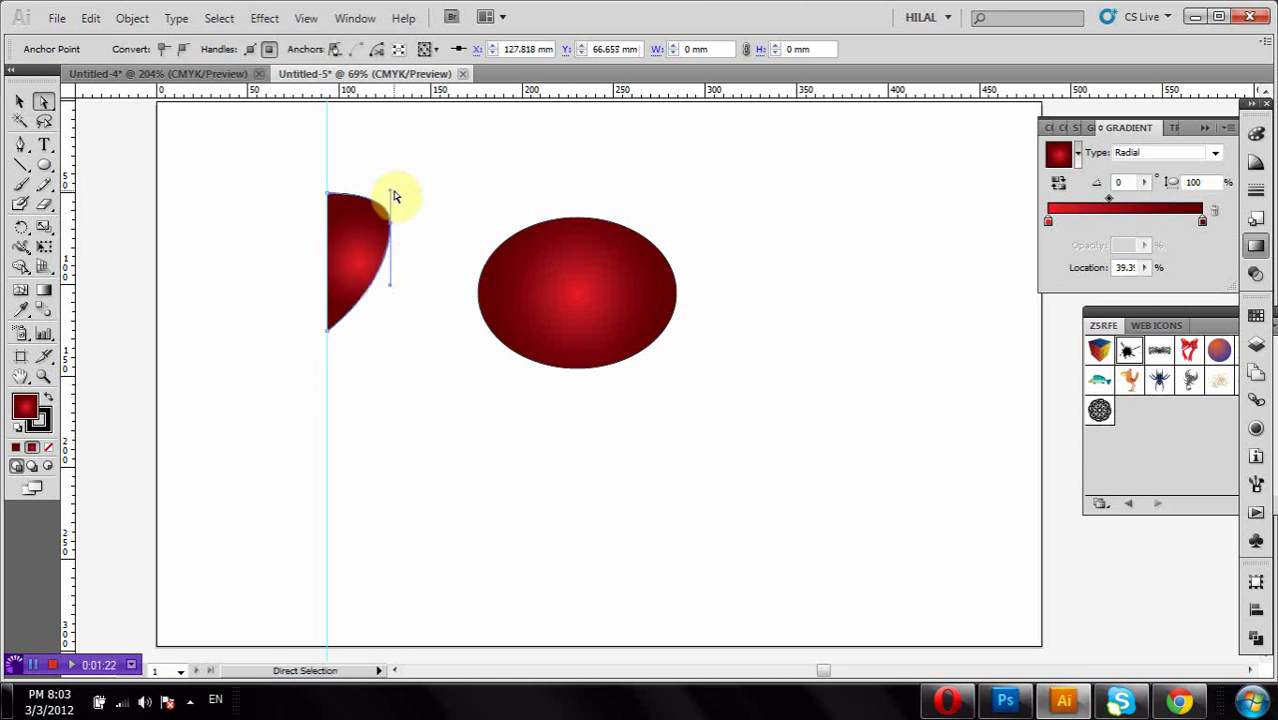
pyautogui.click(413, 169)
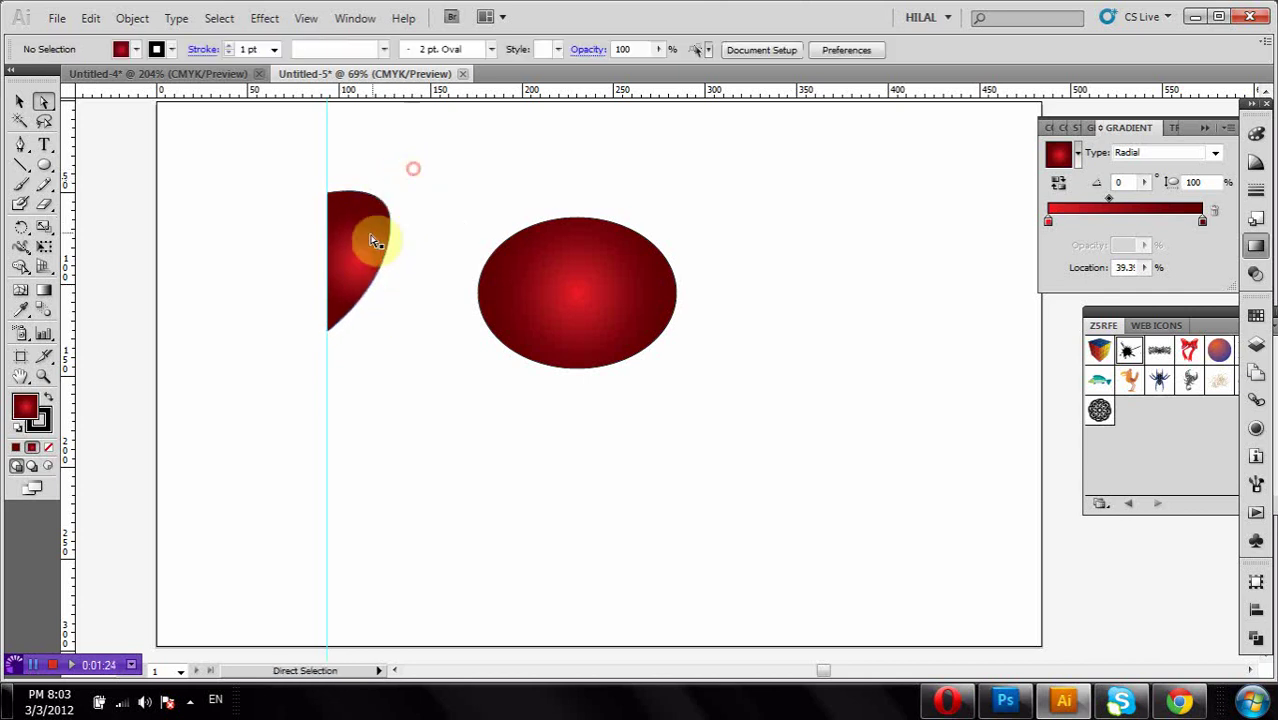
# - Reflect a copy of the half-heart across a vertical axis and slide it left to meet the original
pyautogui.rightClick(369, 237)
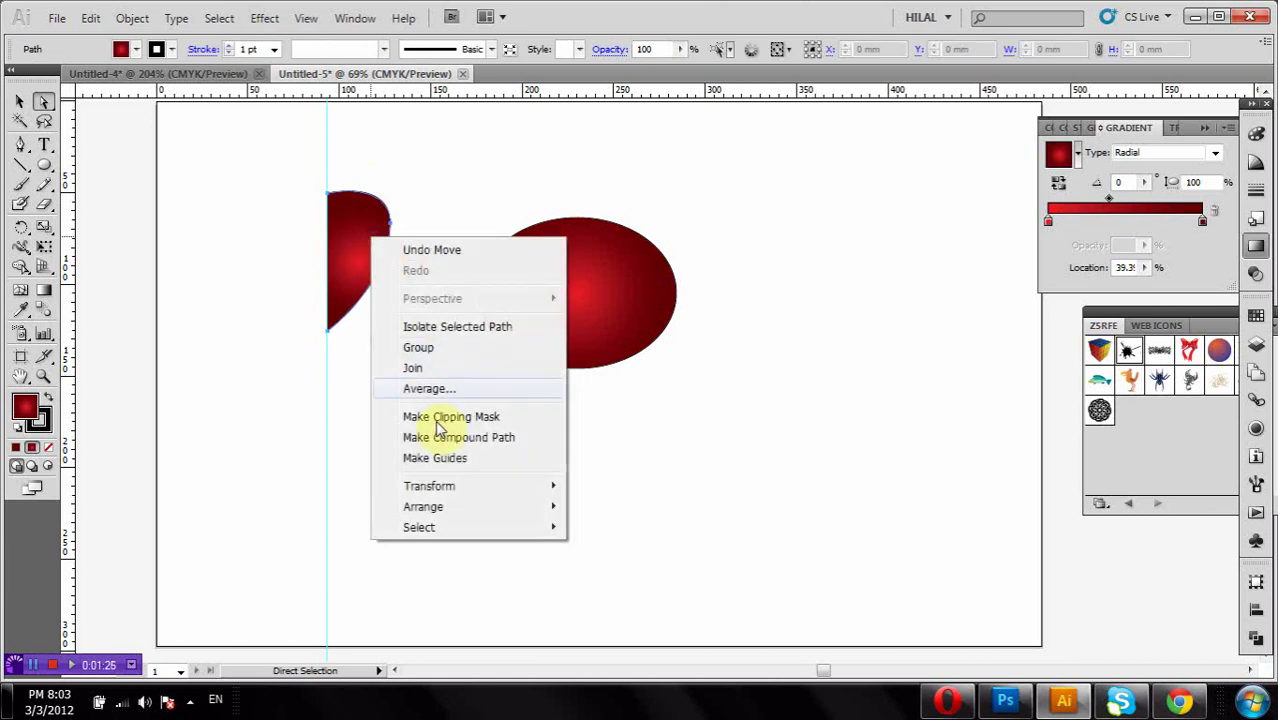
pyautogui.moveTo(430, 486)
pyautogui.click(620, 554)
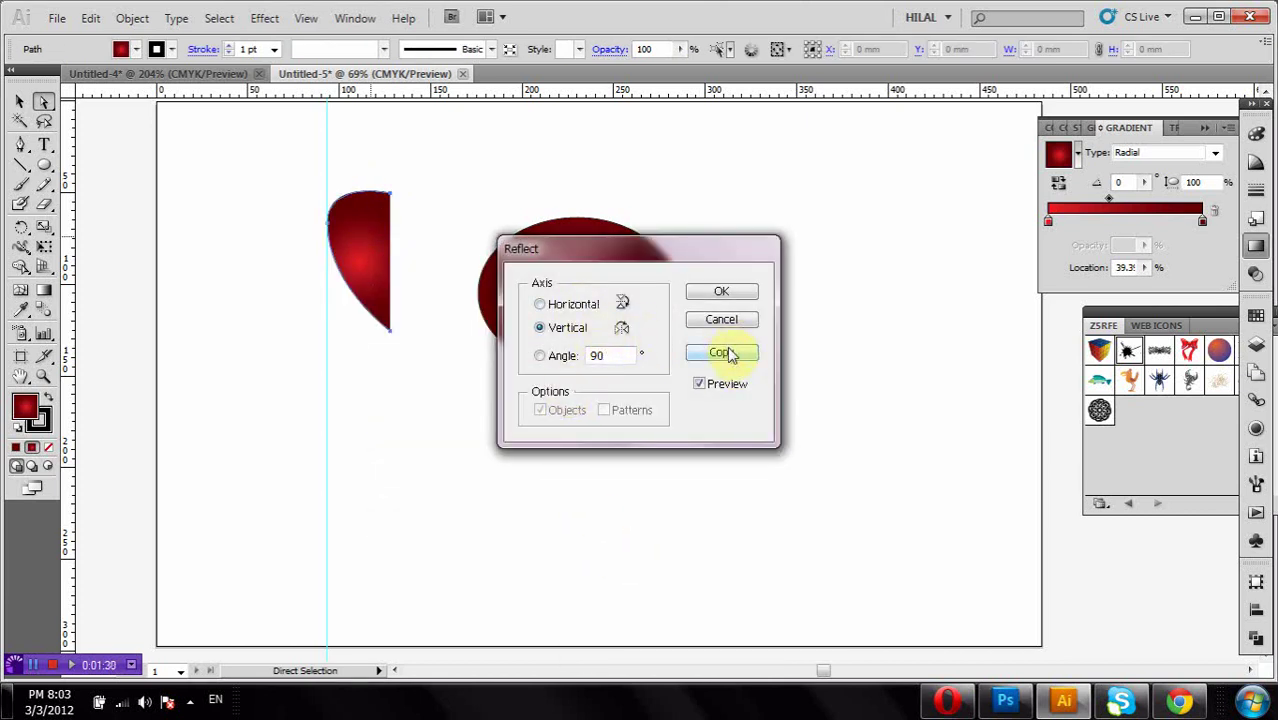
pyautogui.click(722, 353)
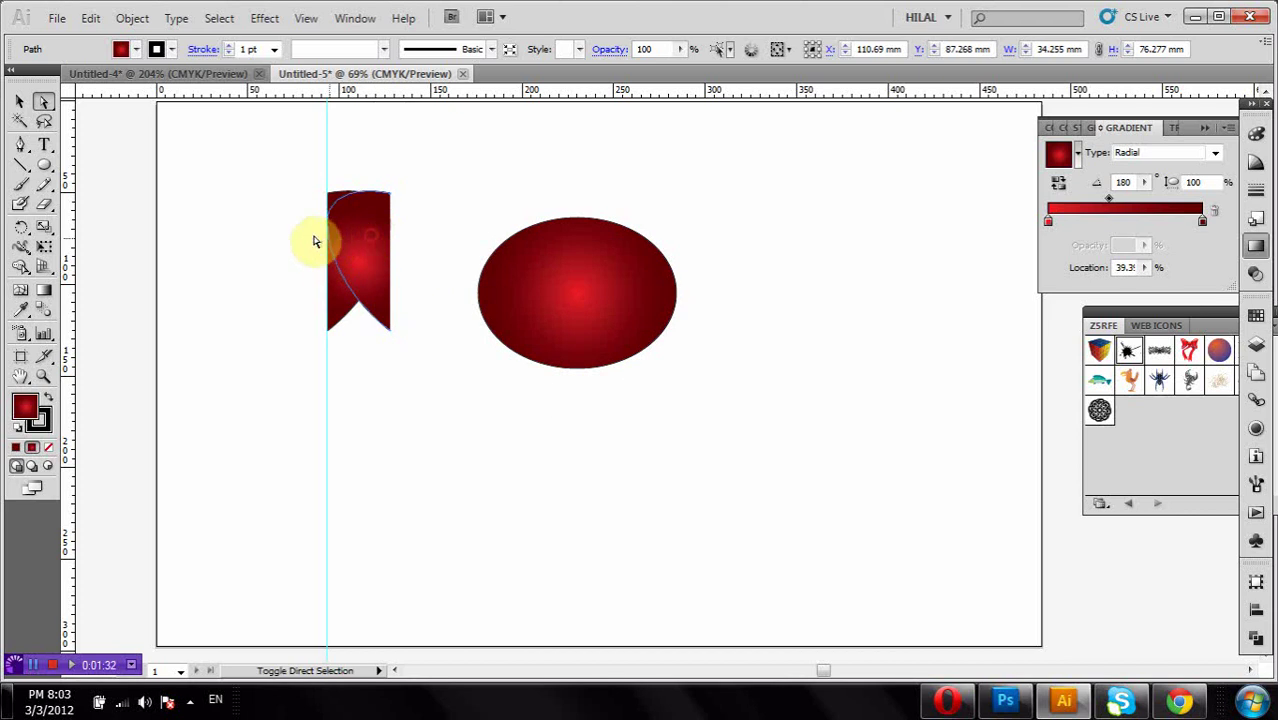
pyautogui.click(313, 241)
pyautogui.click(42, 110)
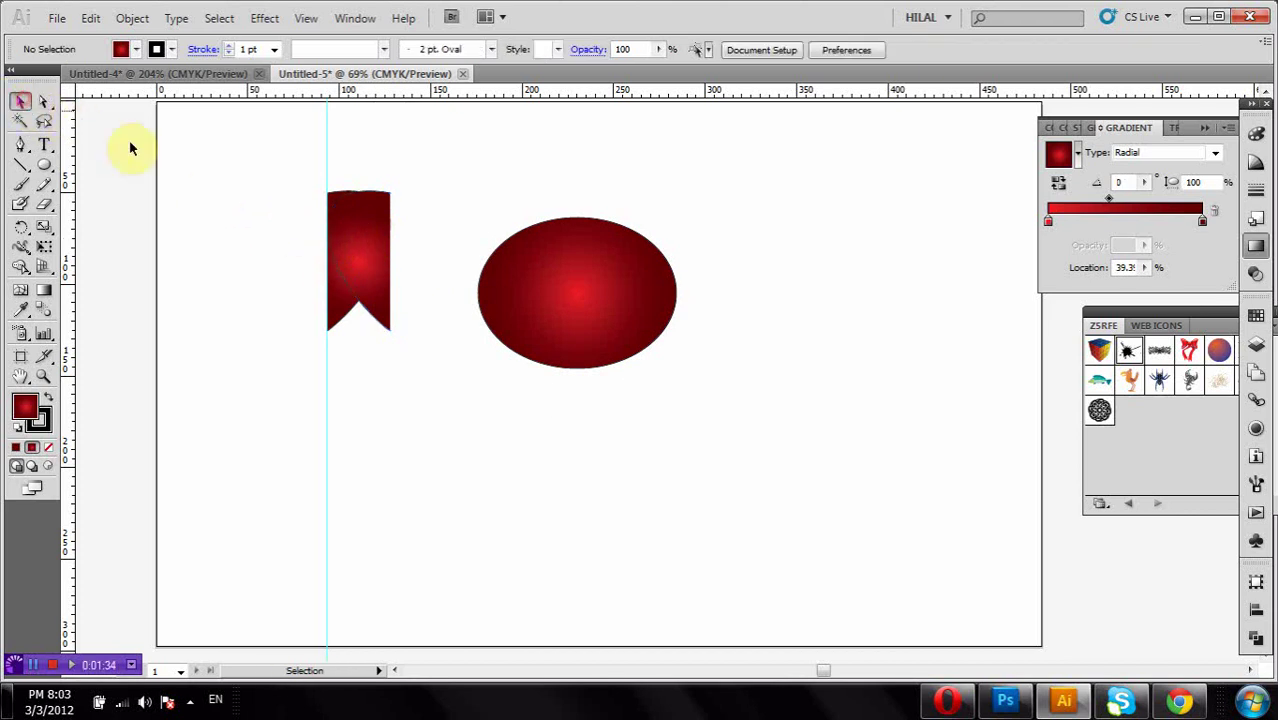
pyautogui.moveTo(365, 257); pyautogui.dragTo(296, 259)
# - Zoom in on the heart's bottom tip and select the anchor points there
pyautogui.click(422, 365)
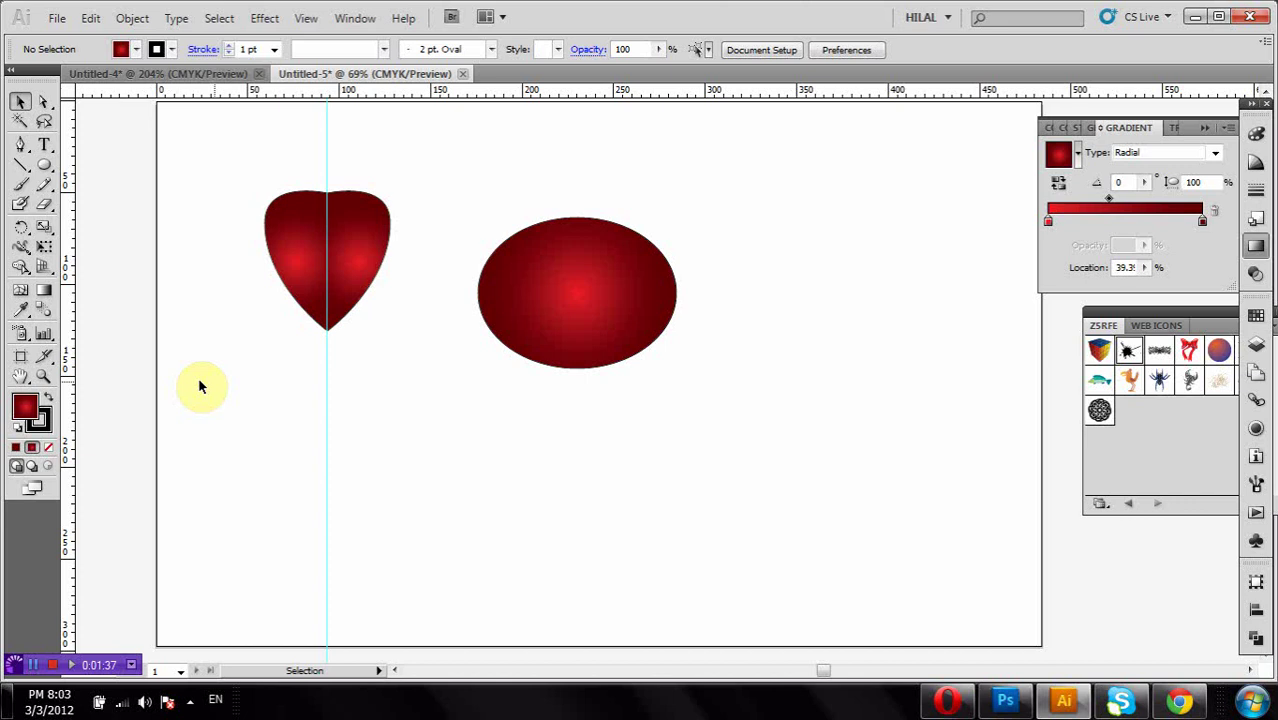
pyautogui.click(46, 376)
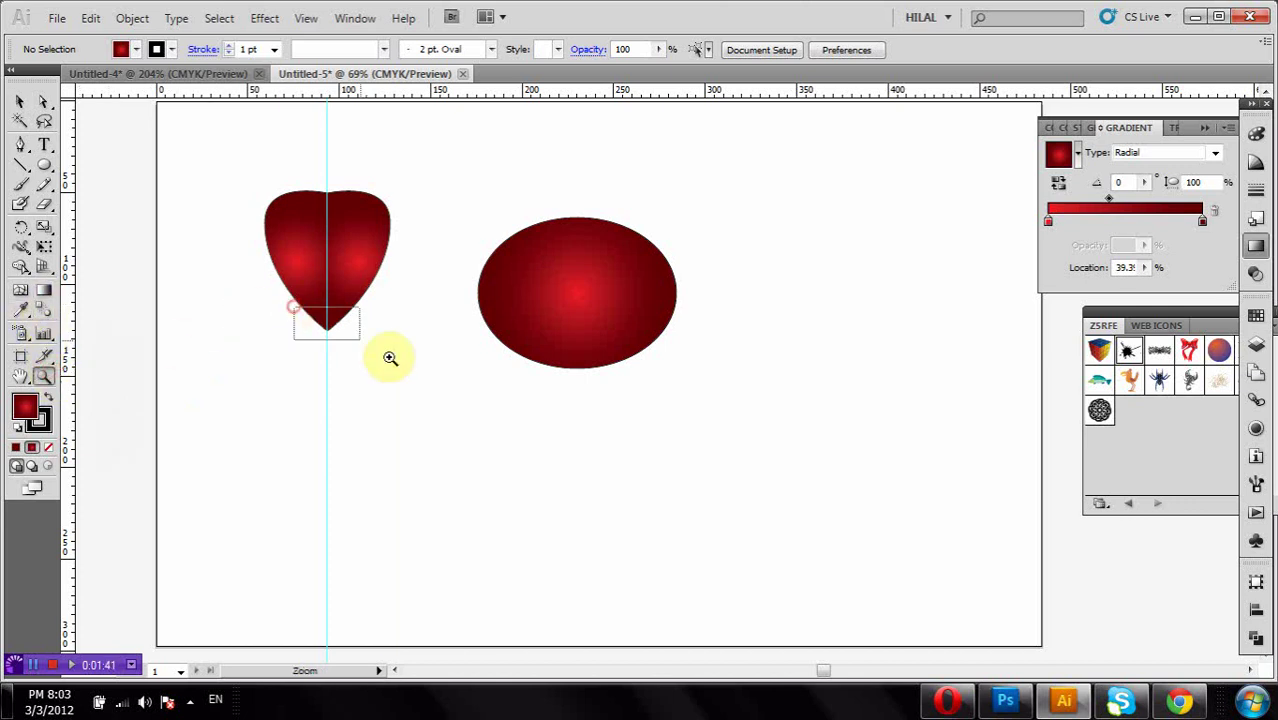
pyautogui.moveTo(292, 302); pyautogui.dragTo(392, 360)
pyautogui.click(43, 101)
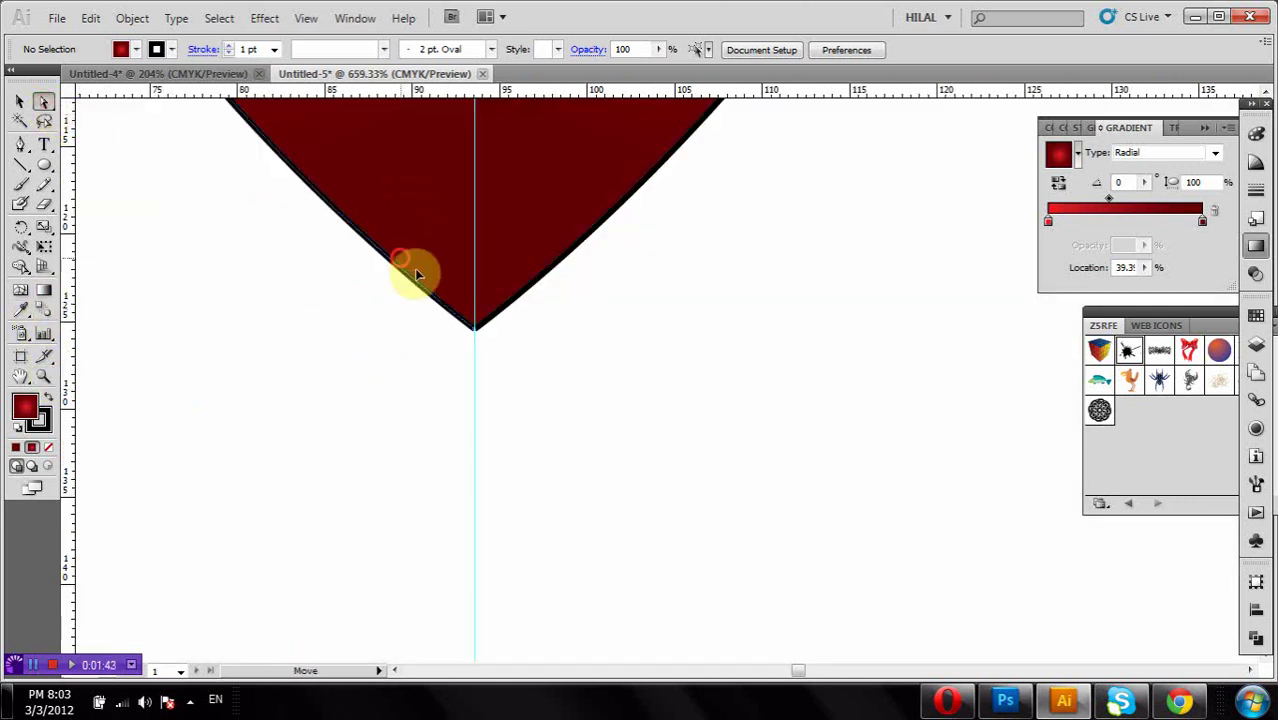
pyautogui.moveTo(475, 328); pyautogui.dragTo(537, 381)
pyautogui.hotkey('ctrl', 'z')
pyautogui.click(491, 357)
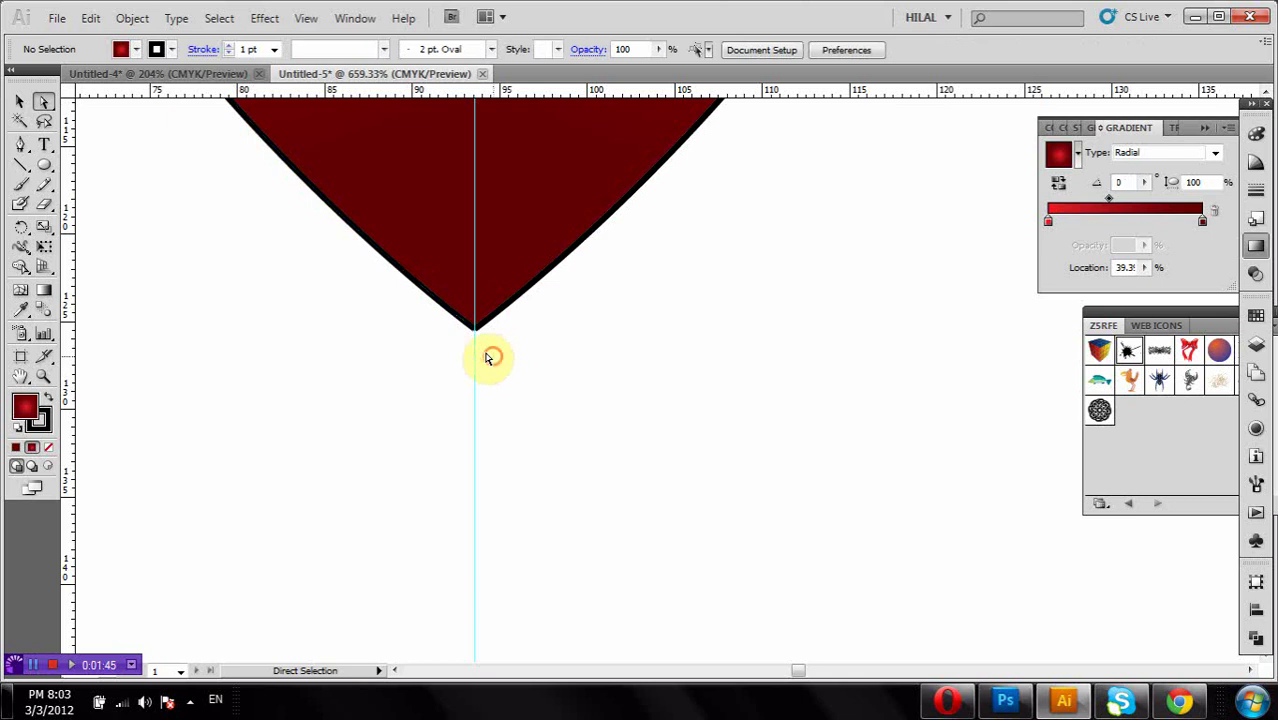
pyautogui.click(475, 325)
pyautogui.rightClick(476, 334)
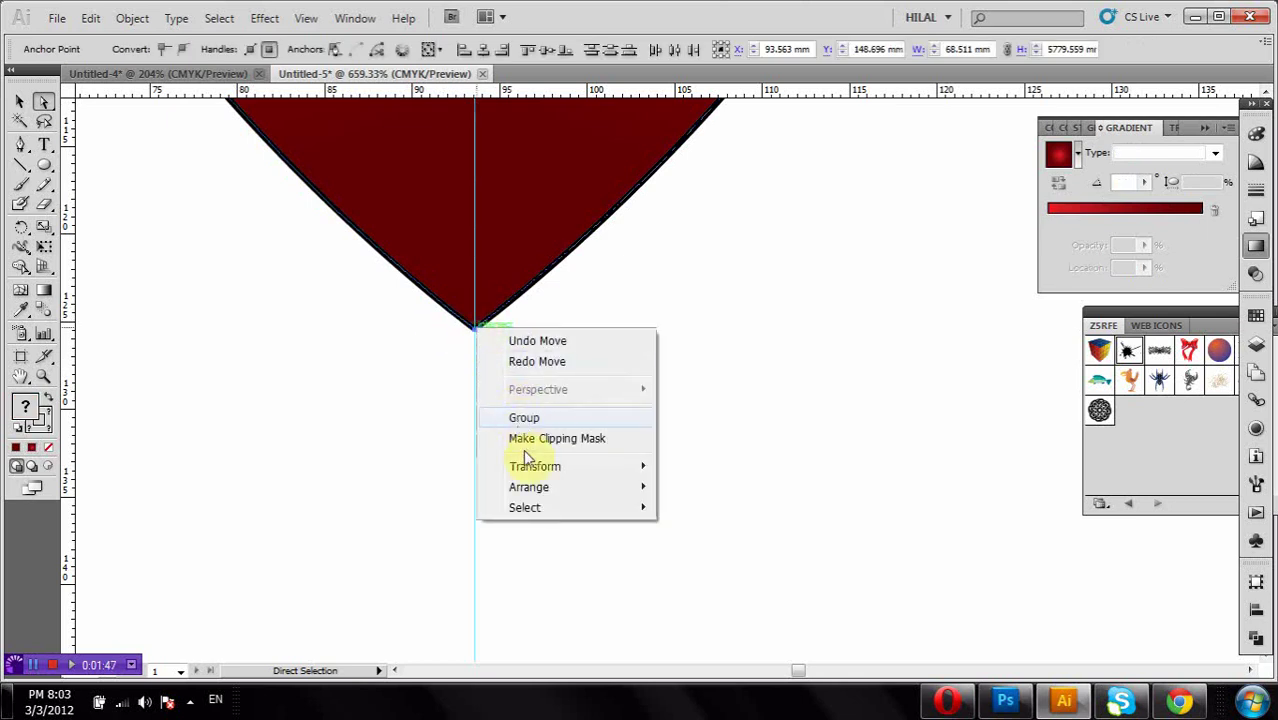
pyautogui.click(408, 420)
pyautogui.moveTo(271, 249); pyautogui.dragTo(630, 346)
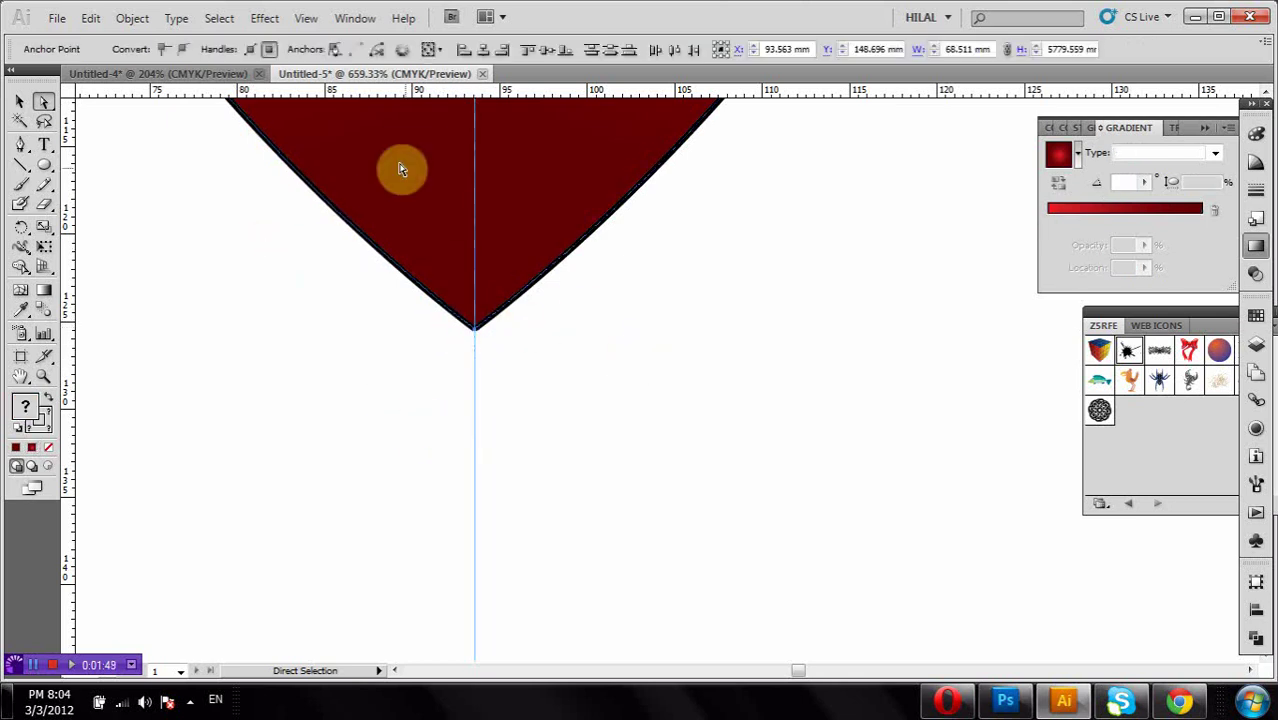
# - Set the stroke of both heart halves to None to remove the black outlines
pyautogui.click(19, 102)
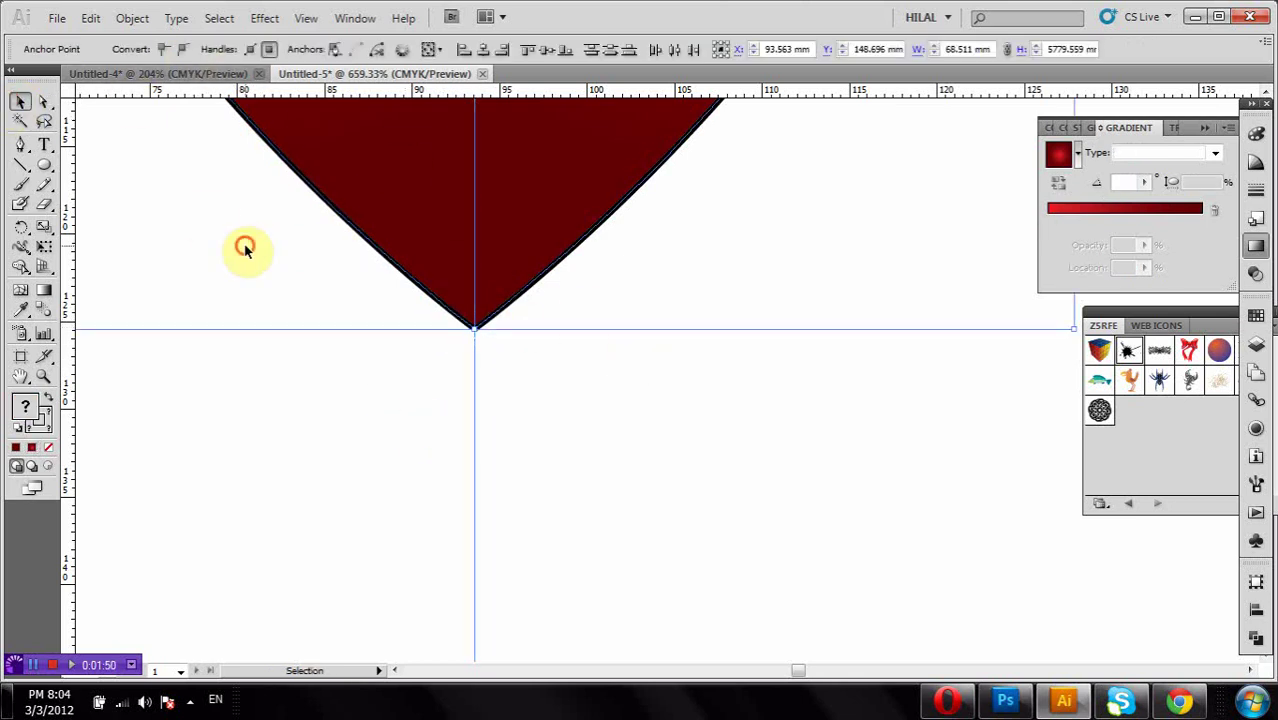
pyautogui.click(460, 248)
pyautogui.click(171, 49)
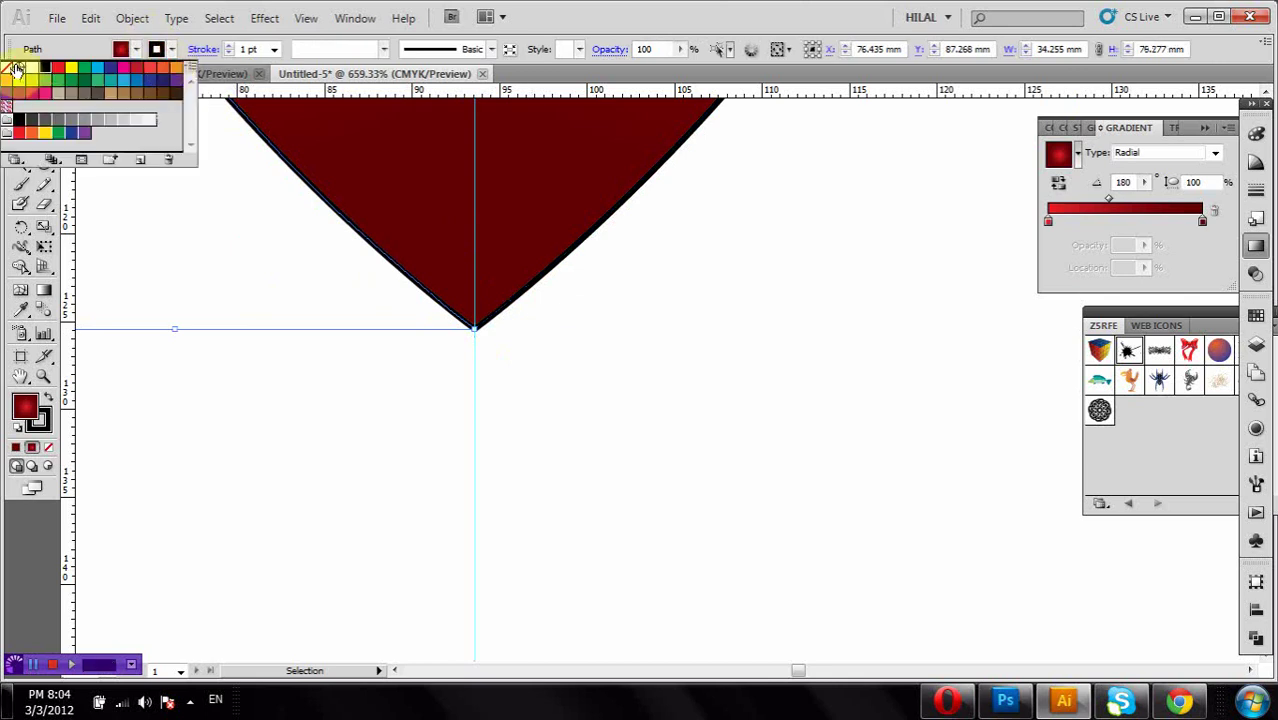
pyautogui.click(16, 68)
pyautogui.click(372, 402)
pyautogui.click(513, 214)
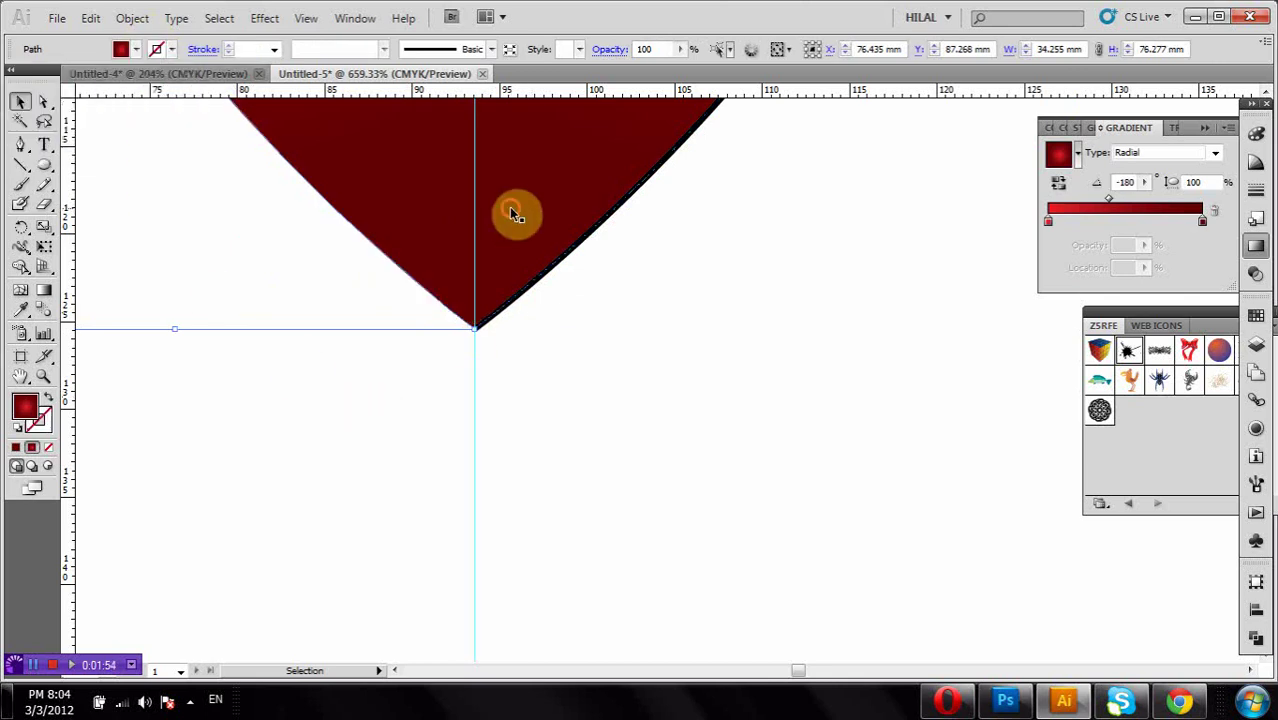
pyautogui.click(162, 49)
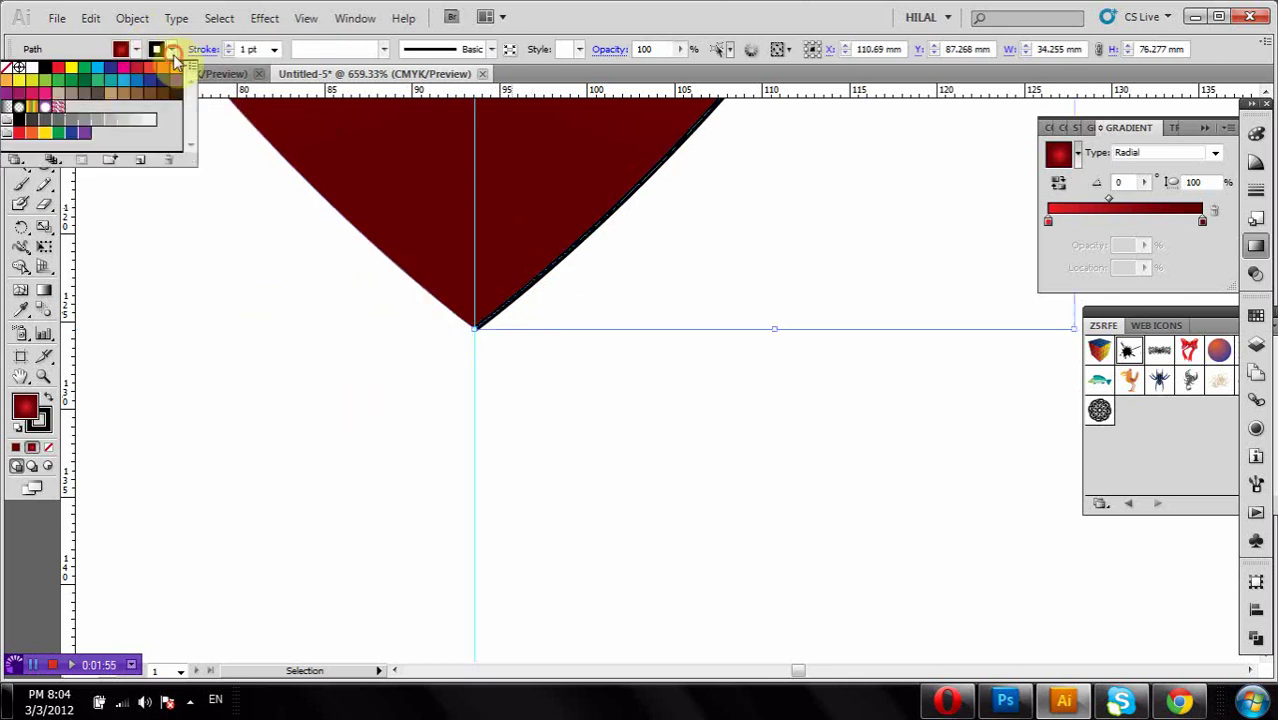
pyautogui.click(10, 68)
pyautogui.click(316, 394)
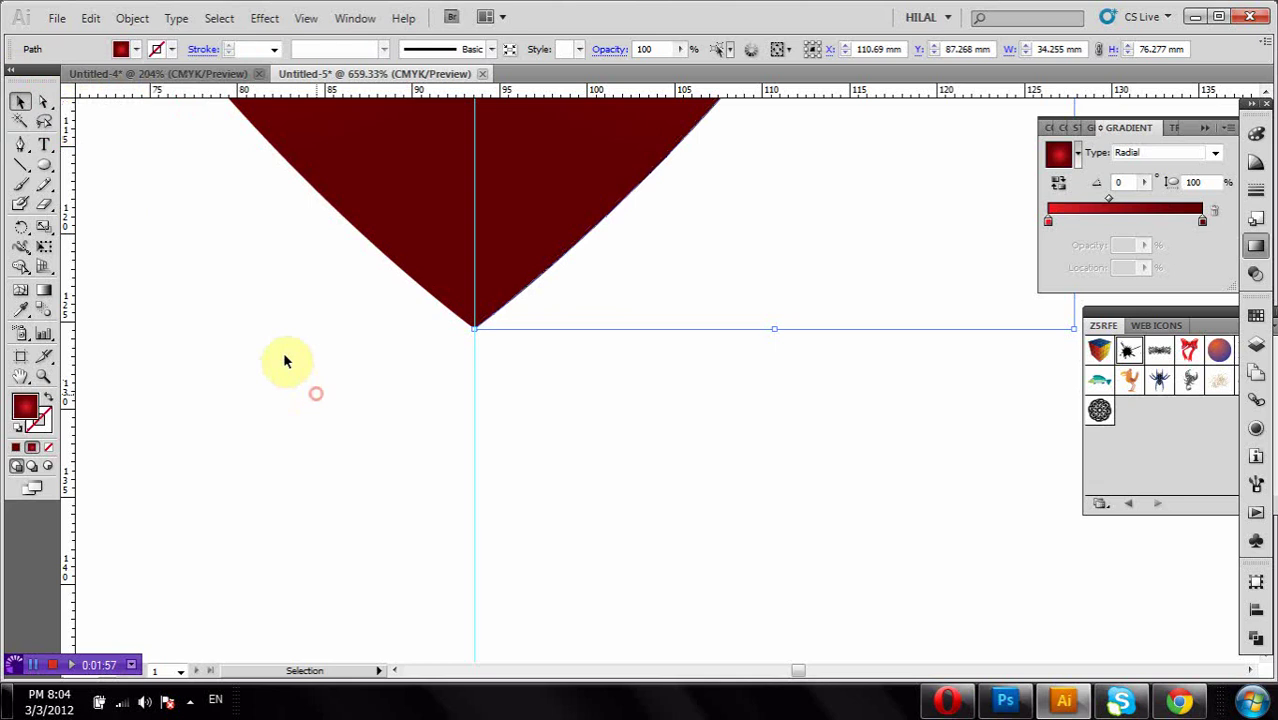
pyautogui.click(357, 456)
# - Join the two halves at the bottom tip anchor, dismissing the Average warning
pyautogui.click(43, 103)
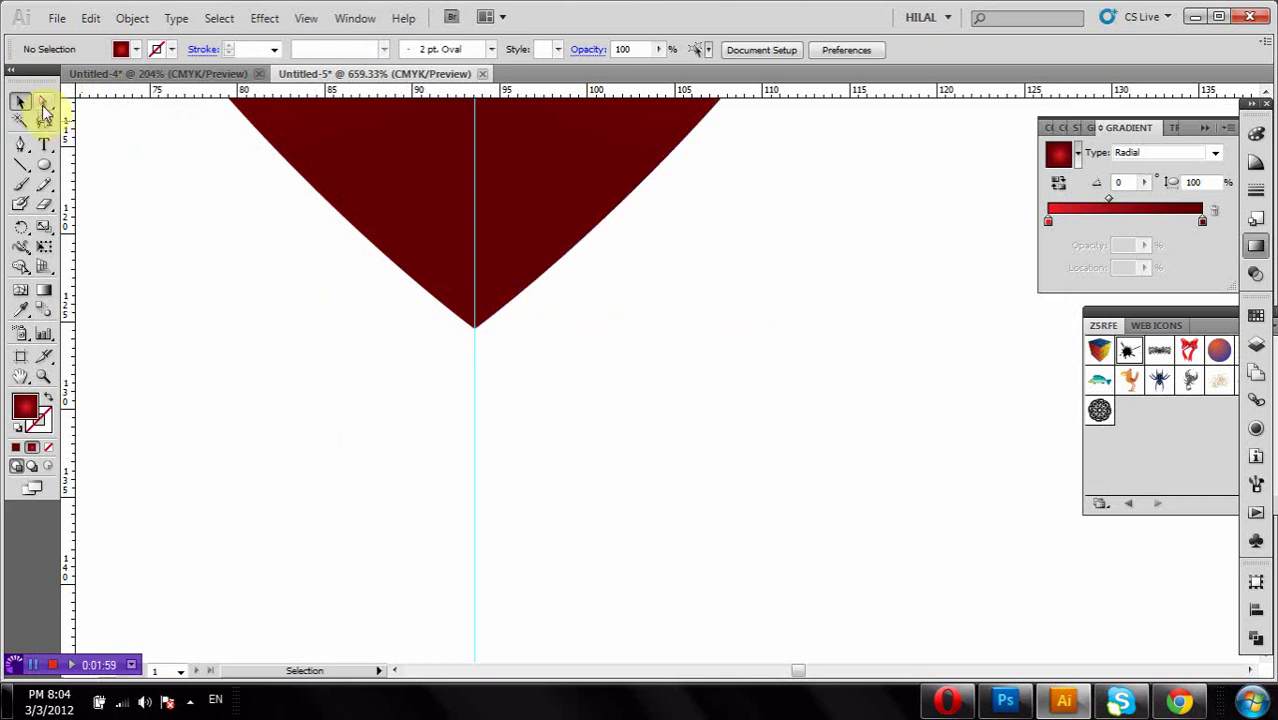
pyautogui.click(476, 329)
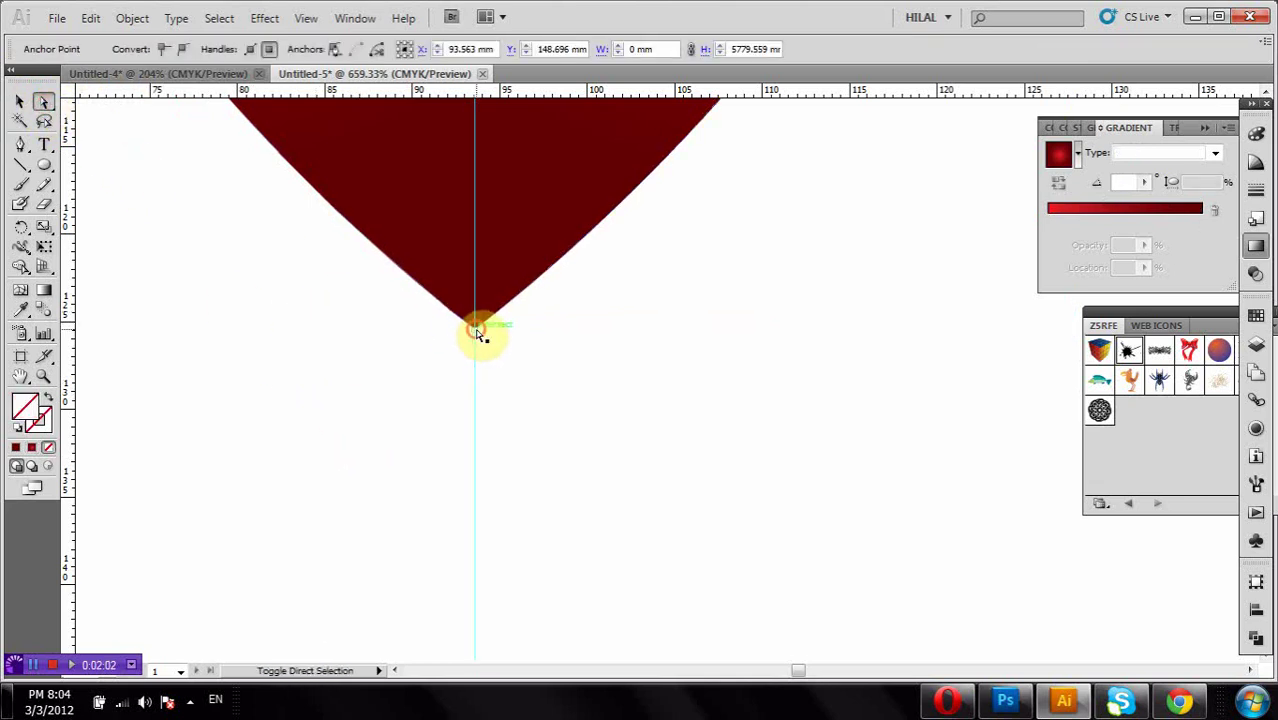
pyautogui.moveTo(456, 354); pyautogui.dragTo(507, 319)
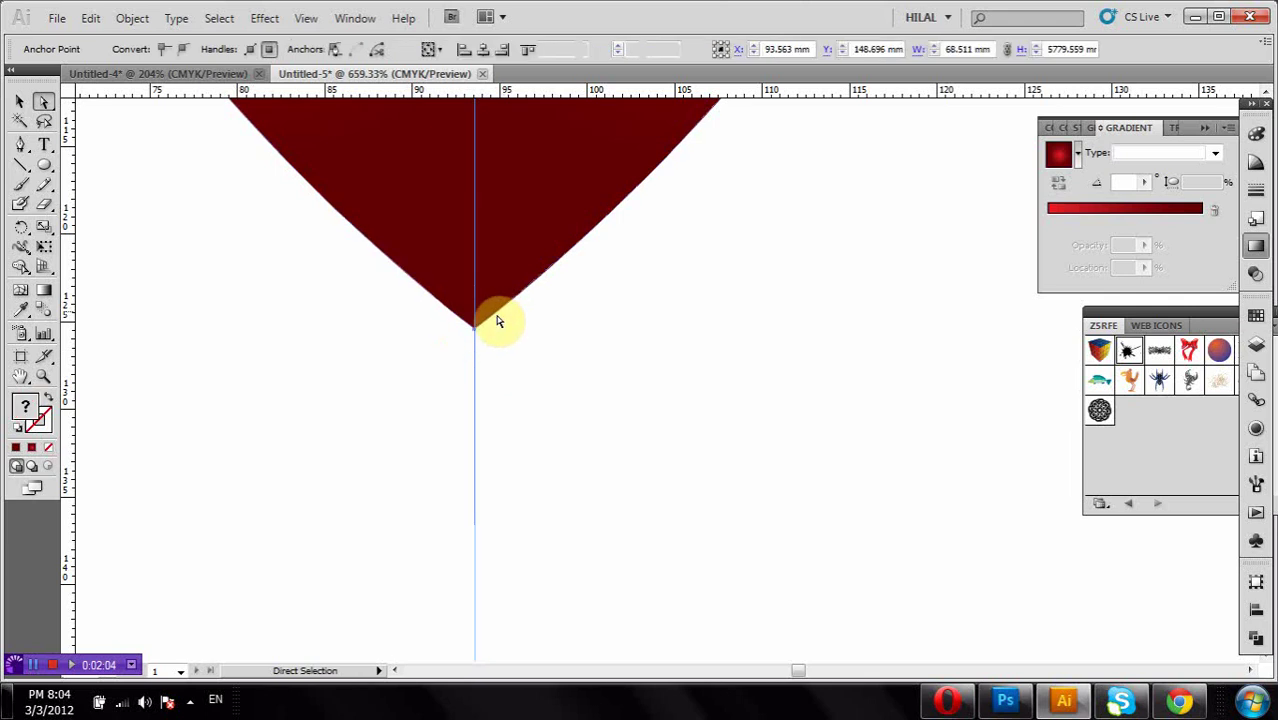
pyautogui.rightClick(474, 329)
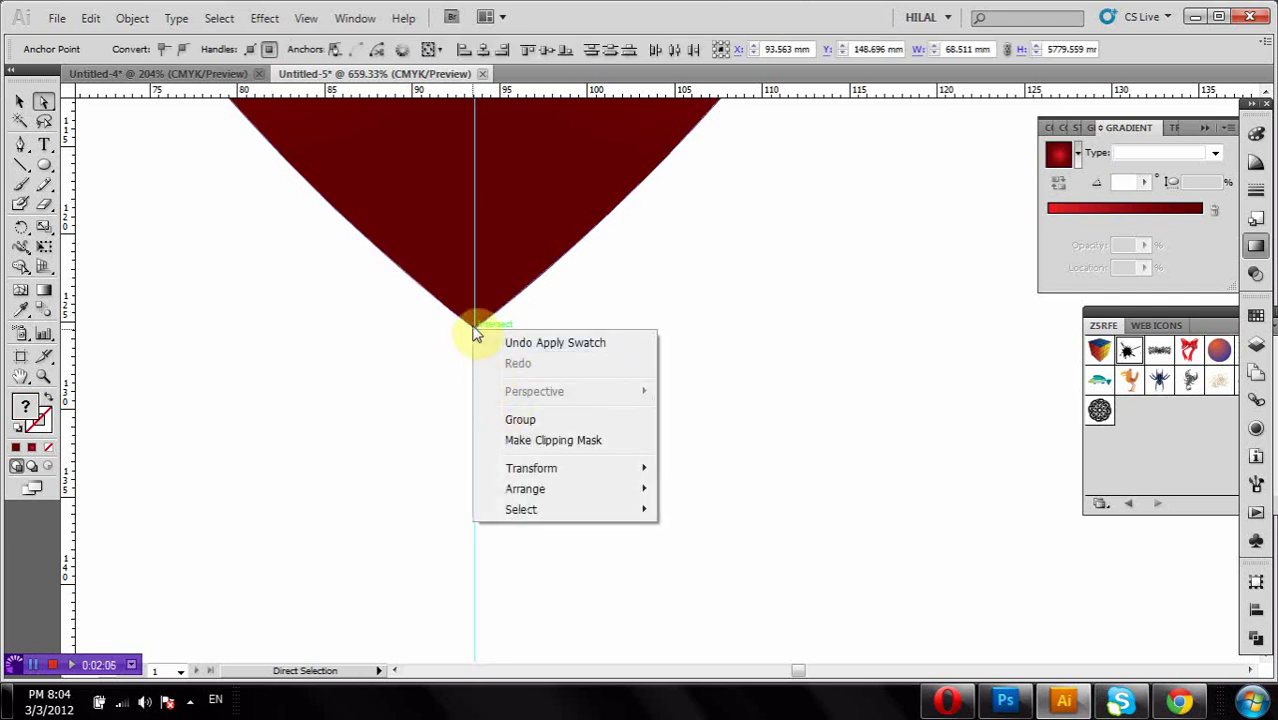
pyautogui.click(448, 350)
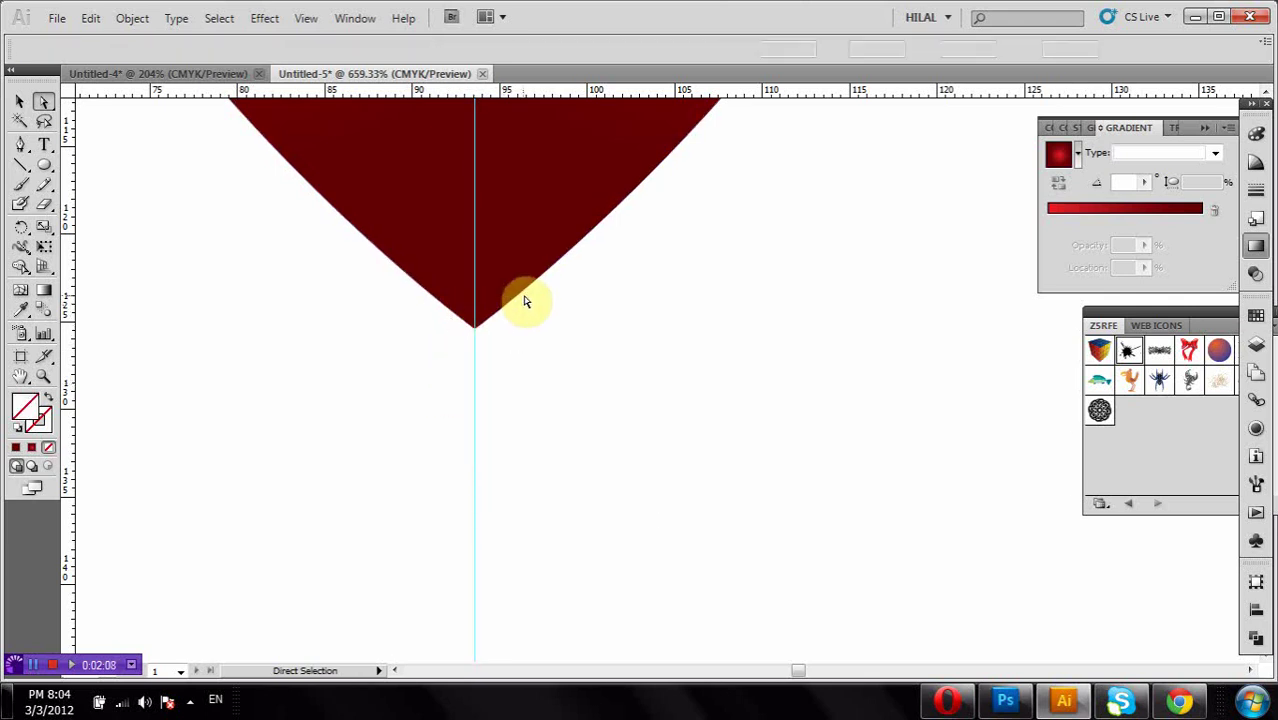
pyautogui.moveTo(513, 380); pyautogui.dragTo(400, 466)
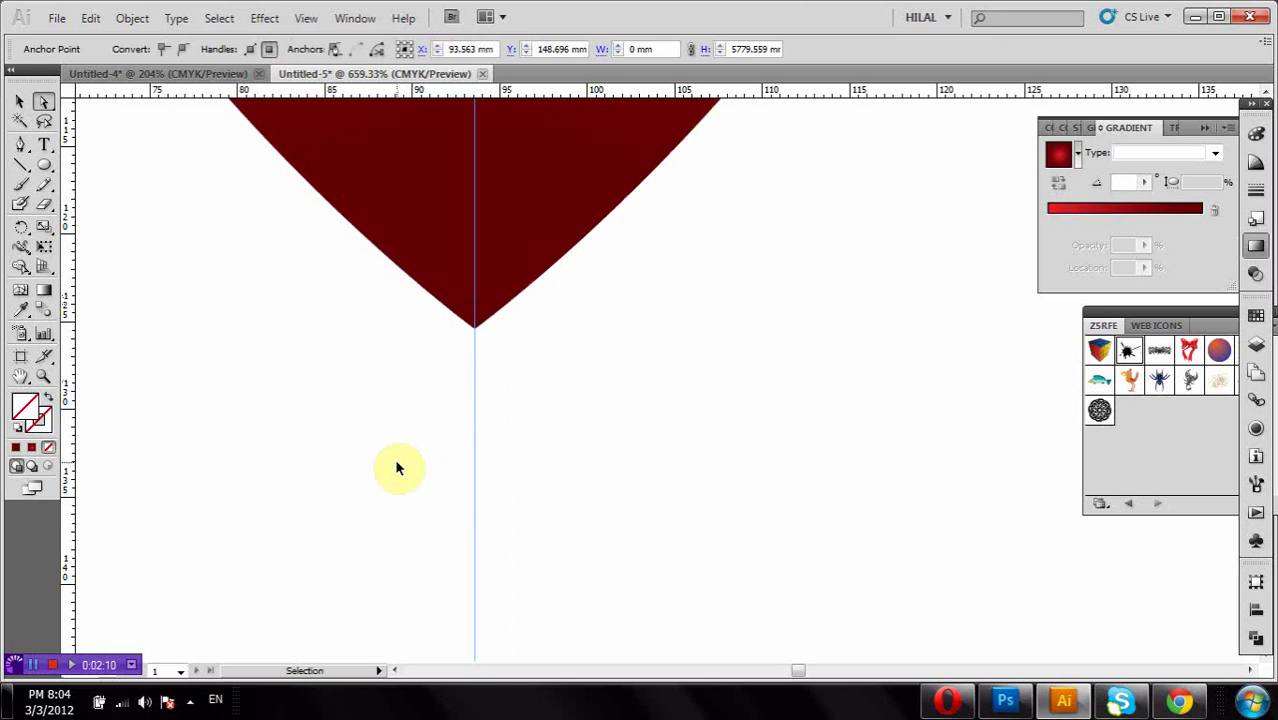
pyautogui.click(451, 377)
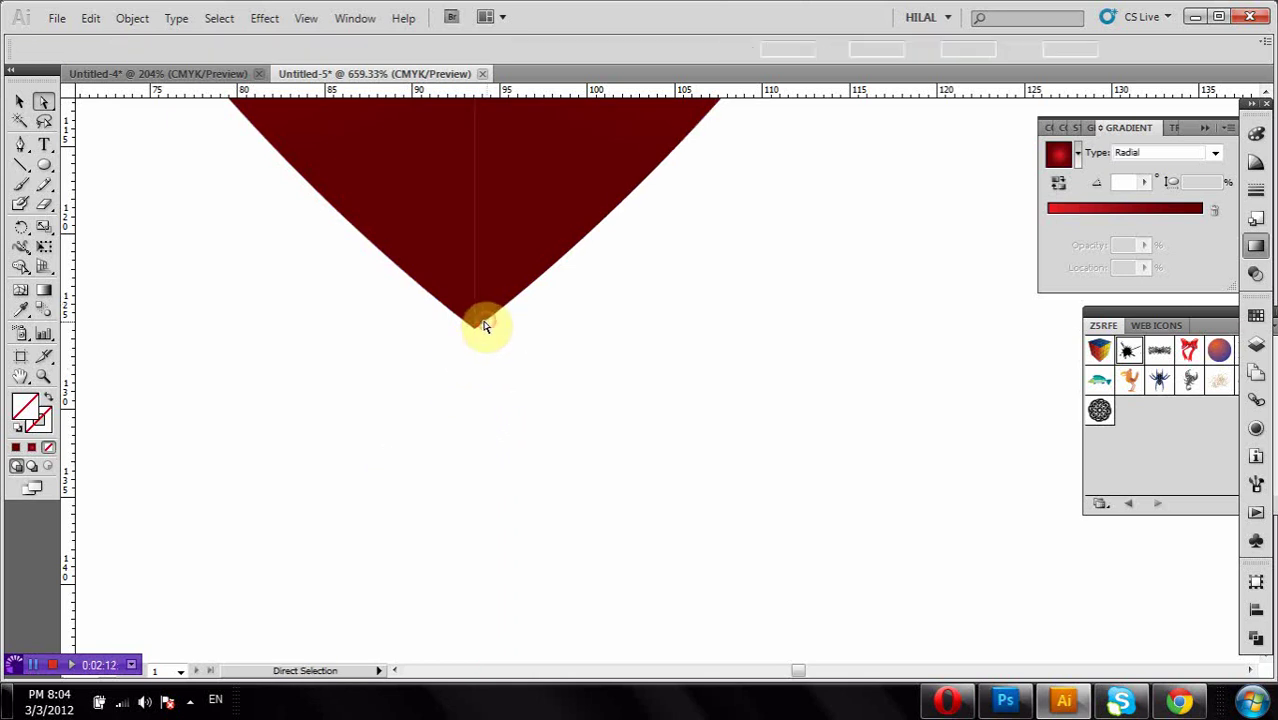
pyautogui.click(484, 326)
pyautogui.rightClick(477, 329)
pyautogui.click(514, 437)
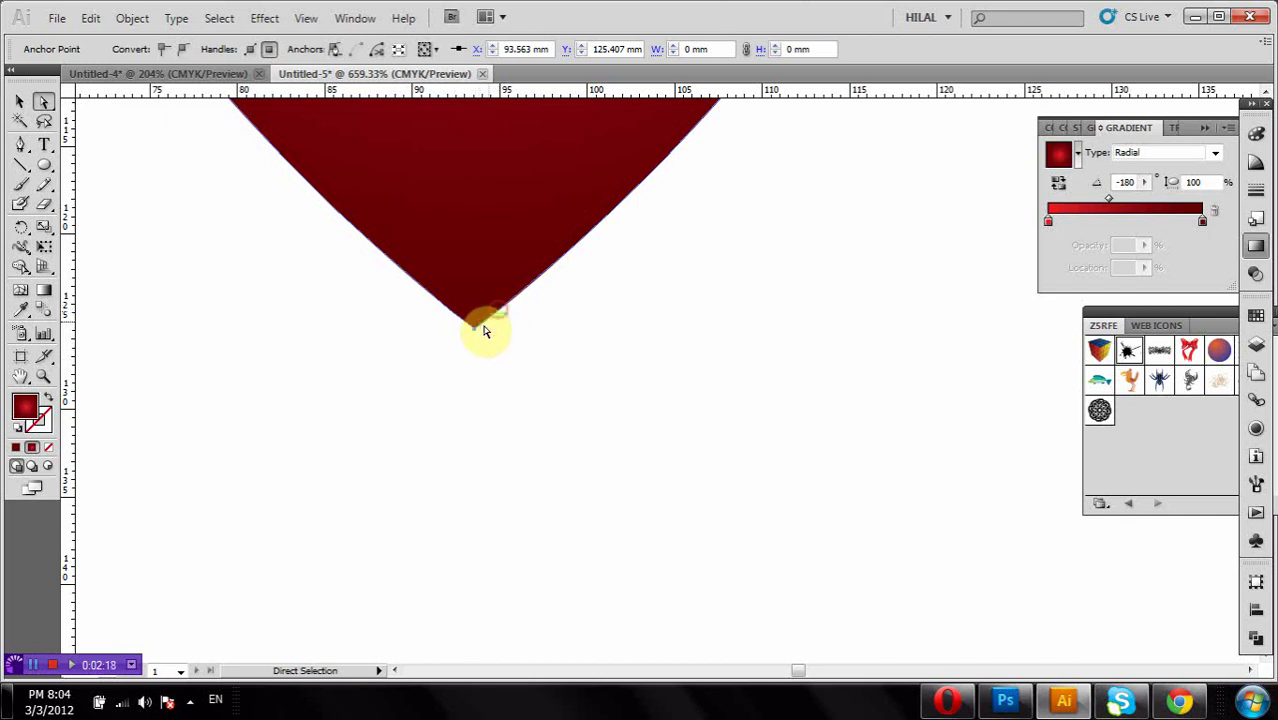
pyautogui.rightClick(484, 331)
pyautogui.click(531, 478)
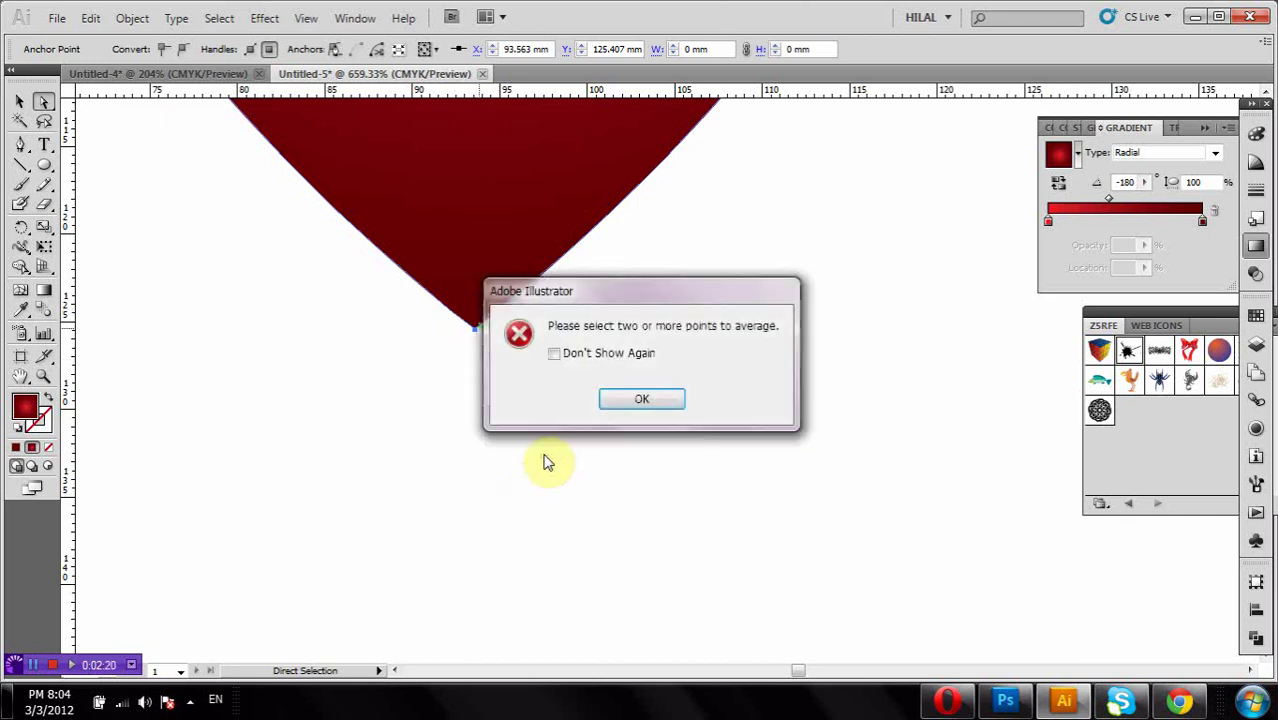
pyautogui.click(612, 399)
pyautogui.click(614, 345)
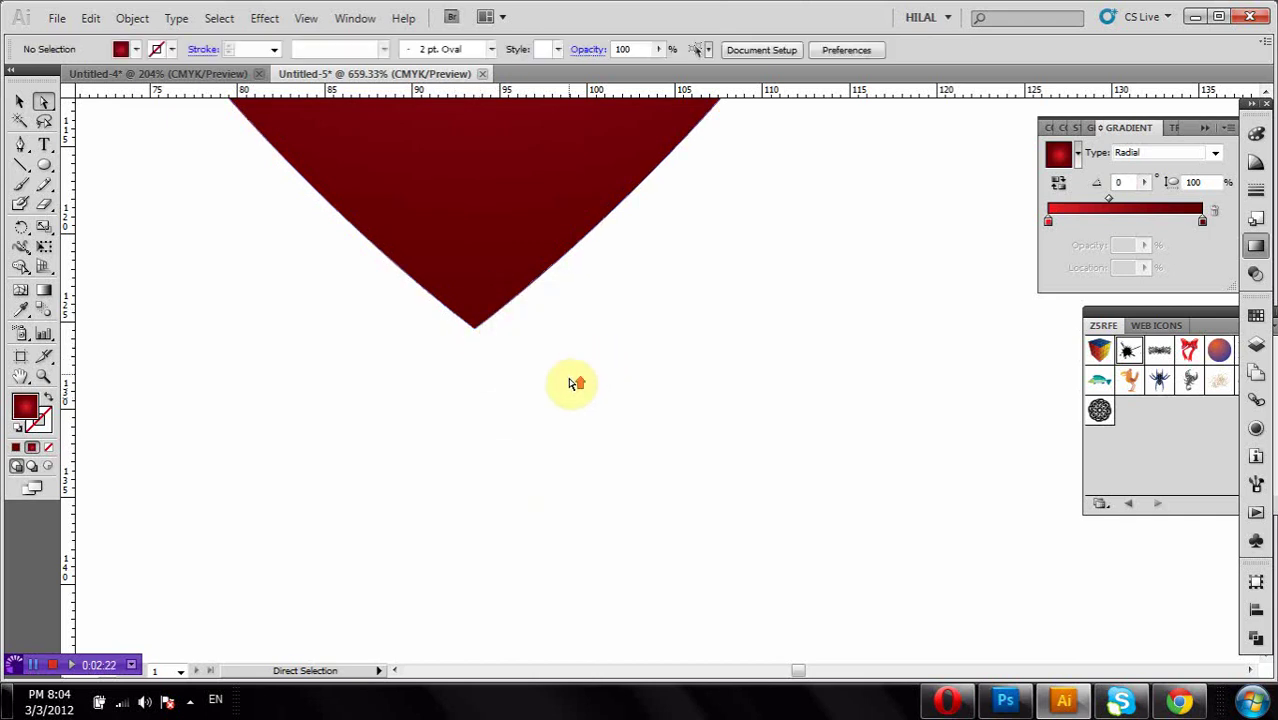
# - Join the halves at the heart's top centre and pull that point down into a dip
pyautogui.scroll(5, 575, 384)
pyautogui.scroll(5, 585, 392)
pyautogui.scroll(5, 590, 396)
pyautogui.scroll(5, 597, 401)
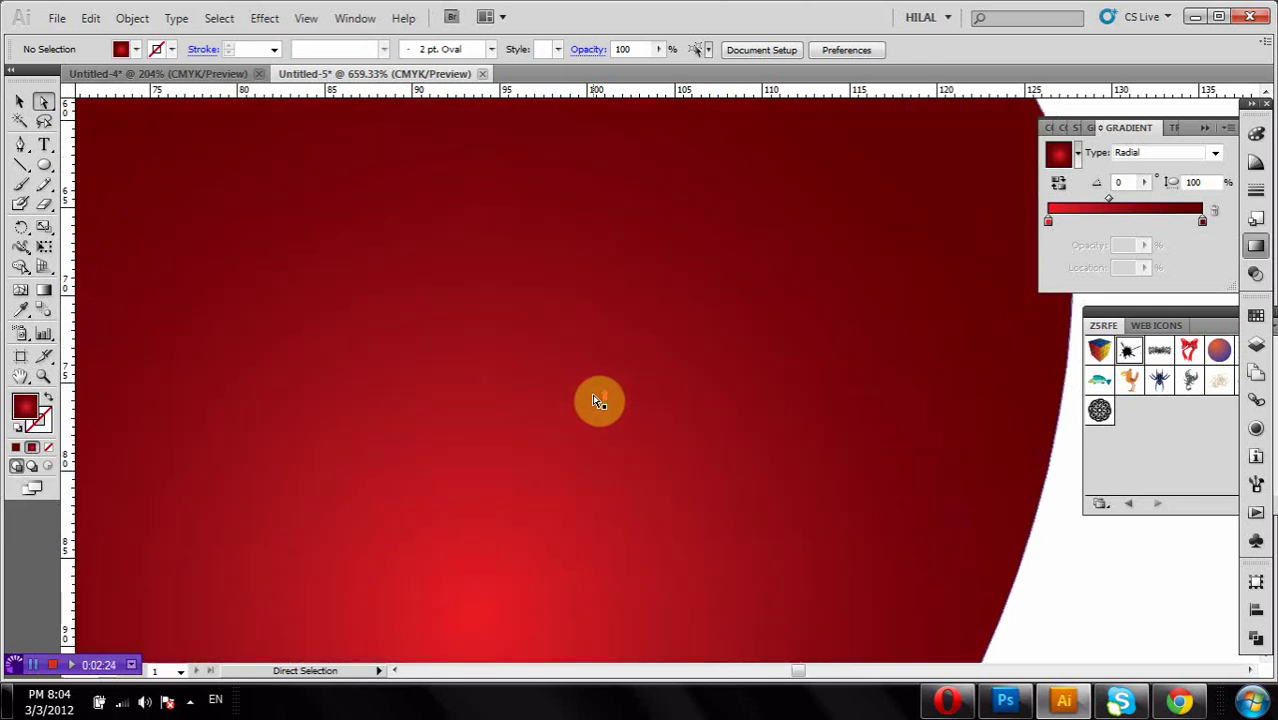
pyautogui.scroll(5, 597, 400)
pyautogui.hscroll(-3, 580, 390)
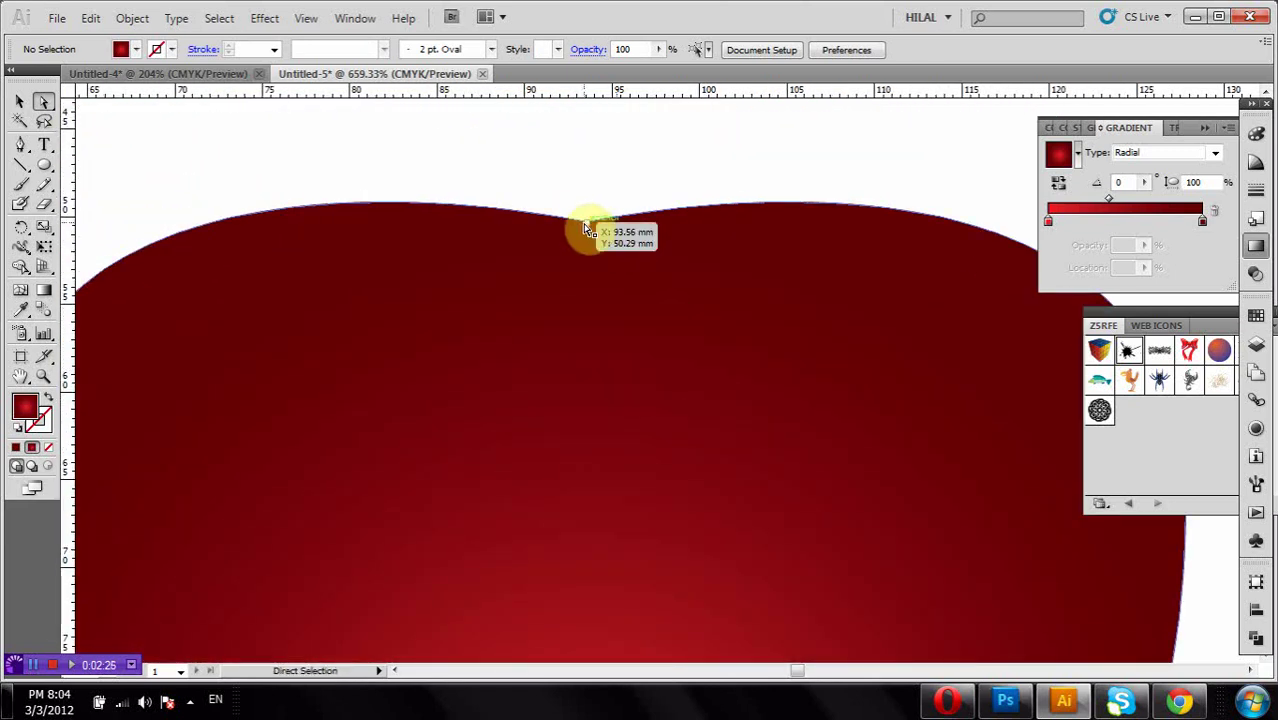
pyautogui.click(585, 228)
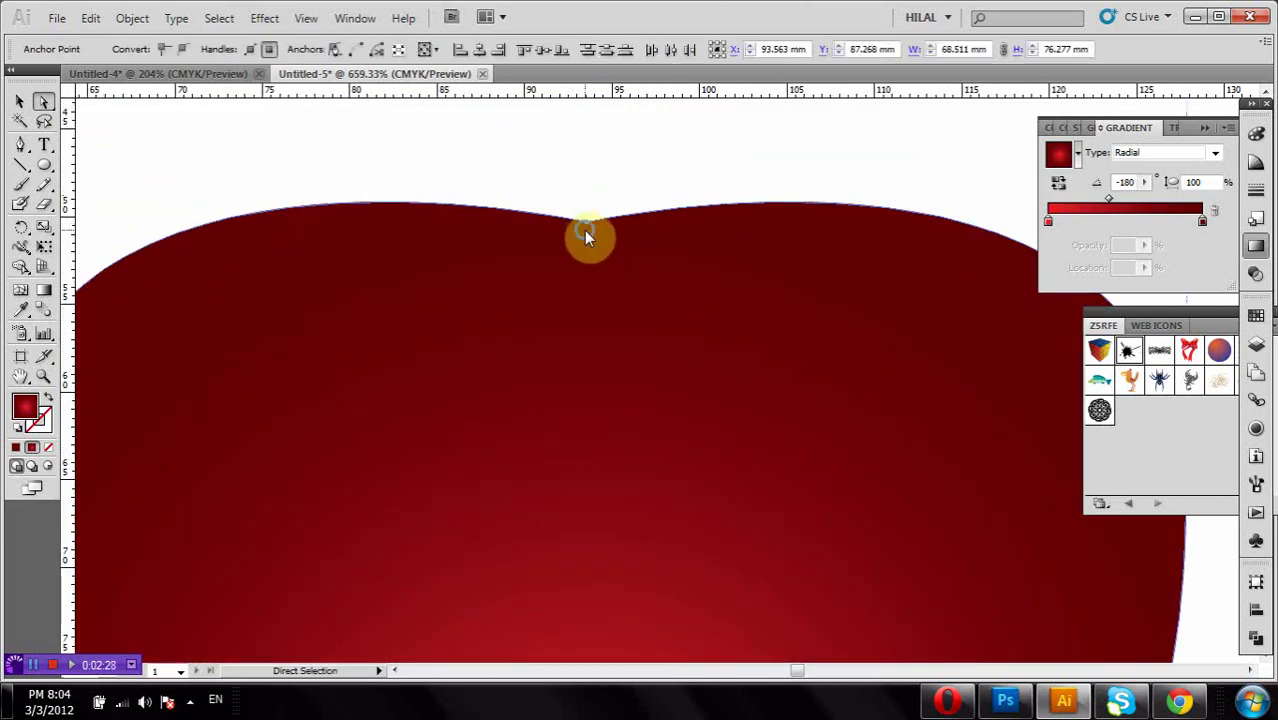
pyautogui.rightClick(585, 230)
pyautogui.click(626, 361)
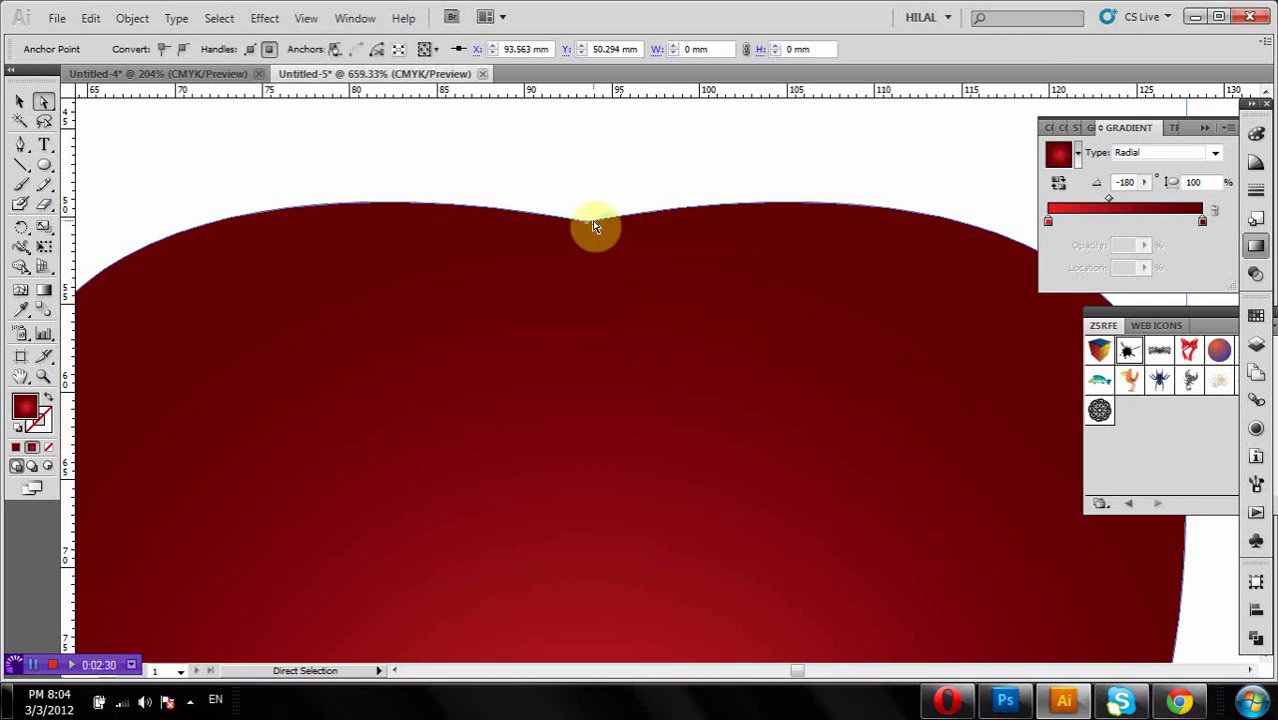
pyautogui.moveTo(587, 221); pyautogui.dragTo(580, 318)
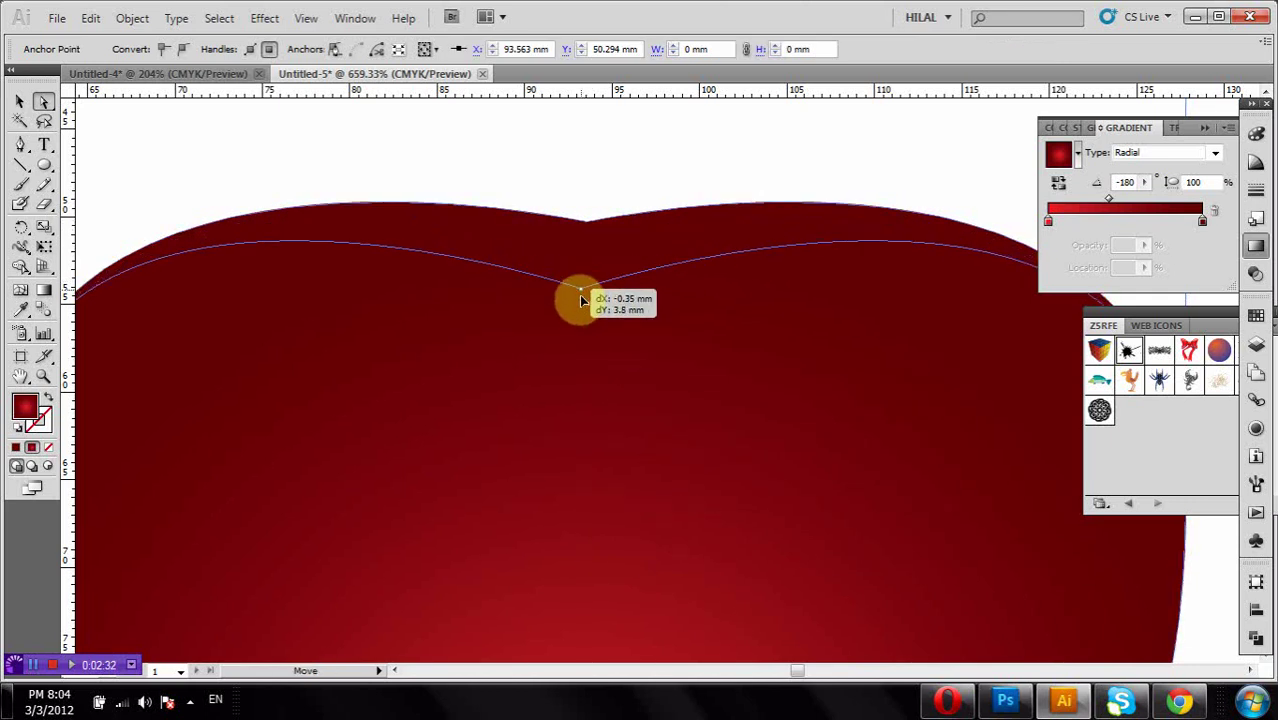
# - Raise the curve handles of the right and left lobes to make them taller and rounder
pyautogui.hotkey('ctrl', '-')
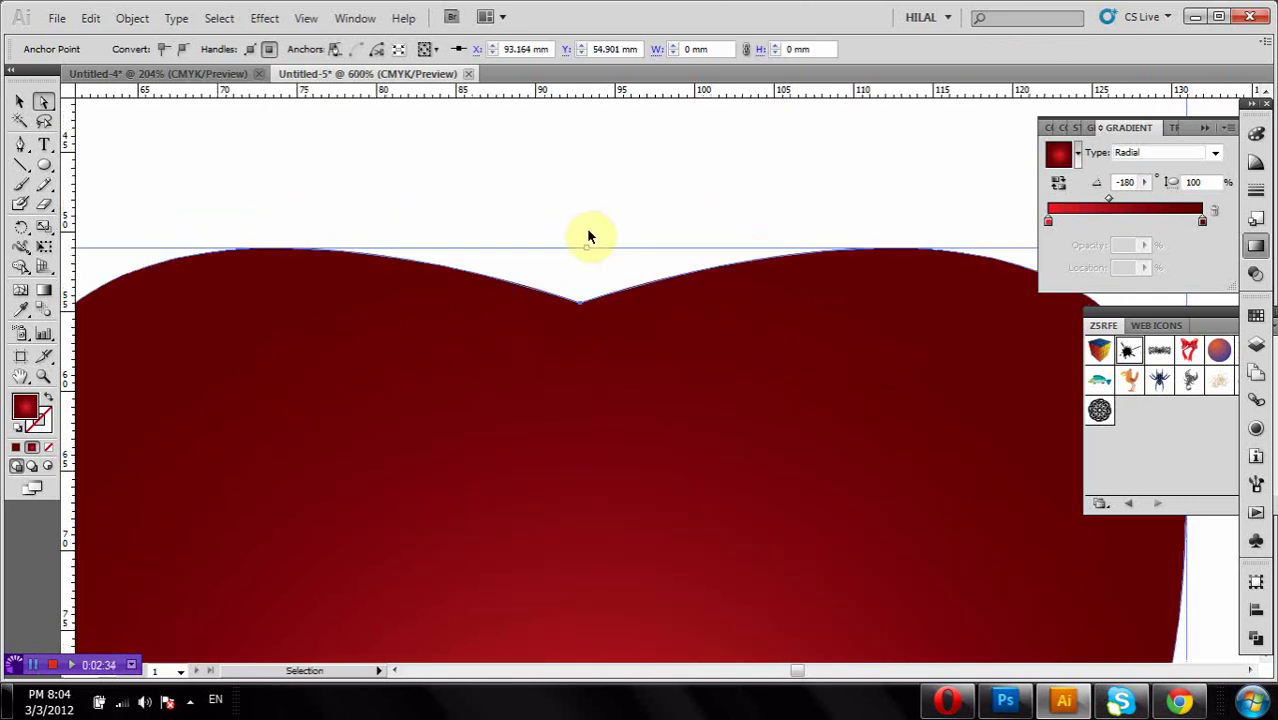
pyautogui.hotkey('ctrl', '-')
pyautogui.hotkey('ctrl', '-')
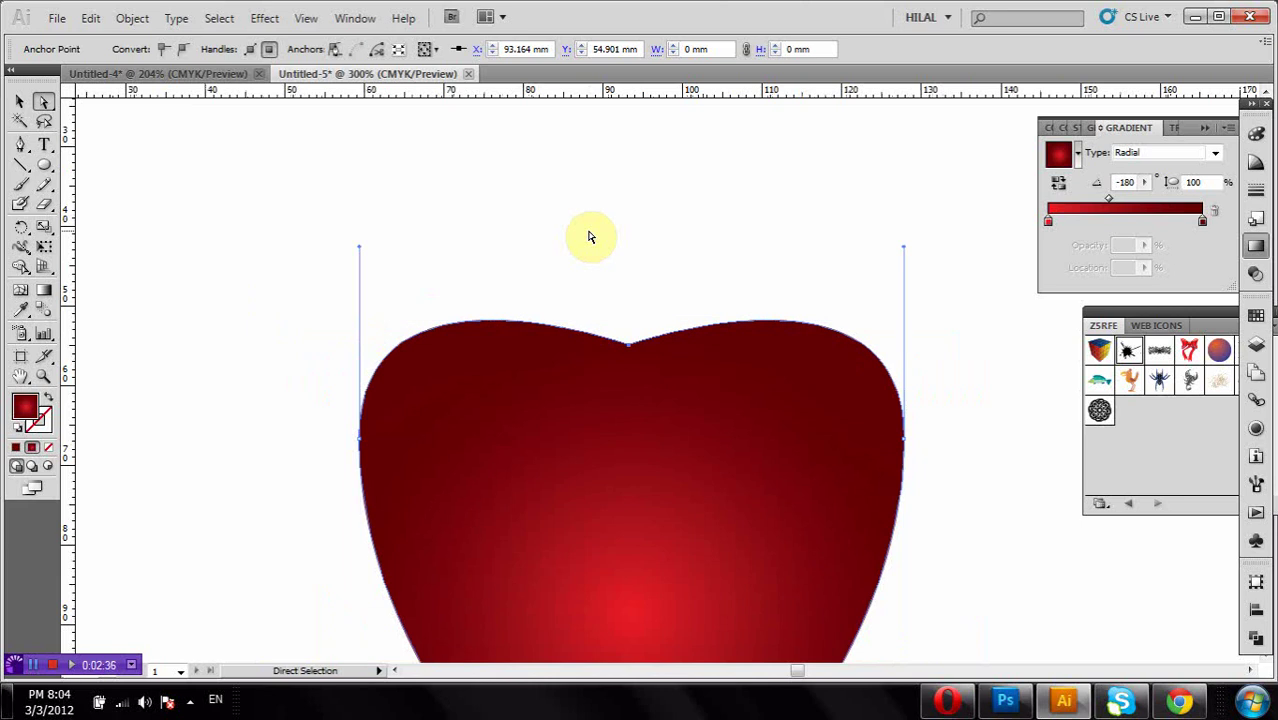
pyautogui.scroll(-1, 589, 237)
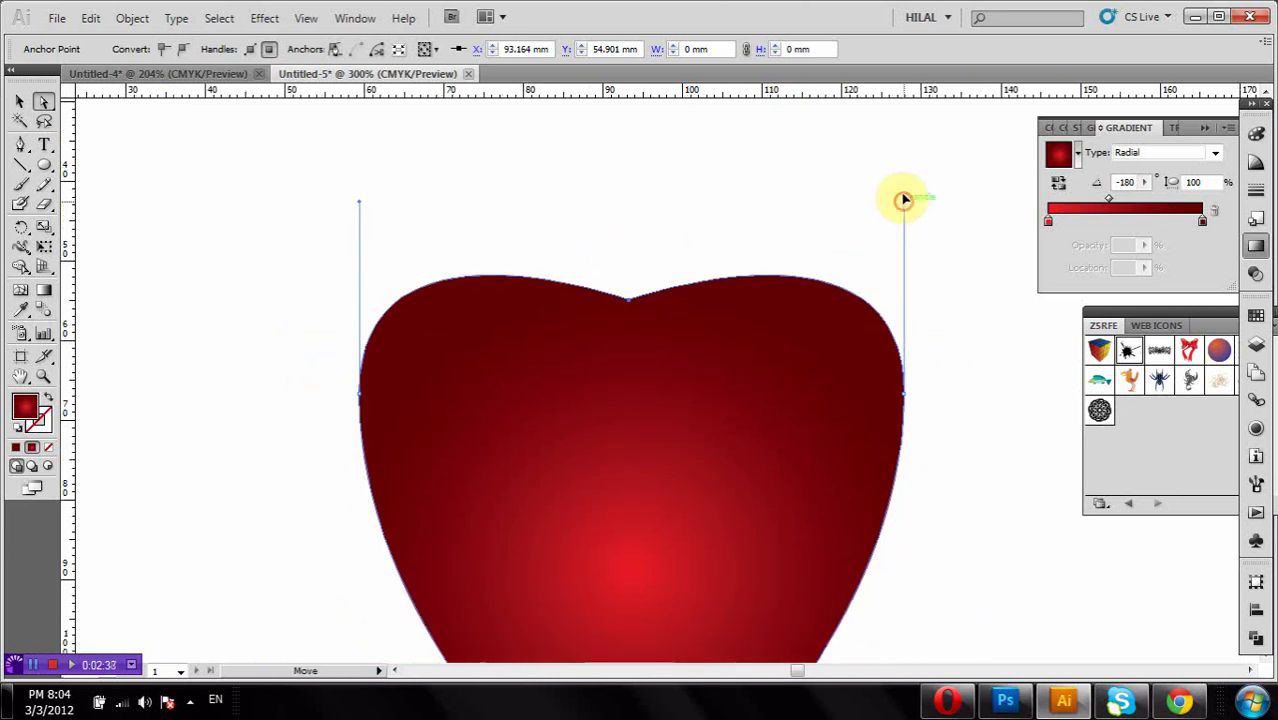
pyautogui.moveTo(903, 200); pyautogui.dragTo(903, 182)
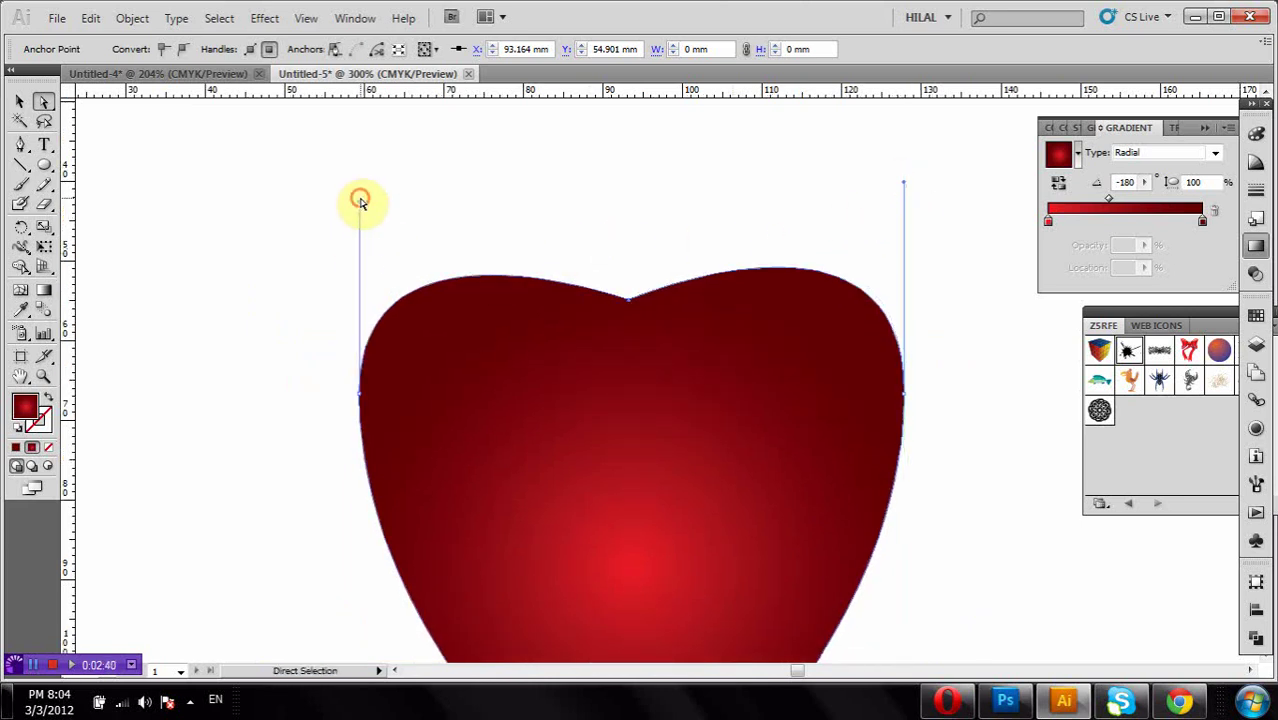
pyautogui.click(362, 210)
pyautogui.click(394, 311)
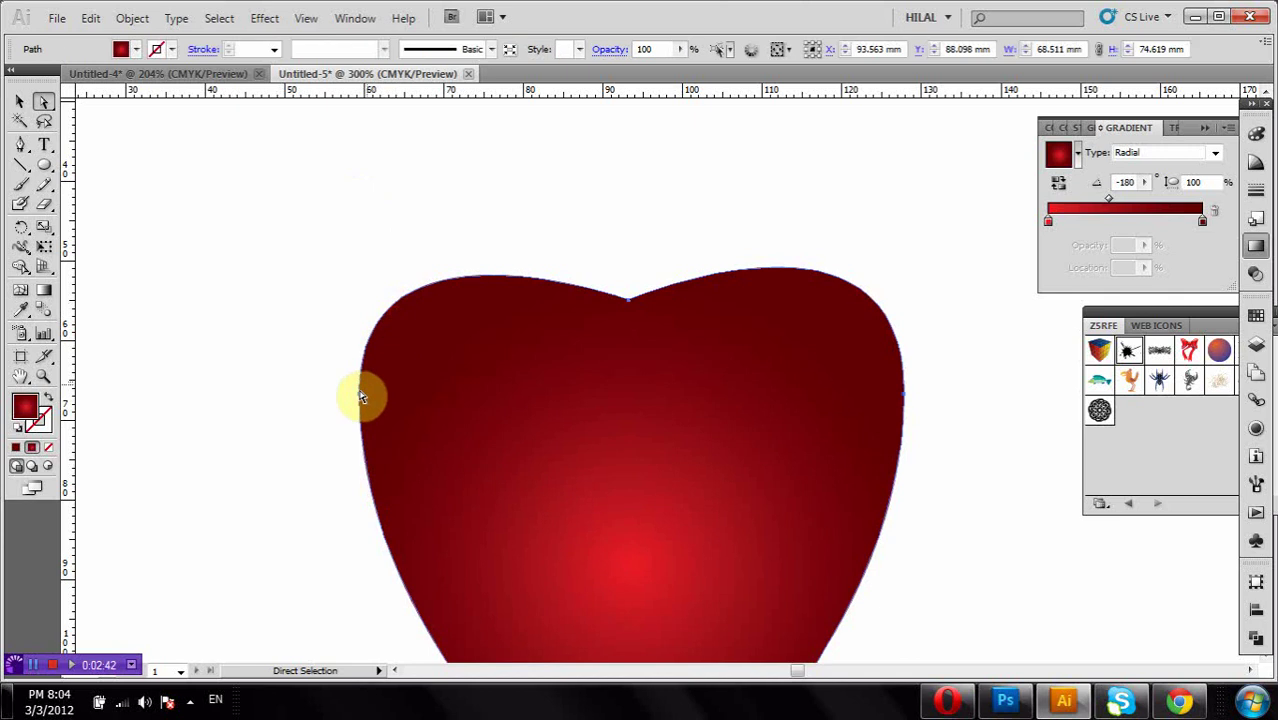
pyautogui.moveTo(360, 395); pyautogui.dragTo(358, 209)
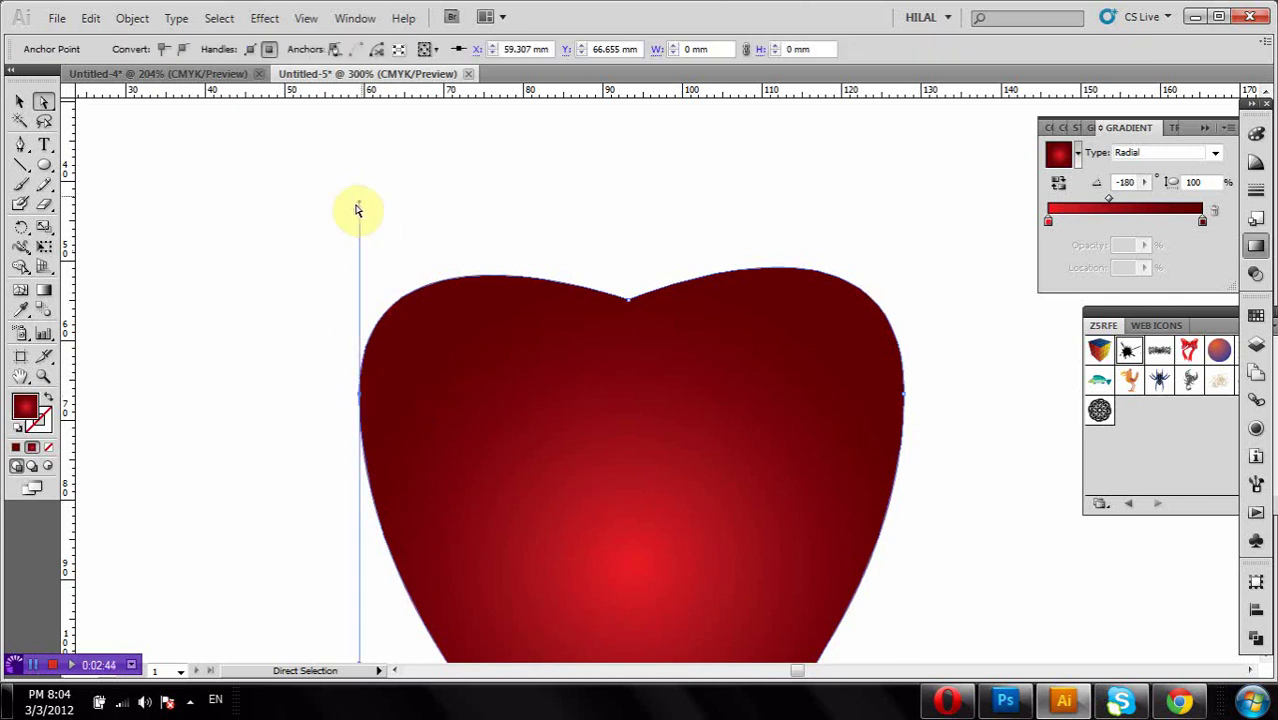
pyautogui.moveTo(361, 209); pyautogui.dragTo(359, 195)
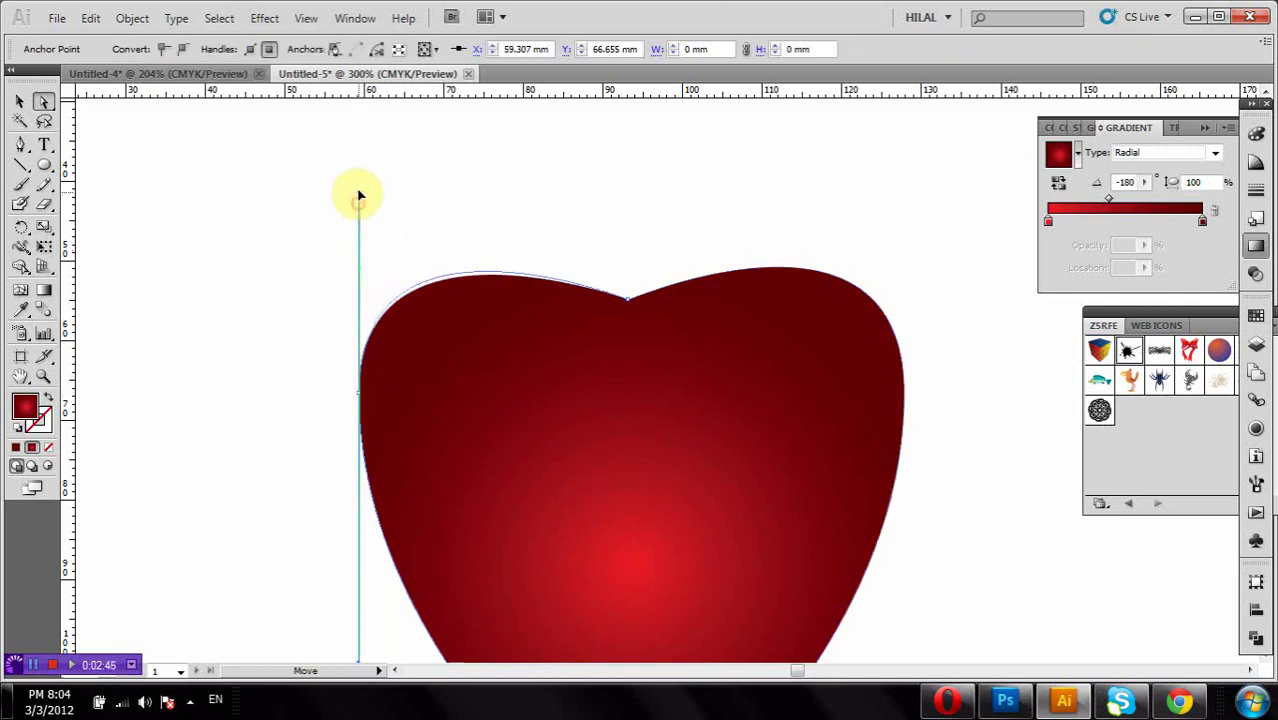
pyautogui.click(265, 218)
# - Nudge the heart's side anchors and handles so both lobes bulge outward evenly
pyautogui.hotkey('ctrl', '-')
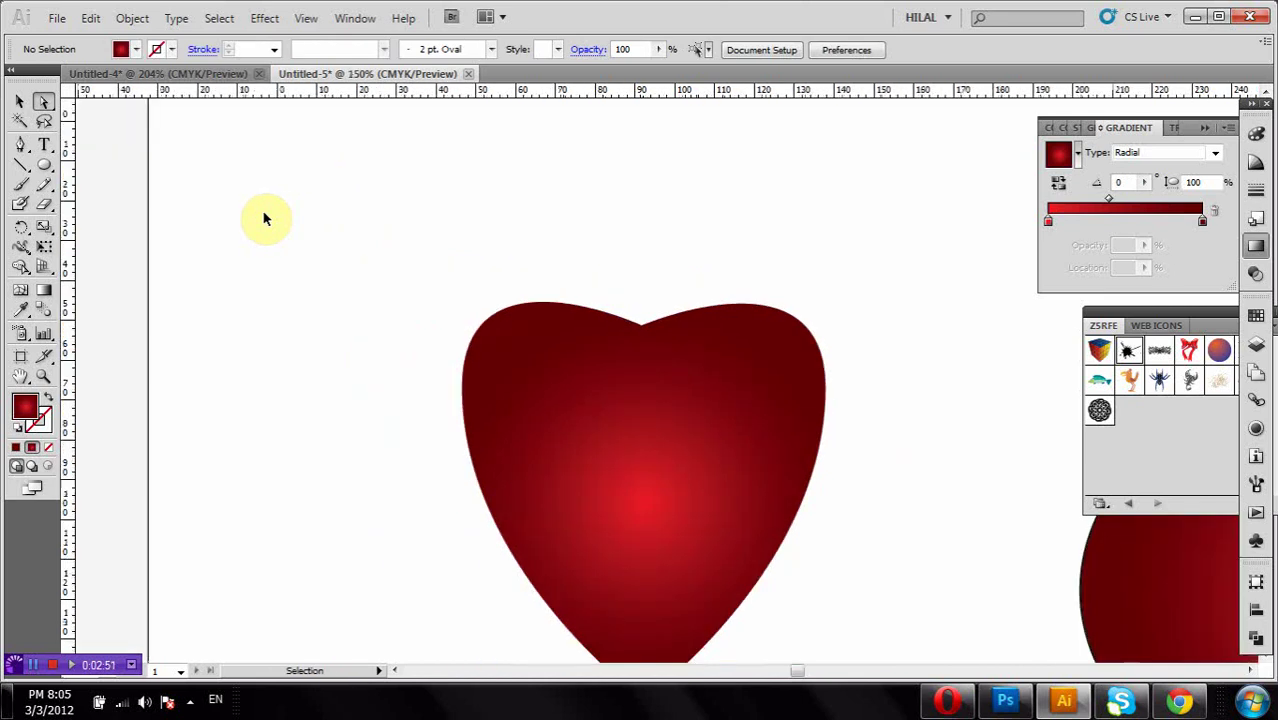
pyautogui.hotkey('ctrl', '-')
pyautogui.hotkey('ctrl', '-')
pyautogui.hotkey('ctrl', '-')
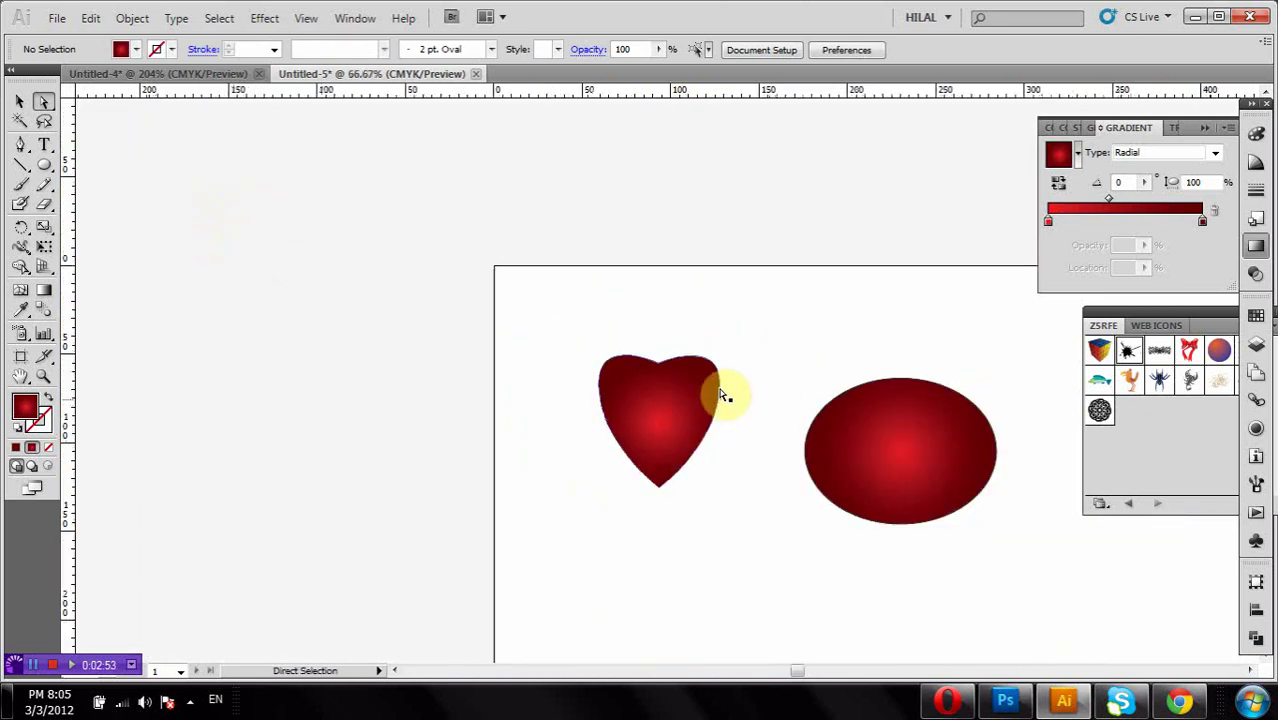
pyautogui.click(719, 387)
pyautogui.moveTo(719, 385); pyautogui.dragTo(728, 389)
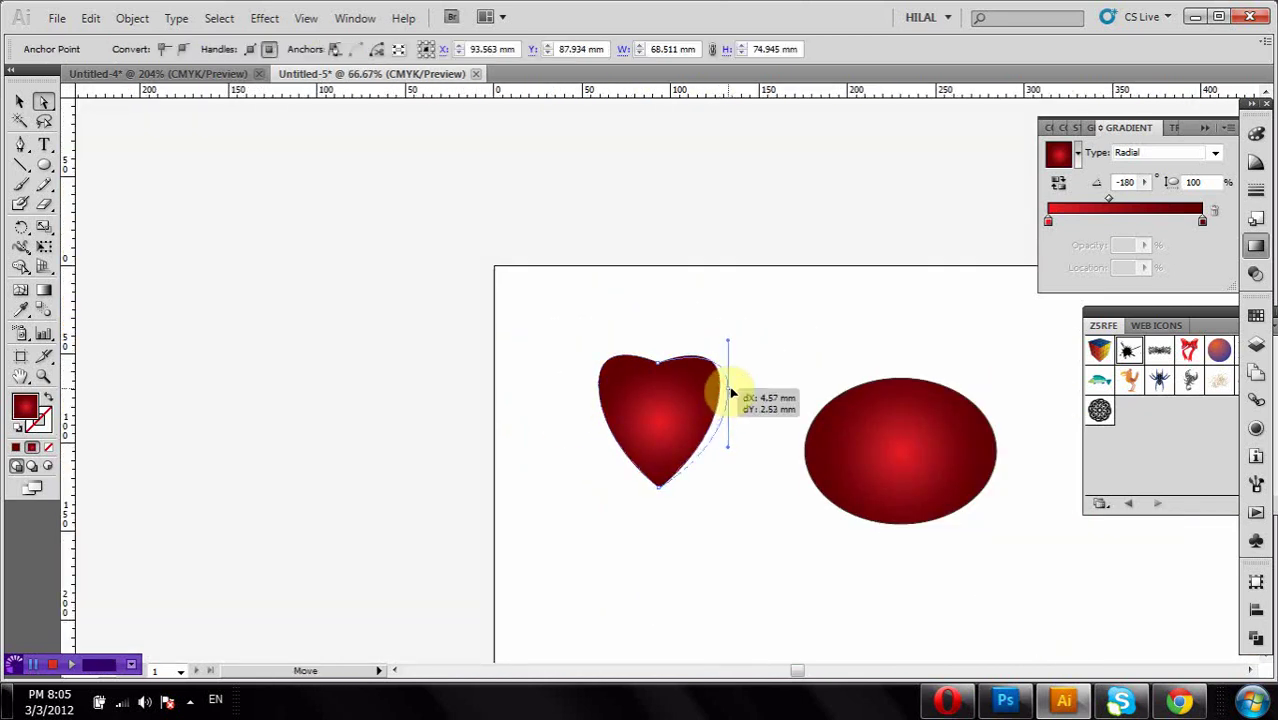
pyautogui.moveTo(594, 391); pyautogui.dragTo(591, 387)
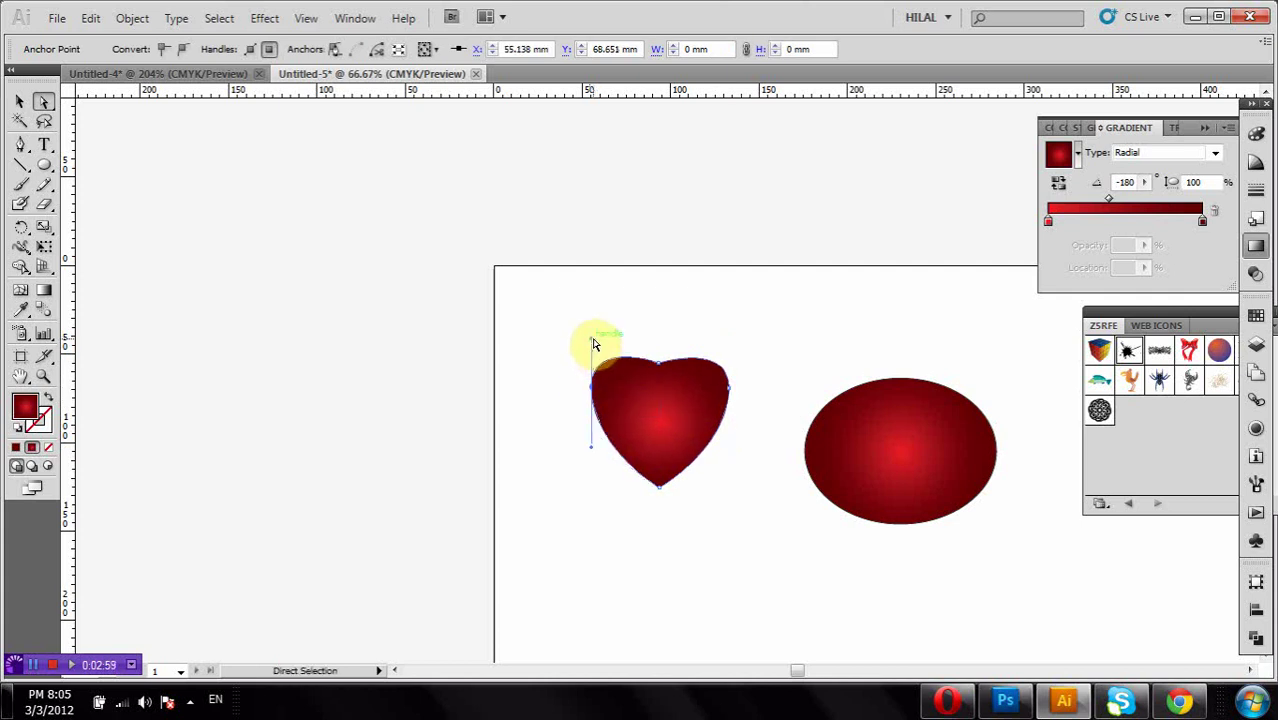
pyautogui.moveTo(598, 342); pyautogui.dragTo(597, 337)
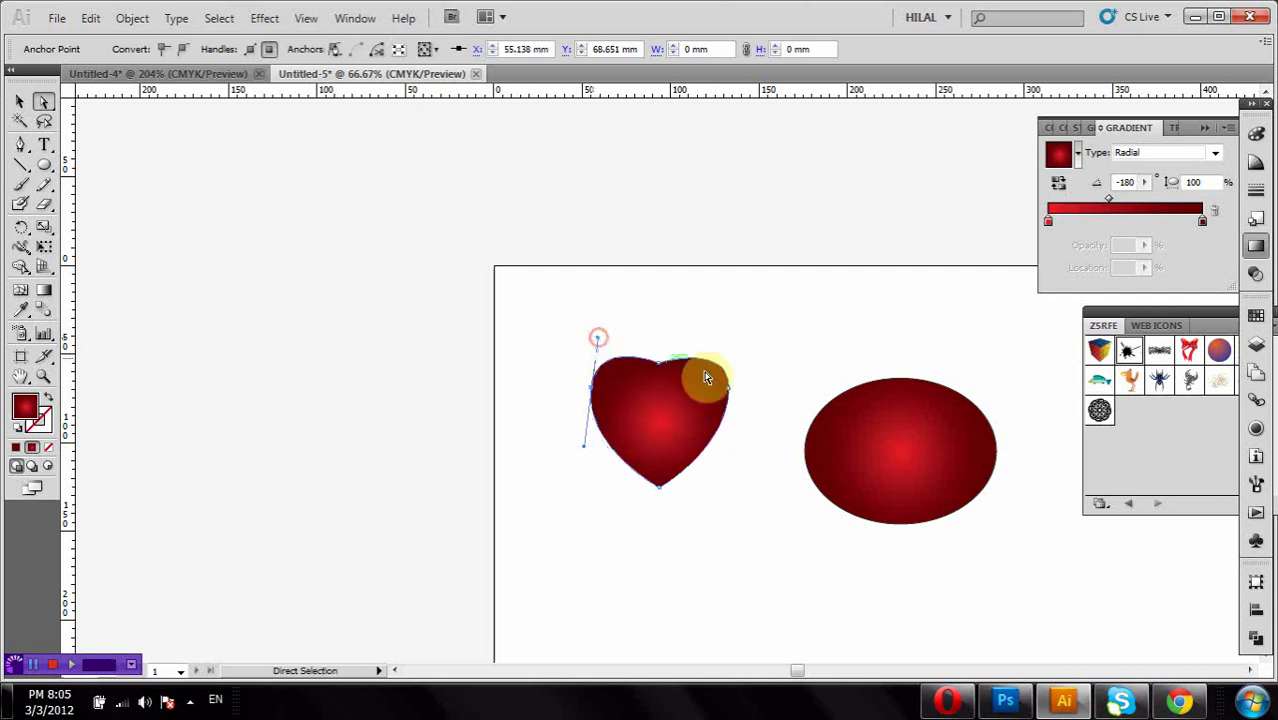
pyautogui.click(730, 394)
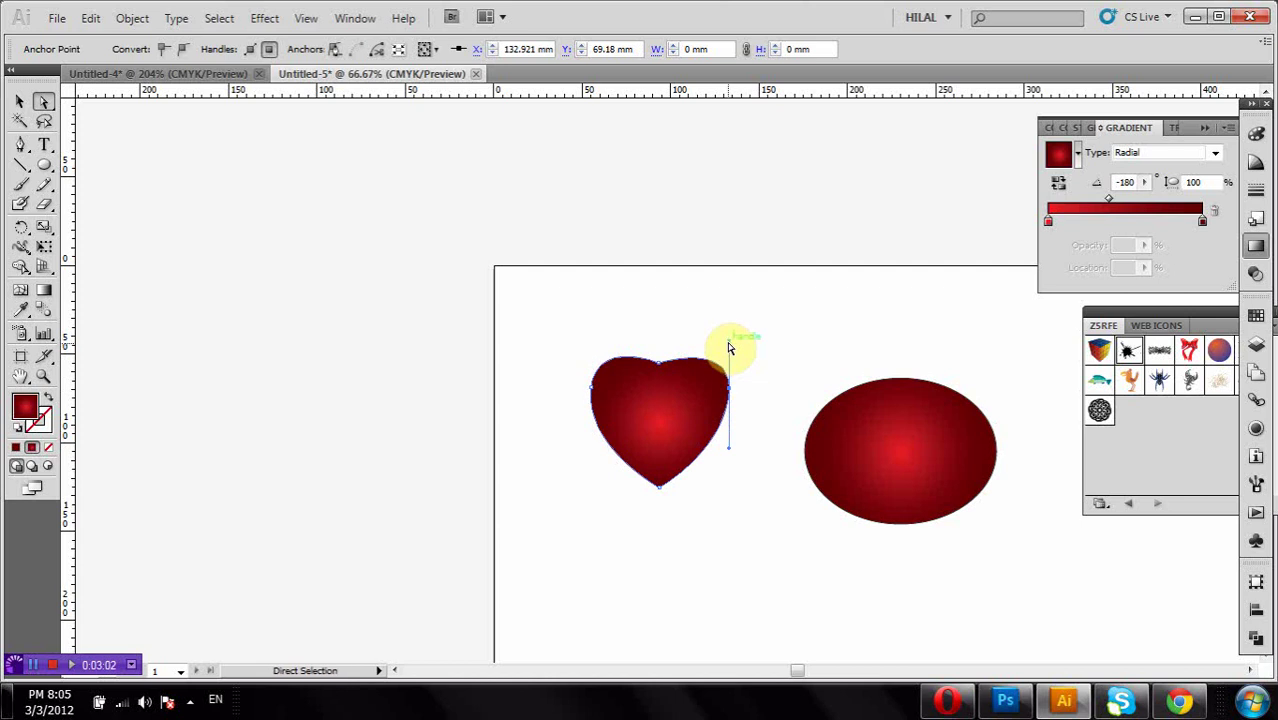
pyautogui.moveTo(721, 343); pyautogui.dragTo(721, 322)
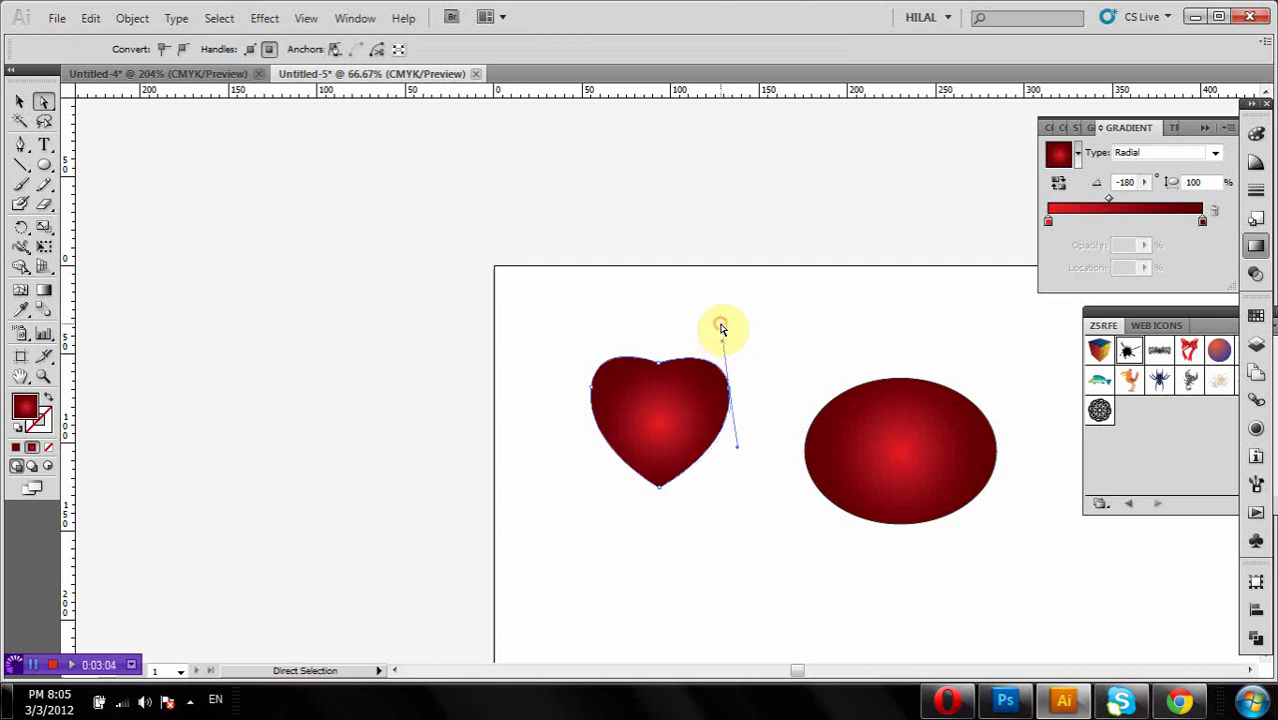
pyautogui.click(721, 325)
pyautogui.moveTo(755, 518); pyautogui.dragTo(667, 424)
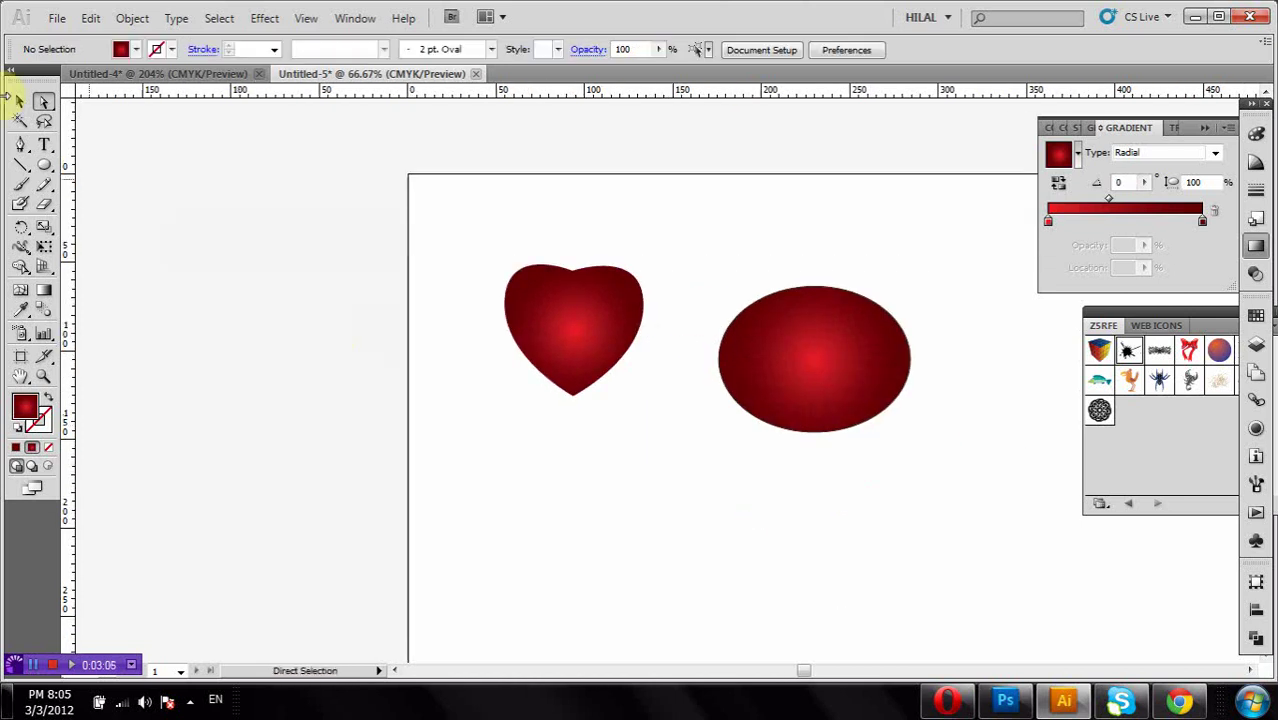
# - Shrink the heart to fit inside the oval and place it on top
pyautogui.doubleClick(558, 316)
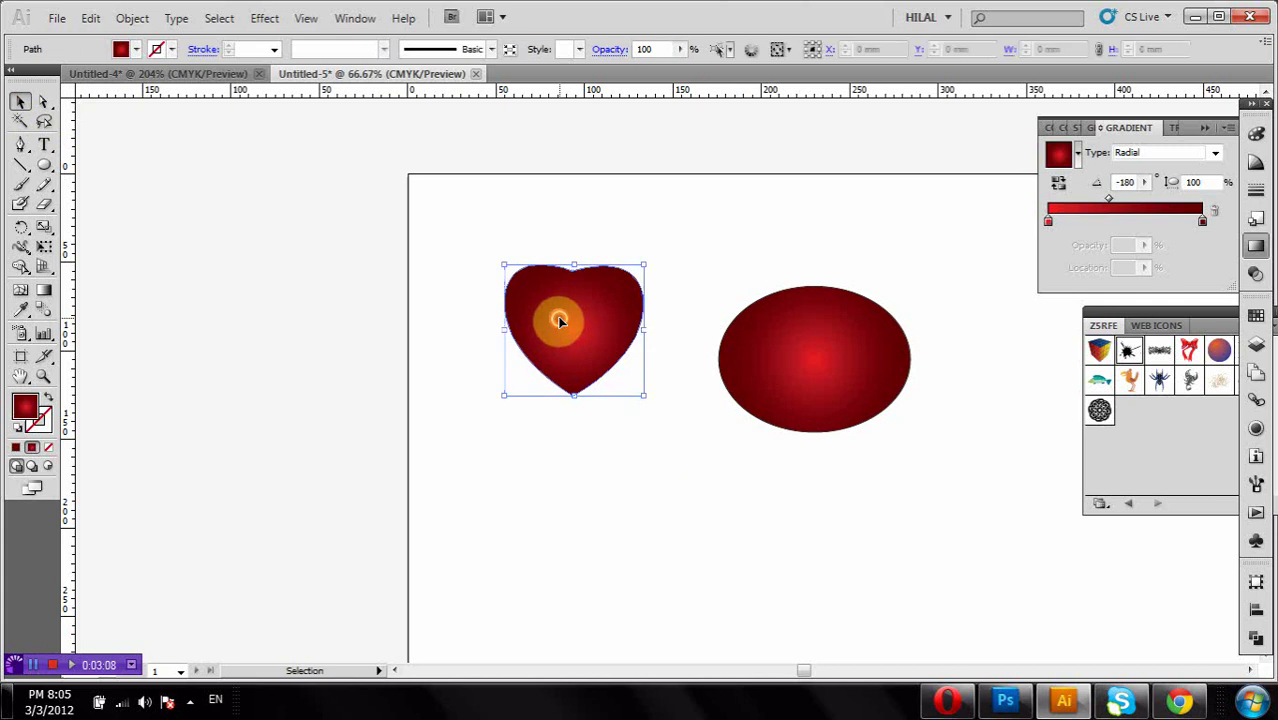
pyautogui.click(80, 112)
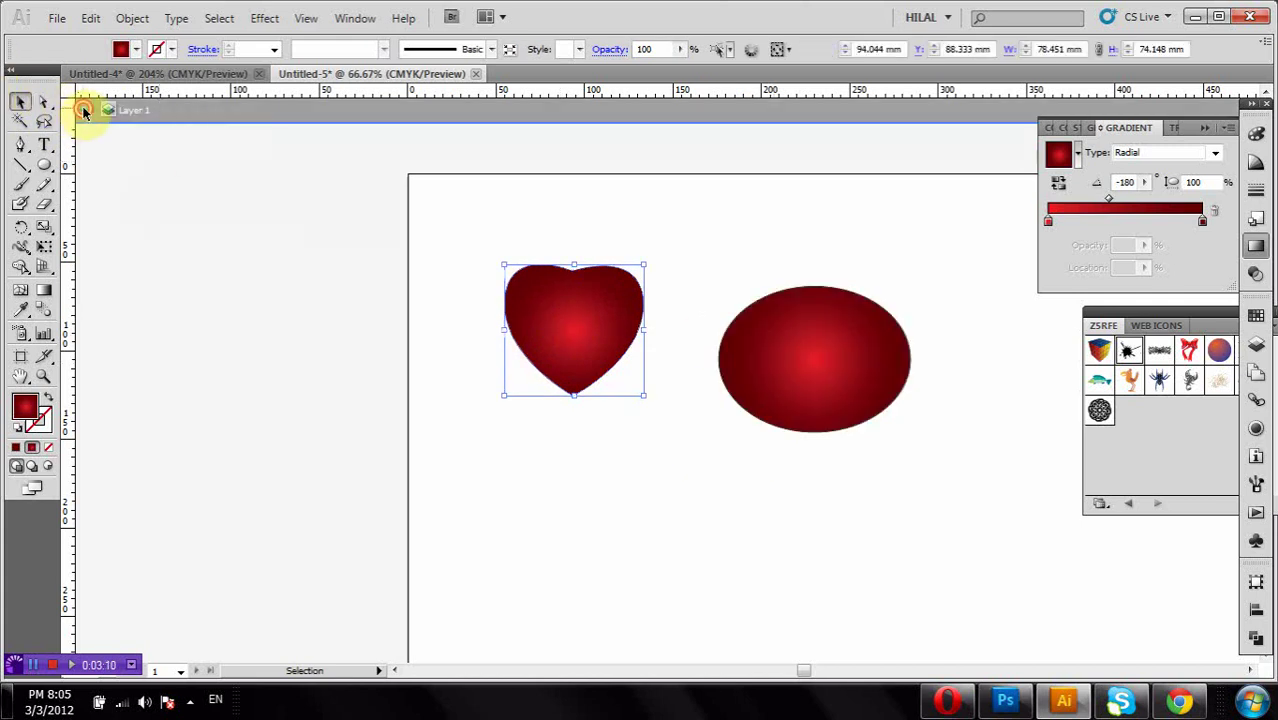
pyautogui.click(560, 300)
pyautogui.moveTo(645, 270)
pyautogui.mouseDown()
pyautogui.moveTo(590, 316)
pyautogui.moveTo(830, 365)
pyautogui.mouseUp()
pyautogui.moveTo(907, 280); pyautogui.dragTo(765, 394)
# - Centre the heart horizontally on the oval and cut it out with Pathfinder Minus Front
pyautogui.moveTo(815, 530); pyautogui.dragTo(583, 488)
pyautogui.click(1257, 609)
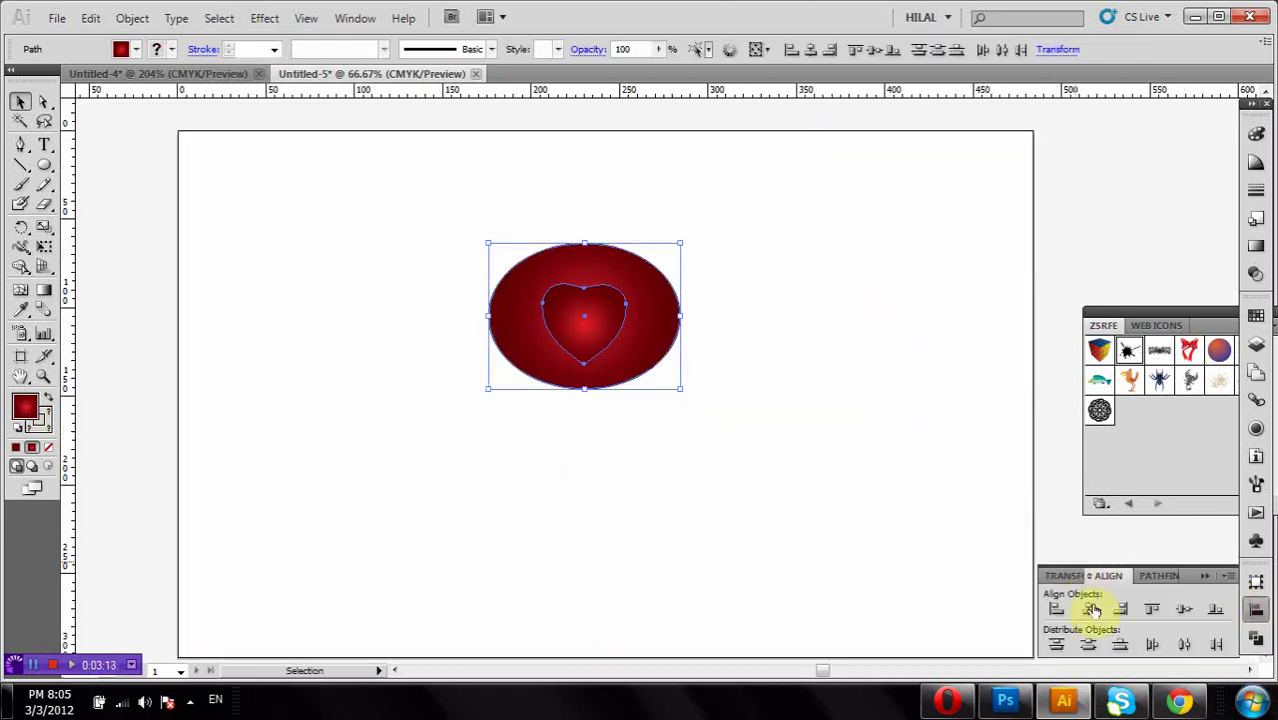
pyautogui.click(1185, 612)
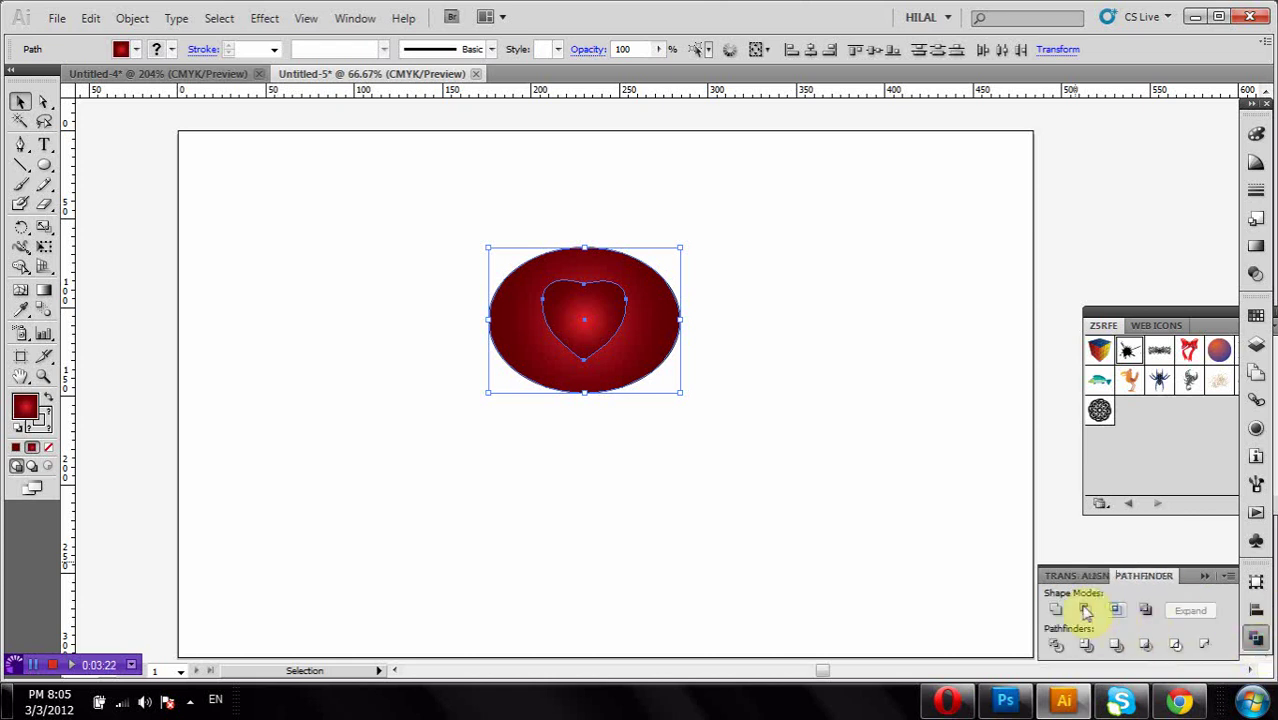
pyautogui.click(1086, 612)
pyautogui.click(940, 520)
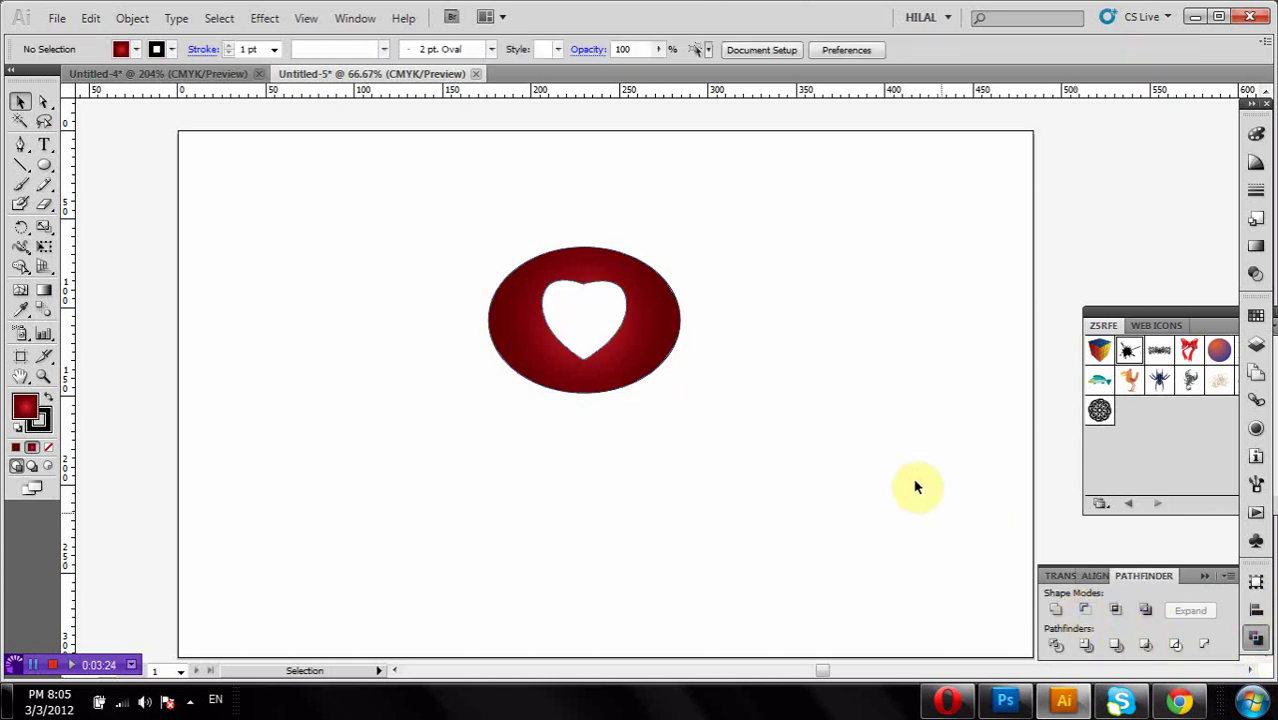
# - Draw a small right triangle with the Pen tool left of the heart-cut oval, closing it on its start point
pyautogui.click(19, 146)
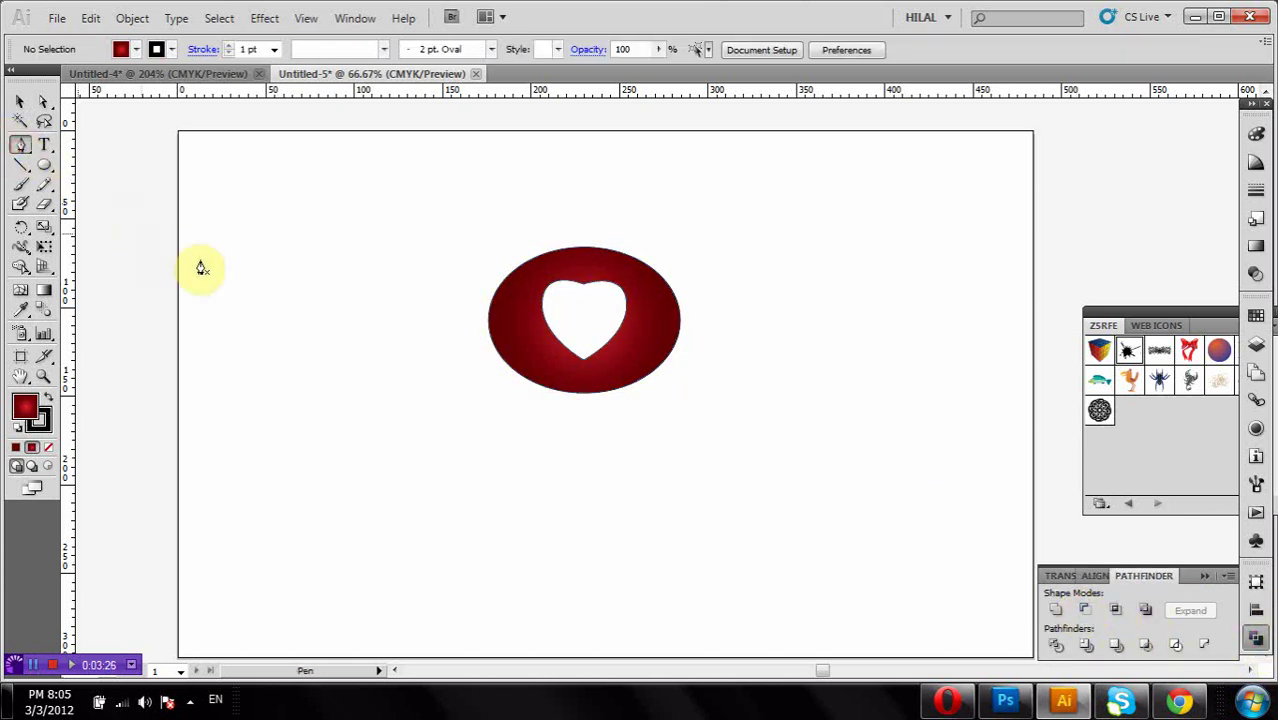
pyautogui.click(265, 270)
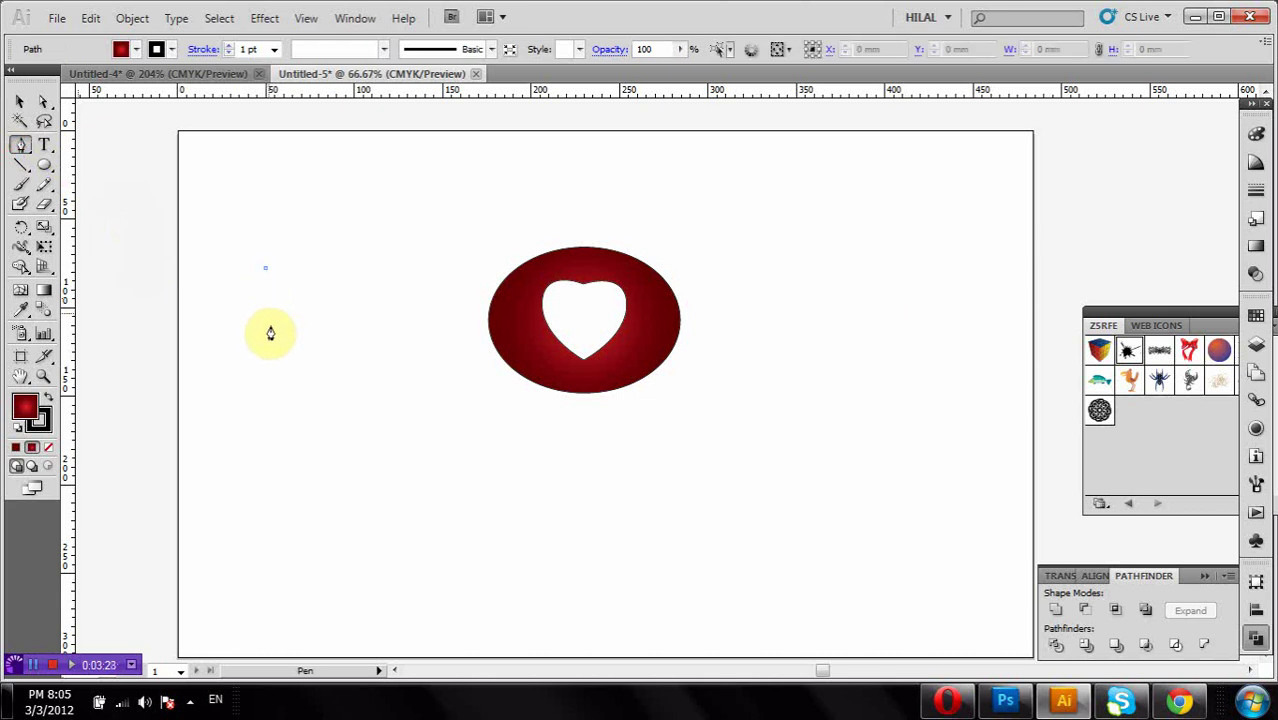
pyautogui.click(265, 326)
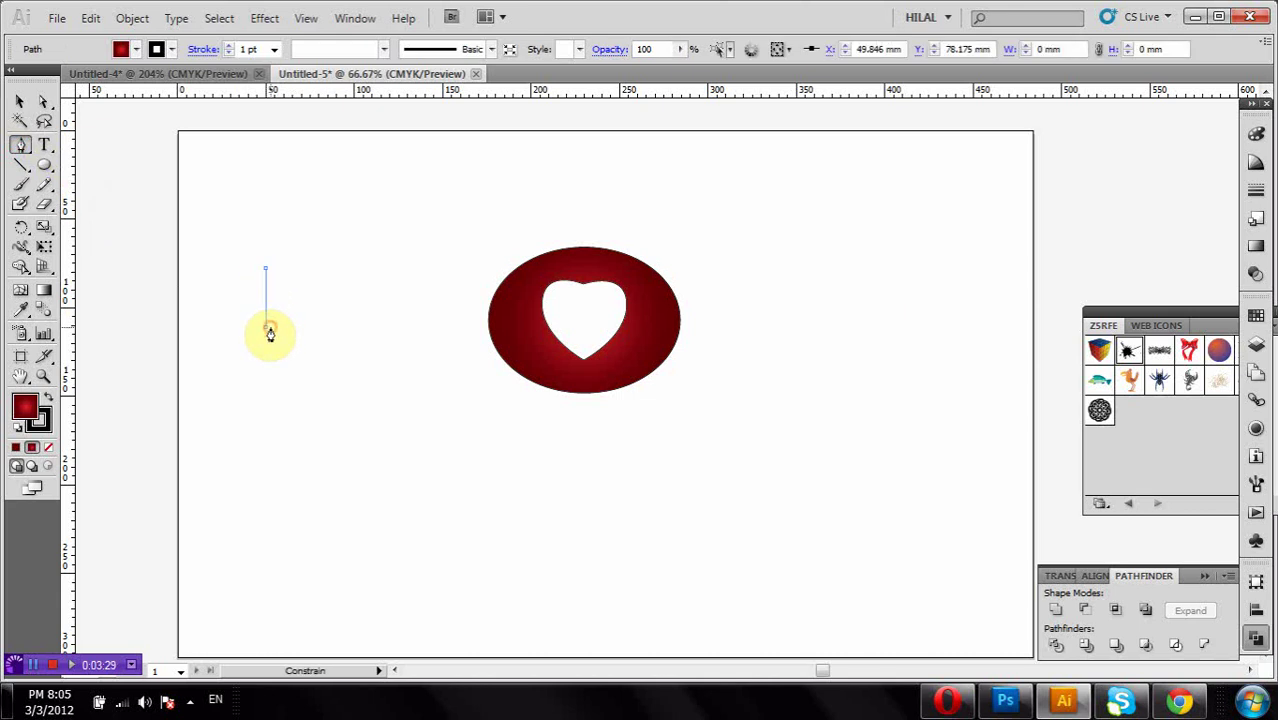
pyautogui.click(367, 326)
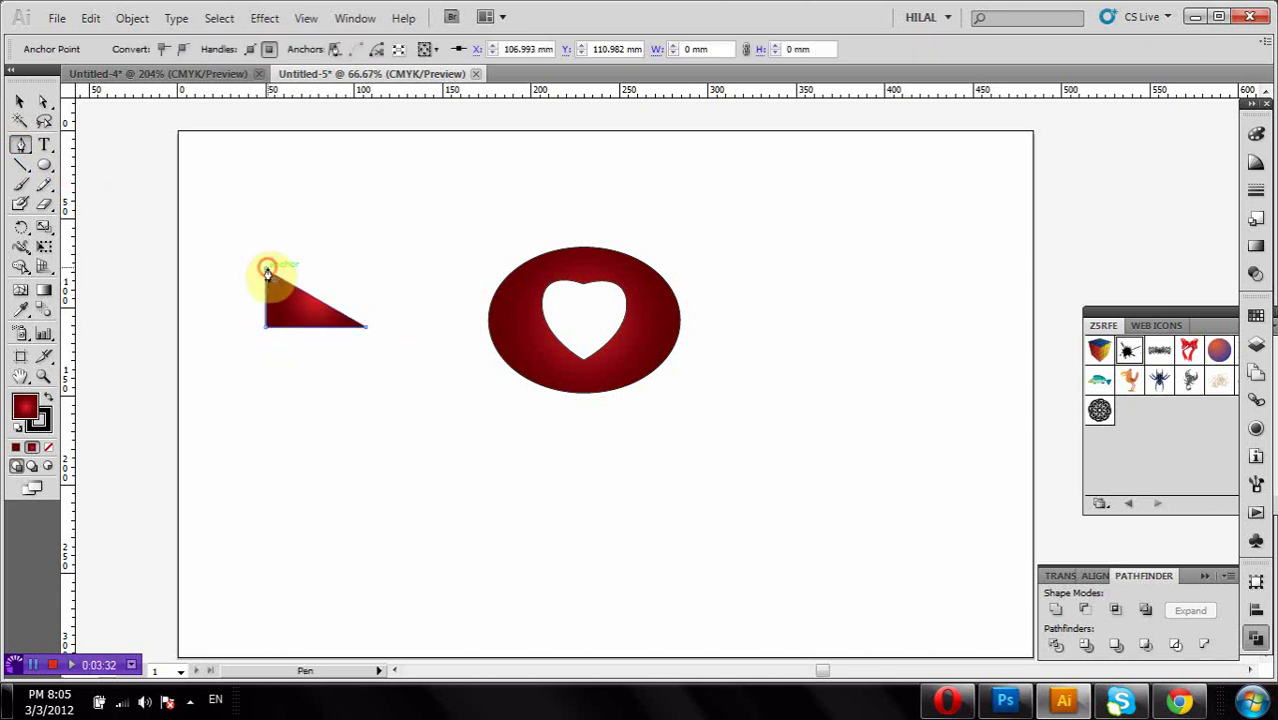
pyautogui.click(266, 271)
pyautogui.click(43, 101)
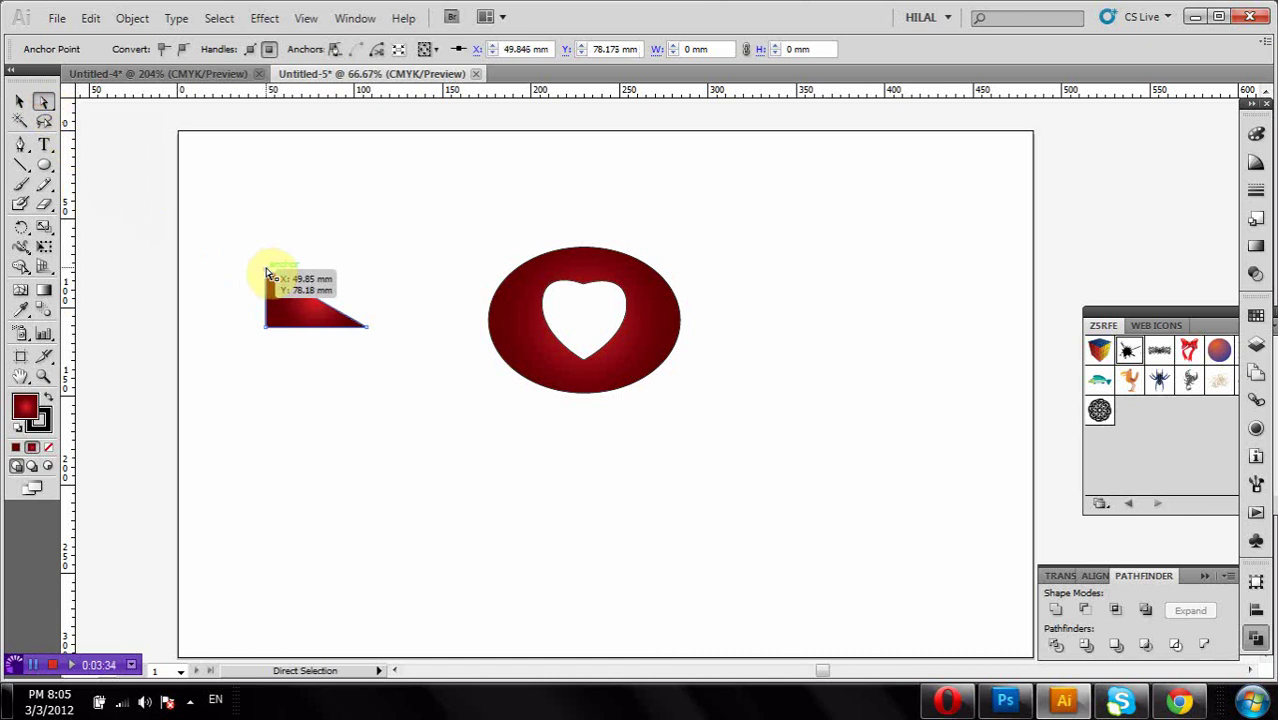
# - Slant the triangle and place it at the oval's lower-right edge
pyautogui.moveTo(267, 268); pyautogui.dragTo(282, 270)
pyautogui.moveTo(302, 313); pyautogui.dragTo(665, 372)
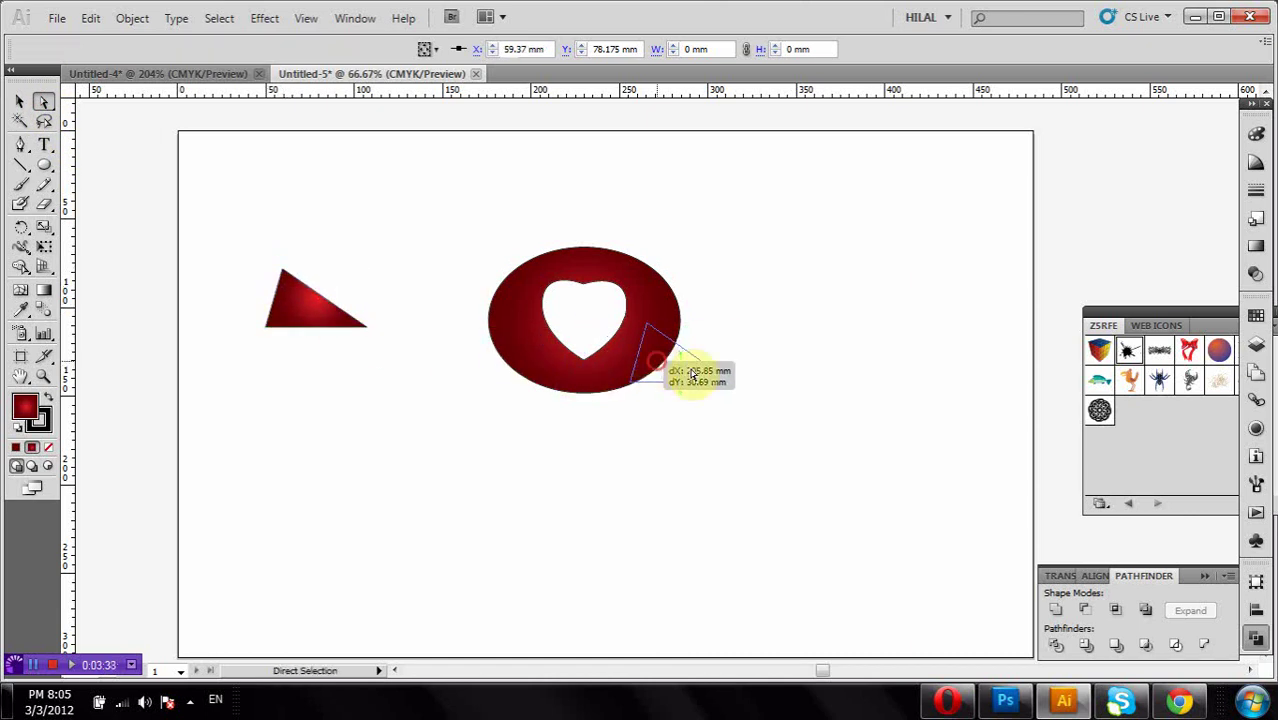
pyautogui.click(780, 322)
# - Unite the triangle and heart-cut oval into one shape with Pathfinder
pyautogui.moveTo(791, 271); pyautogui.dragTo(548, 455)
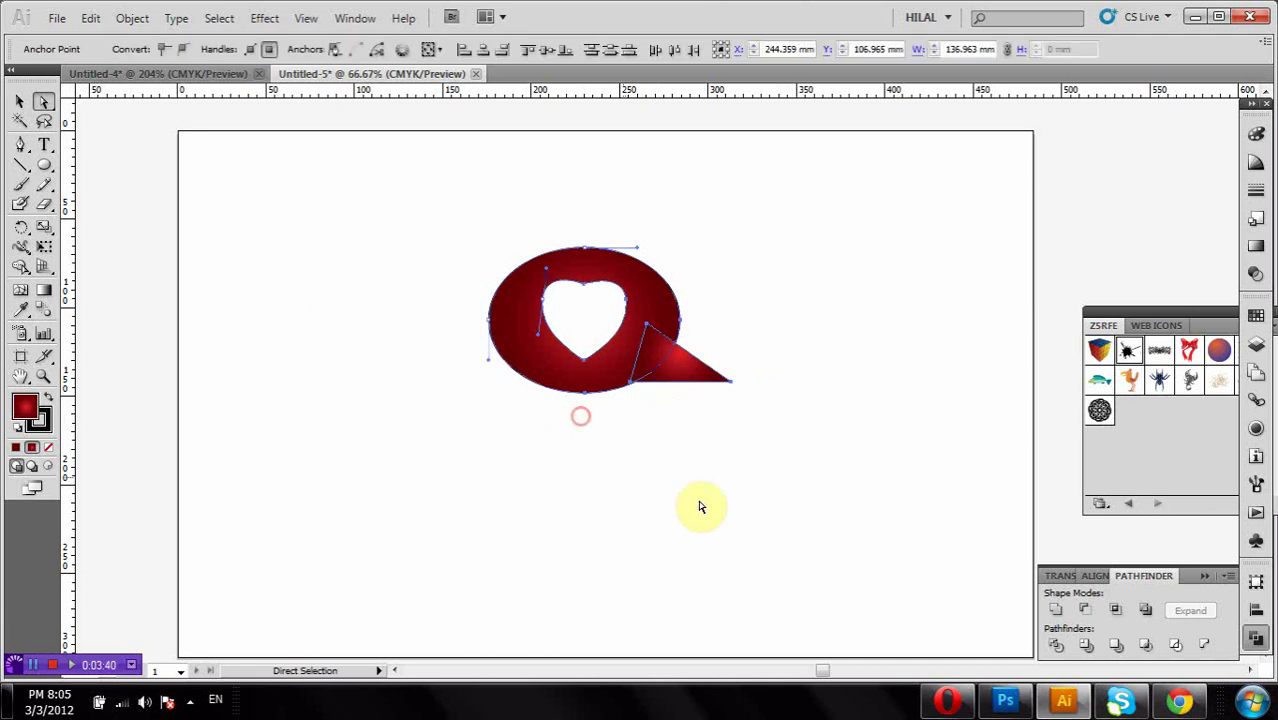
pyautogui.click(20, 100)
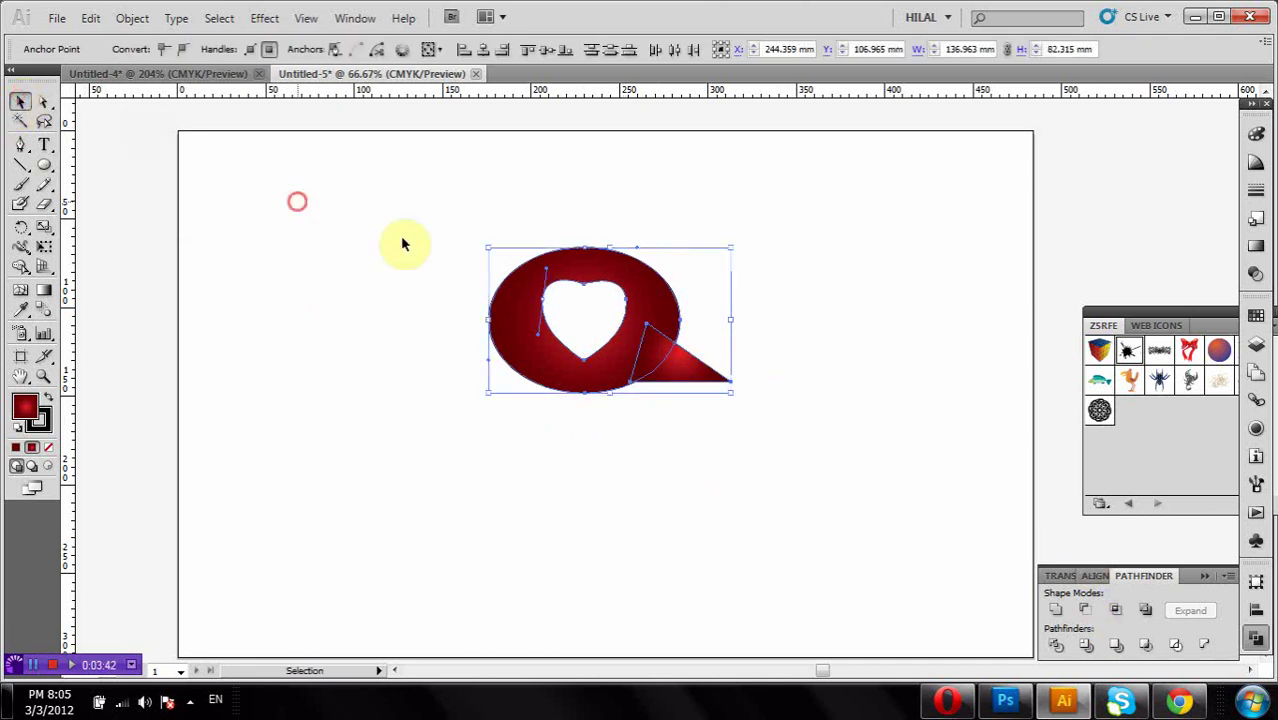
pyautogui.click(1055, 610)
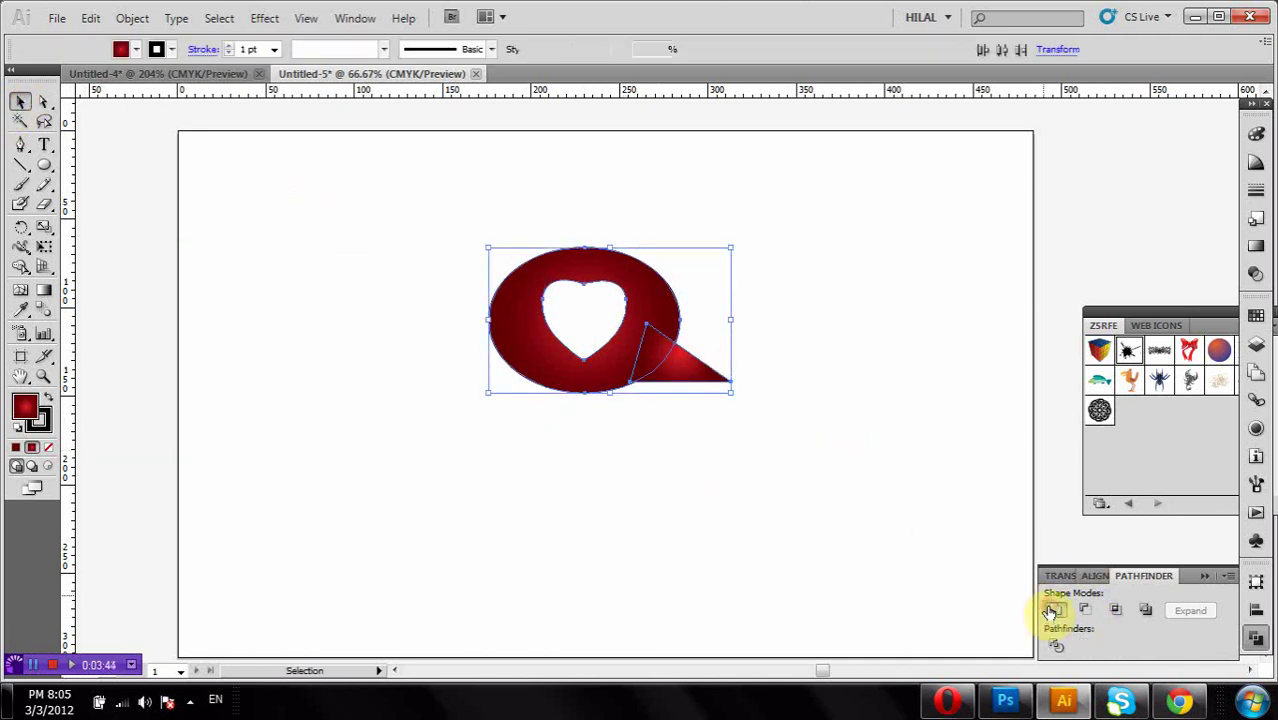
pyautogui.click(845, 470)
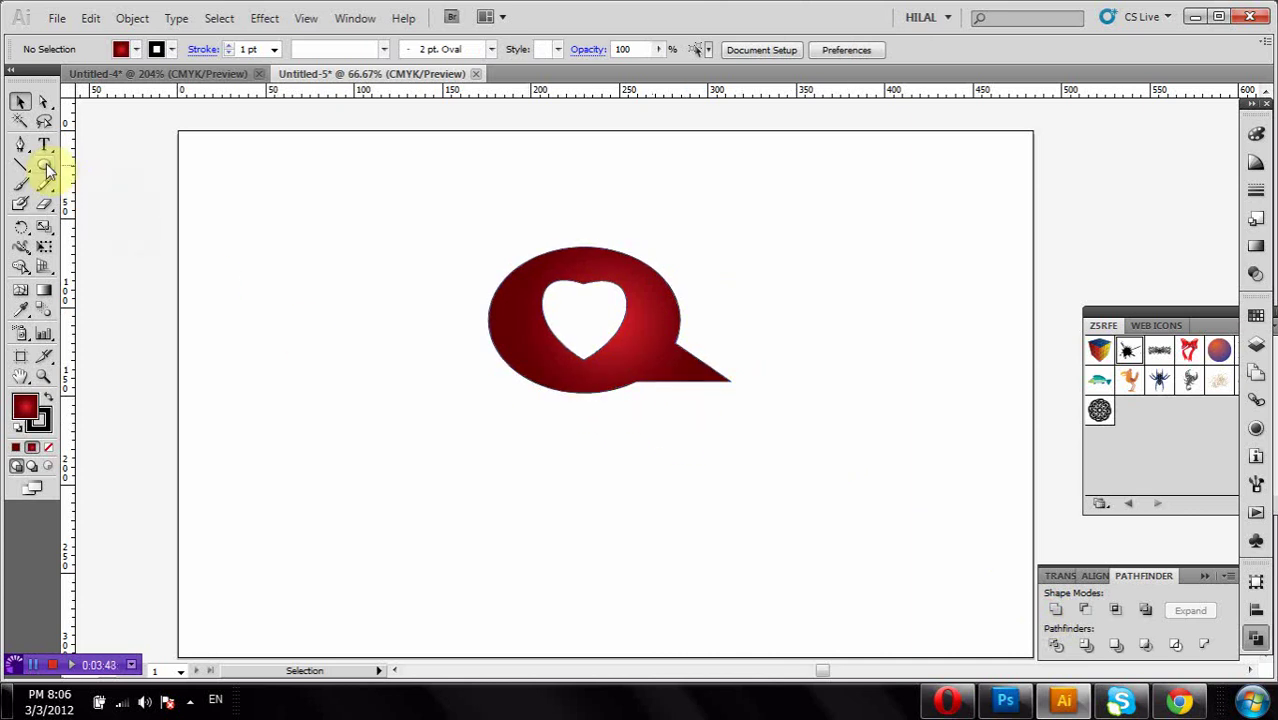
# - Draw a second ellipse over the bubble, resize it to about 116.4 × 88.4 mm, and select all
pyautogui.moveTo(47, 170); pyautogui.dragTo(134, 205)
pyautogui.moveTo(357, 210)
pyautogui.mouseDown()
pyautogui.moveTo(679, 411)
pyautogui.moveTo(524, 326)
pyautogui.moveTo(575, 270)
pyautogui.moveTo(572, 247)
pyautogui.mouseUp()
pyautogui.click(20, 101)
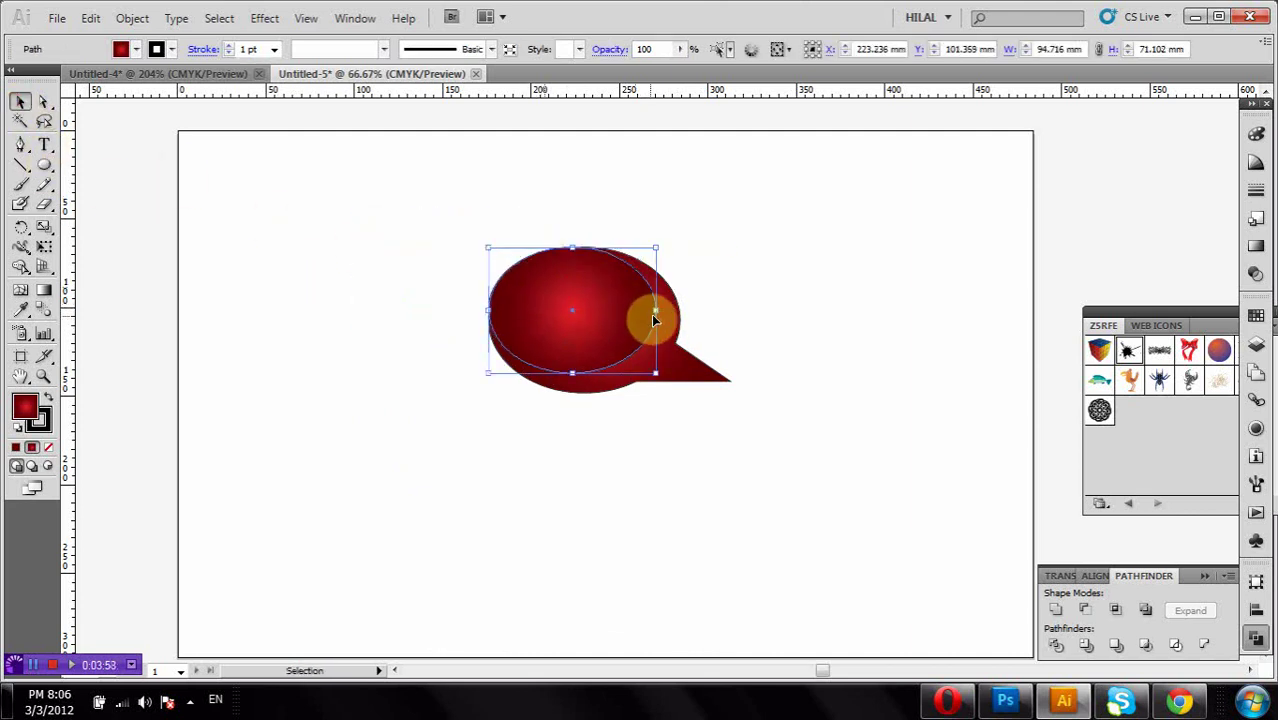
pyautogui.moveTo(655, 318); pyautogui.dragTo(688, 312)
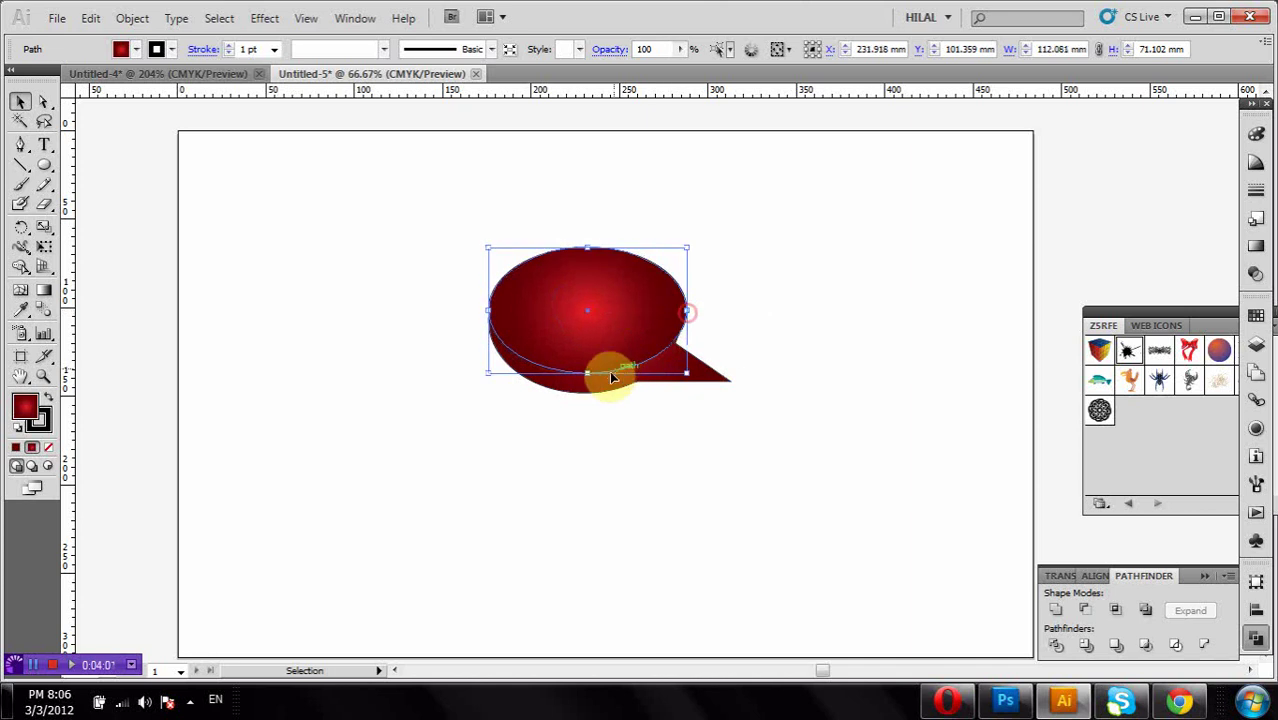
pyautogui.moveTo(587, 373); pyautogui.dragTo(584, 399)
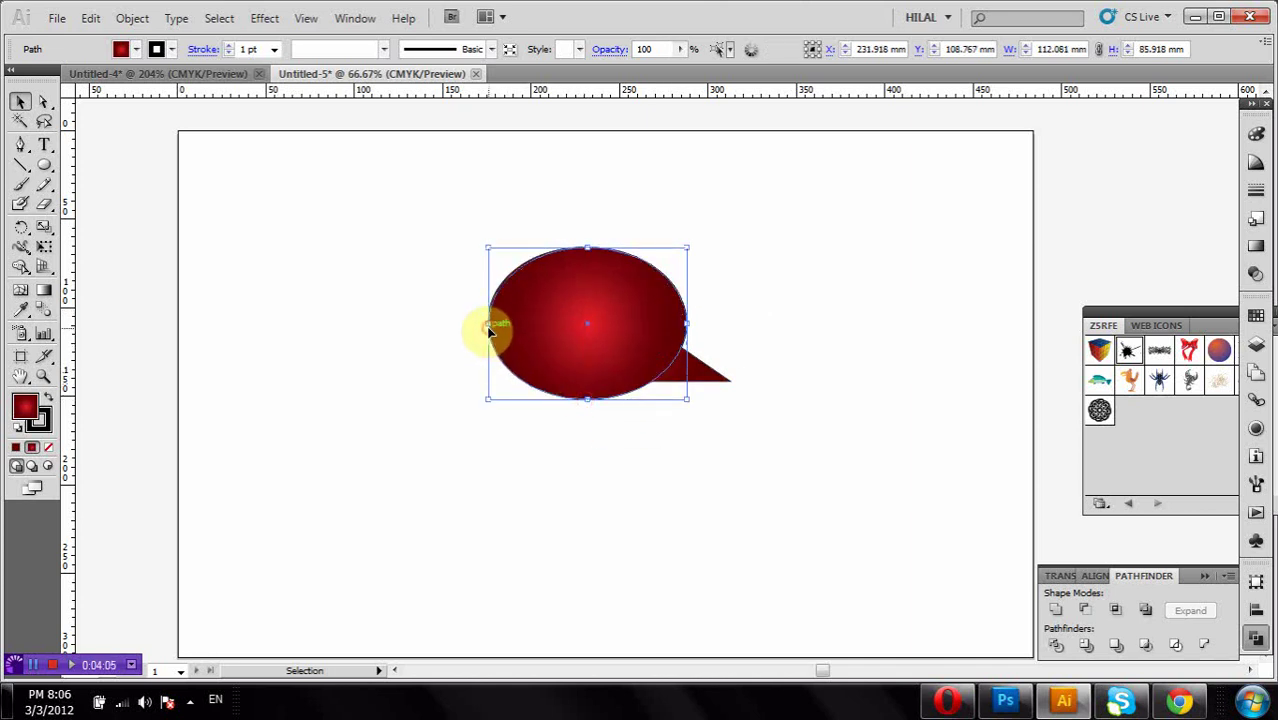
pyautogui.moveTo(488, 324); pyautogui.dragTo(480, 322)
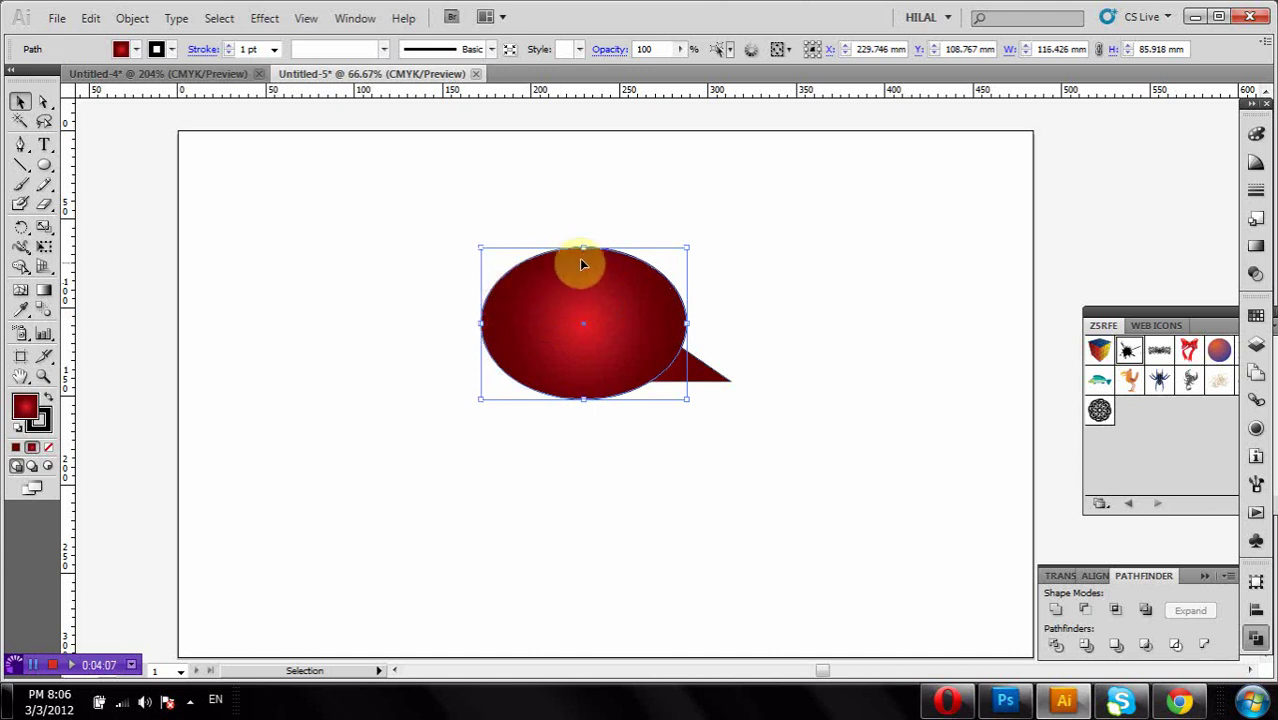
pyautogui.moveTo(586, 249); pyautogui.dragTo(582, 244)
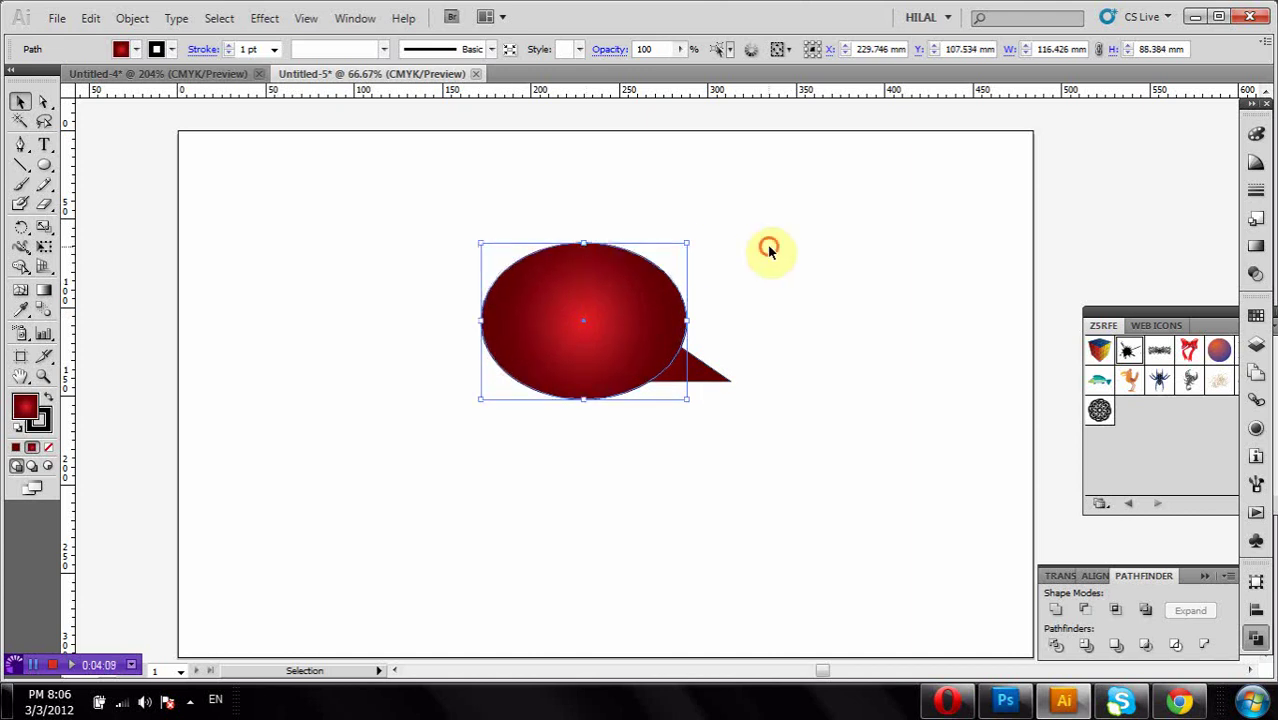
pyautogui.hotkey('ctrl', 'a')
# - Align all objects' horizontal centres, then nudge the ellipse about 17 mm left
pyautogui.click(1257, 610)
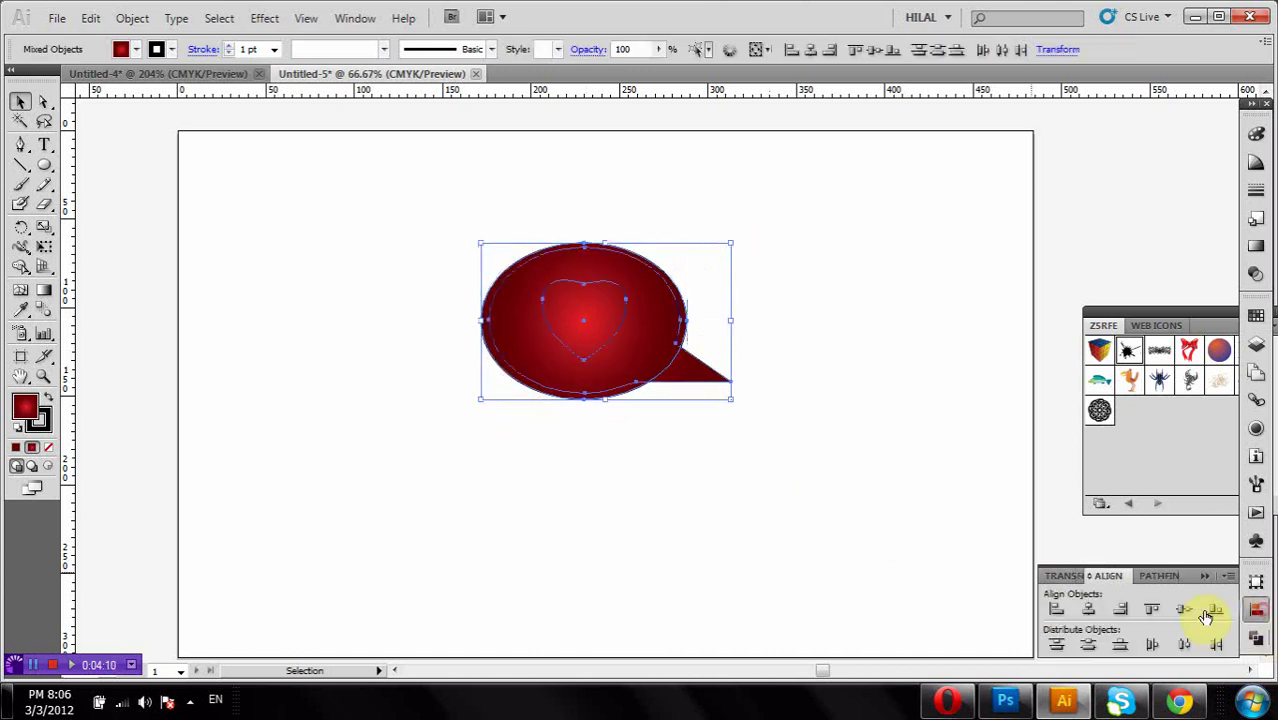
pyautogui.click(1092, 612)
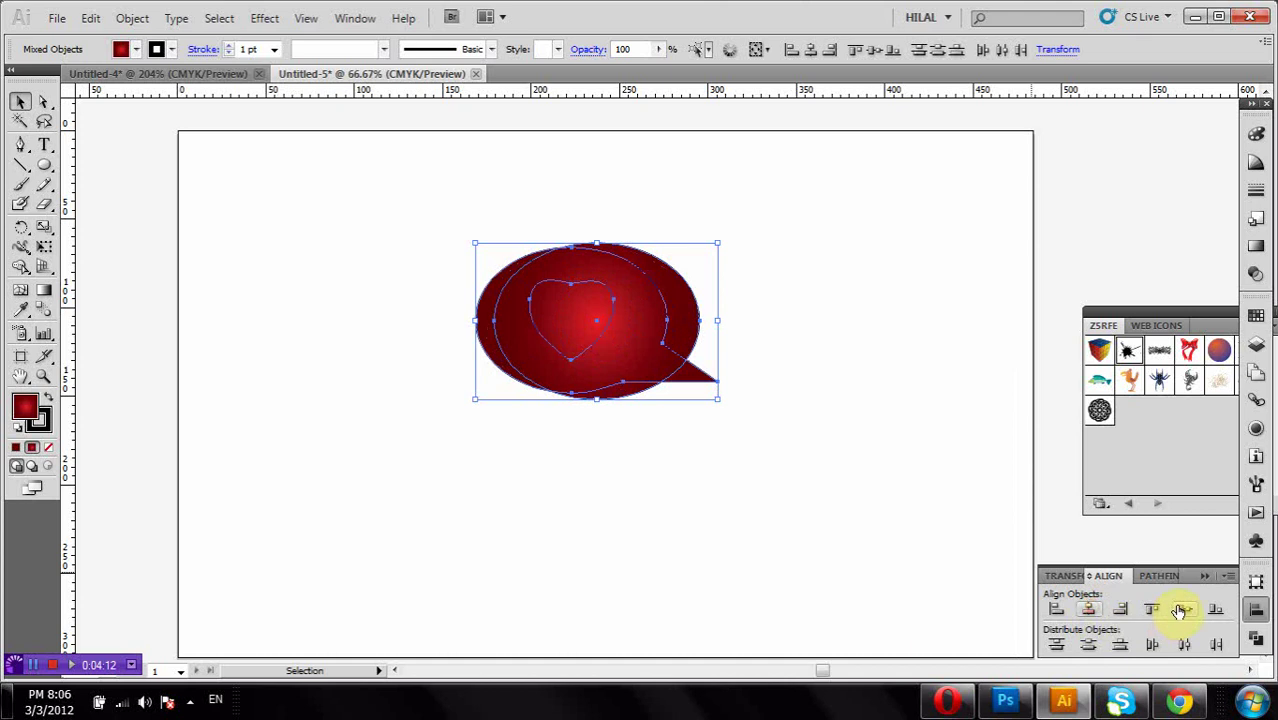
pyautogui.click(906, 510)
pyautogui.moveTo(686, 313); pyautogui.dragTo(662, 305)
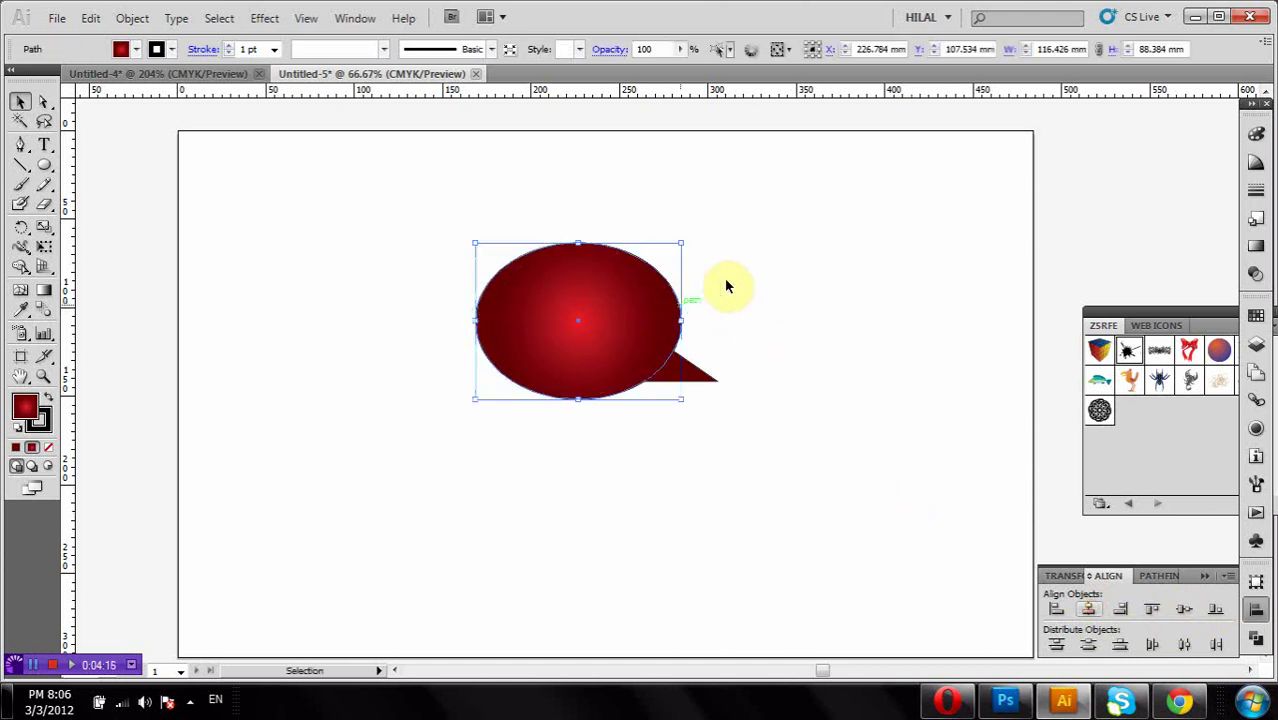
pyautogui.click(730, 281)
# - Divide the ellipse, heart and tail with Pathfinder into separate pieces, then select the resulting group
pyautogui.moveTo(732, 268); pyautogui.dragTo(584, 372)
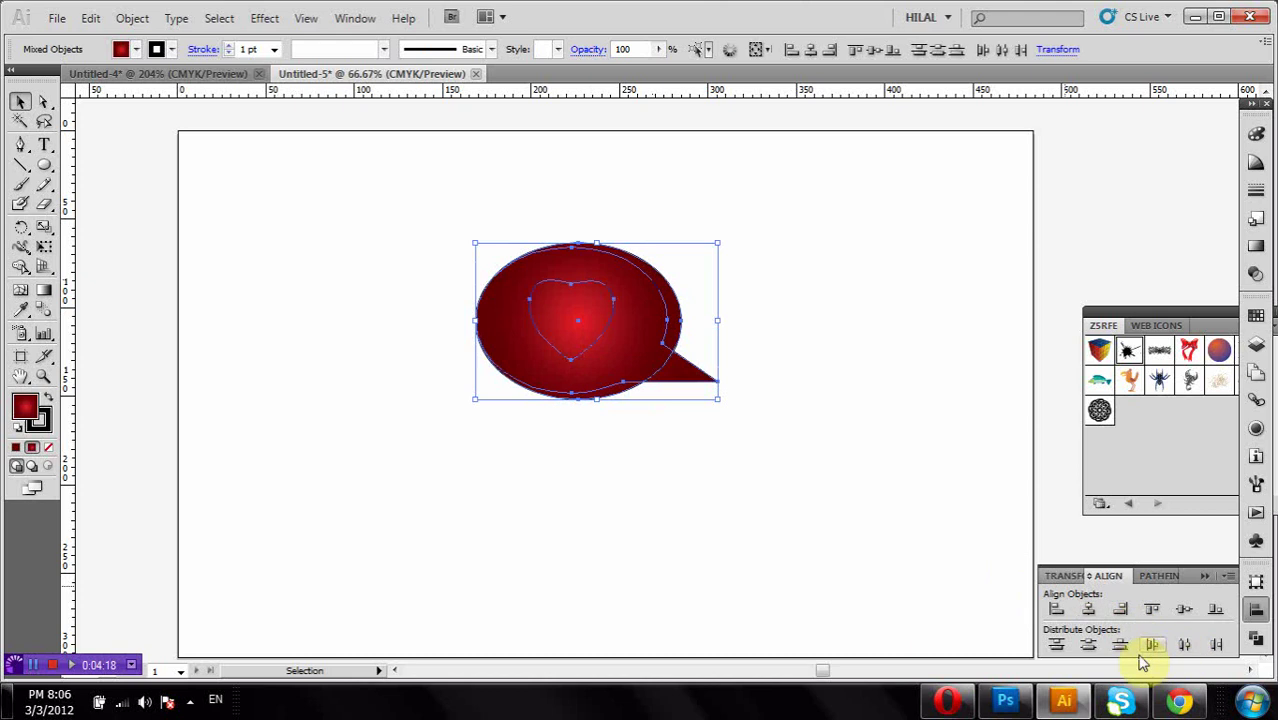
pyautogui.click(1255, 642)
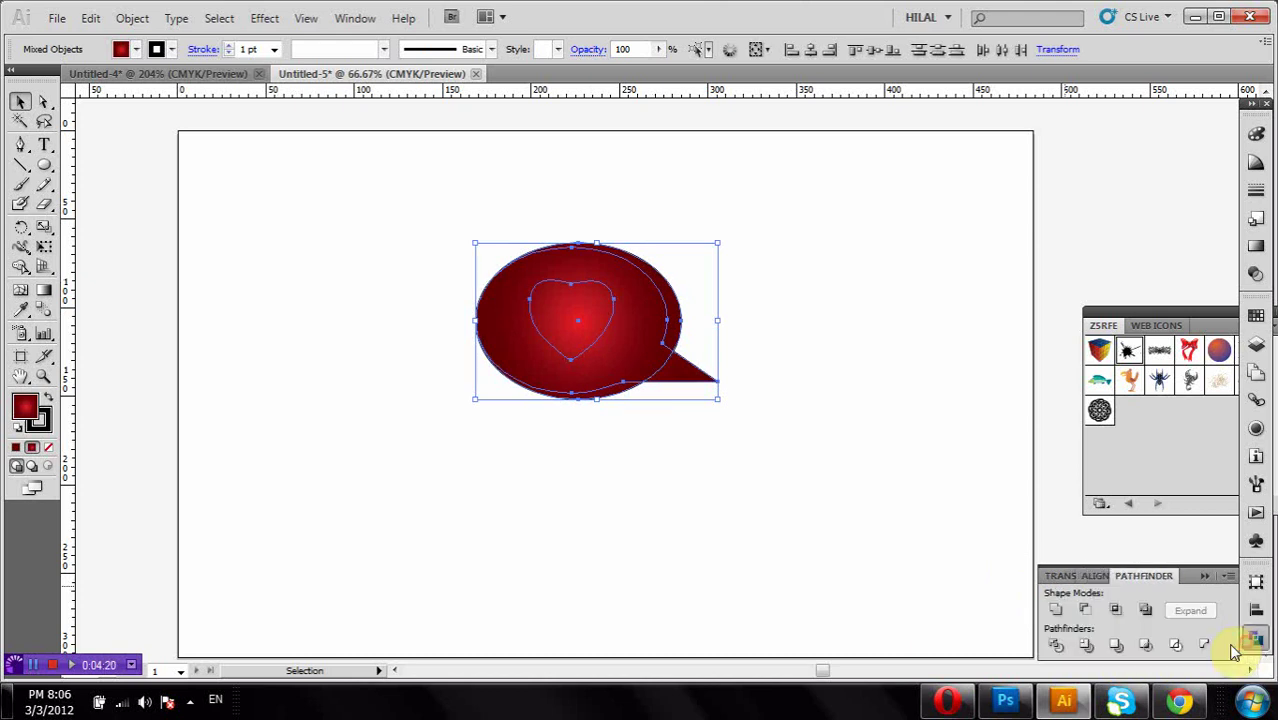
pyautogui.click(1113, 646)
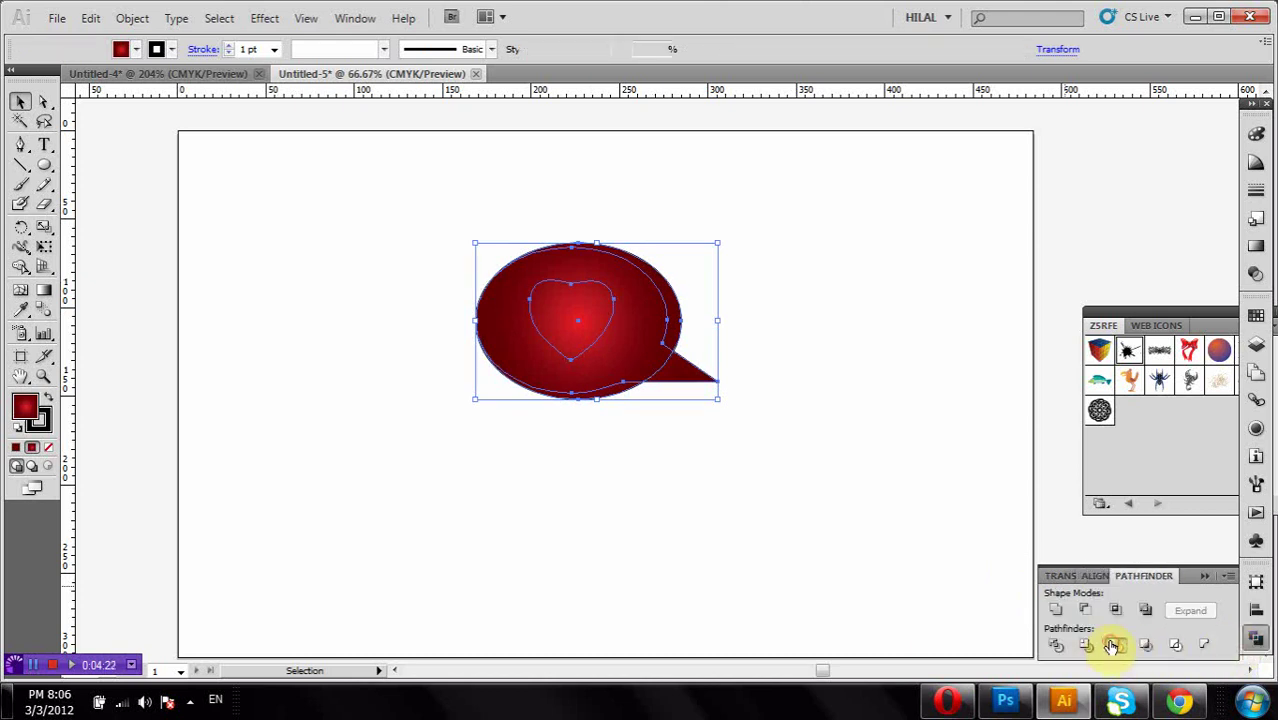
pyautogui.click(818, 538)
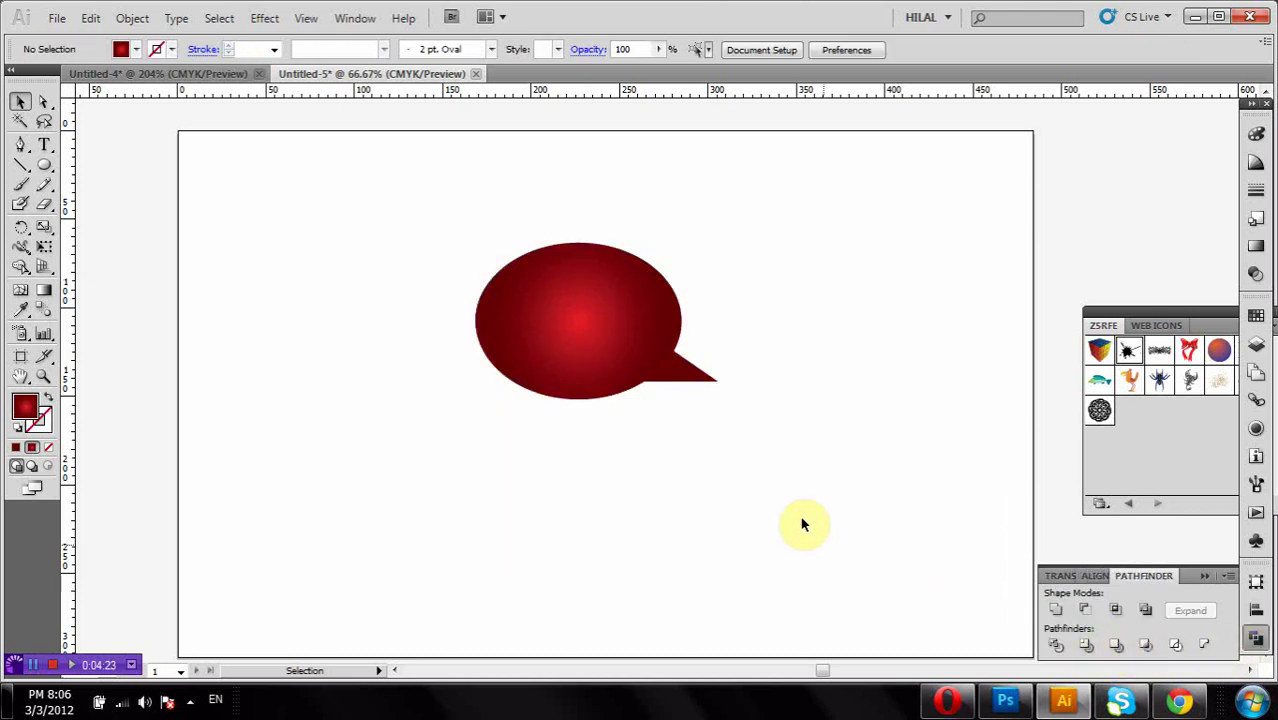
pyautogui.click(643, 320)
pyautogui.click(779, 283)
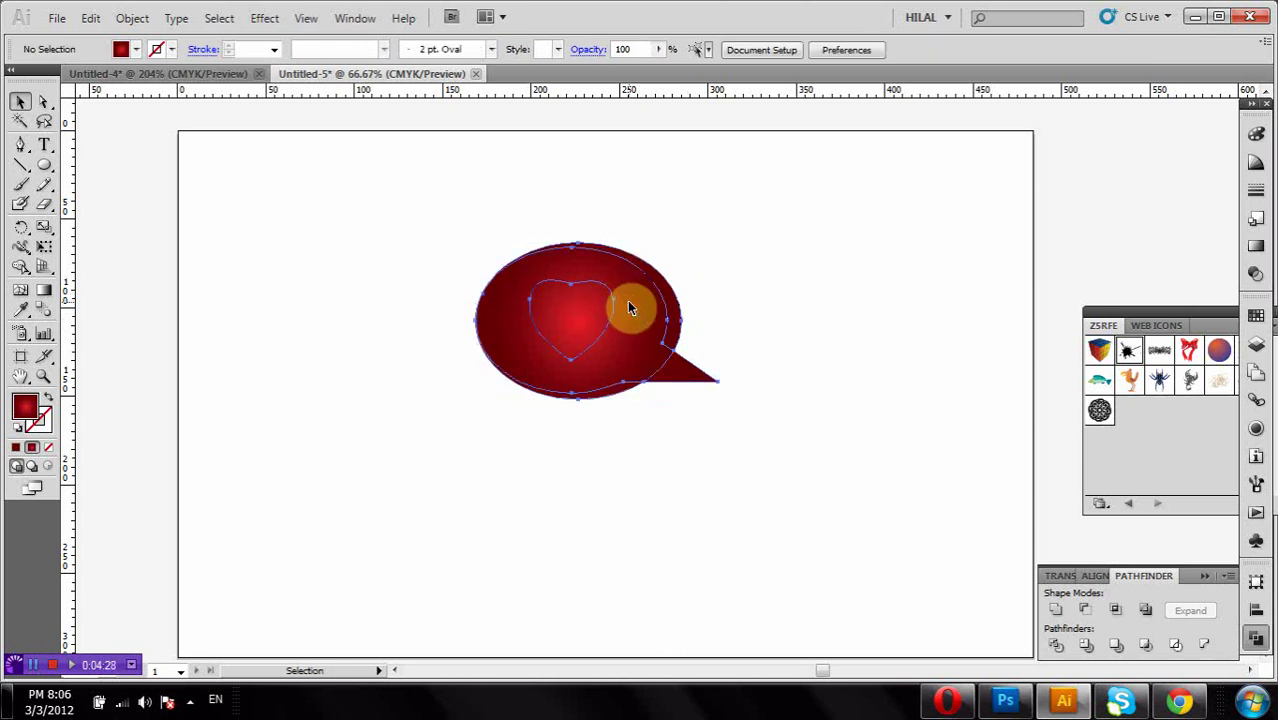
pyautogui.click(627, 306)
pyautogui.rightClick(630, 300)
# - Ungroup the bubble pieces and move the heart out to the left
pyautogui.click(672, 411)
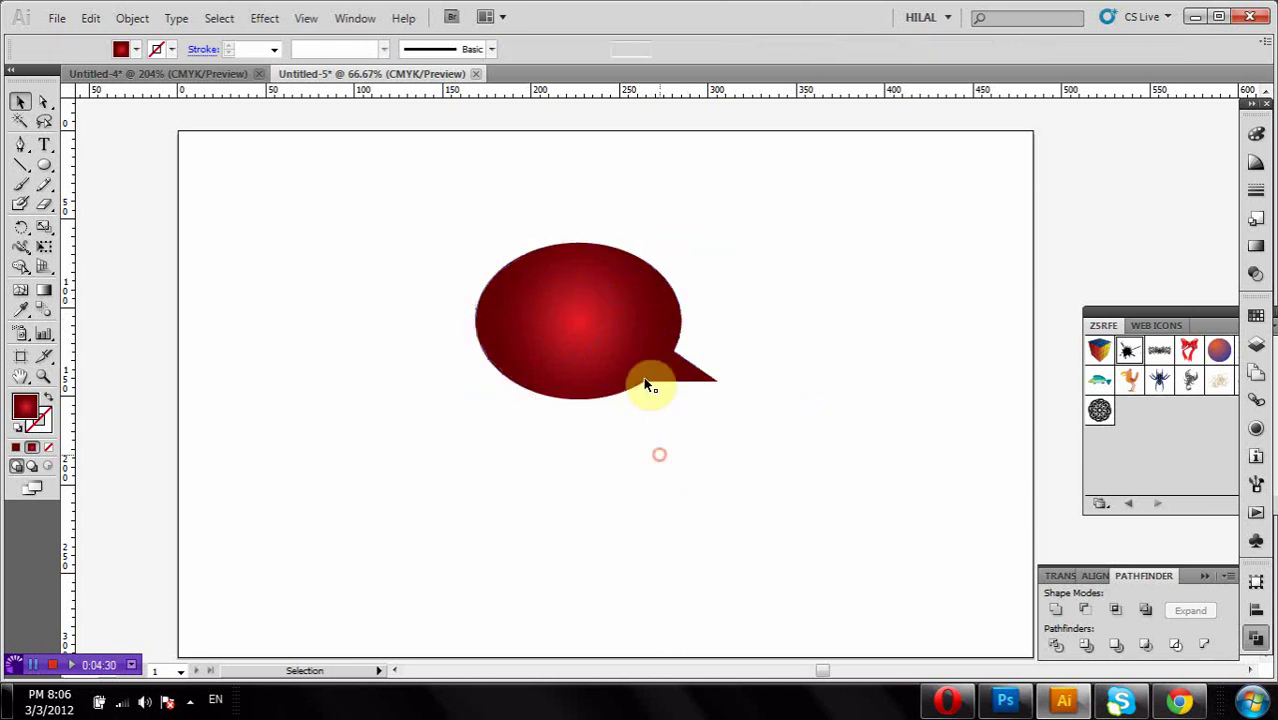
pyautogui.moveTo(645, 385); pyautogui.dragTo(820, 255)
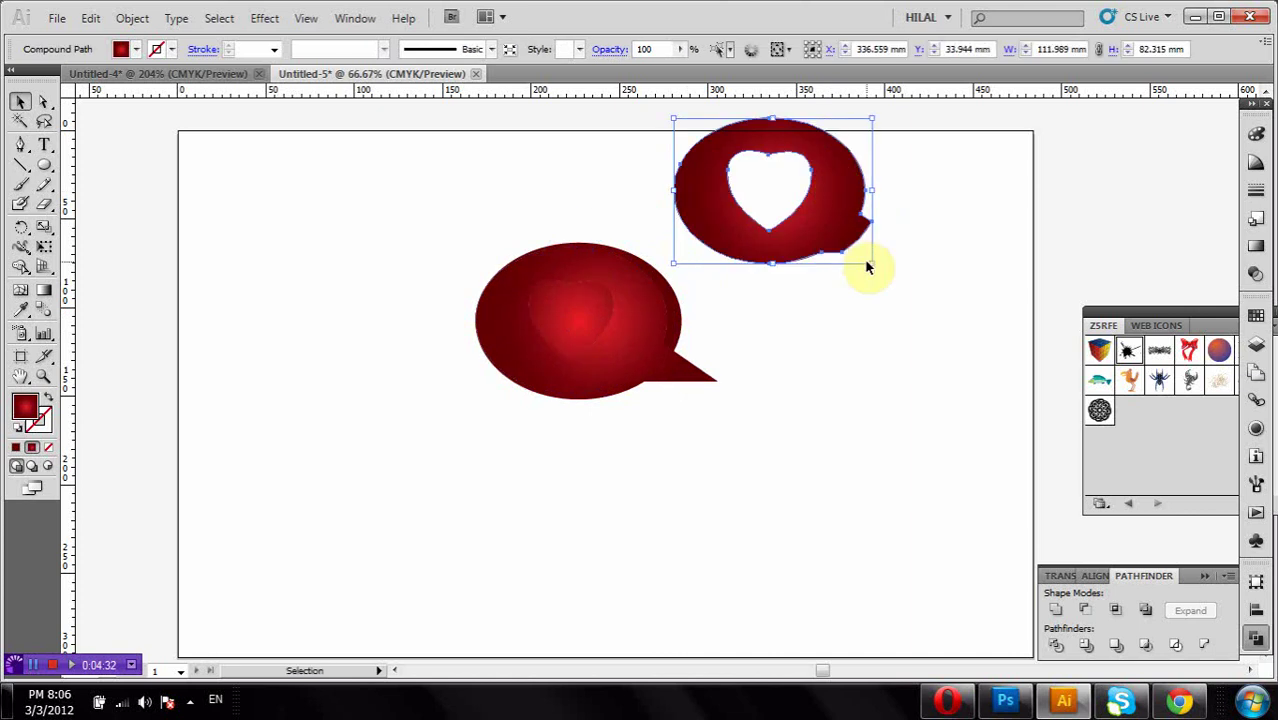
pyautogui.hotkey('ctrl', 'z')
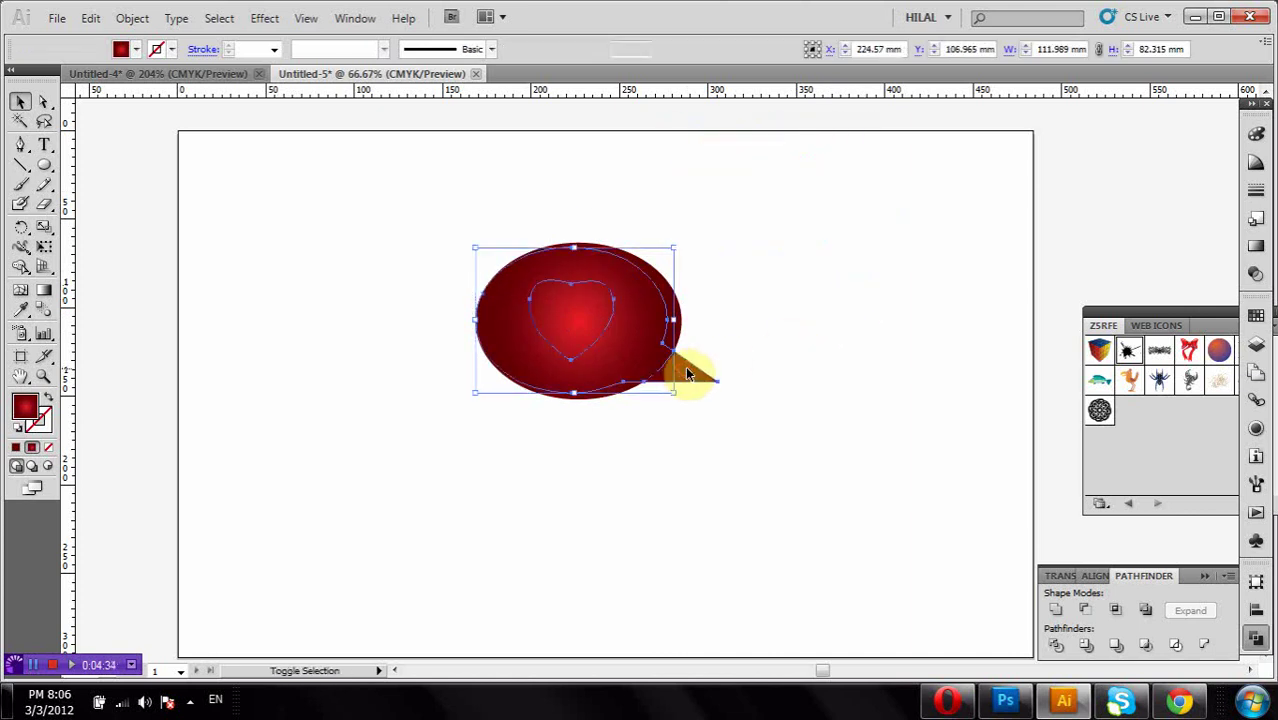
pyautogui.click(686, 366)
pyautogui.moveTo(577, 304); pyautogui.dragTo(318, 318)
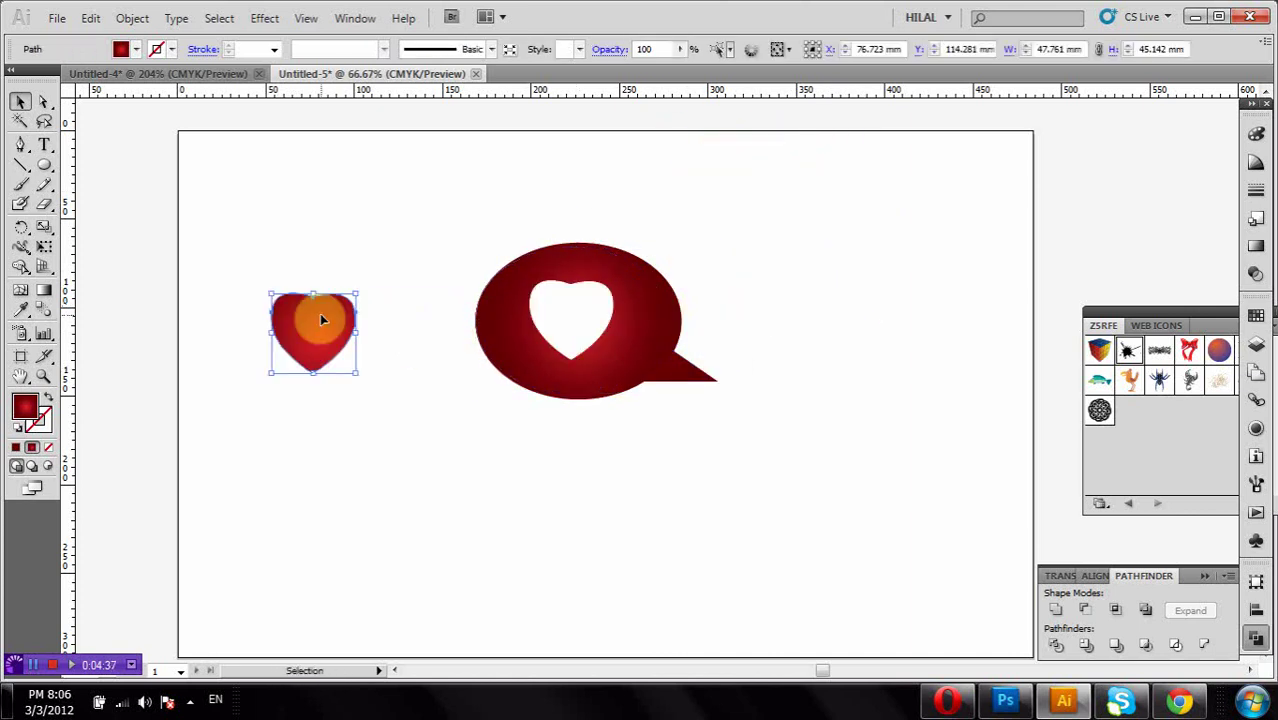
pyautogui.click(668, 302)
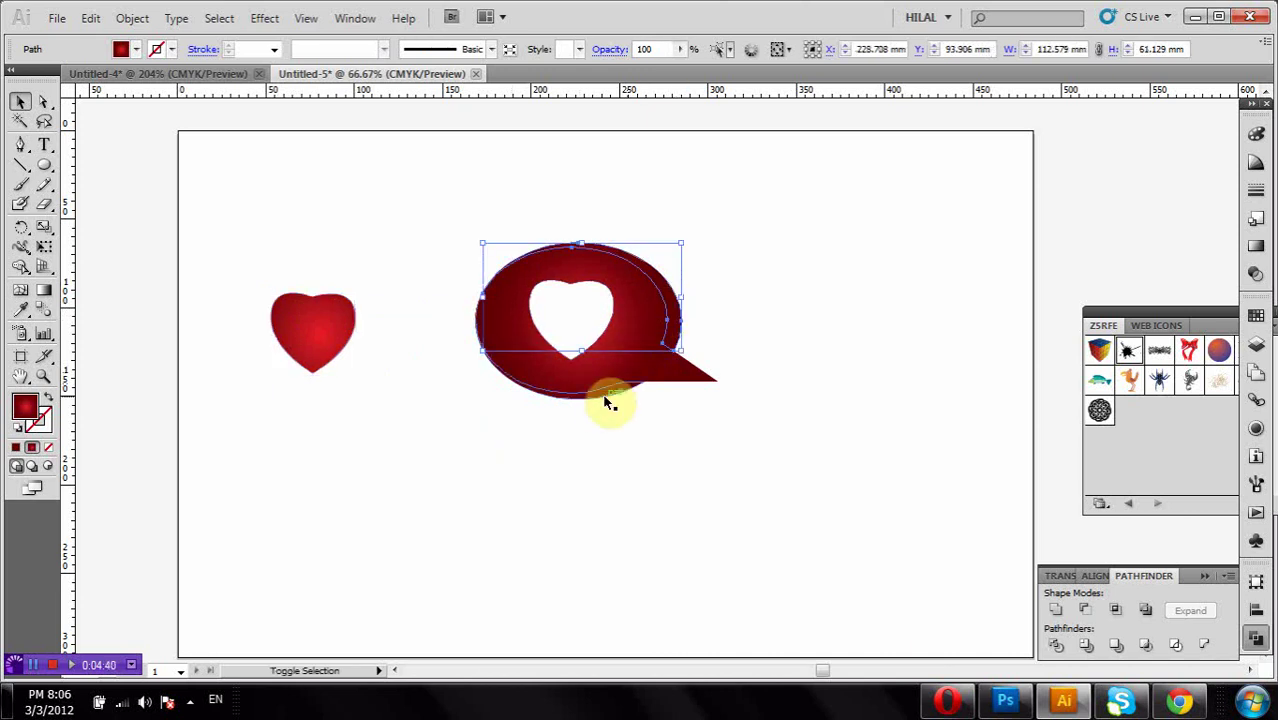
# - Give the heart-cut bubble a white stroke
pyautogui.click(121, 49)
pyautogui.click(171, 49)
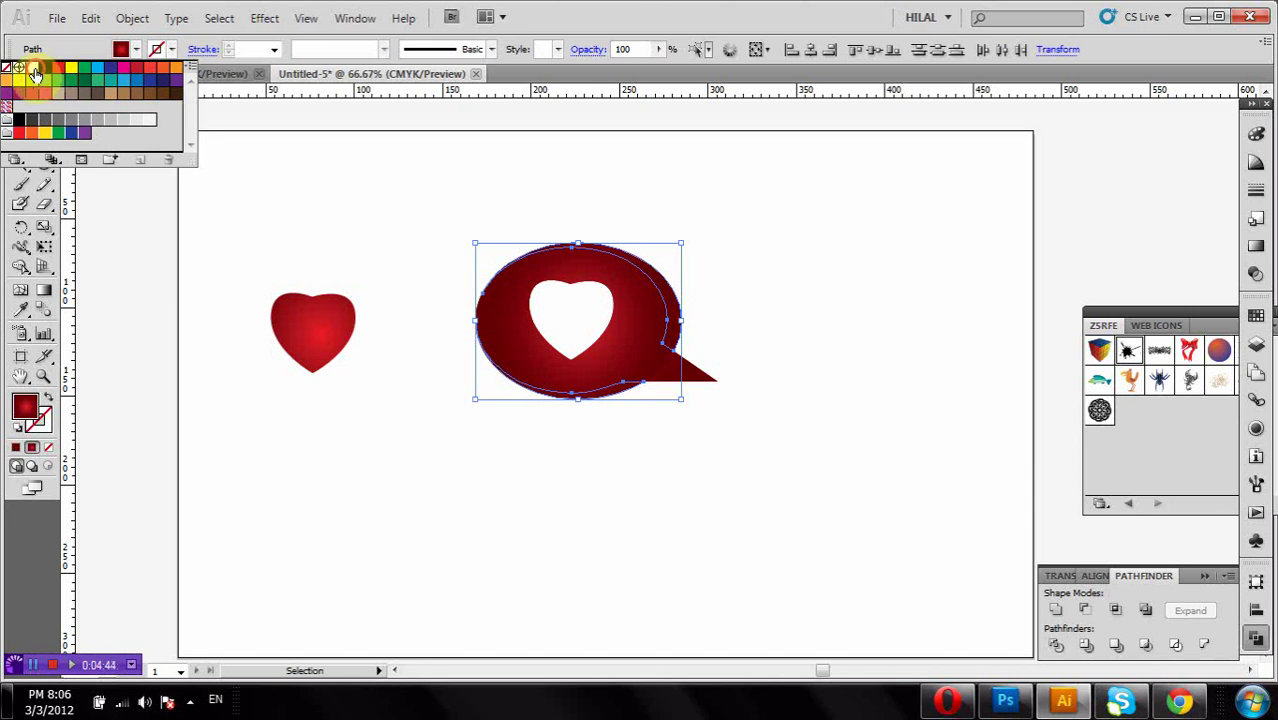
pyautogui.click(34, 72)
pyautogui.click(298, 192)
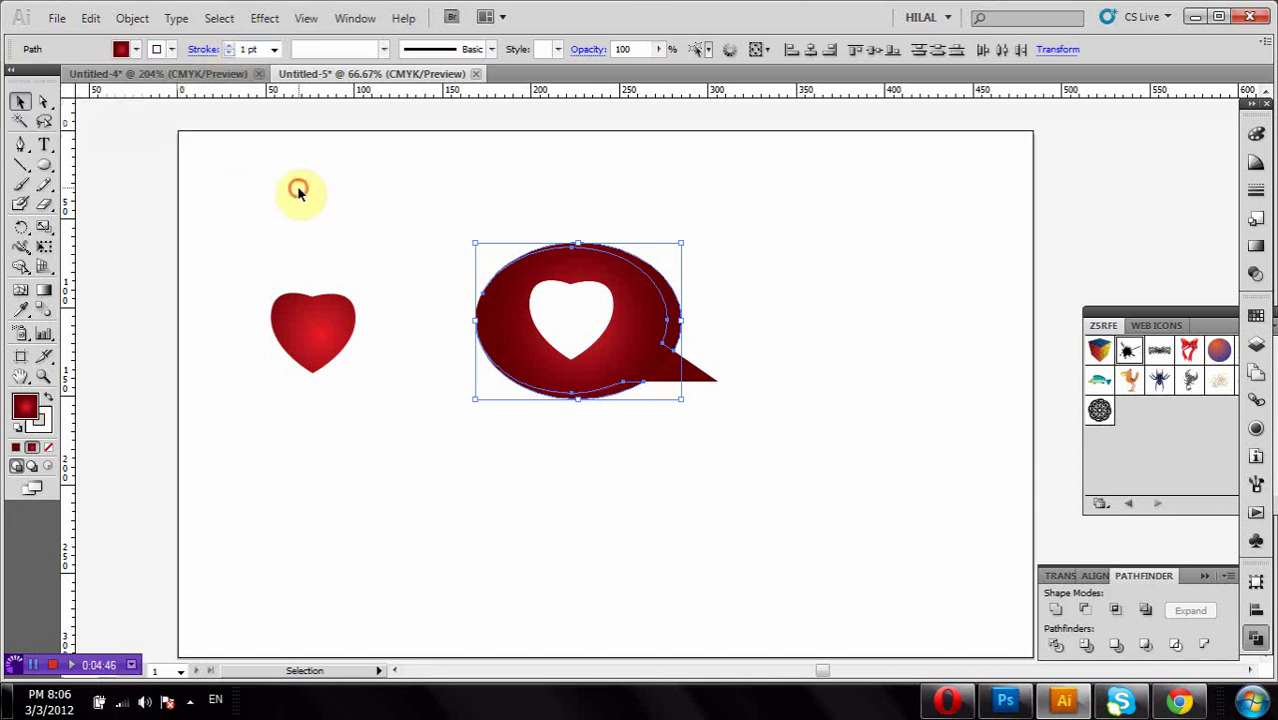
# - Set the bubble's stroke weight to 3 pt
pyautogui.click(658, 290)
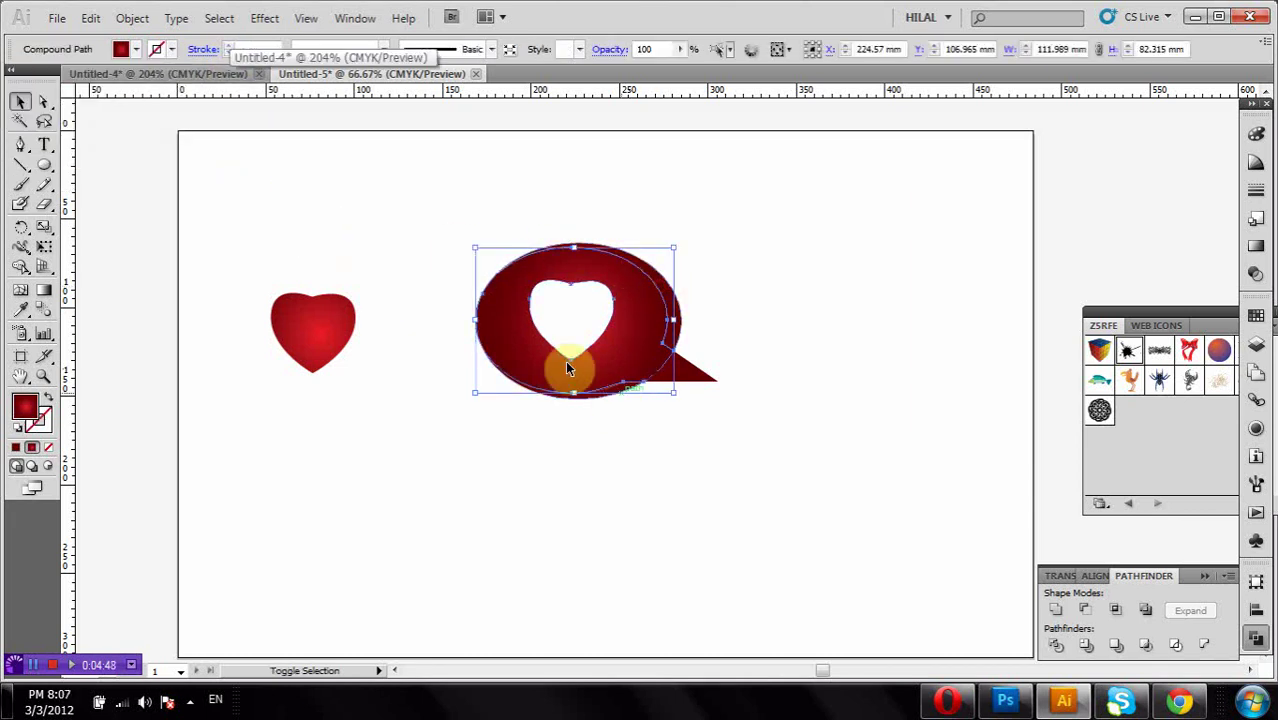
pyautogui.click(800, 250)
pyautogui.click(678, 300)
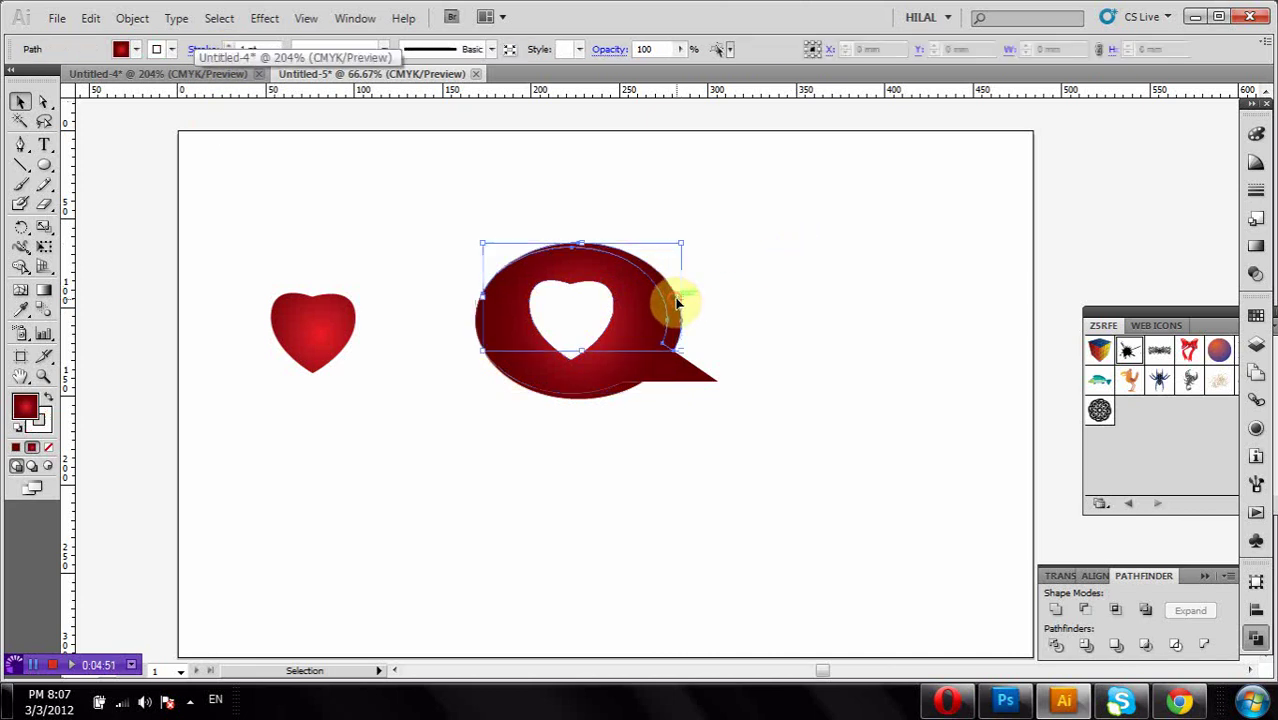
pyautogui.click(626, 397)
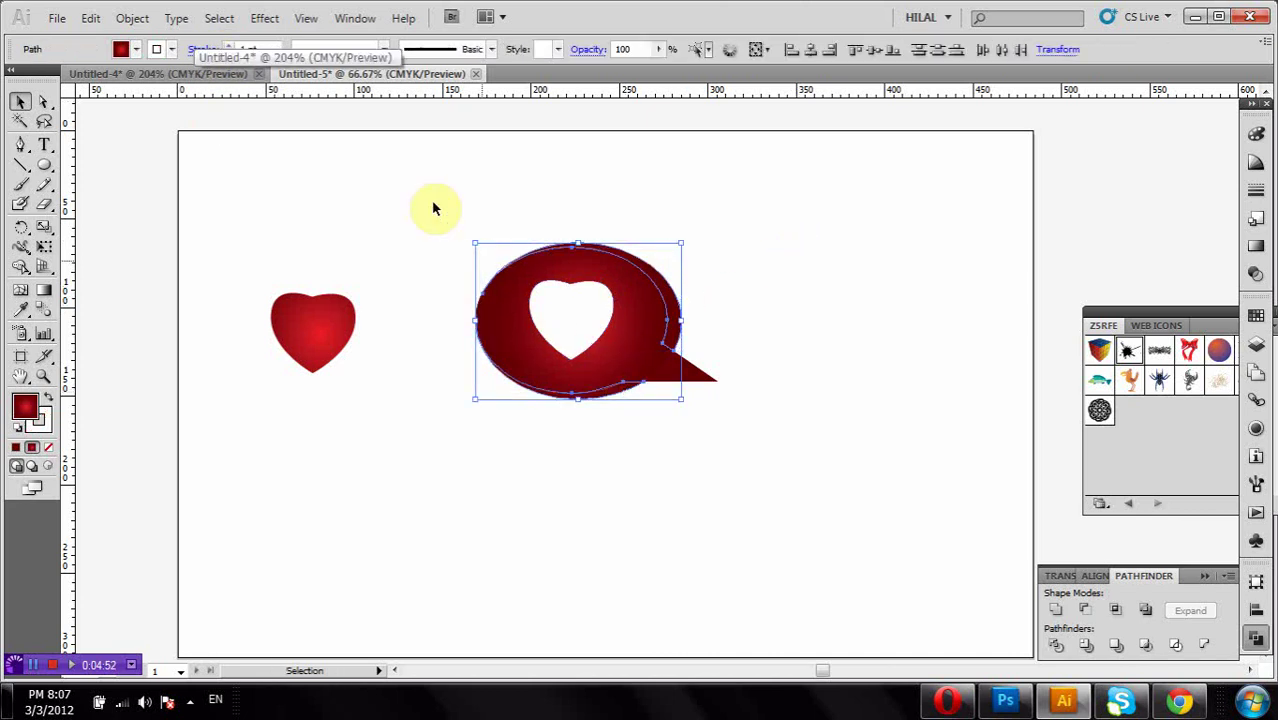
pyautogui.click(229, 45)
pyautogui.click(333, 224)
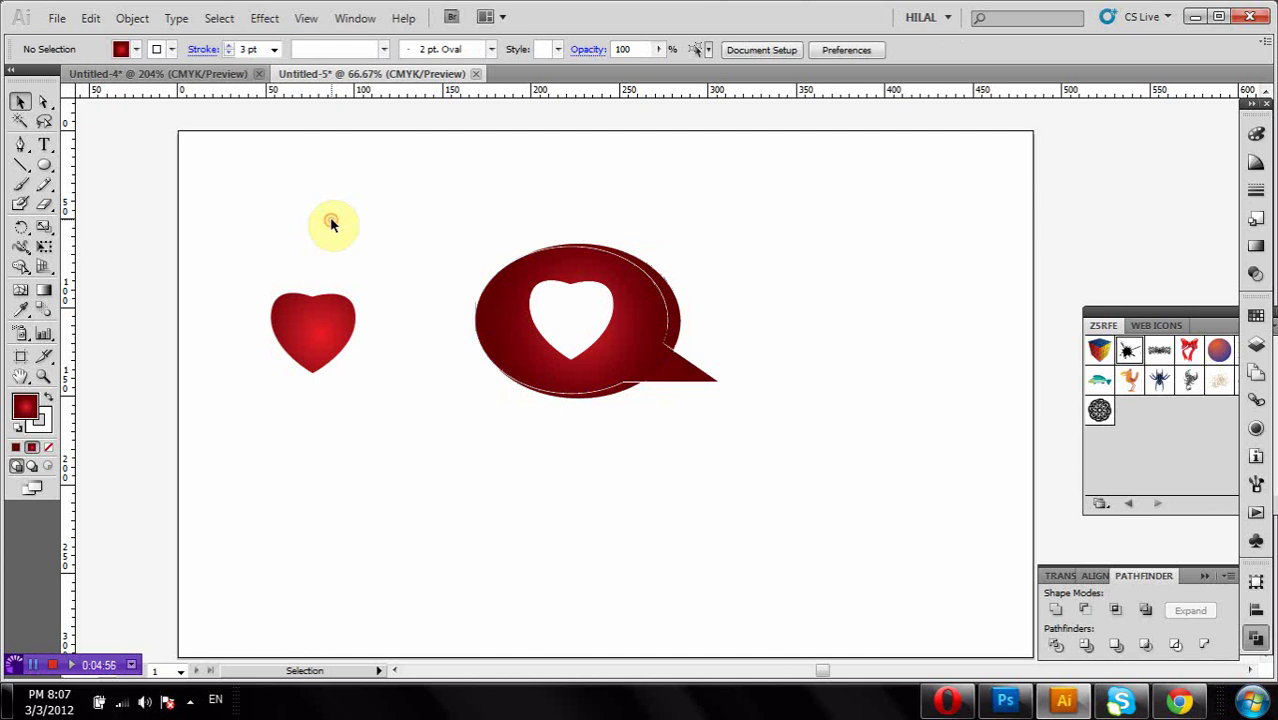
pyautogui.click(699, 375)
# - Bring the tail in front of the ellipse and delete the loose heart
pyautogui.keyDown('shift'); pyautogui.click(653, 321); pyautogui.keyUp('shift')
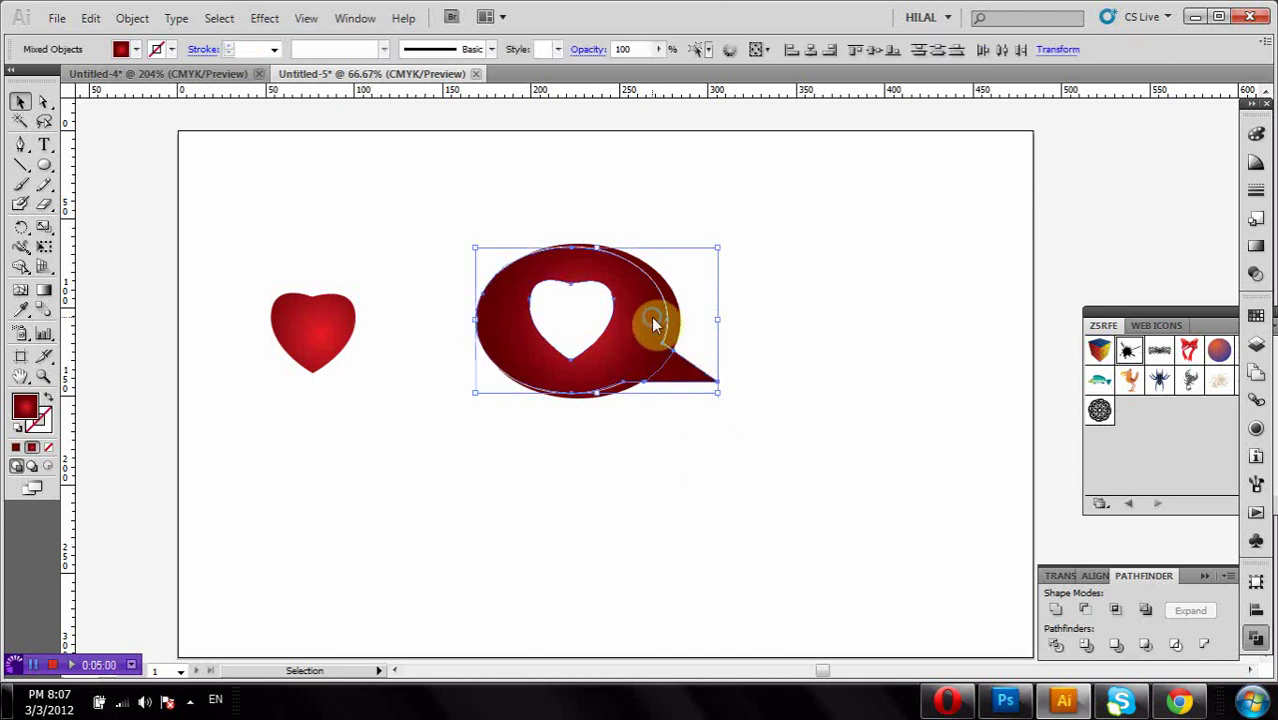
pyautogui.rightClick(653, 322)
pyautogui.moveTo(711, 456)
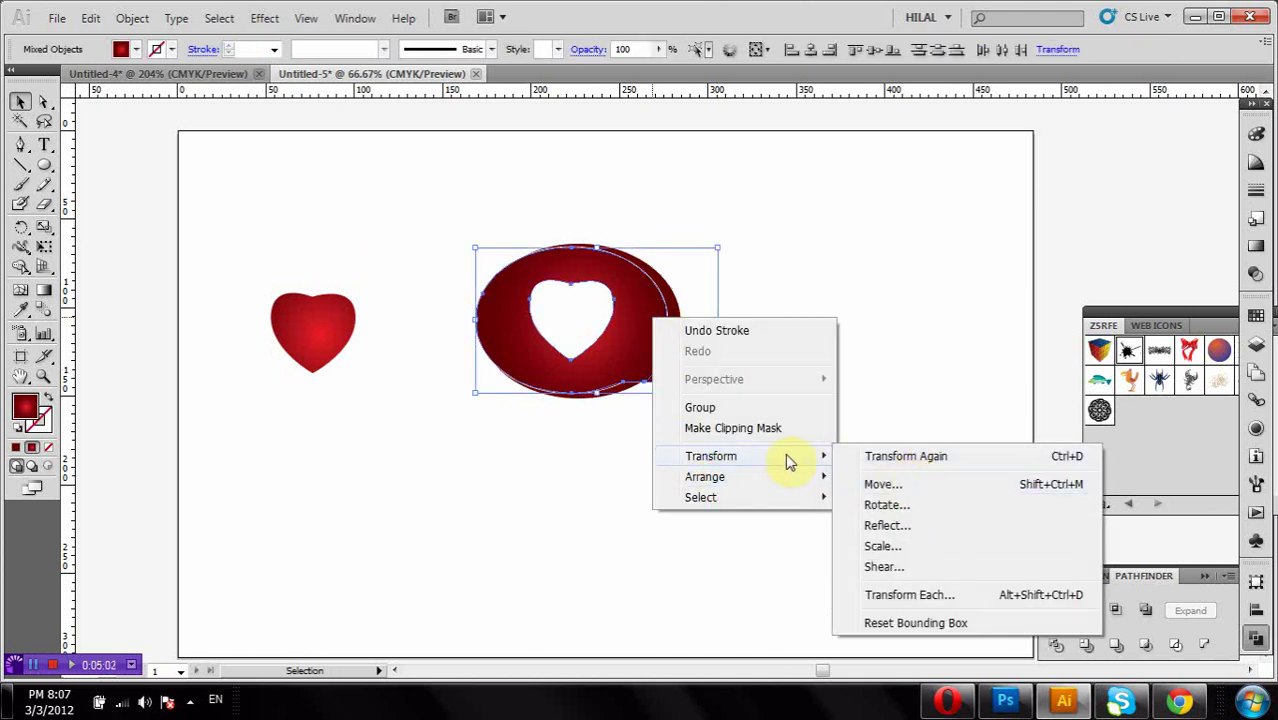
pyautogui.click(877, 476)
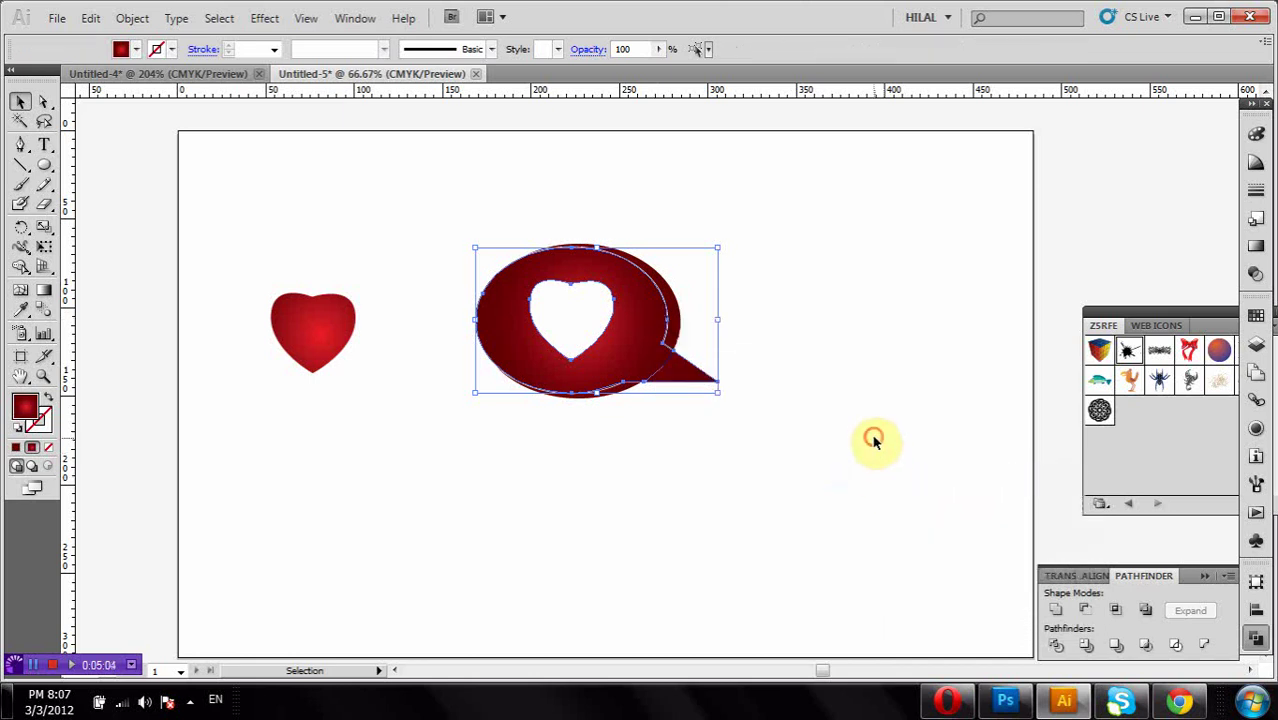
pyautogui.click(873, 440)
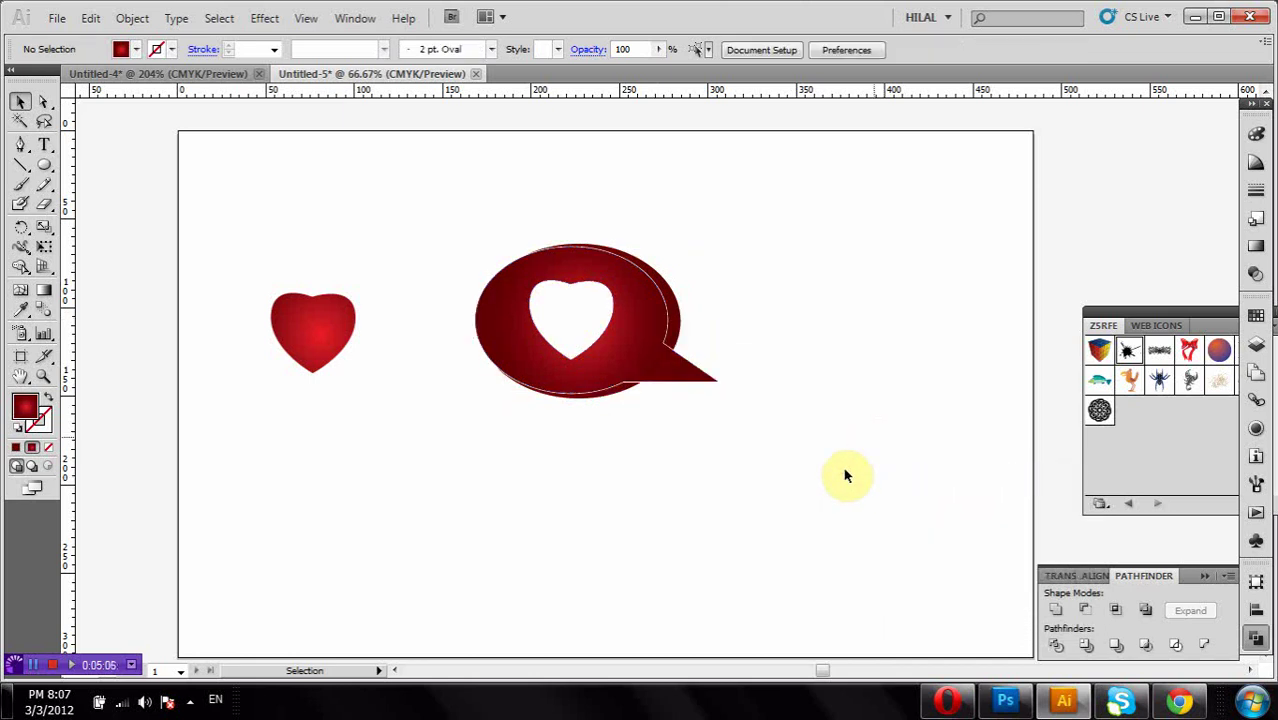
pyautogui.moveTo(394, 266); pyautogui.dragTo(237, 416)
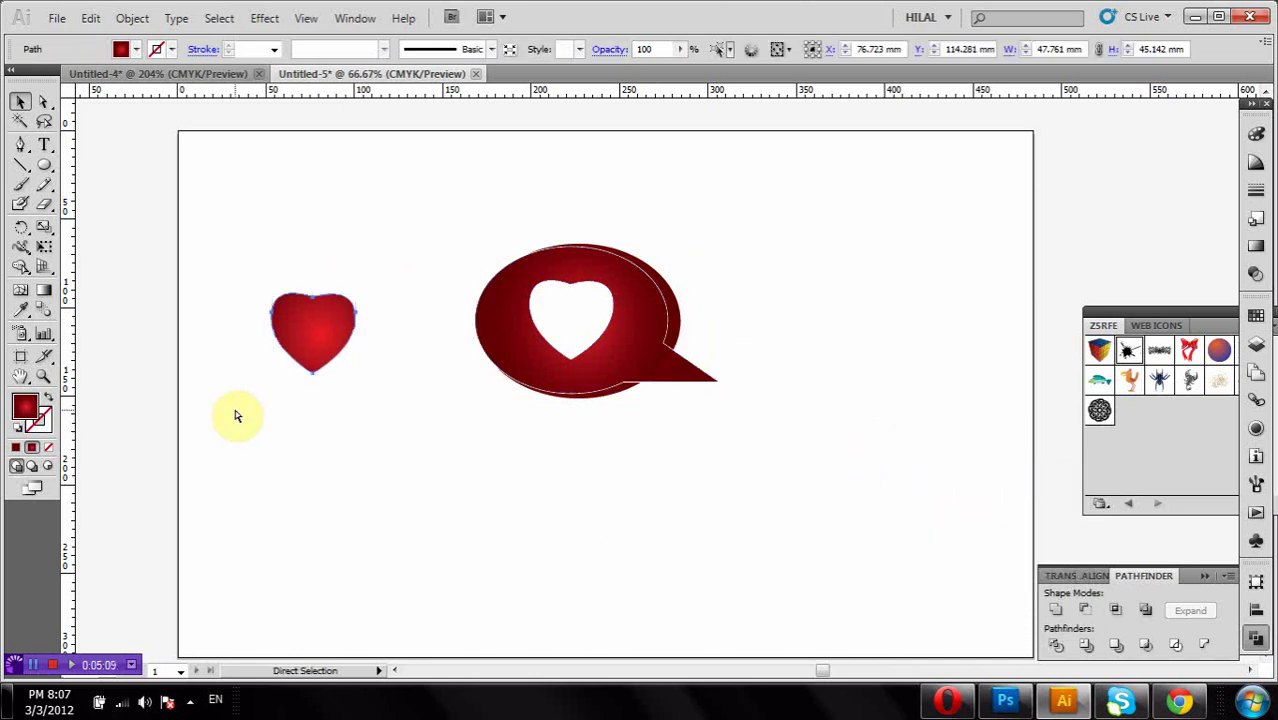
pyautogui.press('Delete')
# - Unite the tail with the heart-cut bubble via Pathfinder
pyautogui.click(494, 334)
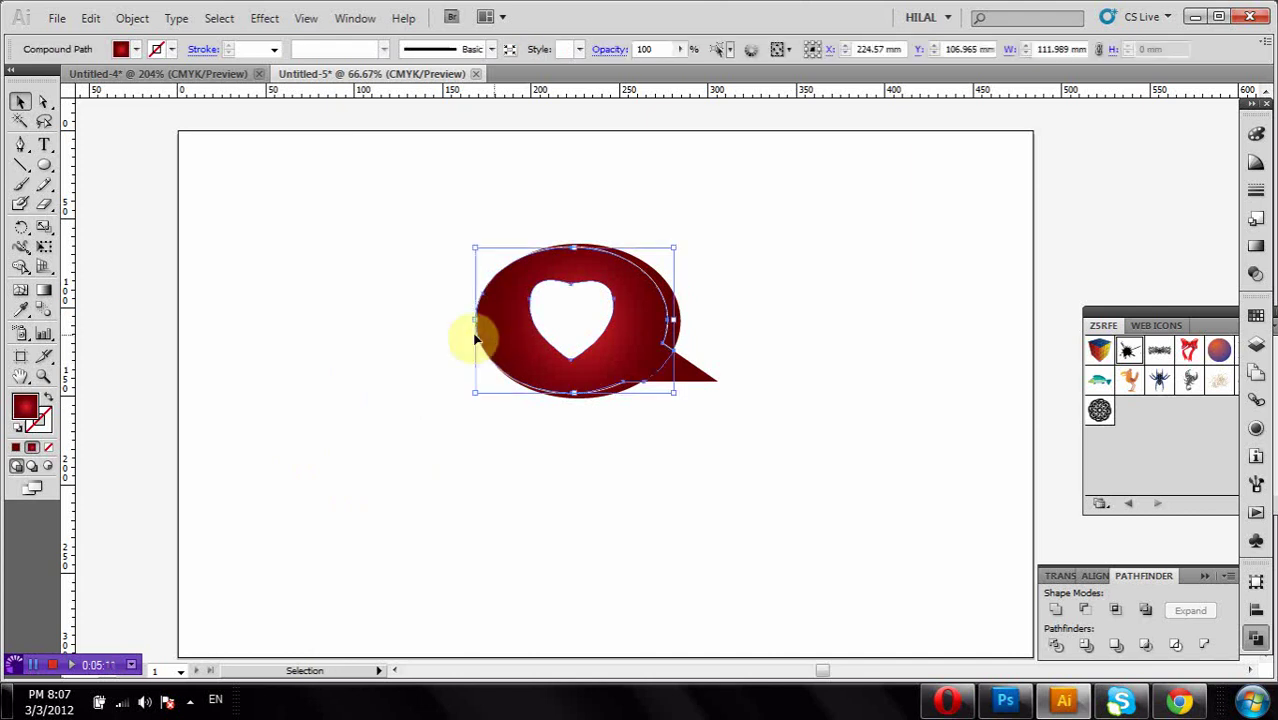
pyautogui.keyDown('shift'); pyautogui.click(693, 385); pyautogui.keyUp('shift')
pyautogui.click(1055, 609)
pyautogui.click(967, 511)
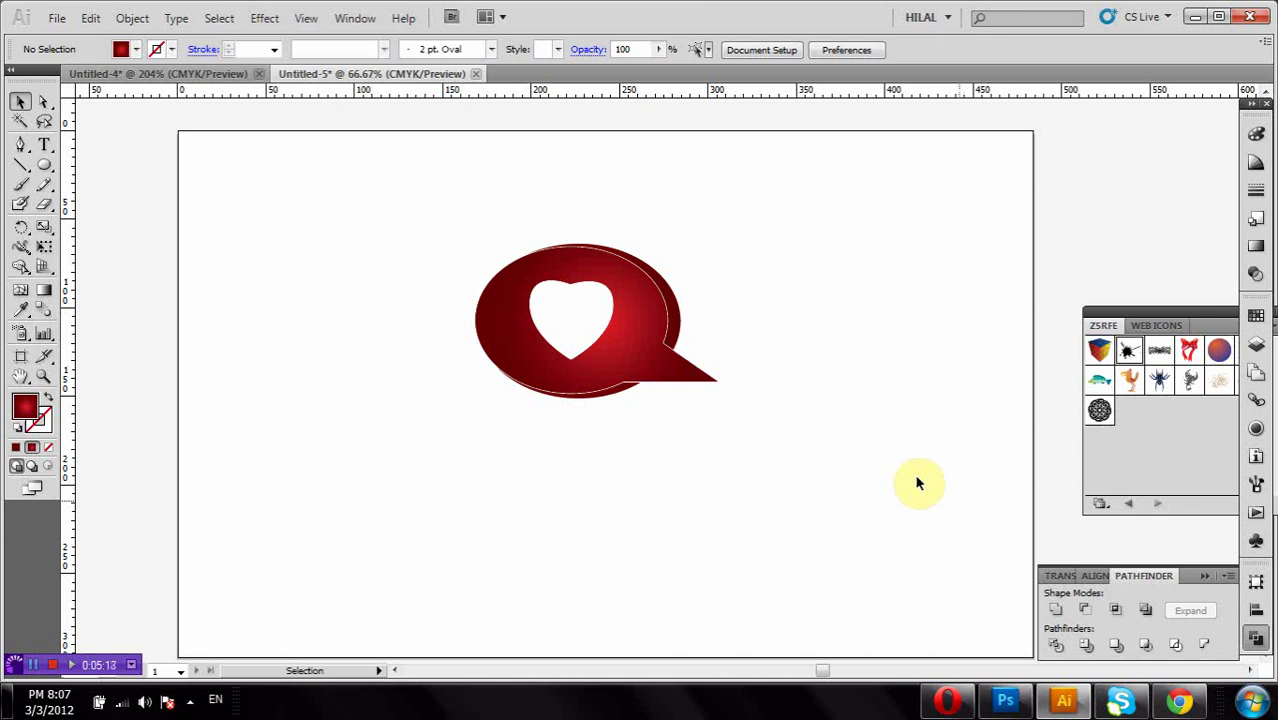
# - Add a large 'Love' text and place it beside the bubble's tail
pyautogui.click(44, 146)
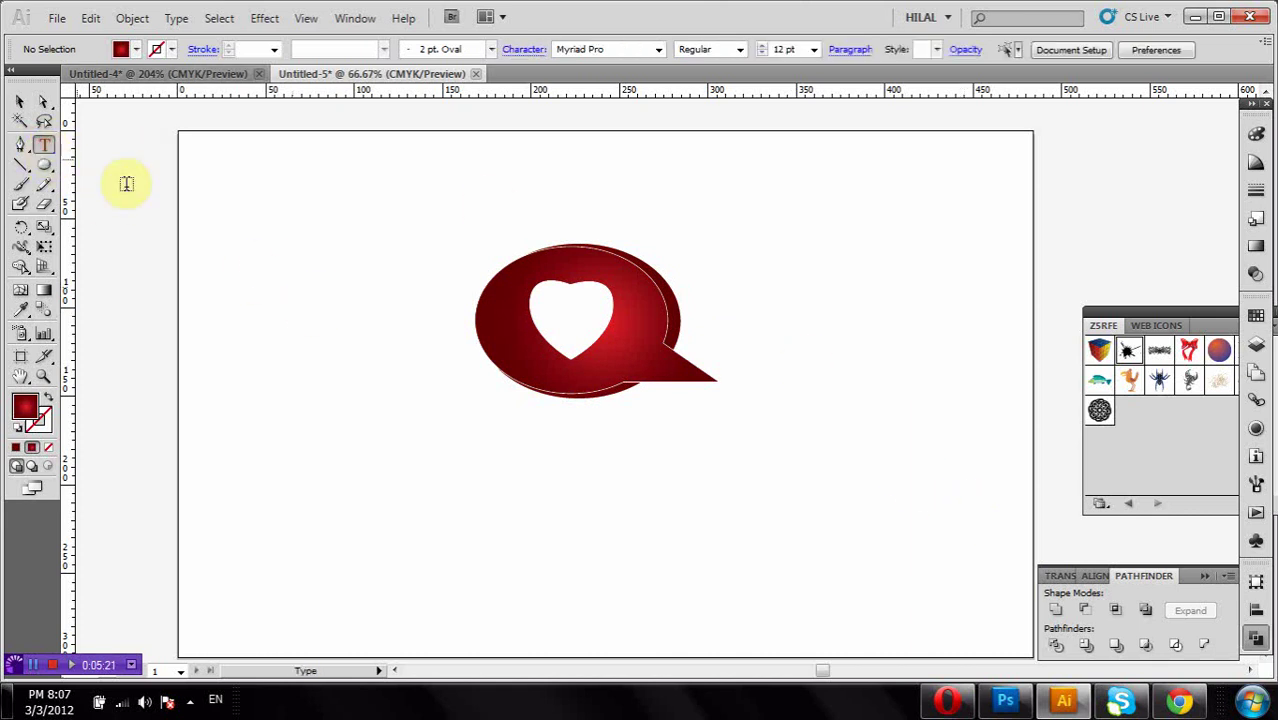
pyautogui.click(429, 356)
pyautogui.write('Love')
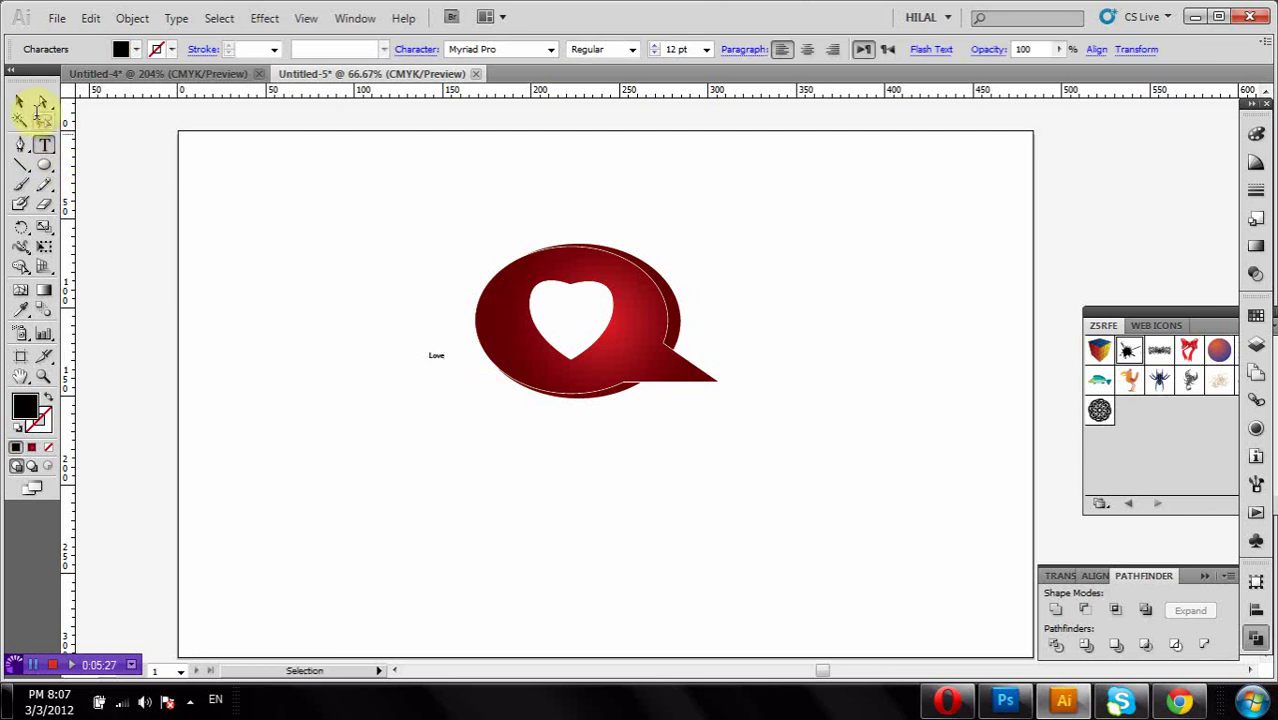
pyautogui.click(20, 102)
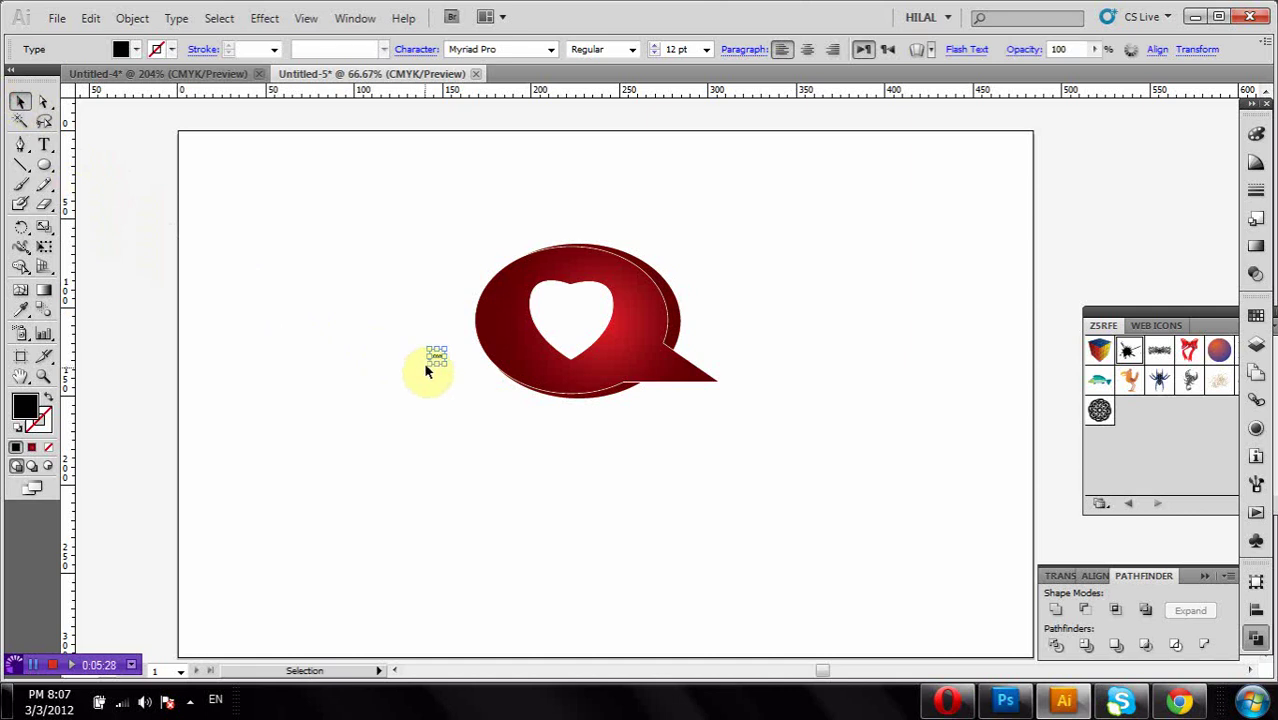
pyautogui.moveTo(437, 357); pyautogui.dragTo(764, 541)
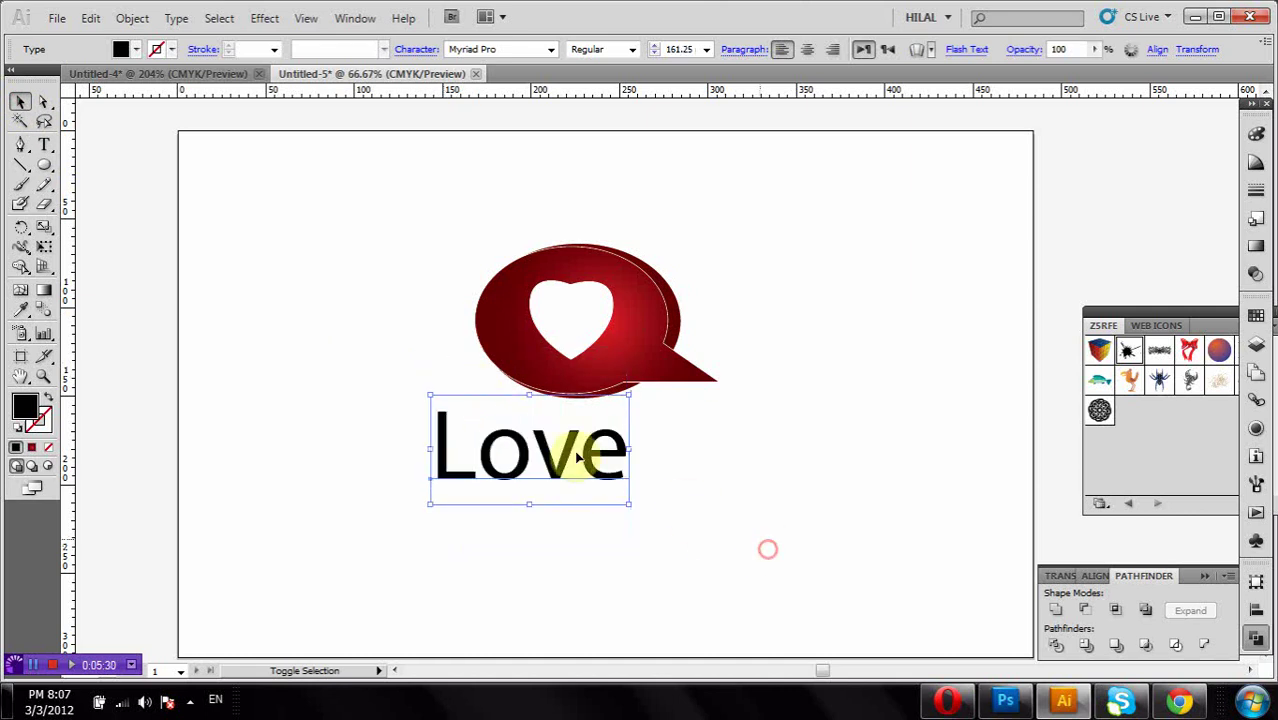
pyautogui.moveTo(570, 447)
pyautogui.mouseDown()
pyautogui.moveTo(752, 403)
pyautogui.moveTo(856, 366)
pyautogui.moveTo(846, 356)
pyautogui.mouseUp()
pyautogui.click(396, 229)
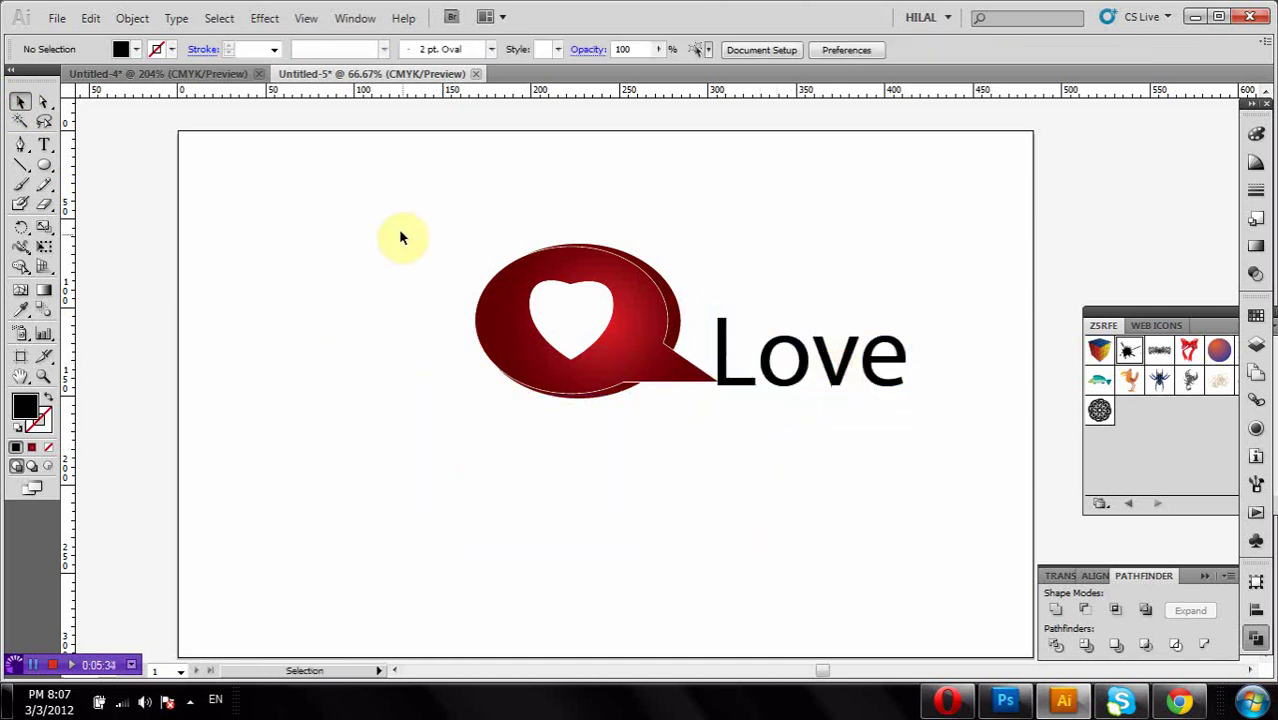
# - Shift the bubble and 'Love' text left together as one logo
pyautogui.moveTo(921, 472)
pyautogui.mouseDown()
pyautogui.moveTo(724, 375)
pyautogui.moveTo(585, 385)
pyautogui.moveTo(630, 400)
pyautogui.mouseUp()
pyautogui.click(613, 506)
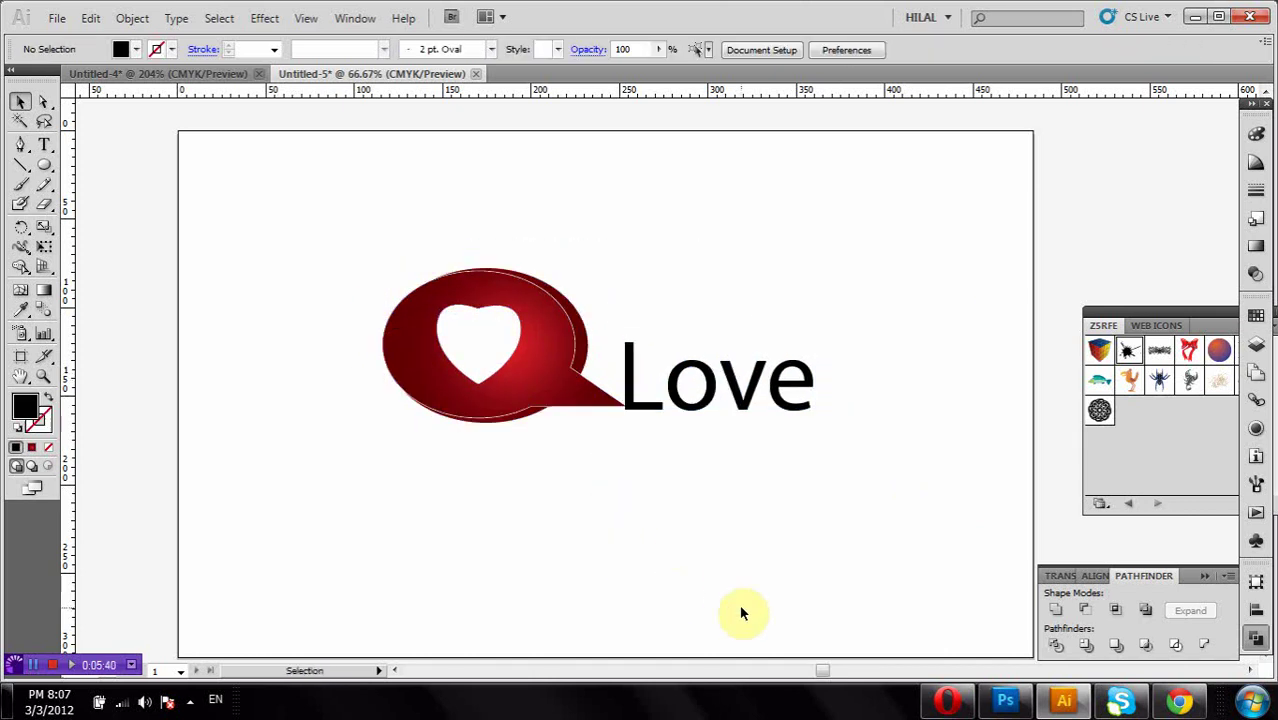
pyautogui.click(545, 380)
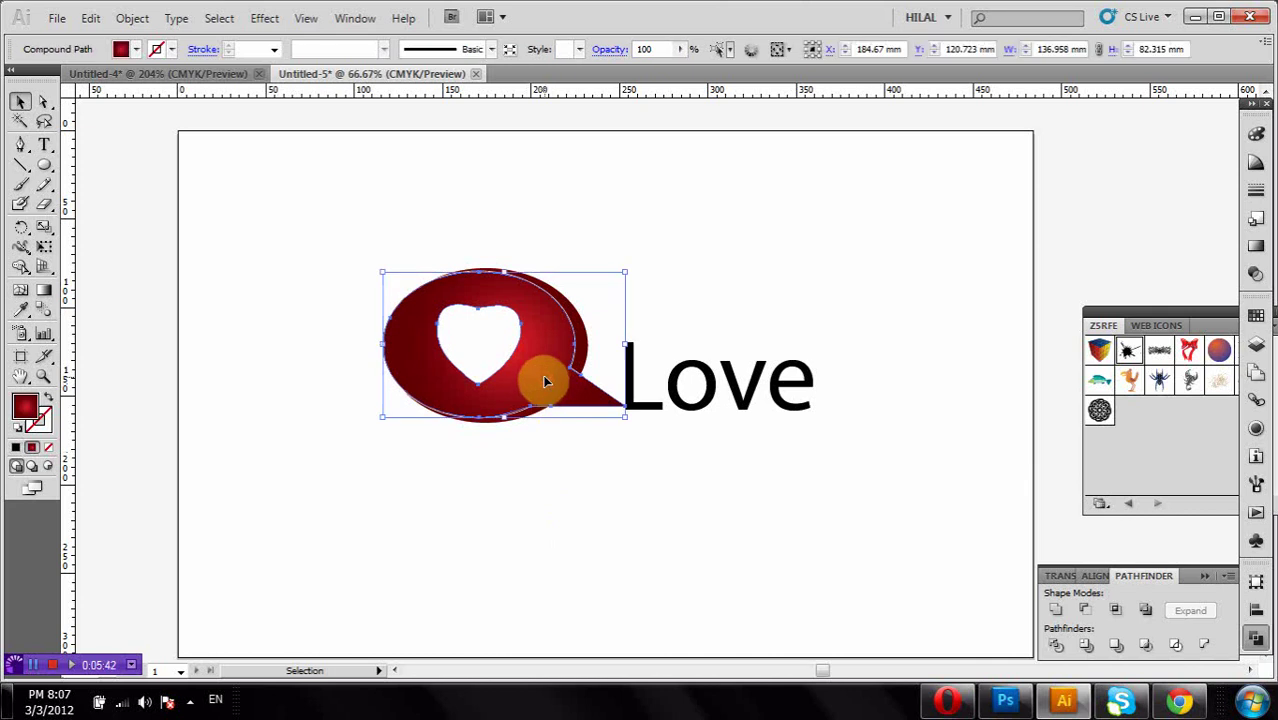
# - Apply a default Drop Shadow (75% opacity, 0 mm offset, 0.35 mm blur) to the bubble
pyautogui.click(264, 18)
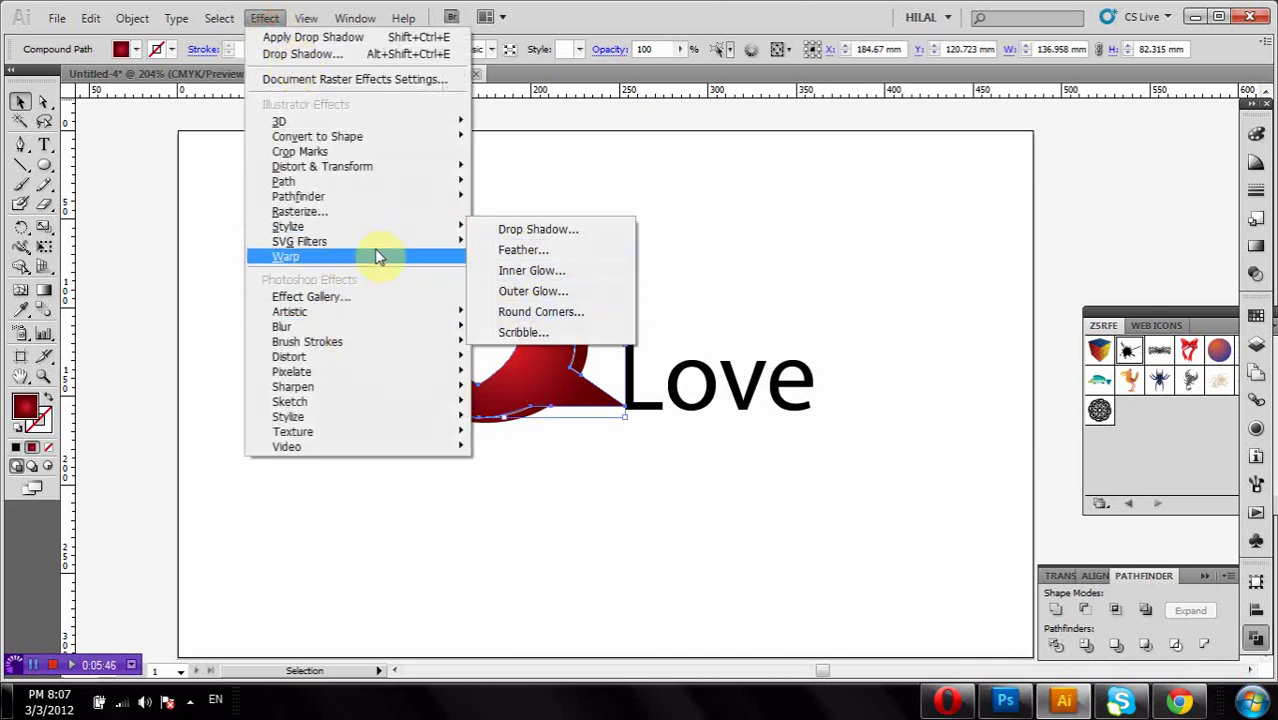
pyautogui.moveTo(288, 226)
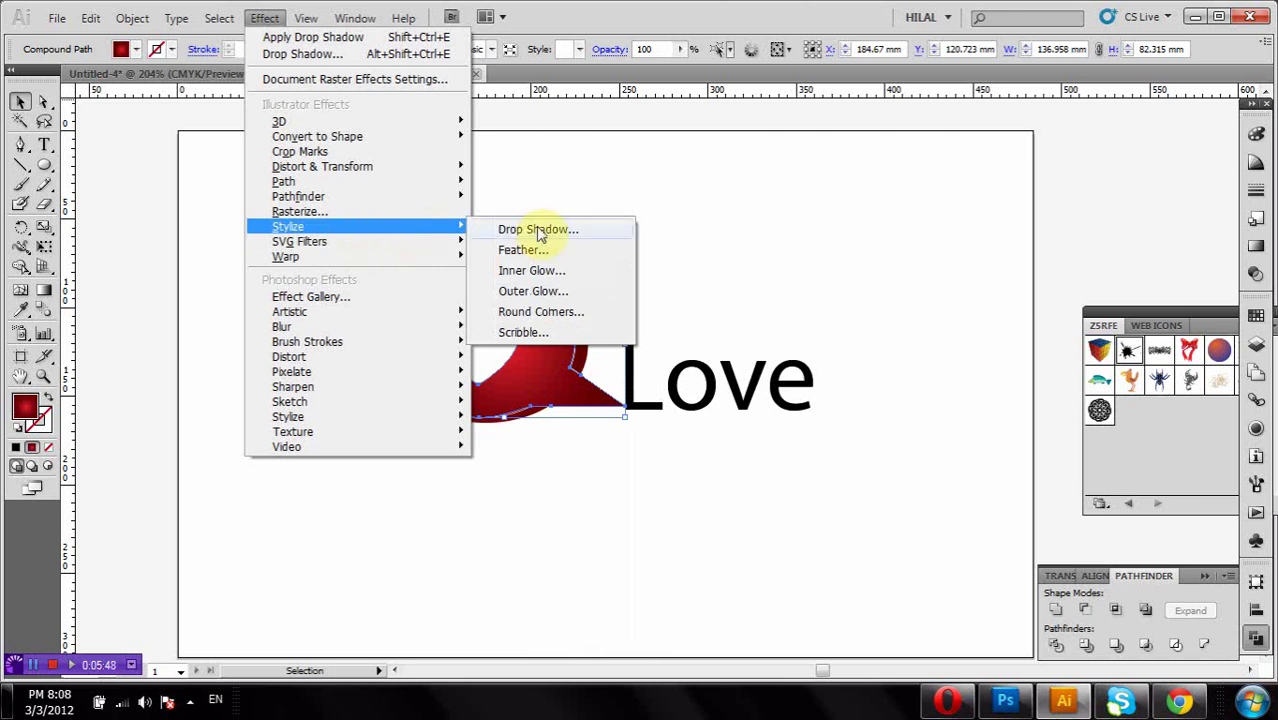
pyautogui.click(537, 231)
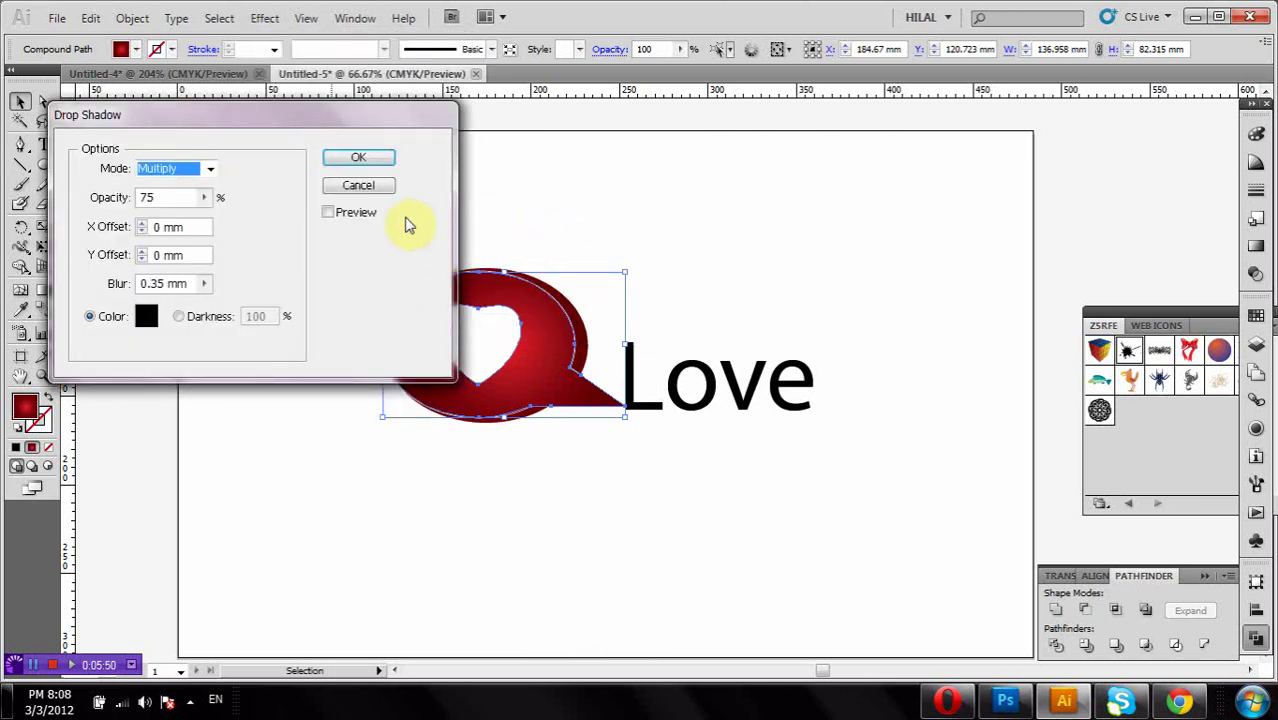
pyautogui.click(362, 160)
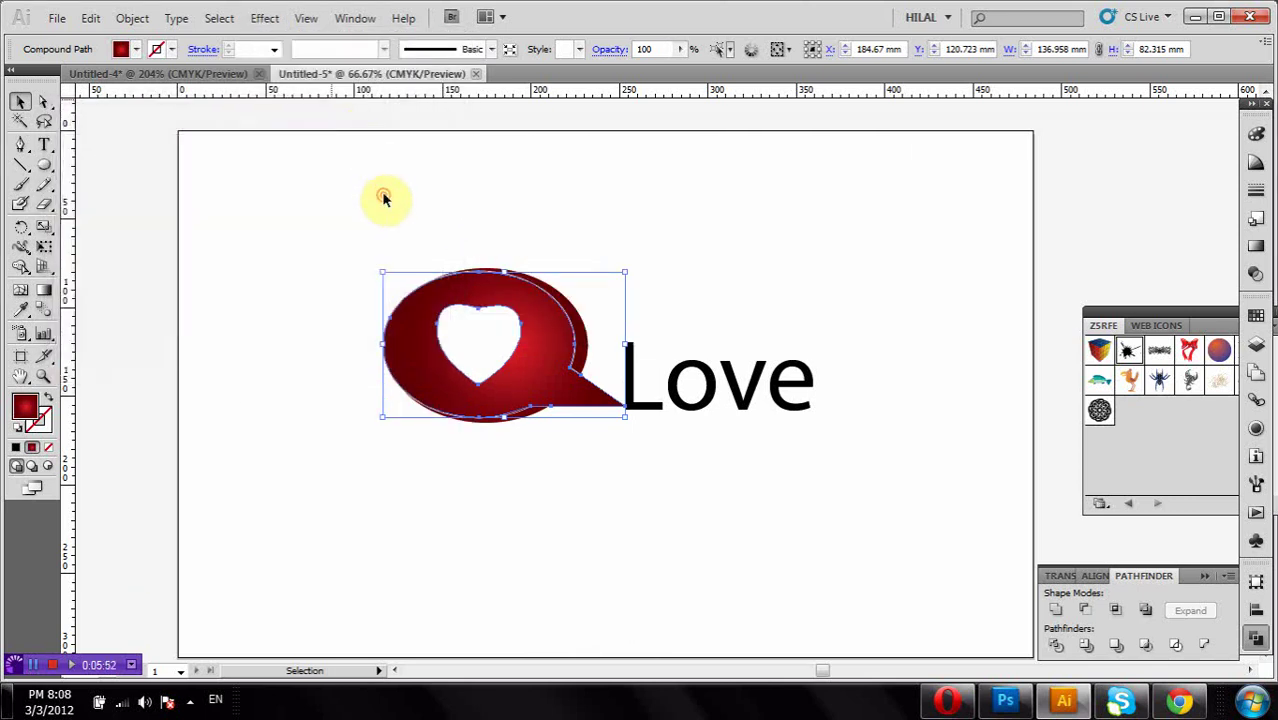
pyautogui.click(383, 198)
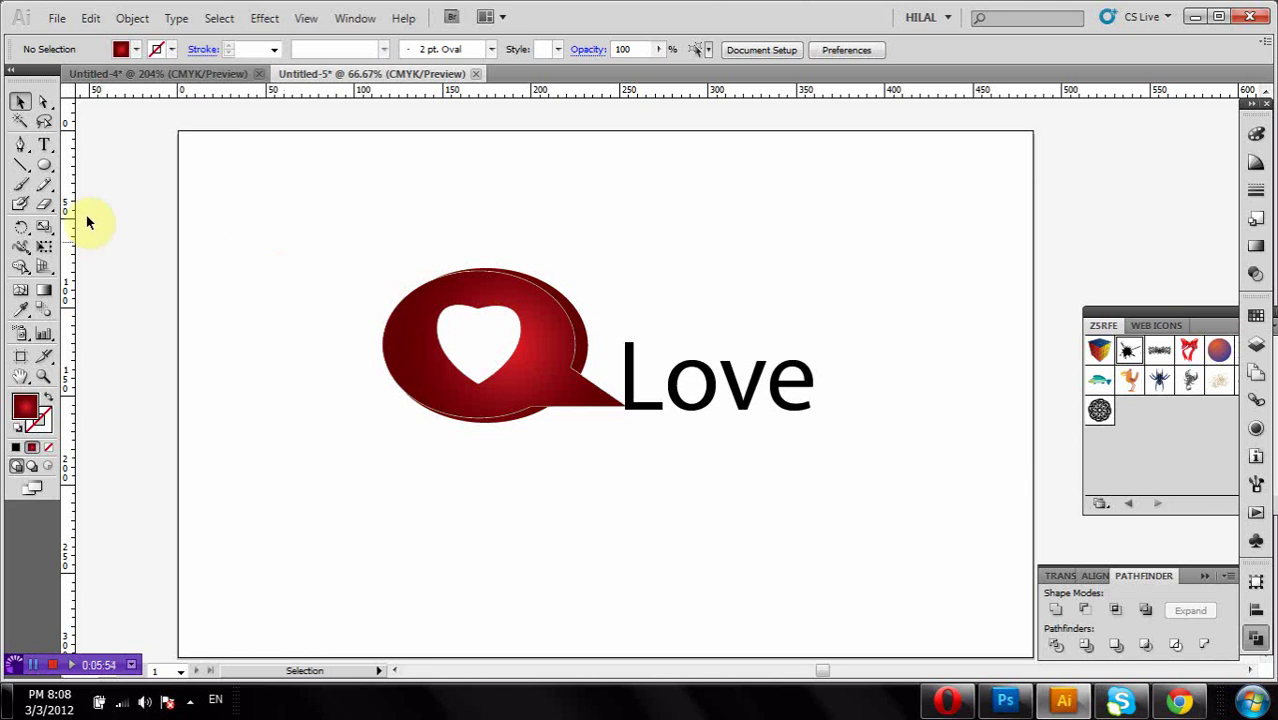
# - Draw a circle over the heart and send it to the back
pyautogui.moveTo(45, 168); pyautogui.dragTo(122, 206)
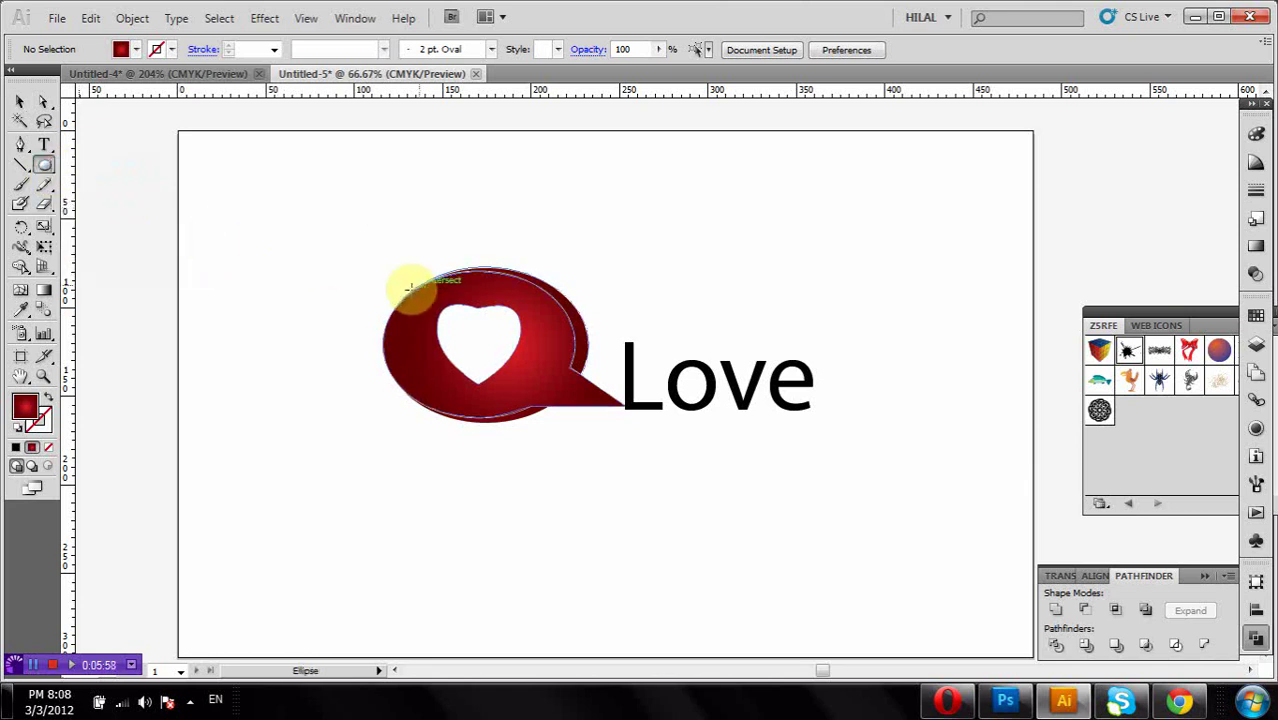
pyautogui.moveTo(442, 302)
pyautogui.mouseDown()
pyautogui.moveTo(540, 380)
pyautogui.moveTo(515, 398)
pyautogui.mouseUp()
pyautogui.rightClick(495, 370)
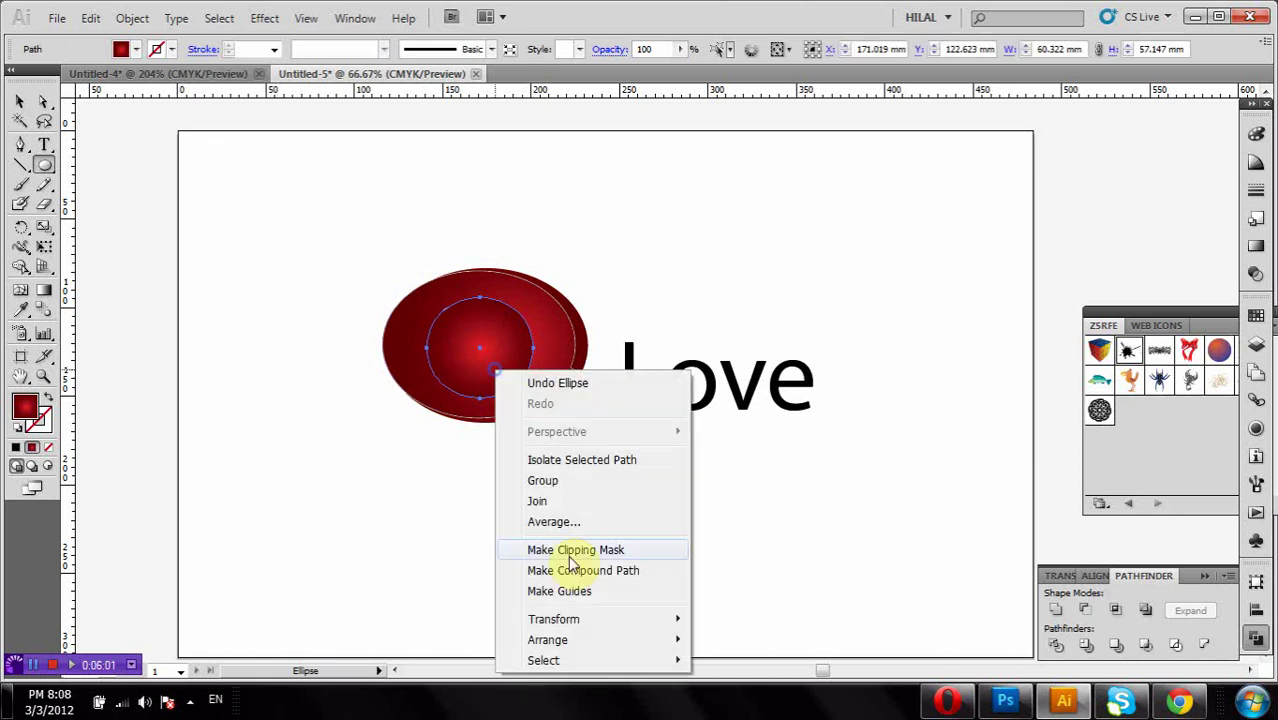
pyautogui.click(589, 639)
pyautogui.click(752, 619)
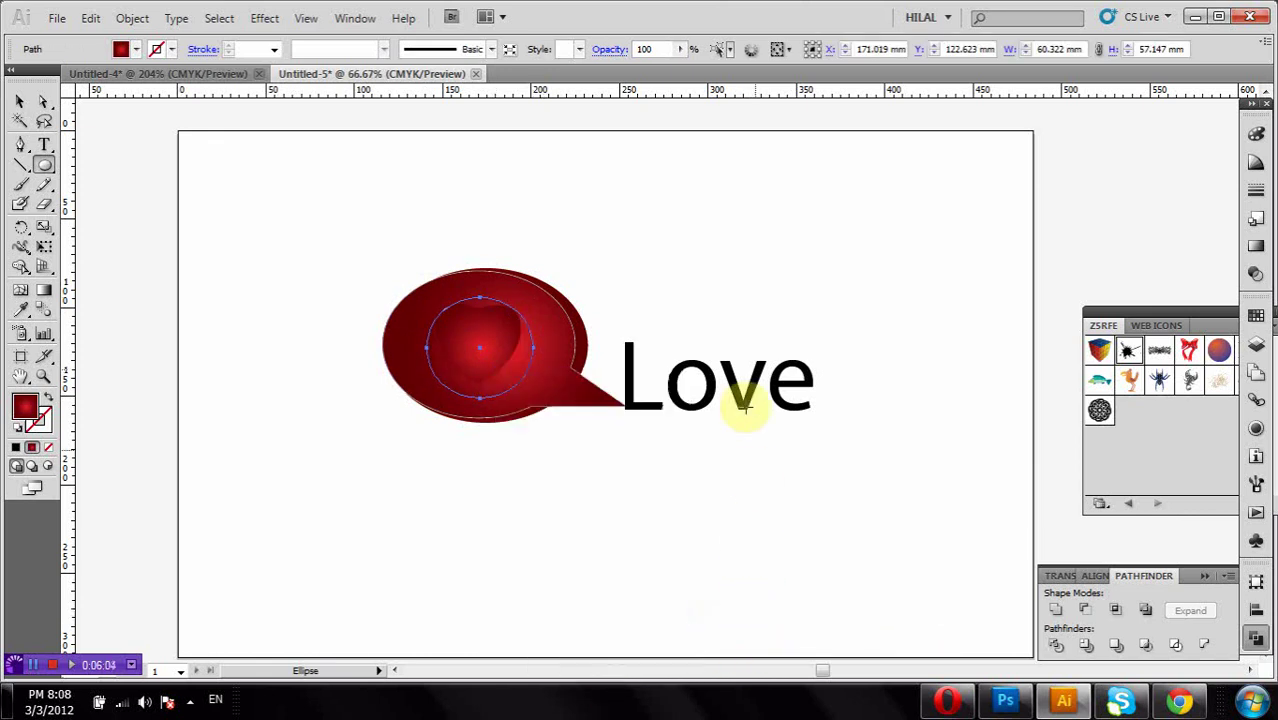
# - Nudge the circle up behind the heart cutout and select it
pyautogui.press('v')
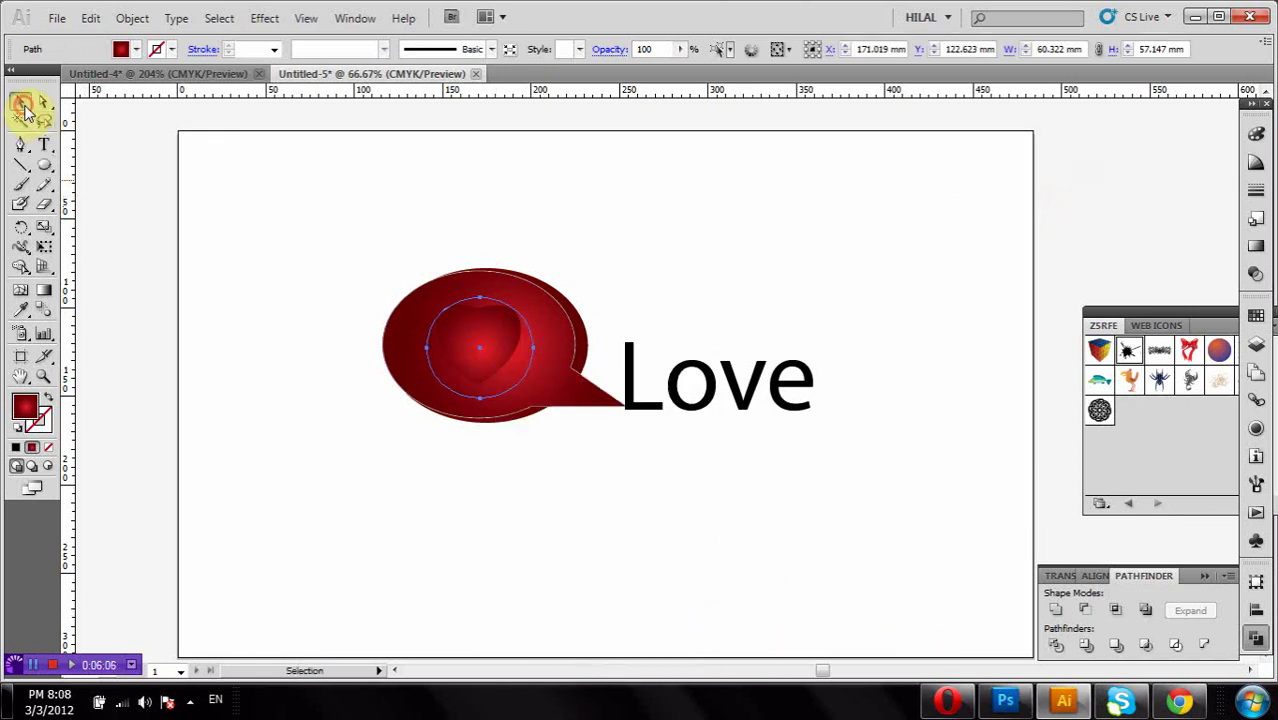
pyautogui.click(222, 157)
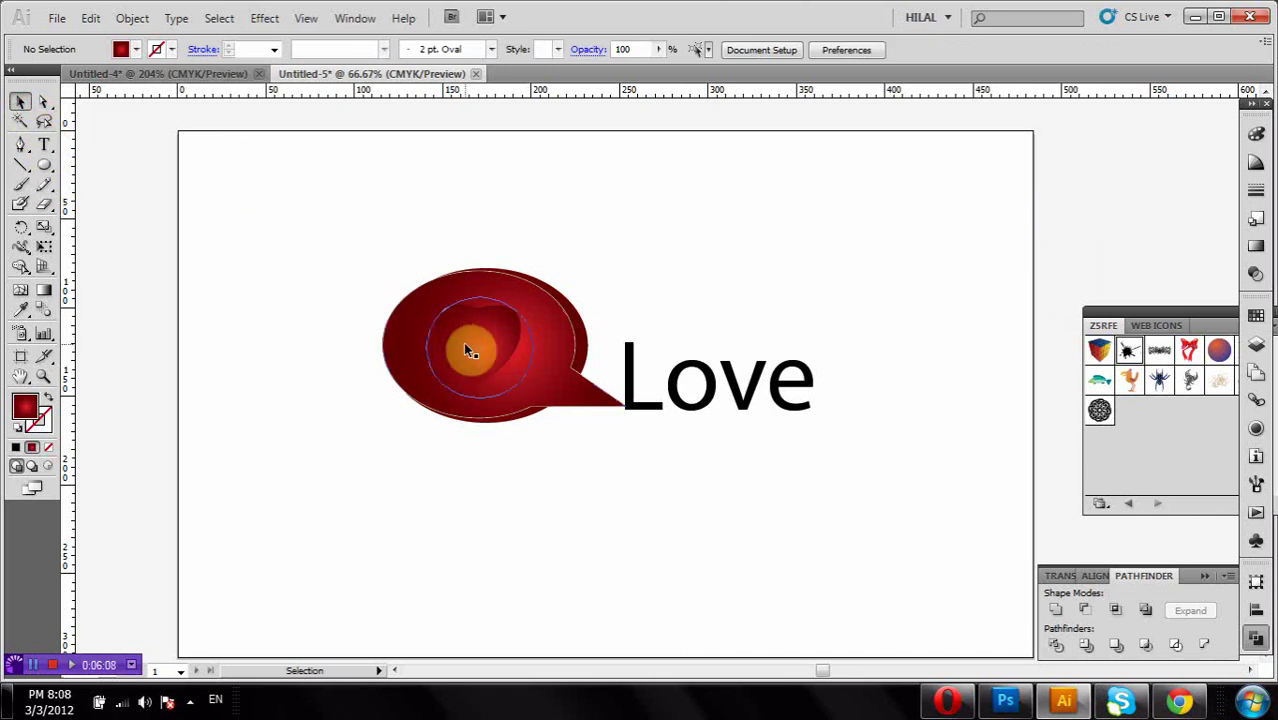
pyautogui.moveTo(463, 341); pyautogui.dragTo(462, 337)
pyautogui.hotkey('ctrl', '[')
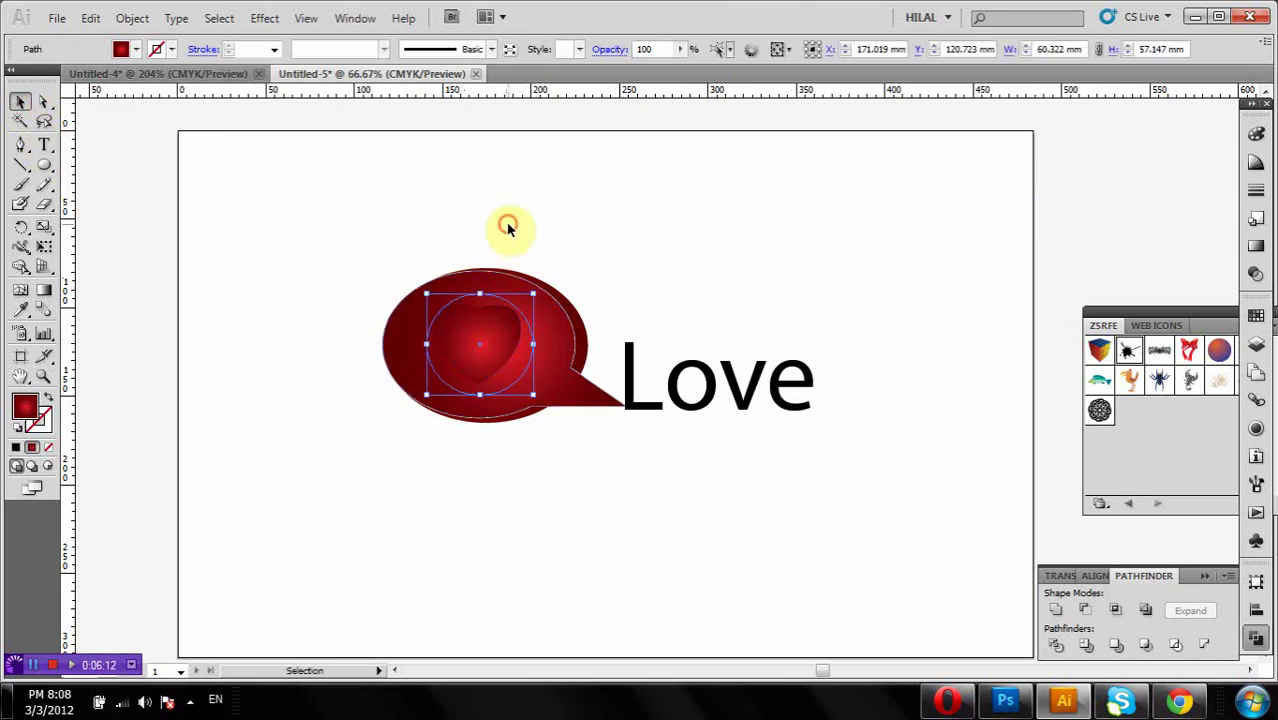
pyautogui.click(602, 222)
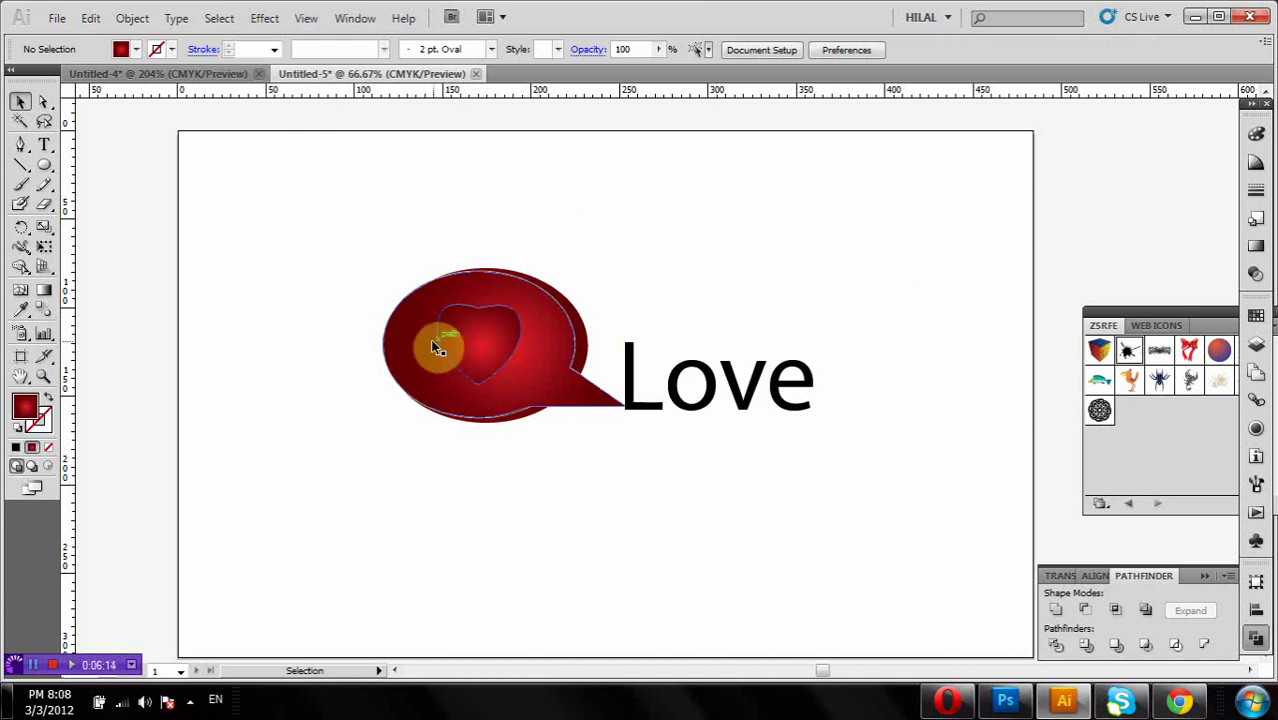
pyautogui.click(458, 336)
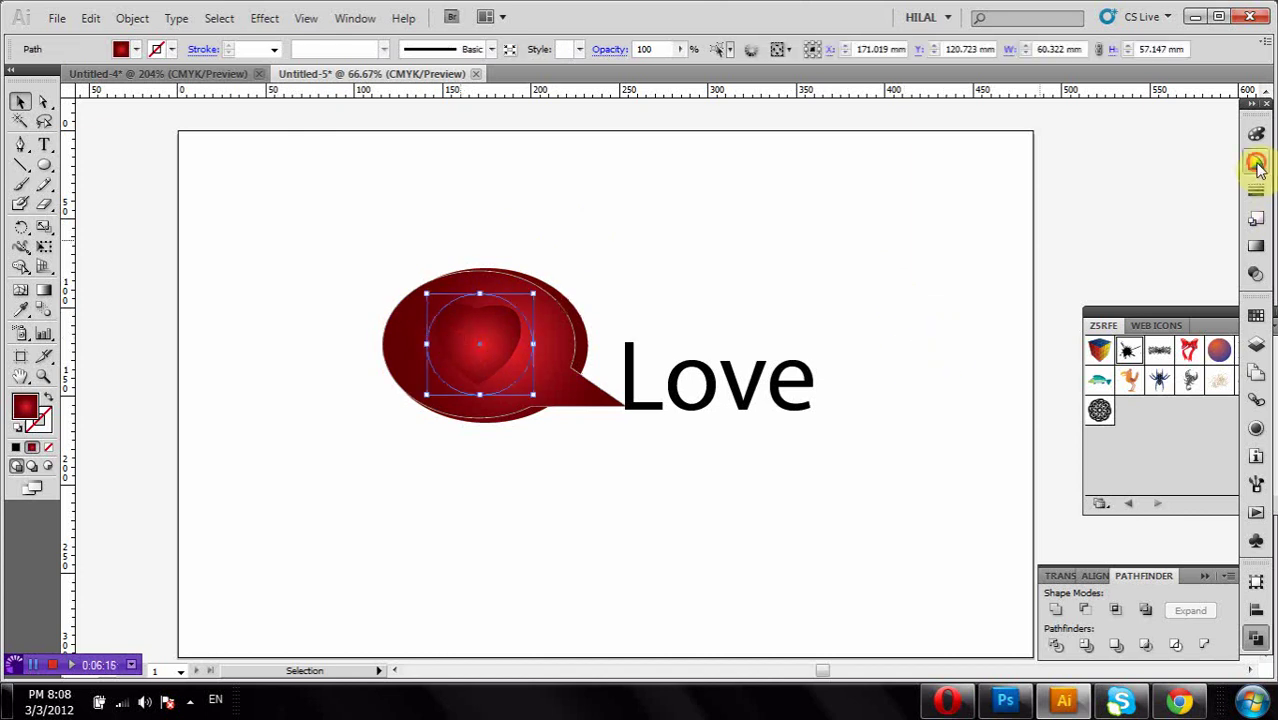
# - Fill the circle with solid red: C 23.92, M 100, Y 100, K 16
pyautogui.click(1257, 165)
pyautogui.click(1257, 135)
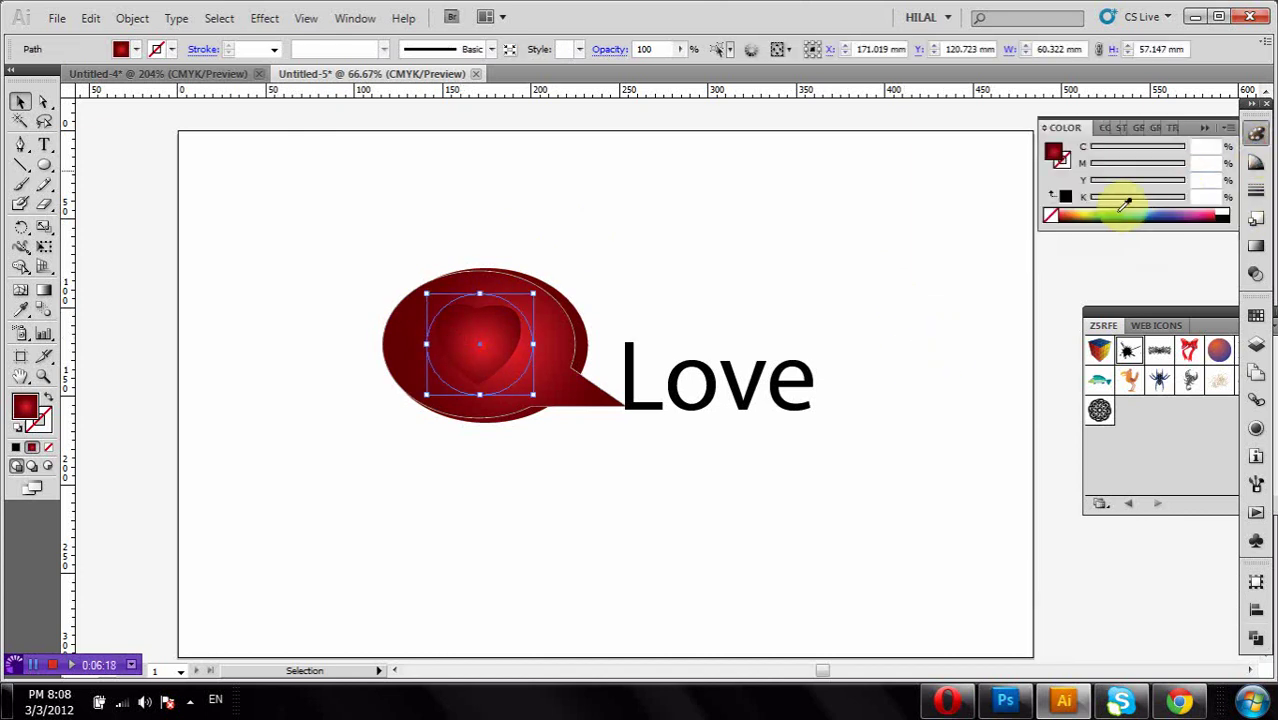
pyautogui.moveTo(1150, 213); pyautogui.dragTo(1216, 207)
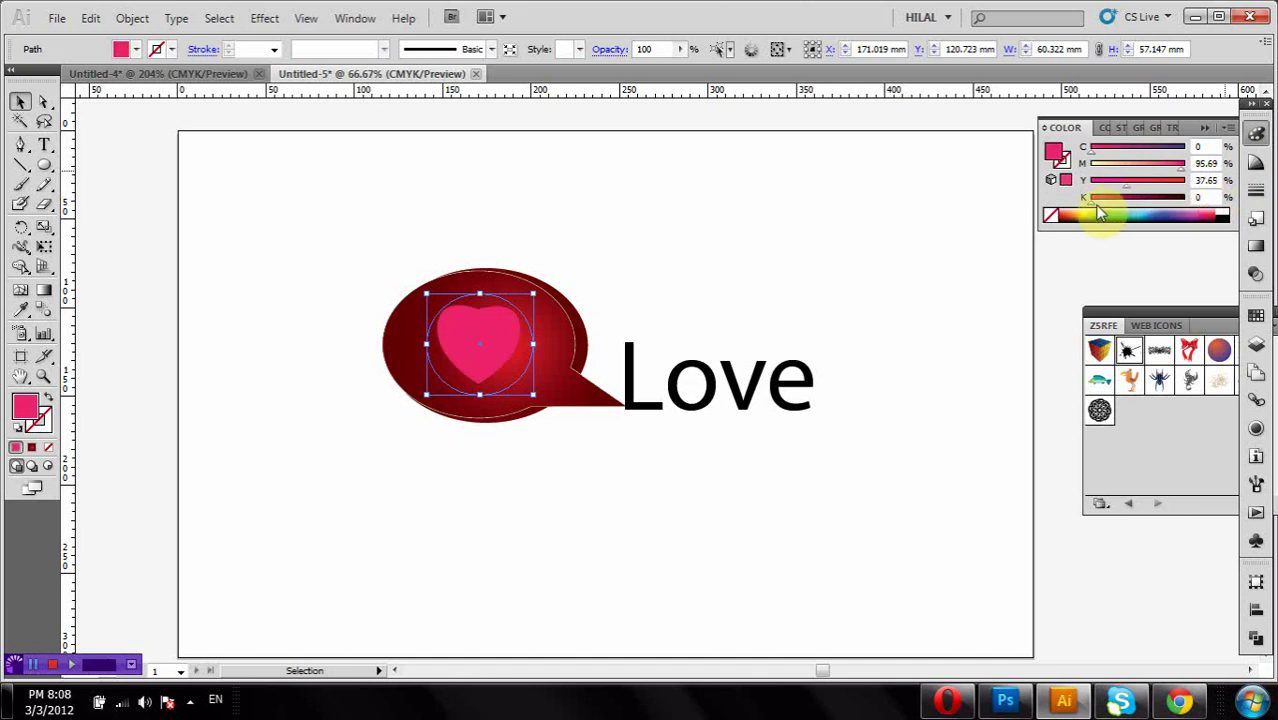
pyautogui.moveTo(1096, 200); pyautogui.dragTo(1140, 200)
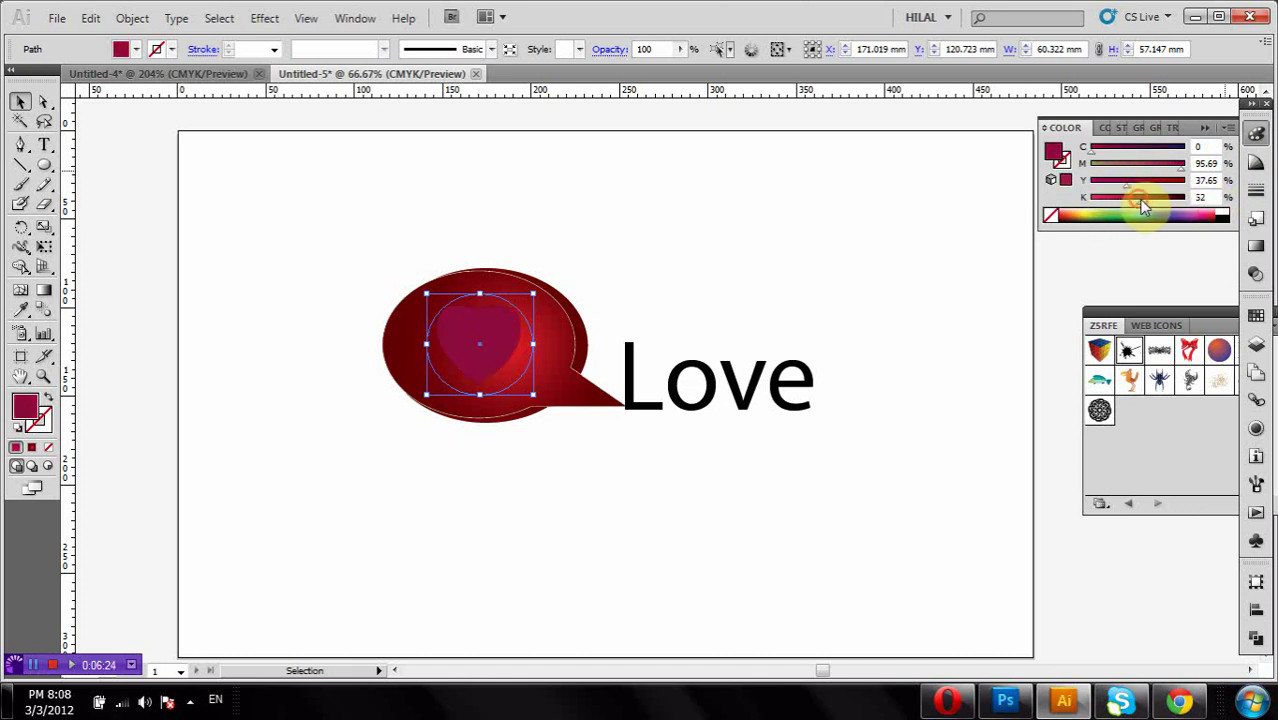
pyautogui.click(1212, 213)
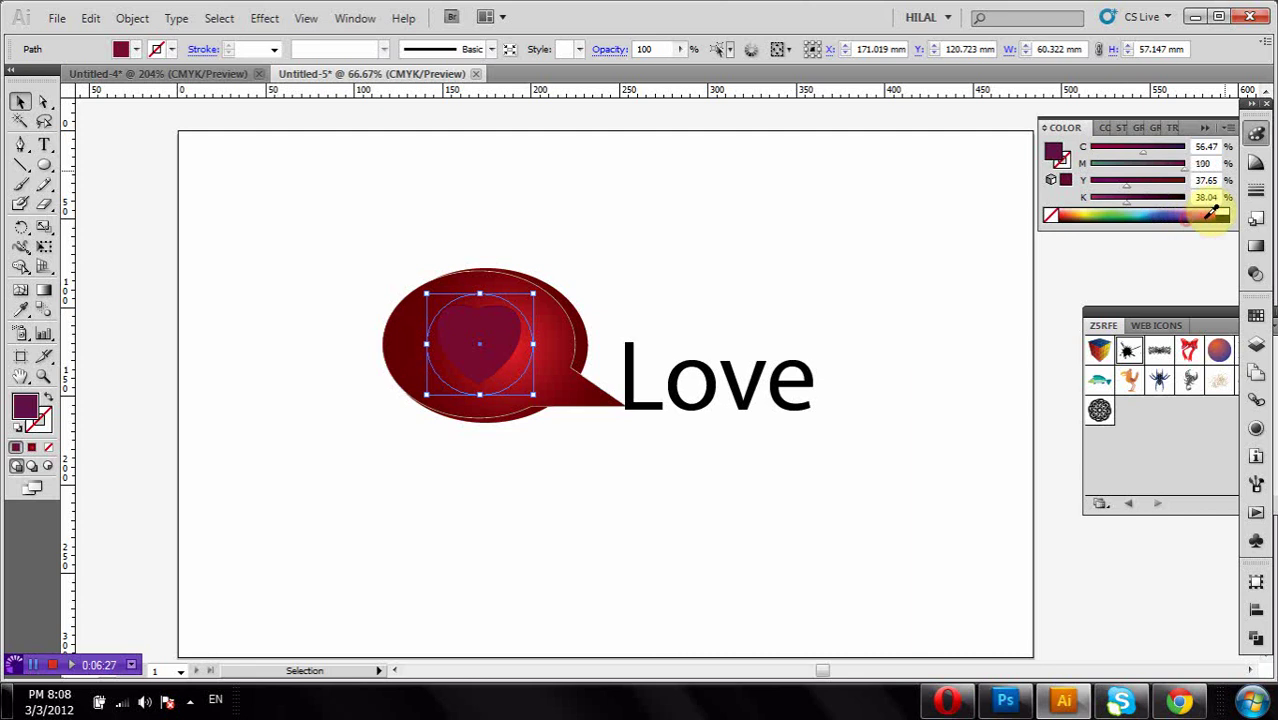
pyautogui.click(1218, 213)
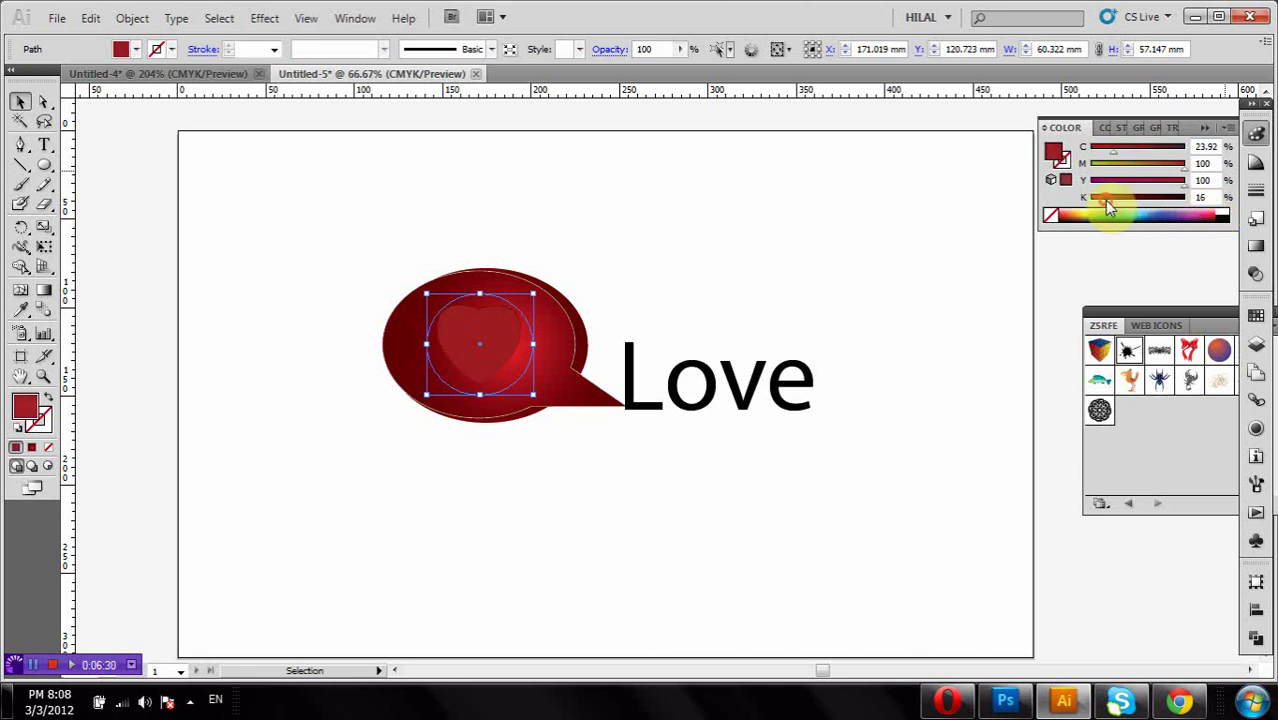
pyautogui.click(139, 168)
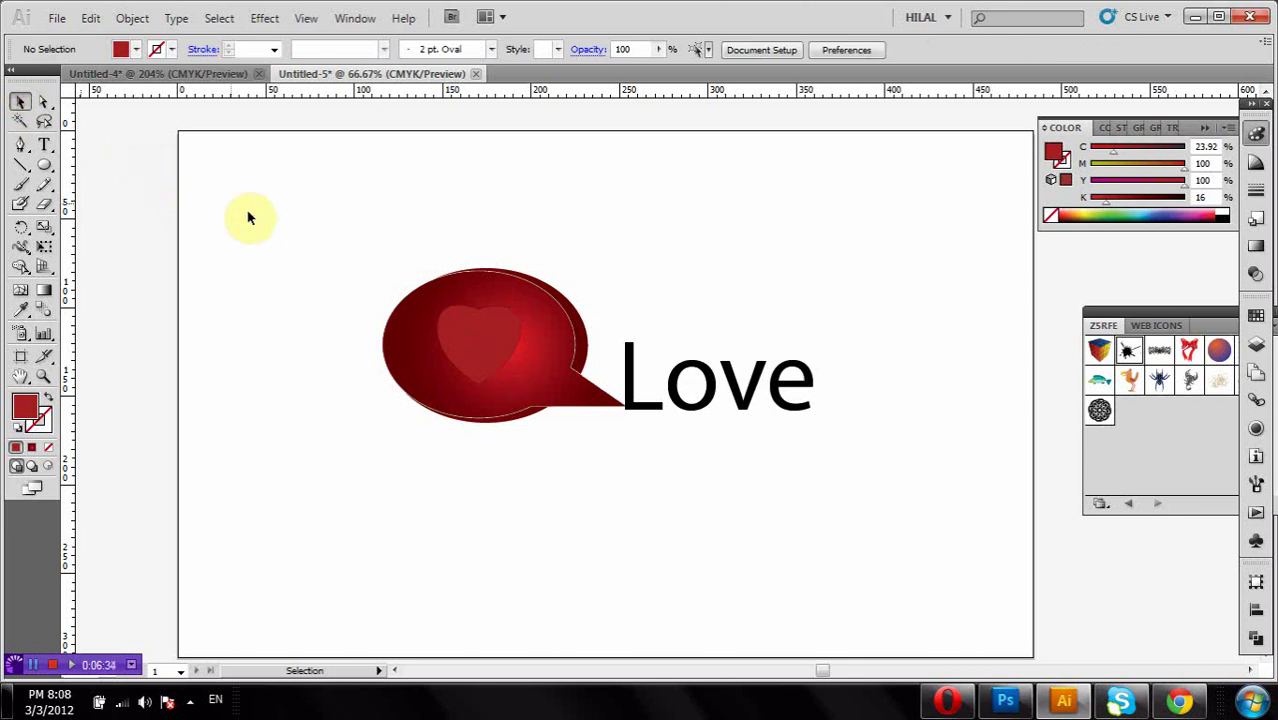
# - Nudge the bubble's upper path two steps to the right
pyautogui.click(578, 317)
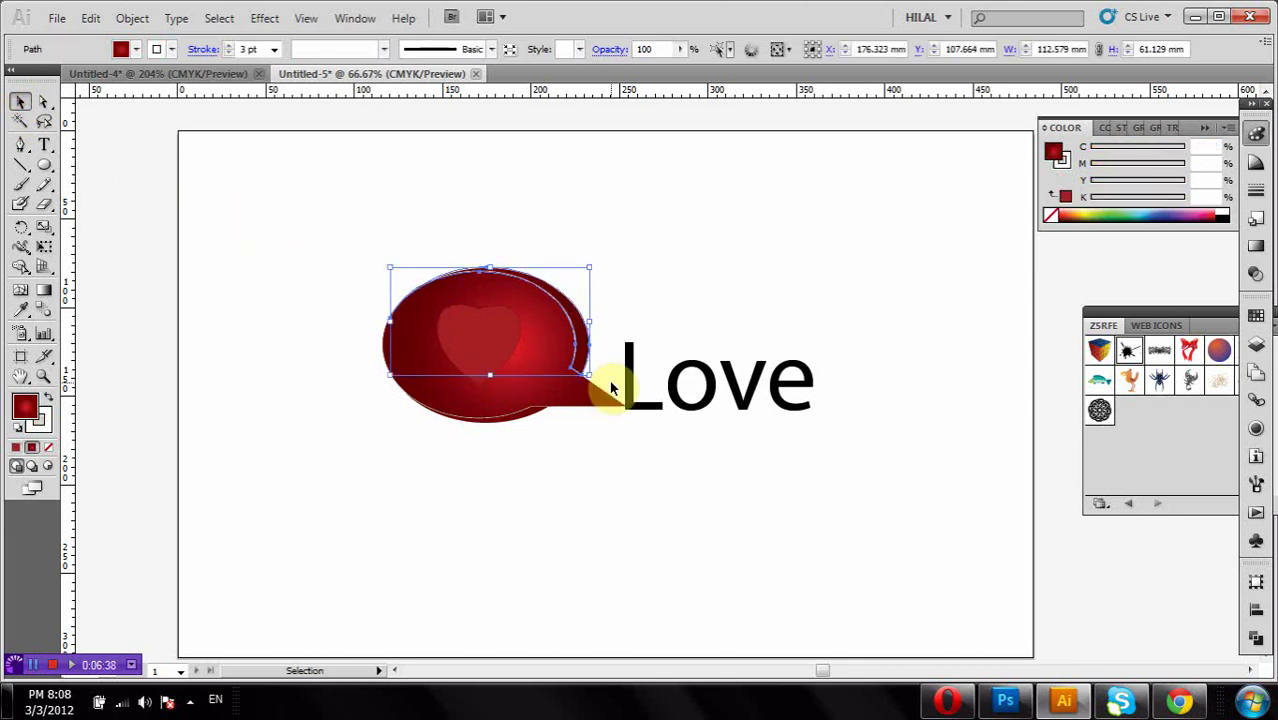
pyautogui.press('Right')
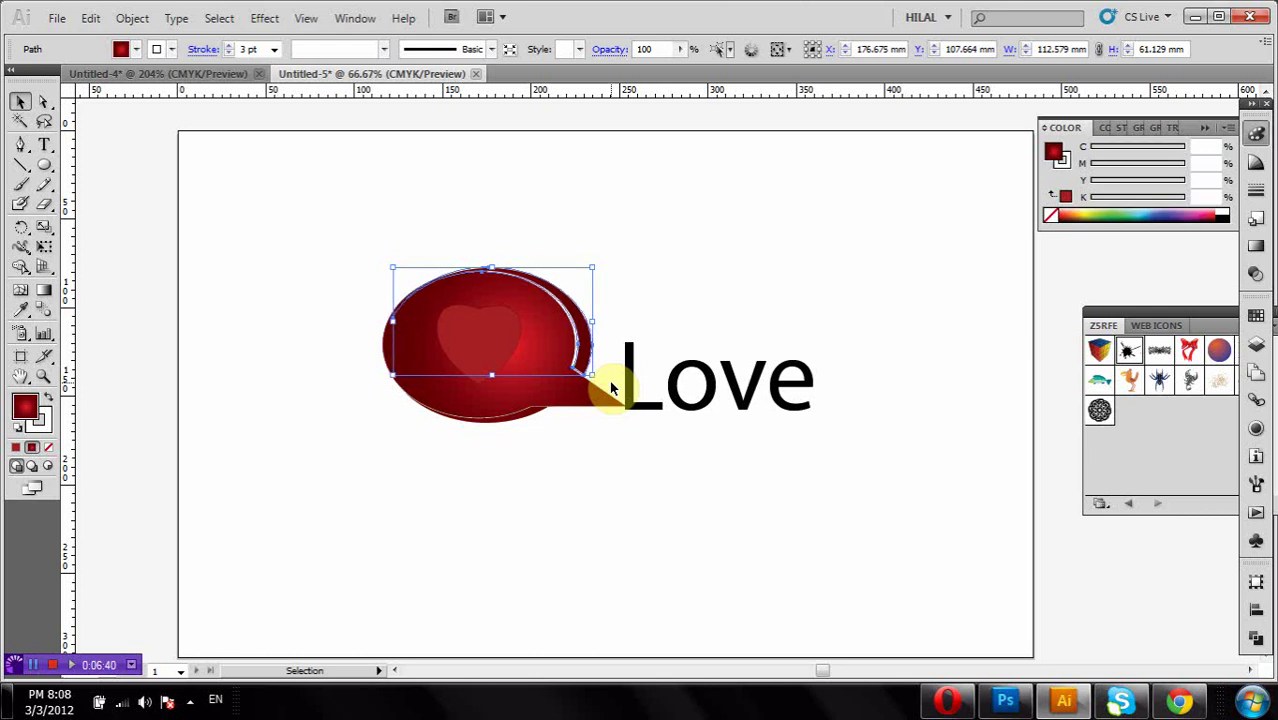
pyautogui.press('Right')
pyautogui.click(612, 386)
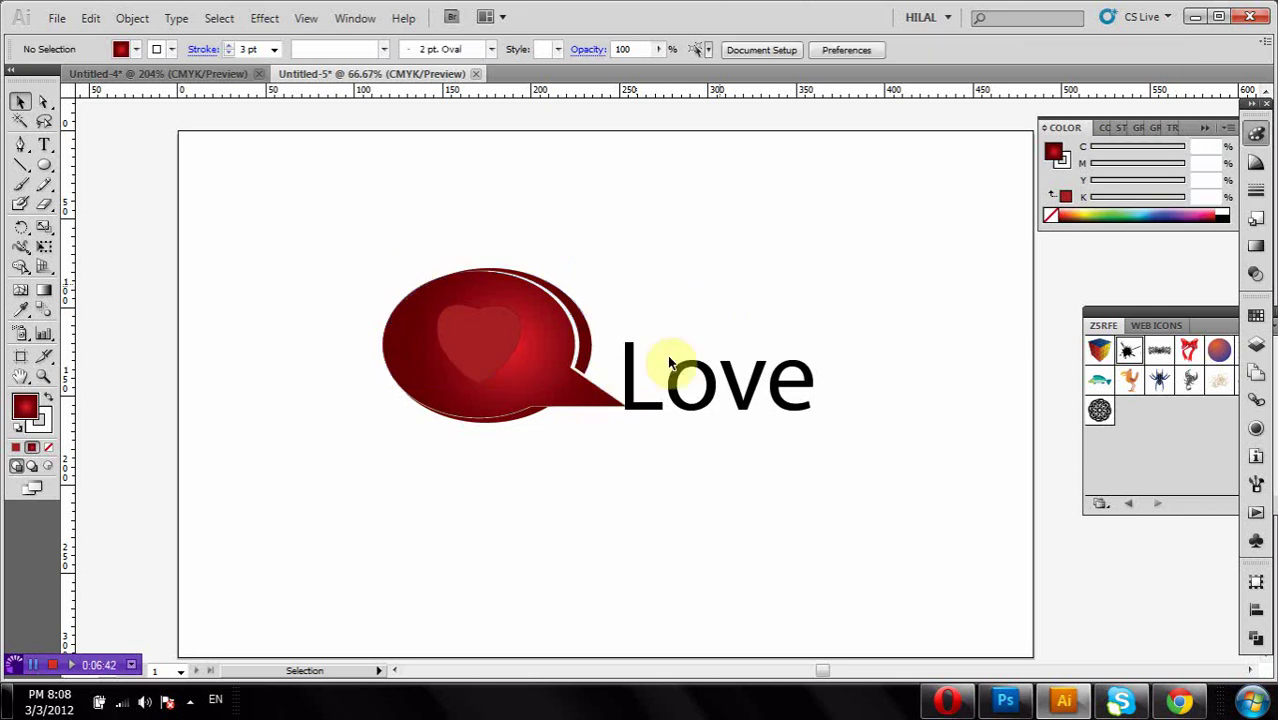
# - Nudge the bubble's lower ellipse path two steps down
pyautogui.click(522, 420)
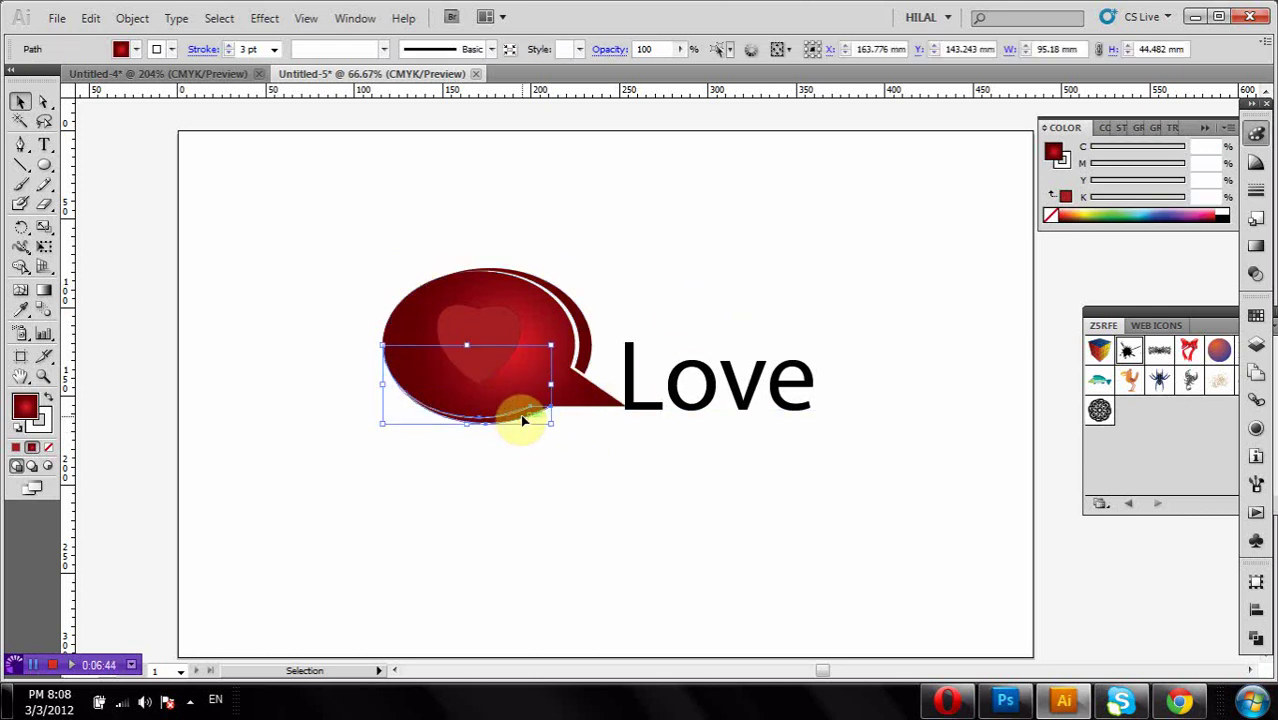
pyautogui.press('Down')
pyautogui.press('Down')
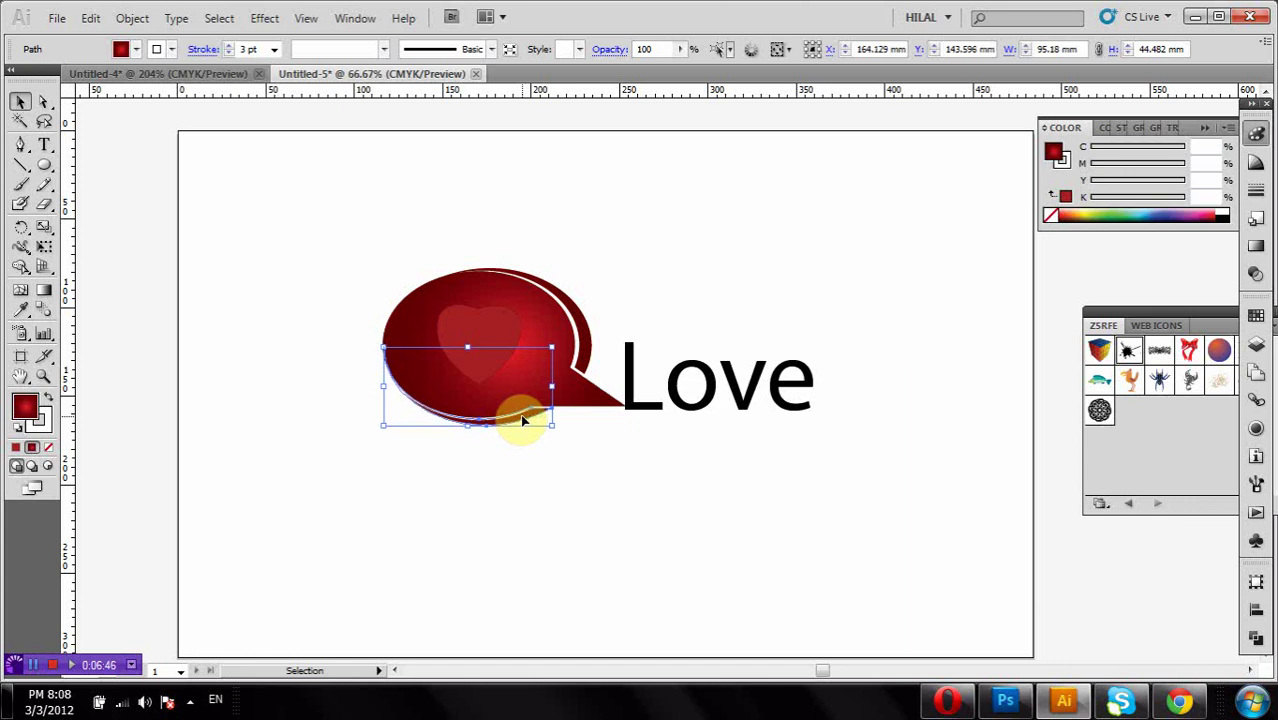
pyautogui.press('Down')
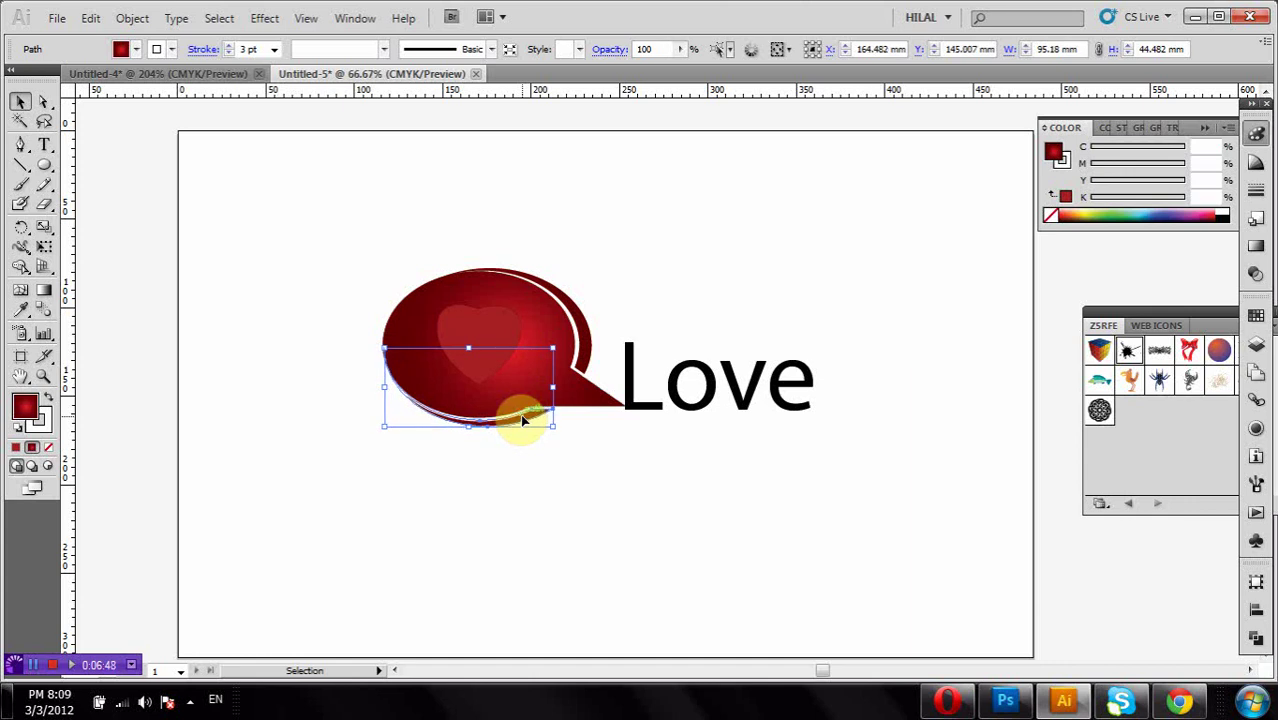
pyautogui.click(521, 539)
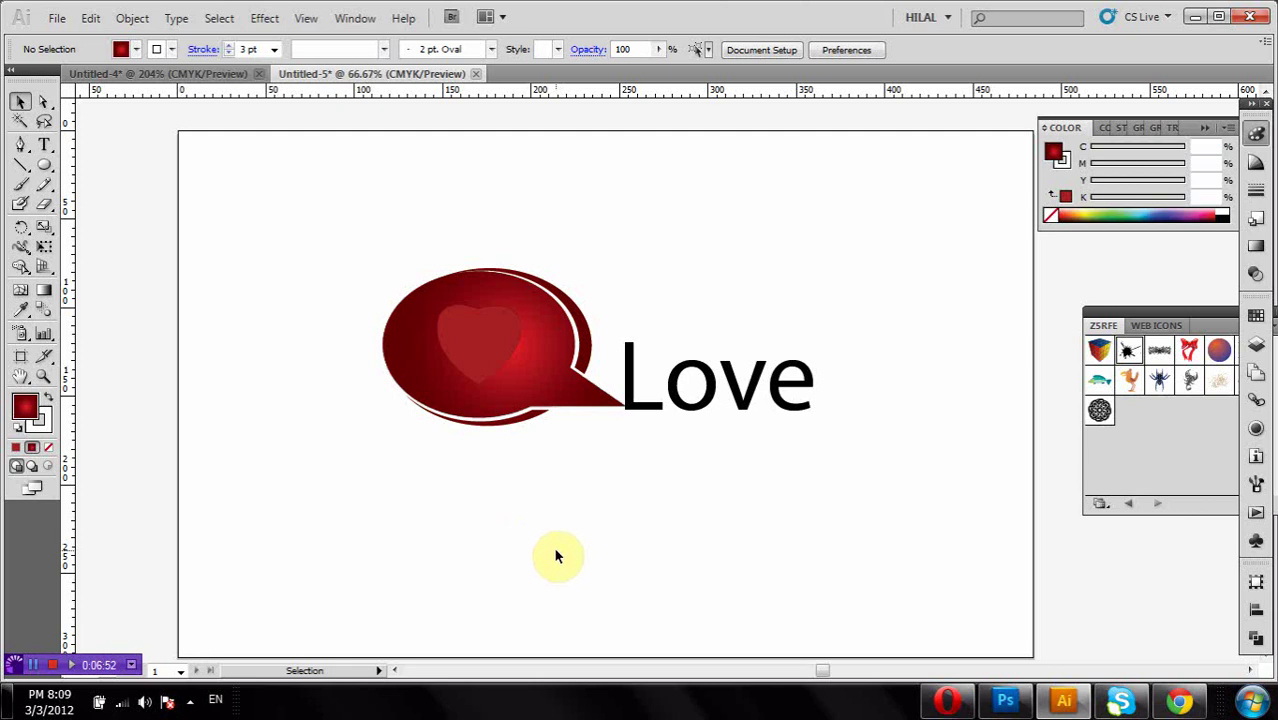
# - Select the speech bubble and try dragging a copy up-left, then undo the copy
pyautogui.click(420, 324)
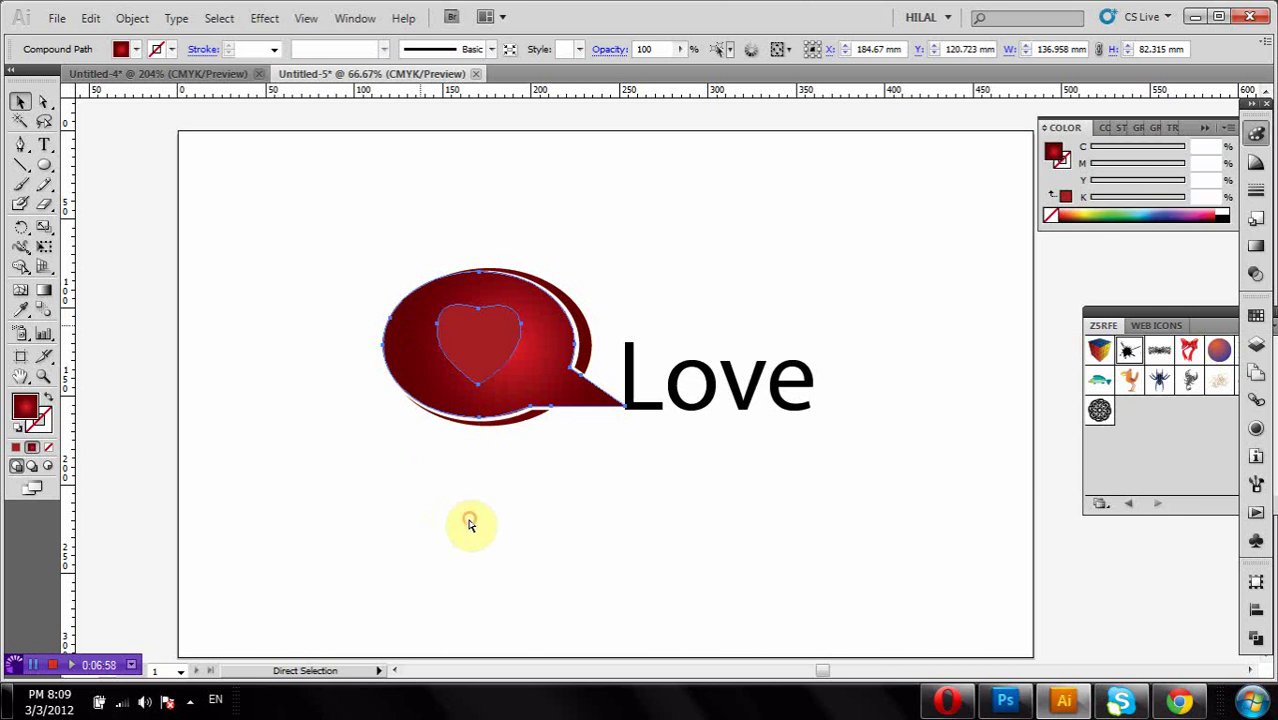
pyautogui.press('v')
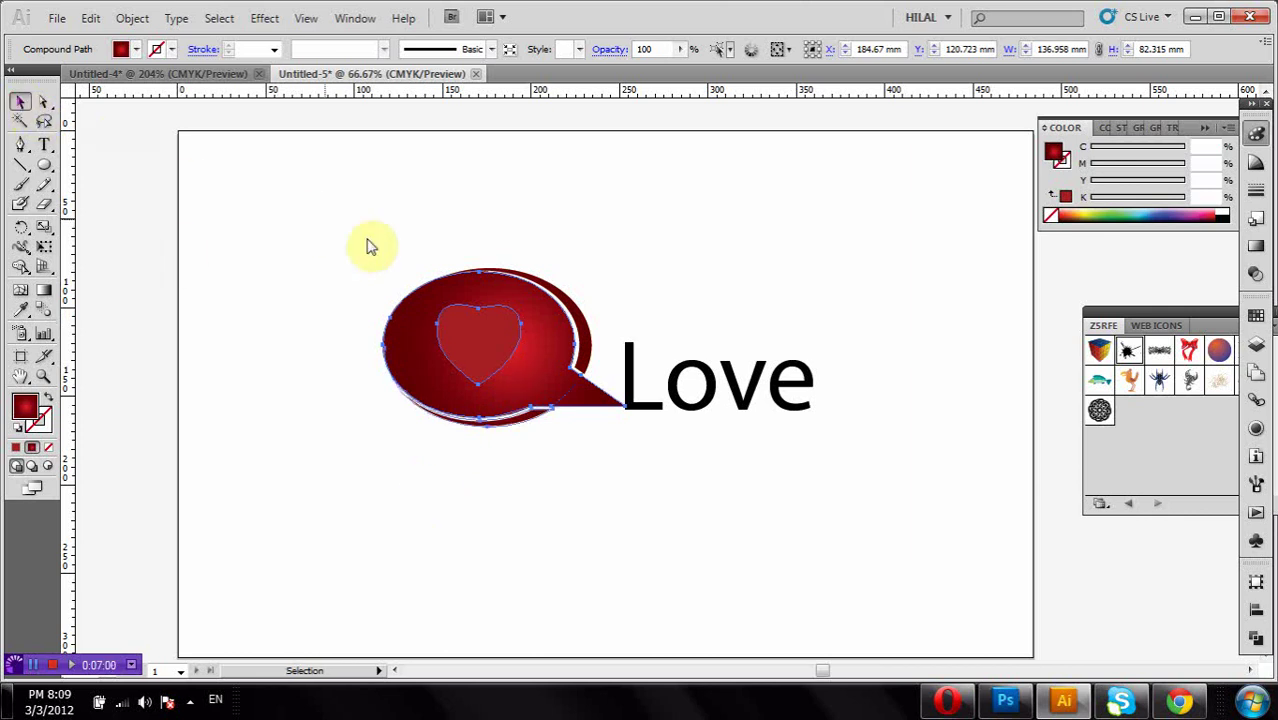
pyautogui.click(363, 264)
pyautogui.click(428, 303)
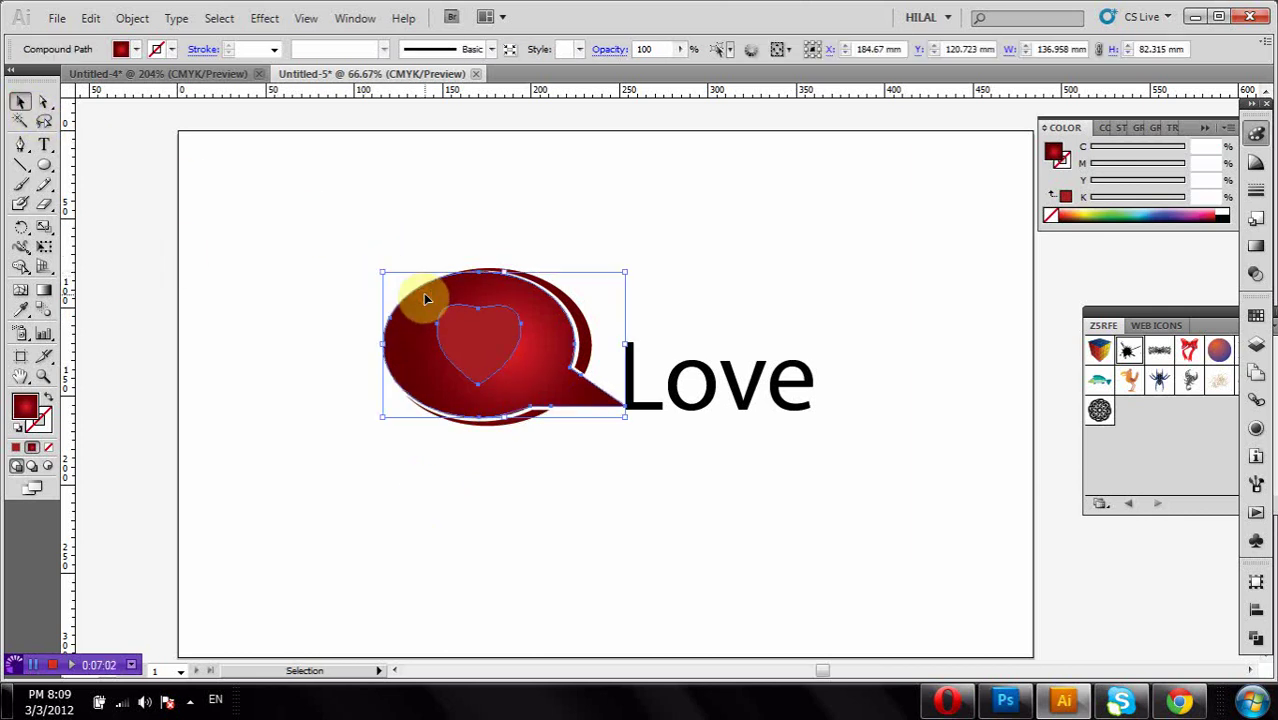
pyautogui.moveTo(428, 303); pyautogui.dragTo(262, 270)
pyautogui.press('a')
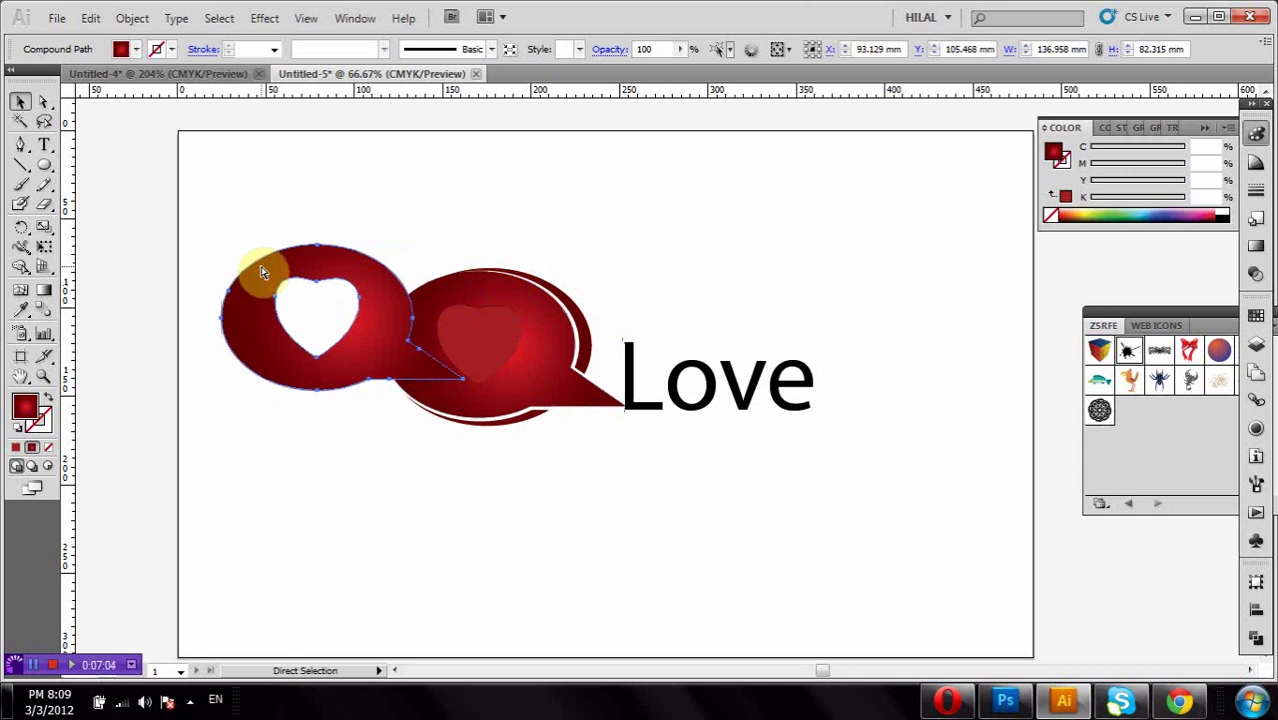
pyautogui.hotkey('ctrl', 'z')
pyautogui.press('v')
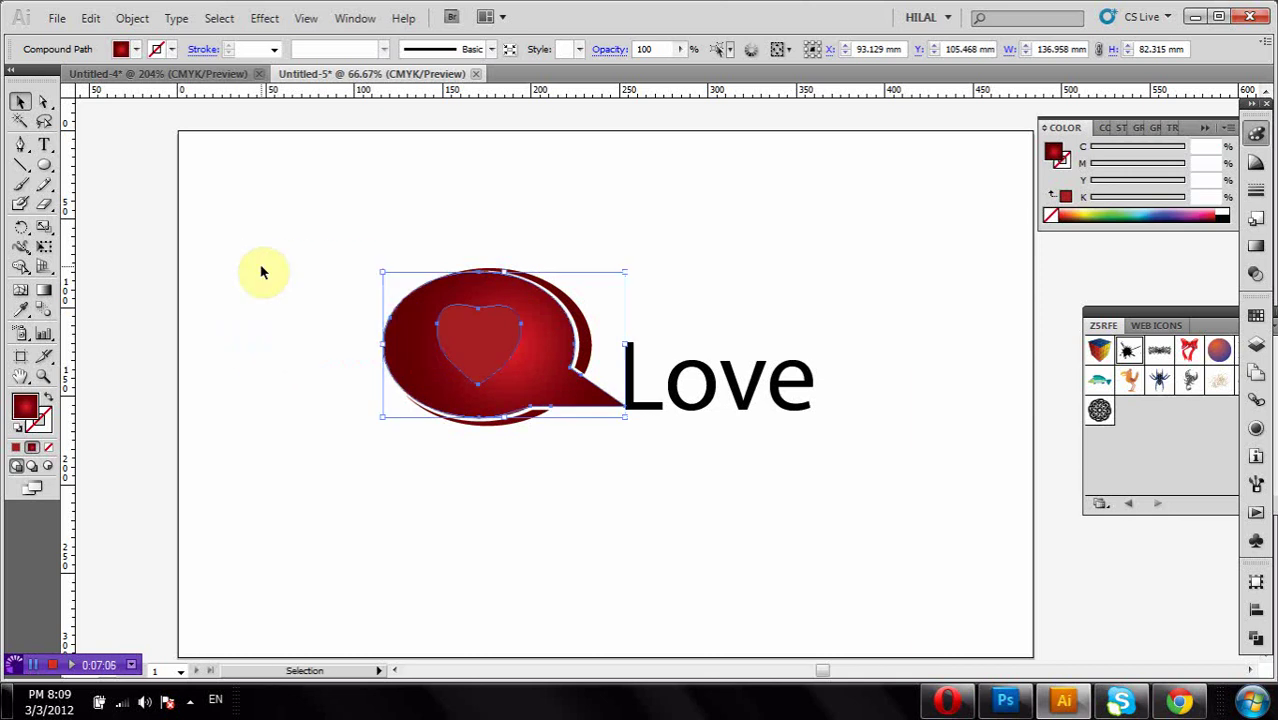
# - Draw an ellipse over the bubble and subtract it with Pathfinder Minus Front
pyautogui.moveTo(58, 172); pyautogui.dragTo(165, 206)
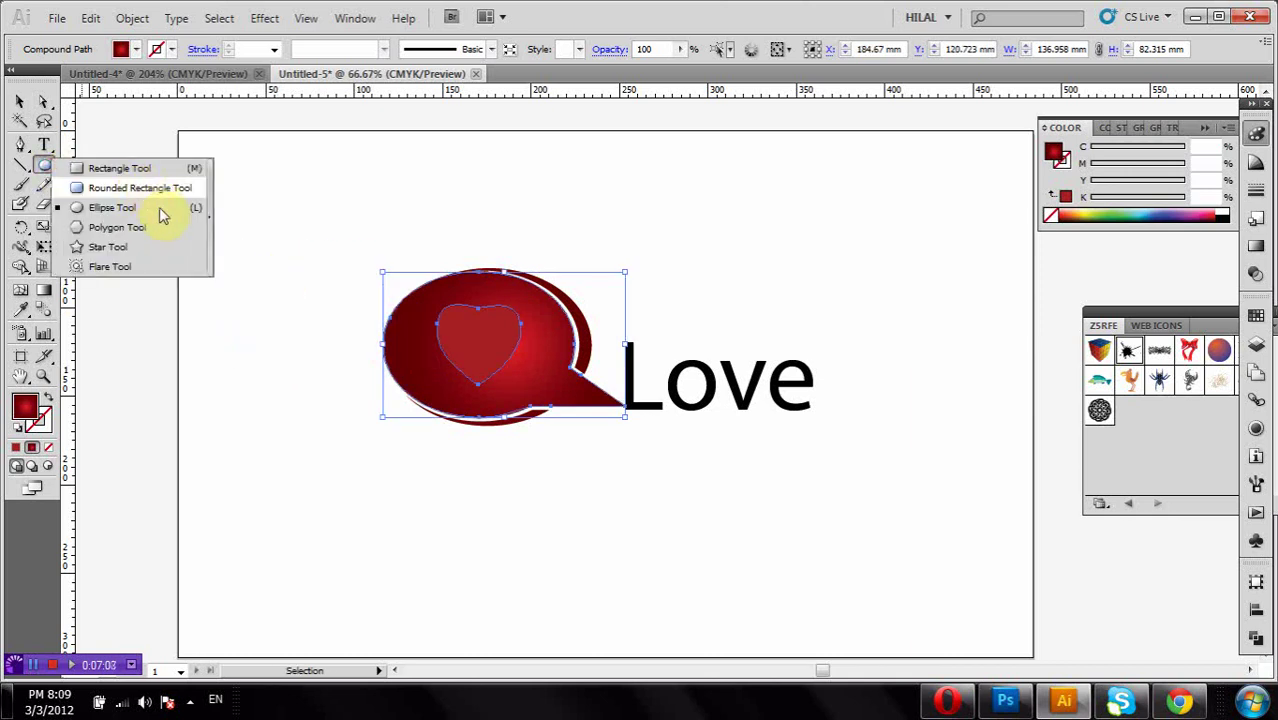
pyautogui.moveTo(200, 249)
pyautogui.mouseDown()
pyautogui.moveTo(414, 420)
pyautogui.moveTo(413, 436)
pyautogui.mouseUp()
pyautogui.click(20, 101)
pyautogui.moveTo(266, 281); pyautogui.dragTo(470, 311)
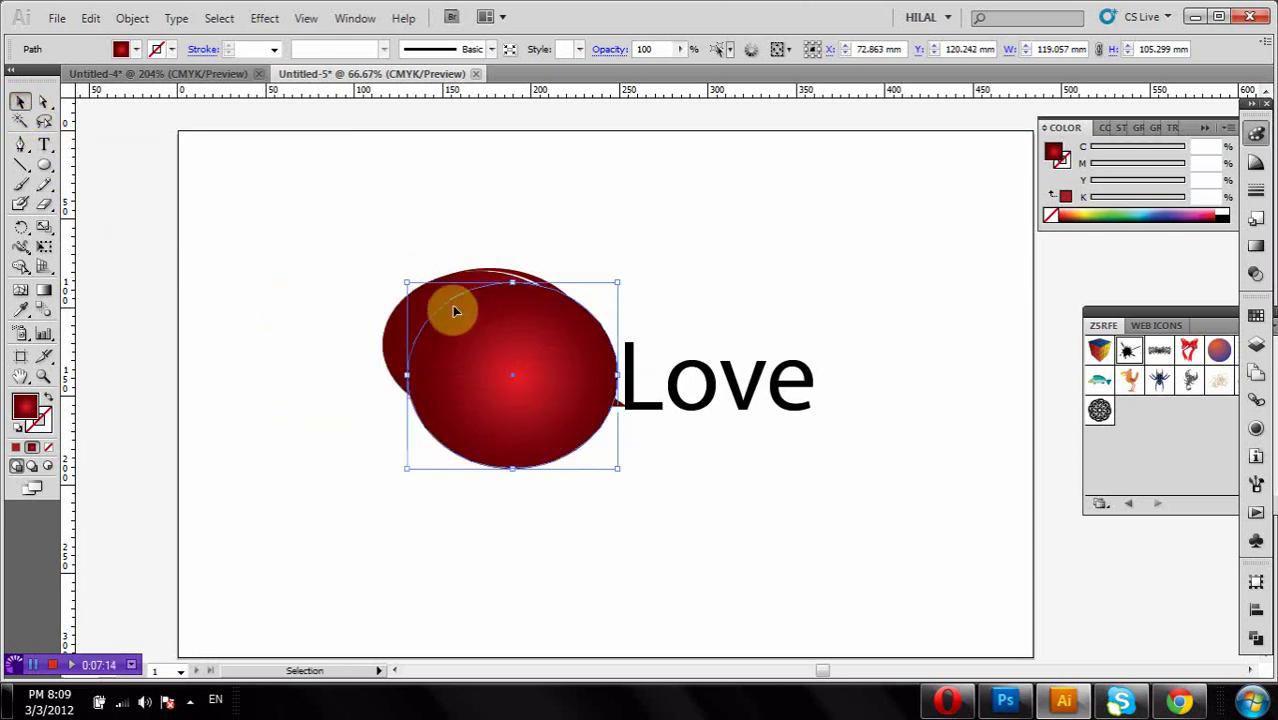
pyautogui.keyDown('shift'); pyautogui.click(408, 290); pyautogui.keyUp('shift')
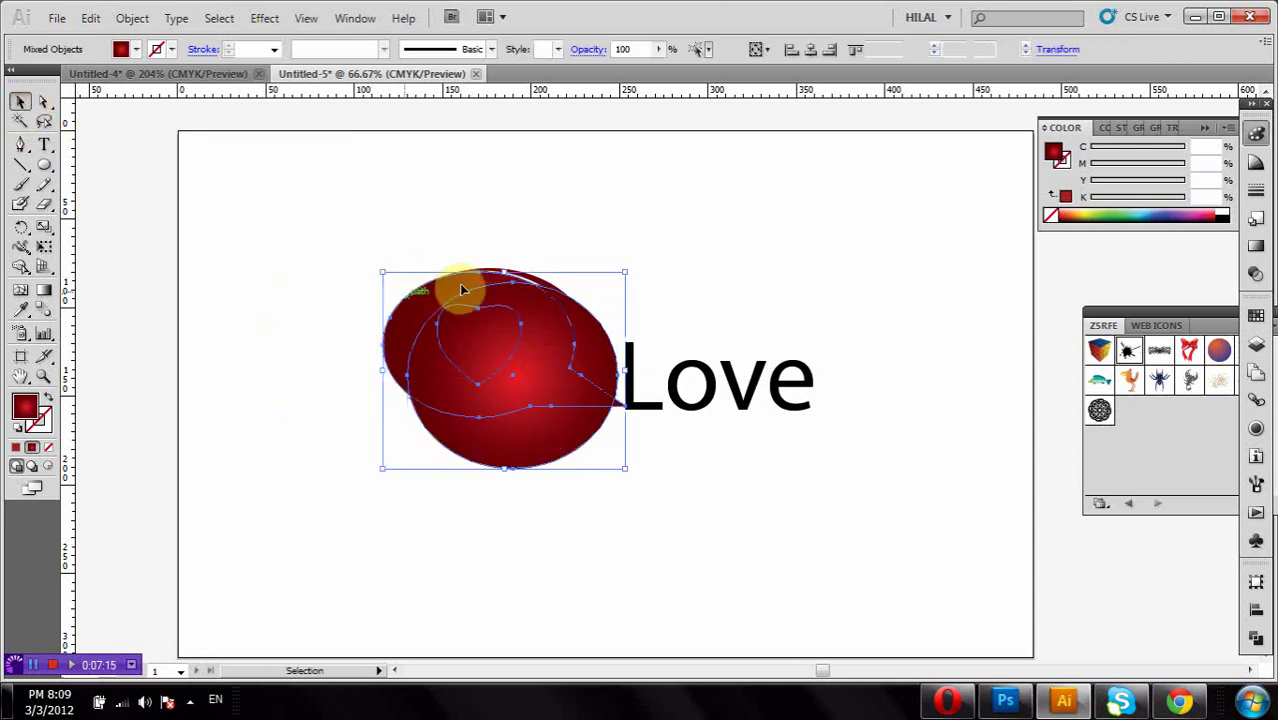
pyautogui.click(1260, 637)
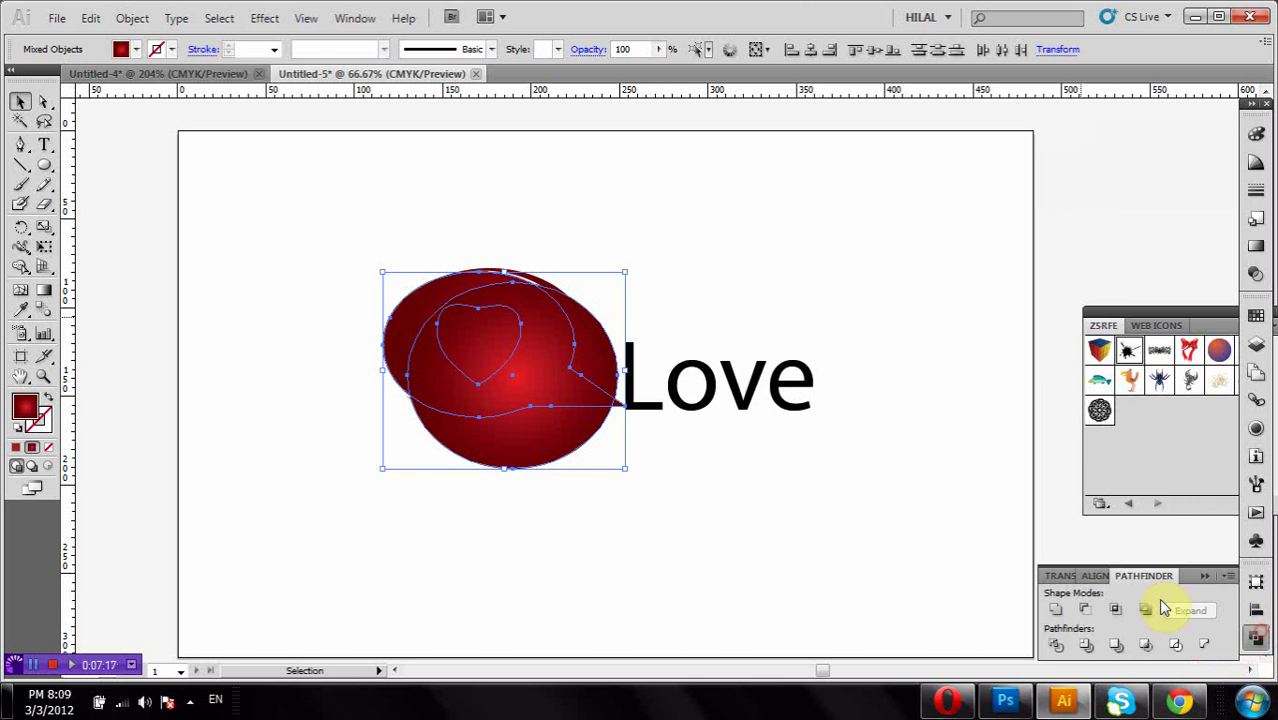
pyautogui.click(1085, 609)
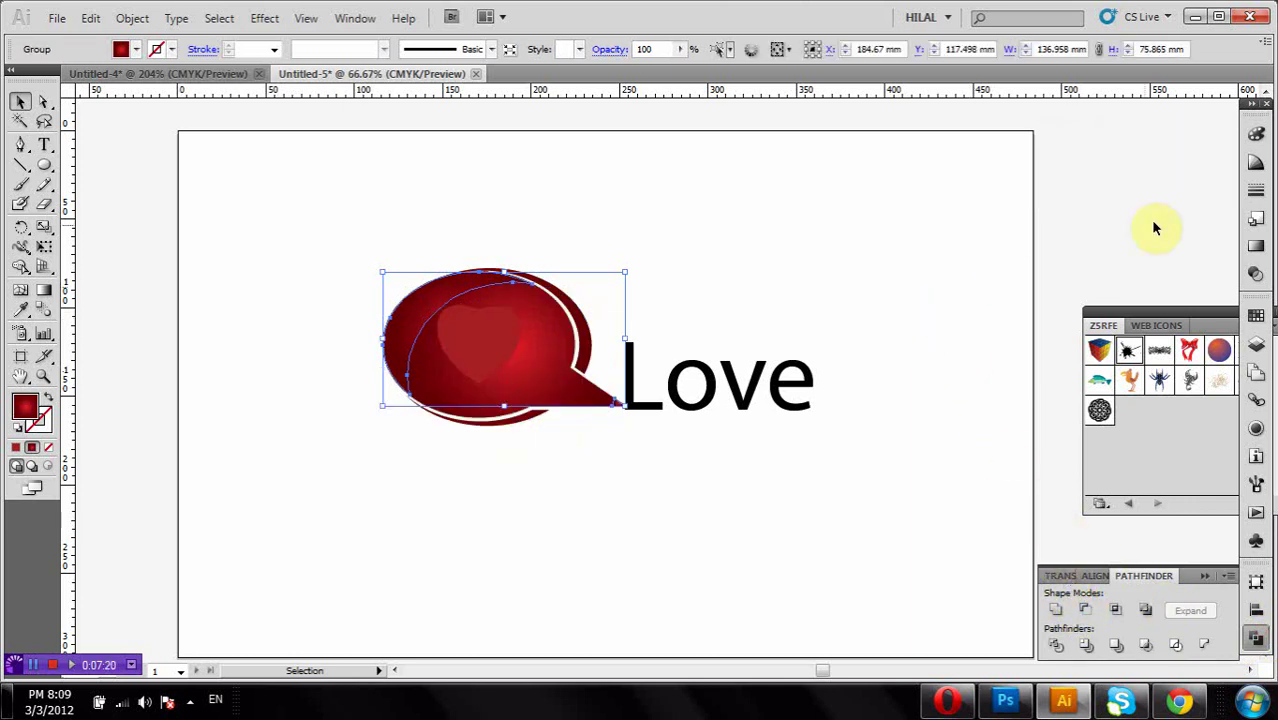
# - Give the crescent a linear gradient with both stops white and the midpoint shifted left
pyautogui.click(1257, 242)
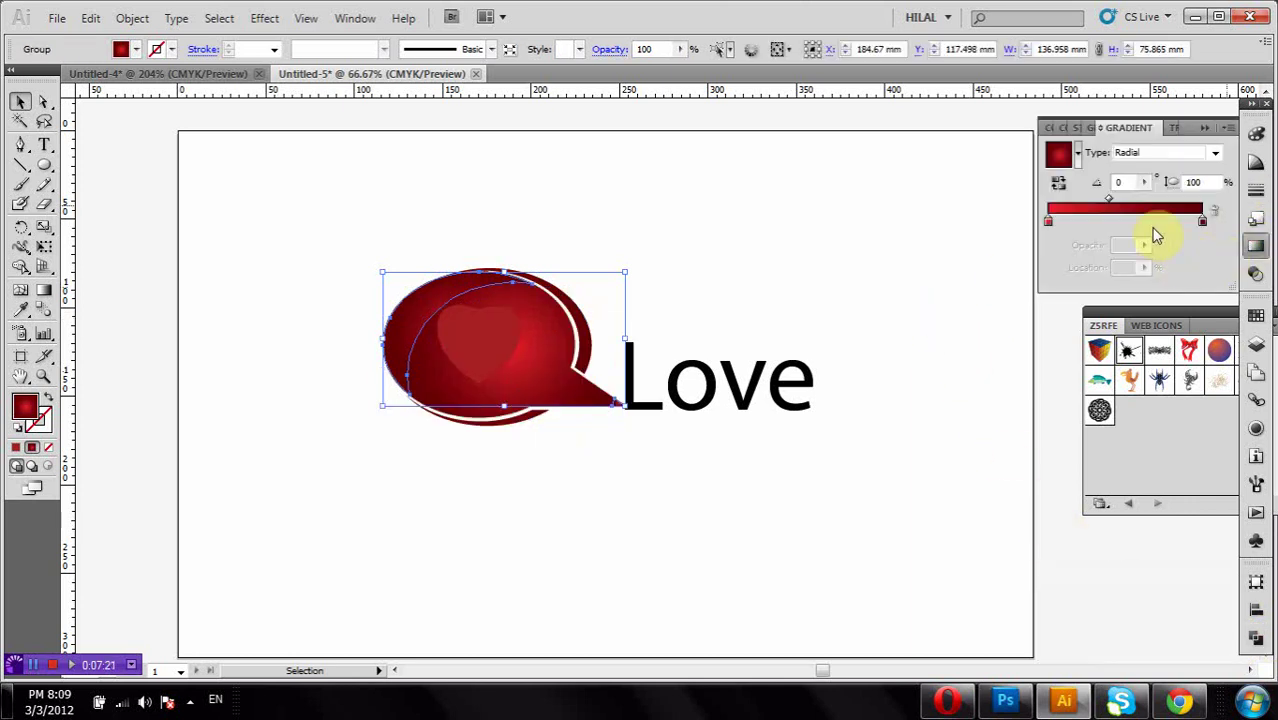
pyautogui.click(1077, 162)
pyautogui.click(1064, 164)
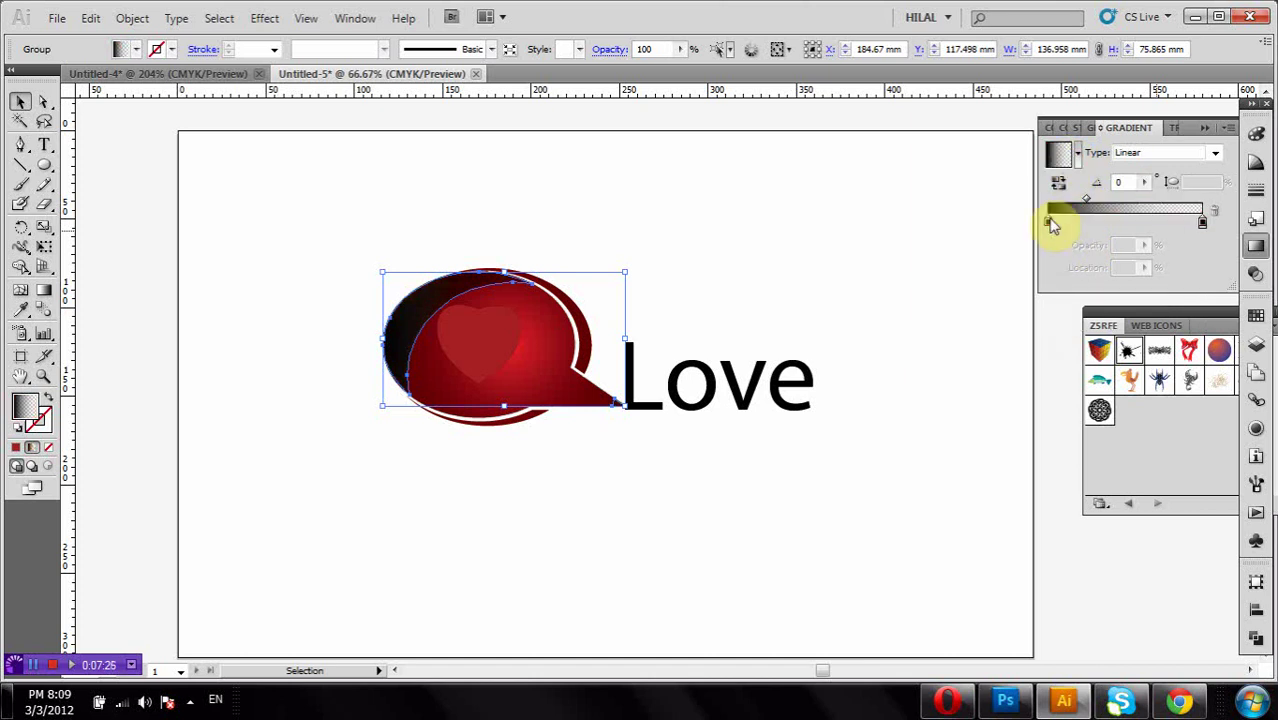
pyautogui.doubleClick(1050, 223)
pyautogui.moveTo(1124, 316); pyautogui.dragTo(1110, 309)
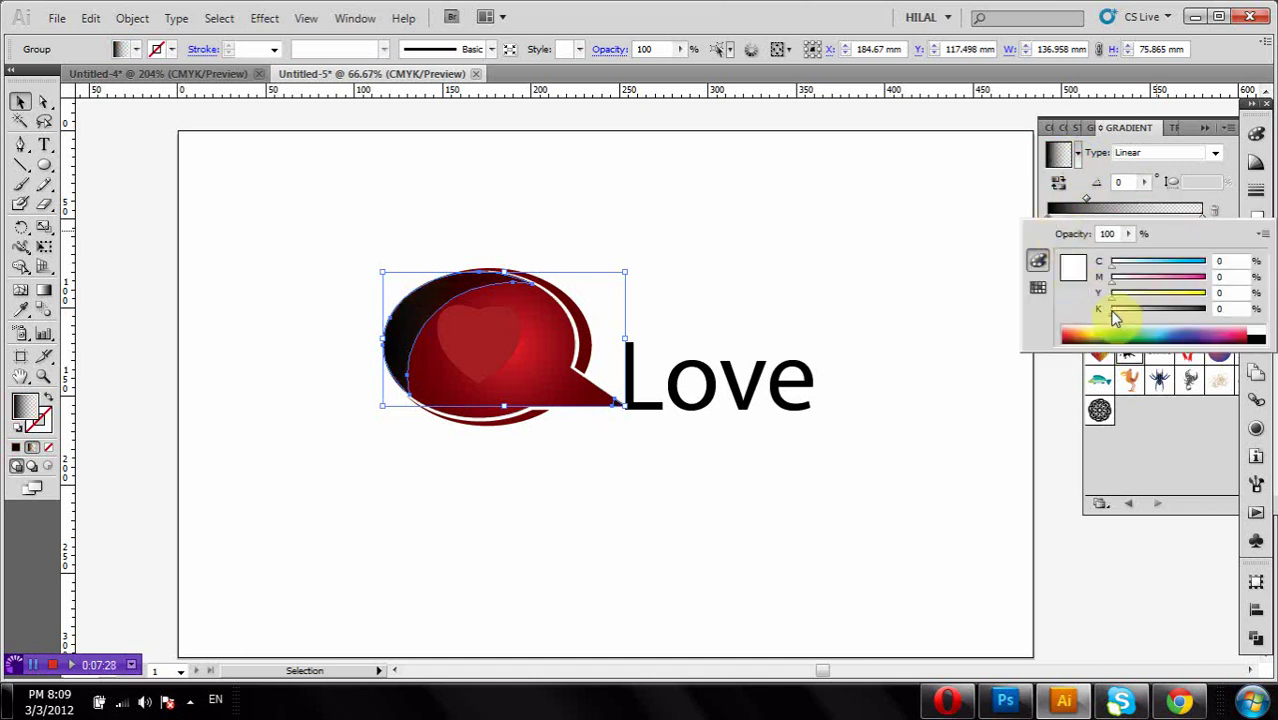
pyautogui.click(1090, 203)
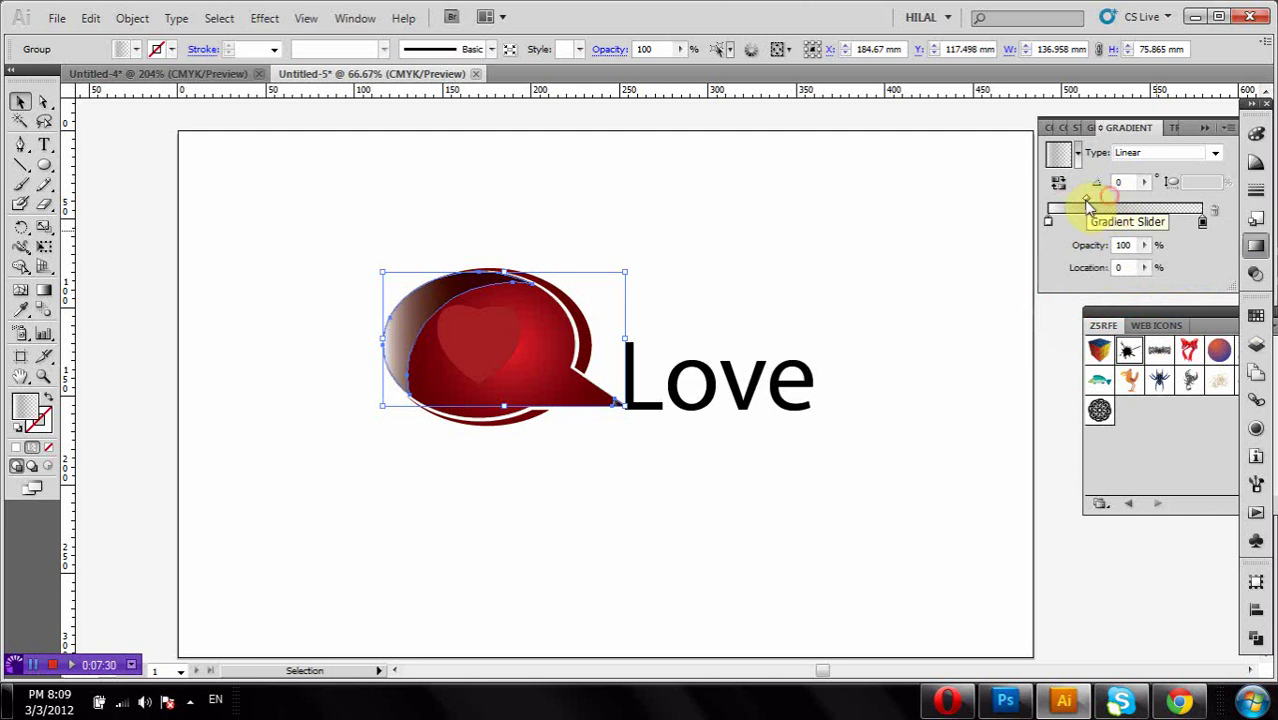
pyautogui.moveTo(1088, 200); pyautogui.dragTo(1146, 202)
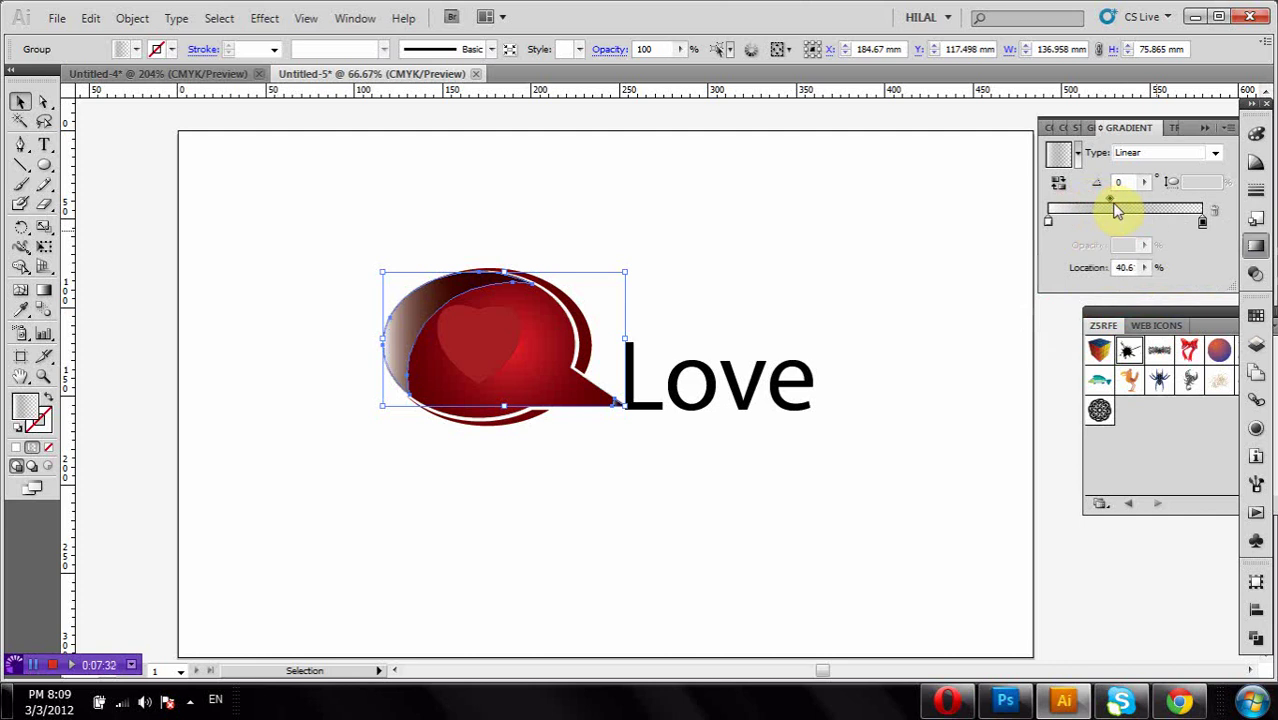
pyautogui.doubleClick(1203, 224)
pyautogui.moveTo(1136, 319); pyautogui.dragTo(1104, 314)
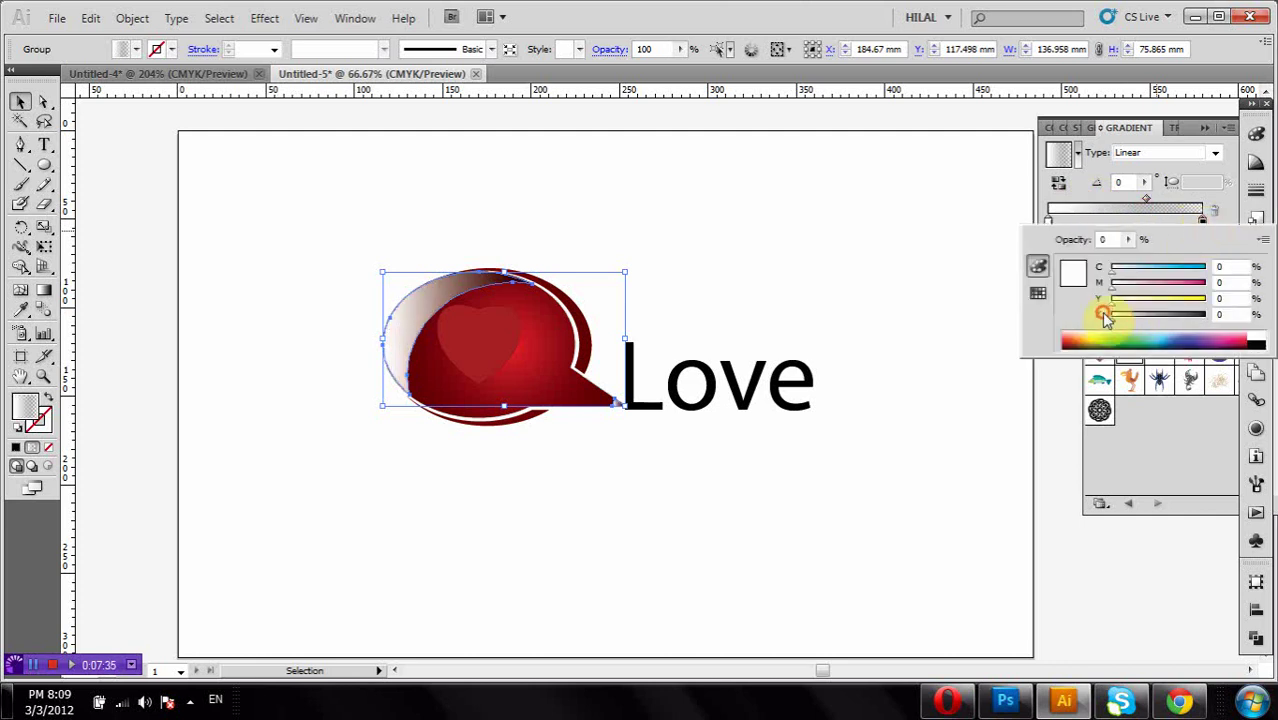
pyautogui.click(1050, 222)
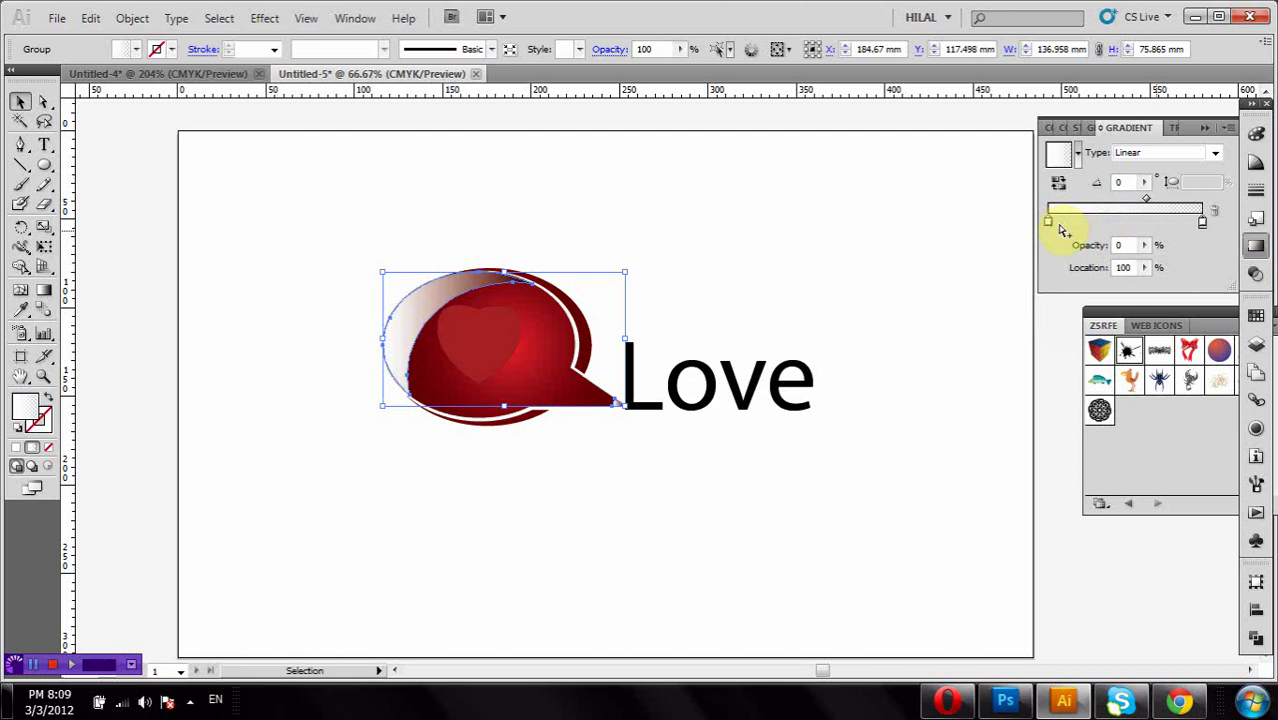
pyautogui.moveTo(1147, 200); pyautogui.dragTo(1122, 203)
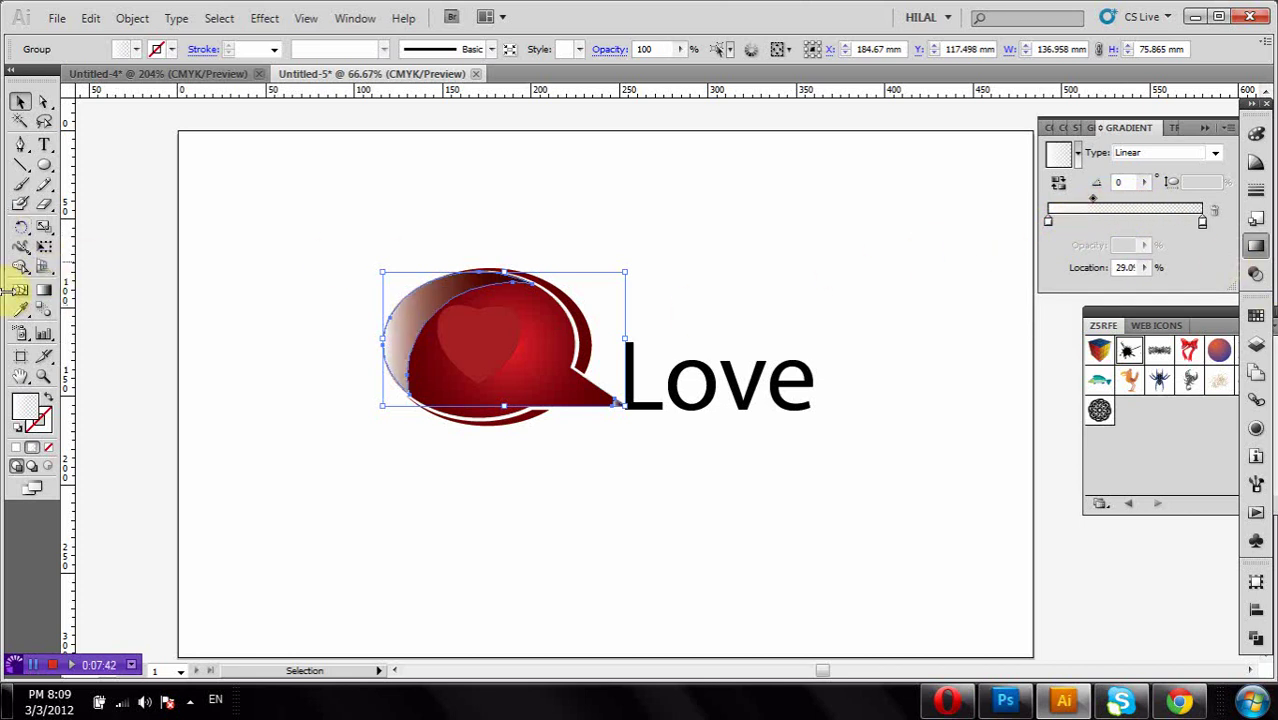
# - Angle the gradient diagonally across the crescent at about -42.5° and preview the highlight
pyautogui.click(43, 291)
pyautogui.moveTo(326, 250); pyautogui.dragTo(458, 352)
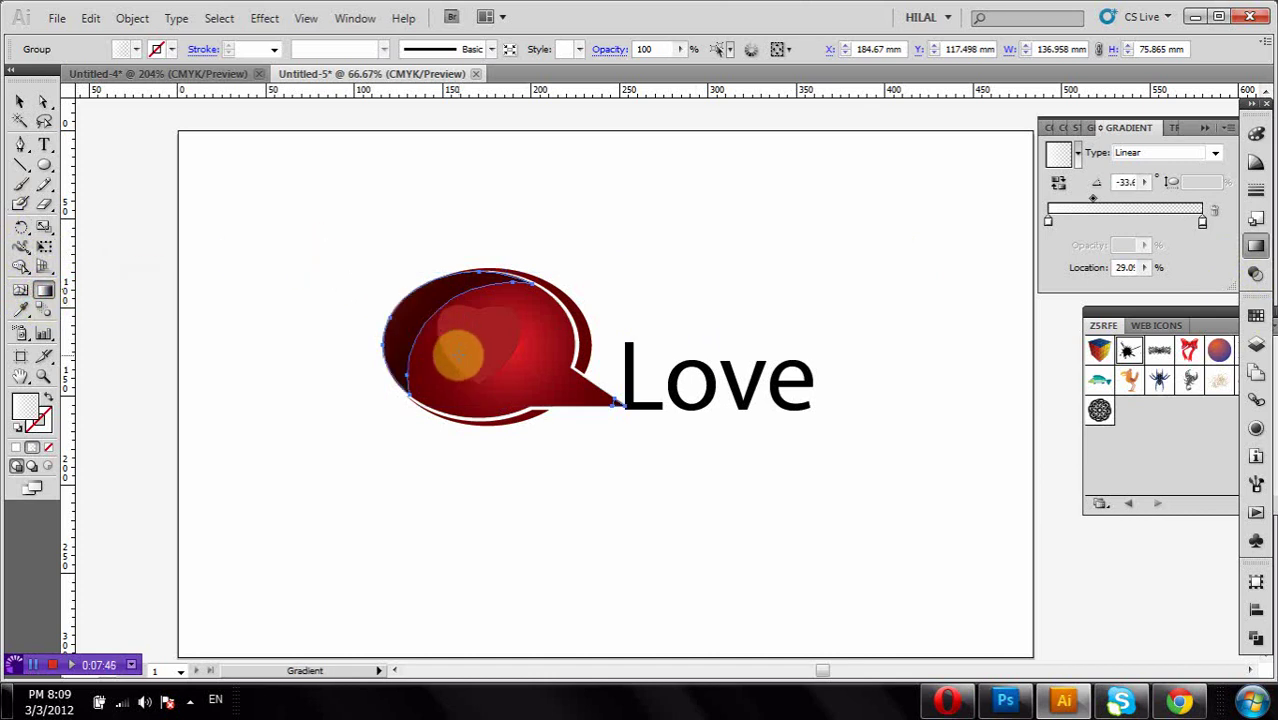
pyautogui.moveTo(411, 300)
pyautogui.mouseDown()
pyautogui.moveTo(470, 358)
pyautogui.moveTo(451, 354)
pyautogui.mouseUp()
pyautogui.click(19, 101)
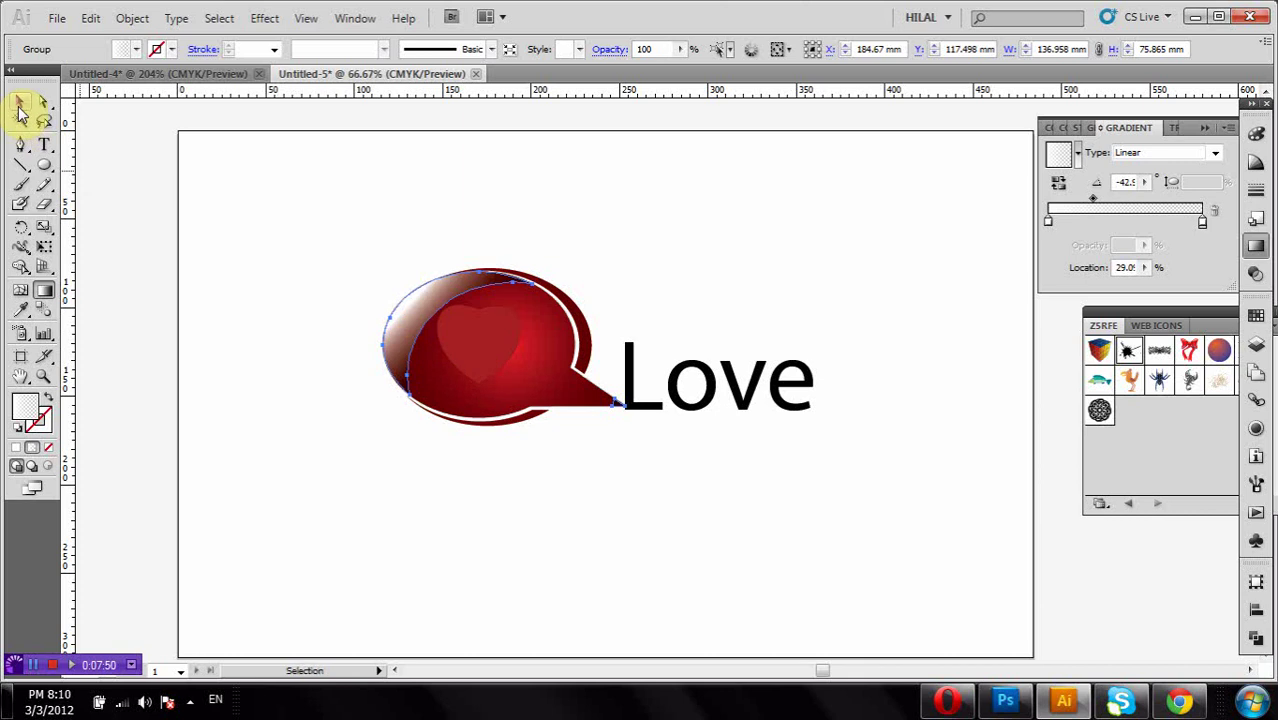
pyautogui.click(178, 135)
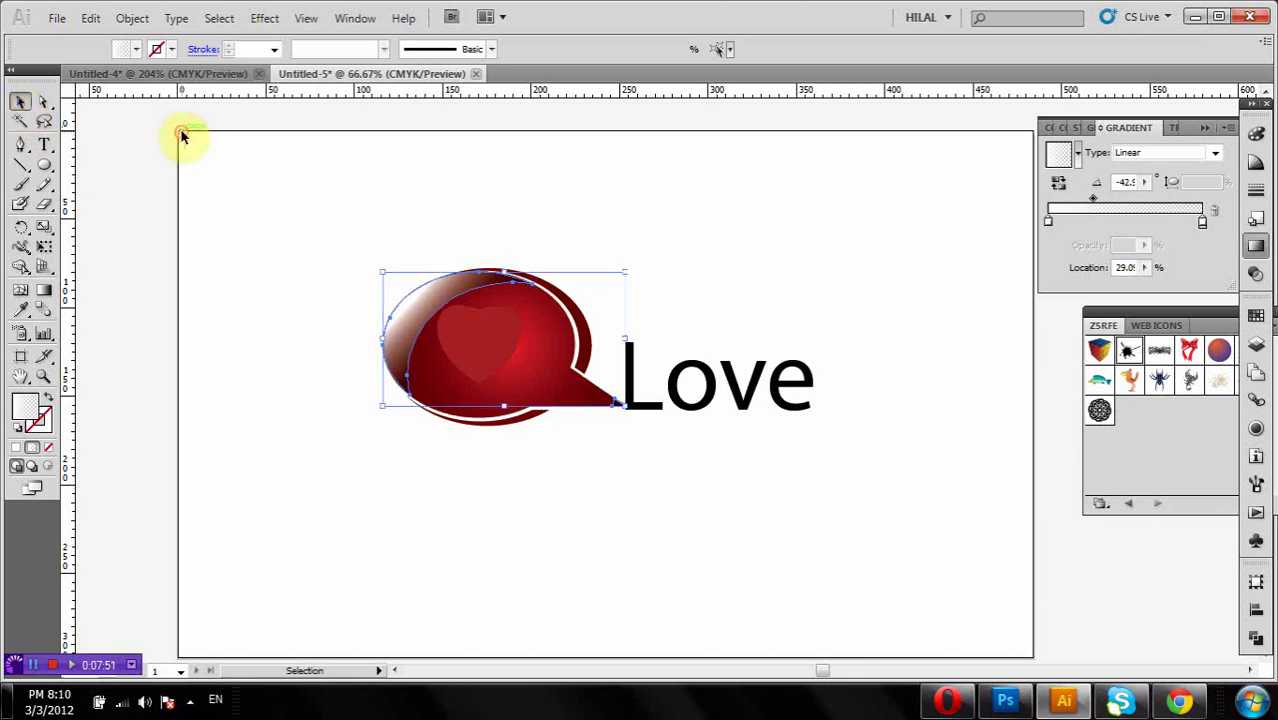
pyautogui.click(408, 307)
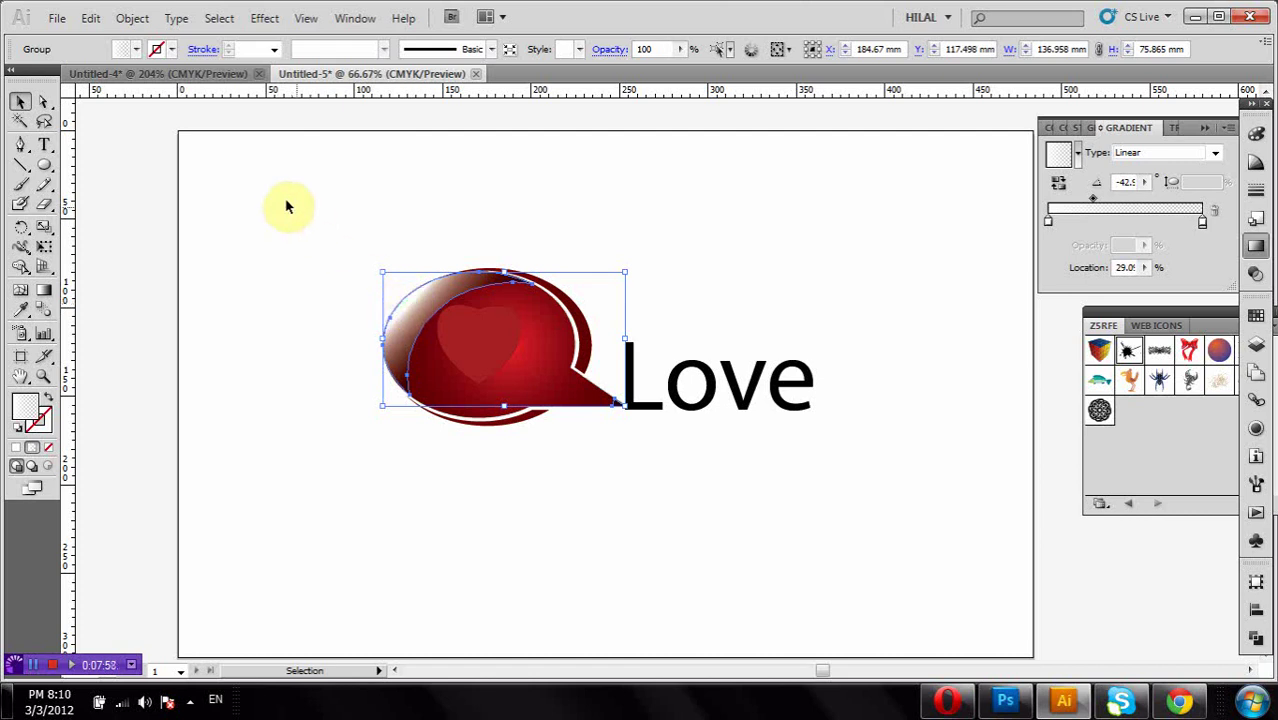
# - Expand the highlight's appearance and pull it out of the bubble for inspection
pyautogui.click(135, 19)
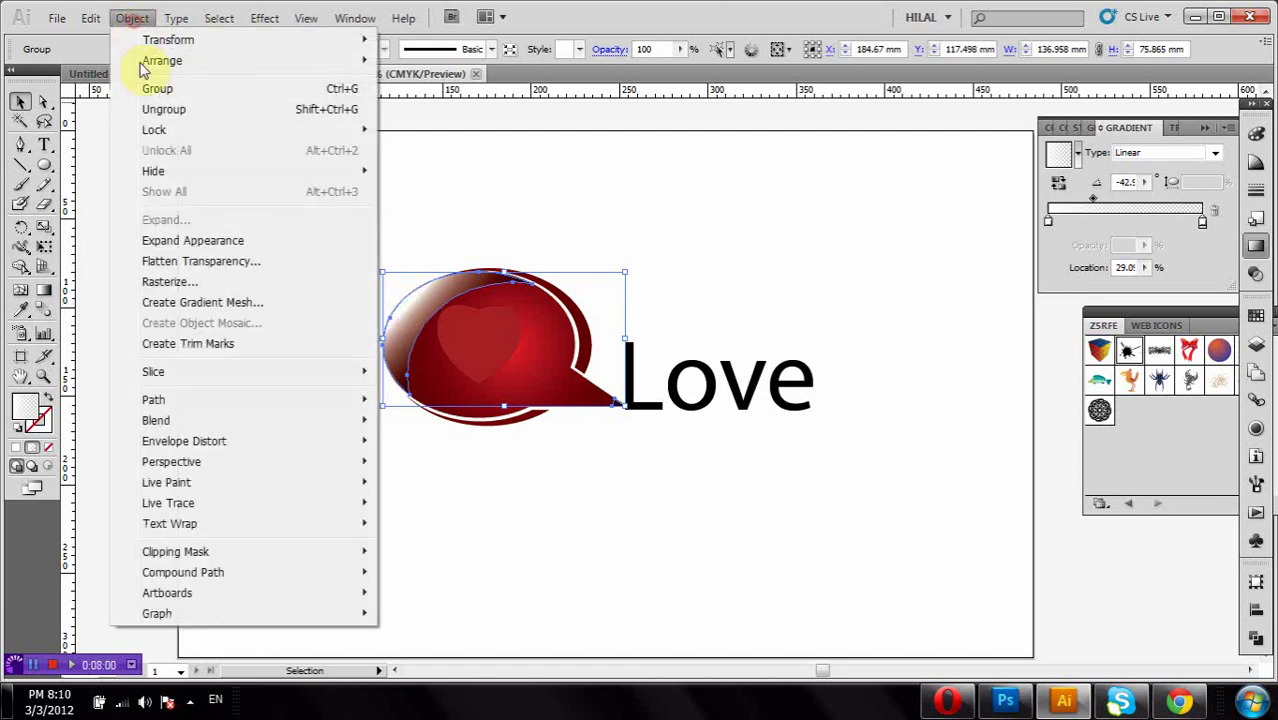
pyautogui.click(213, 242)
pyautogui.click(658, 250)
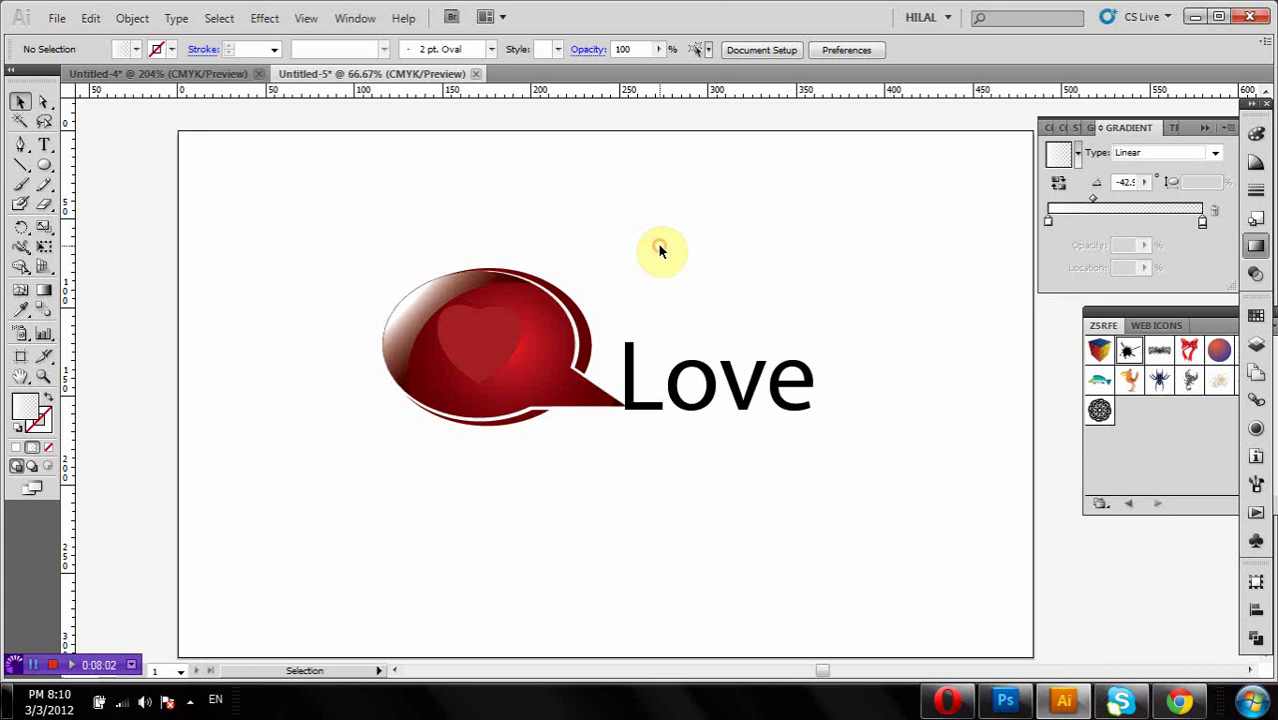
pyautogui.click(428, 301)
pyautogui.moveTo(428, 301); pyautogui.dragTo(293, 243)
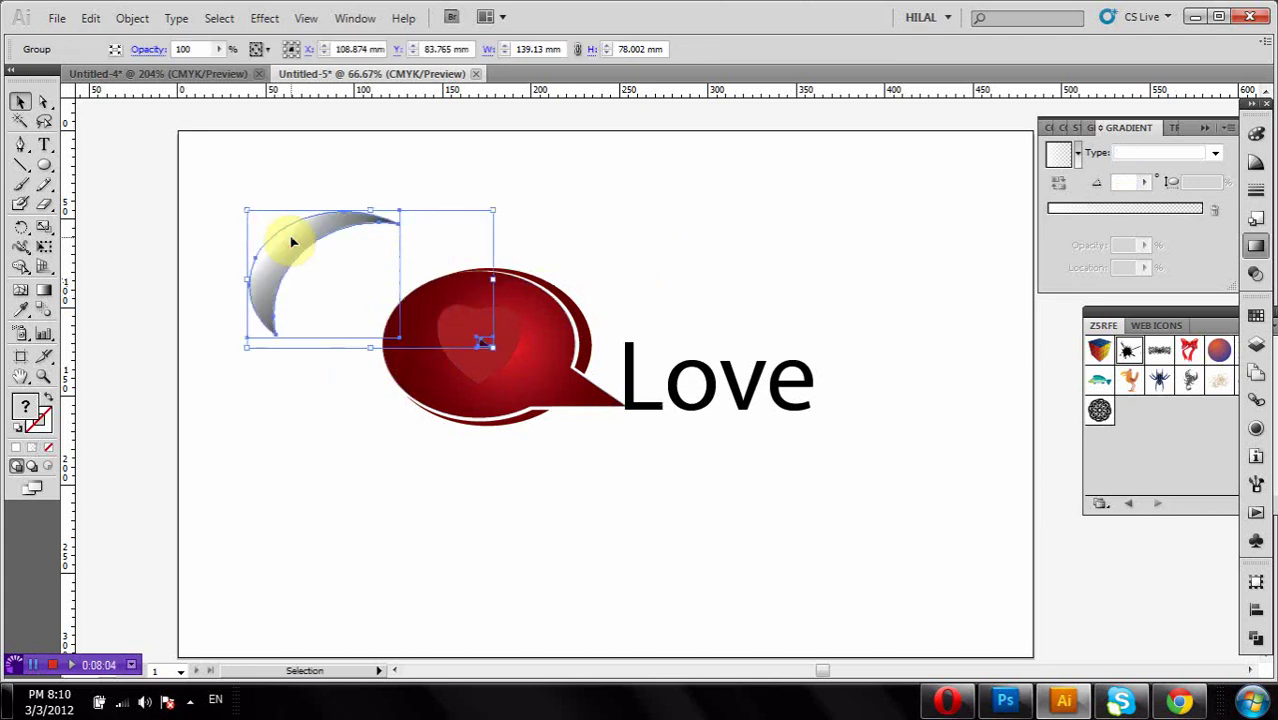
pyautogui.hotkey('ctrl', 'z')
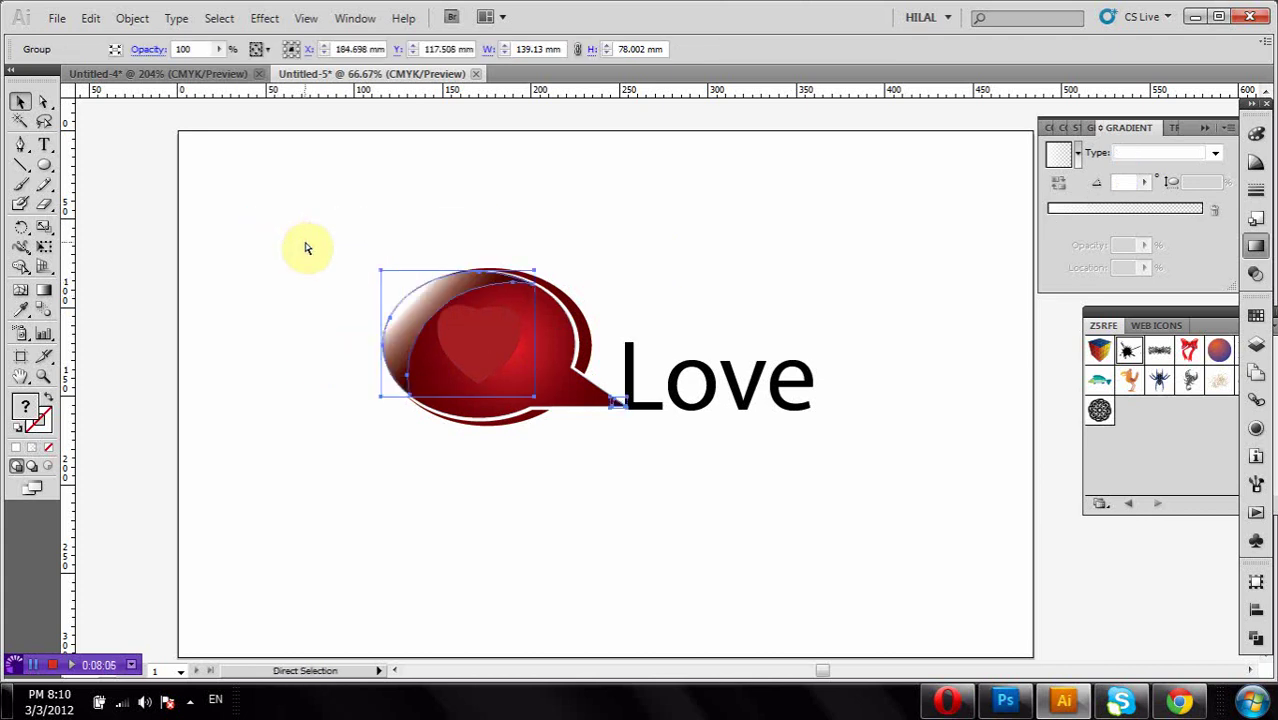
pyautogui.moveTo(414, 297); pyautogui.dragTo(297, 230)
# - Ungroup the highlight pieces and move a small stray piece aside
pyautogui.rightClick(297, 232)
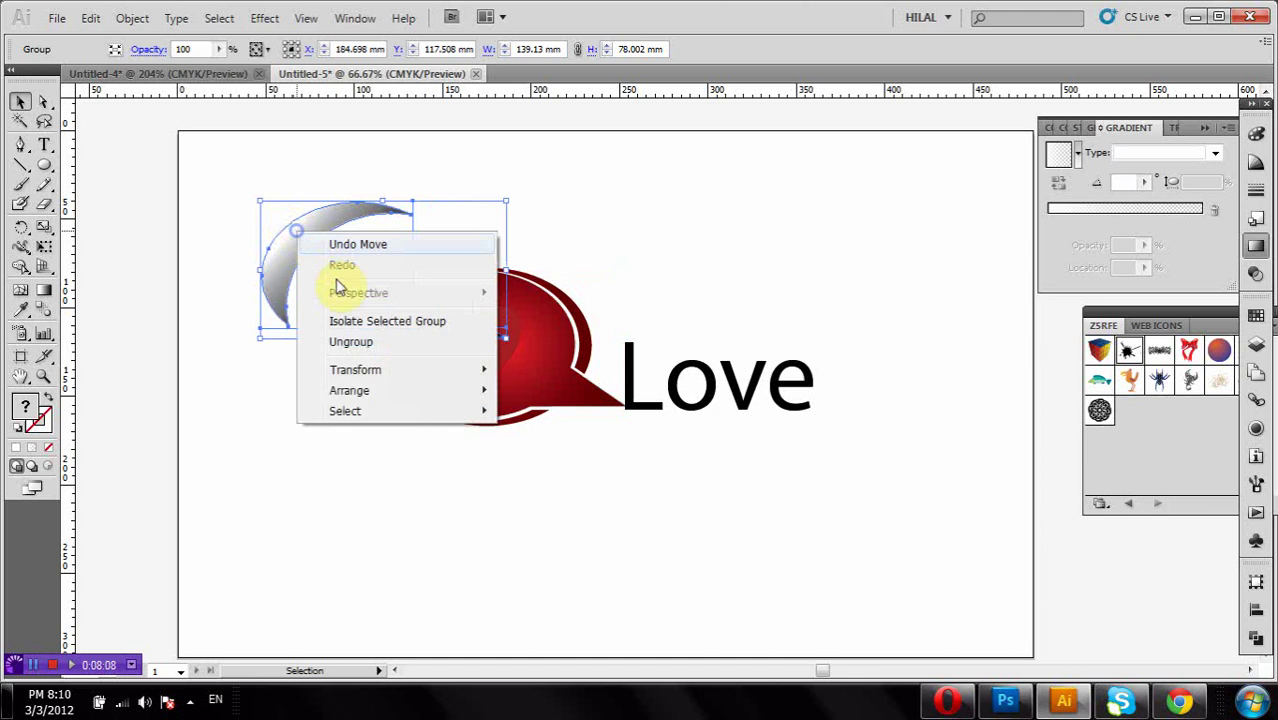
pyautogui.click(325, 341)
pyautogui.click(342, 434)
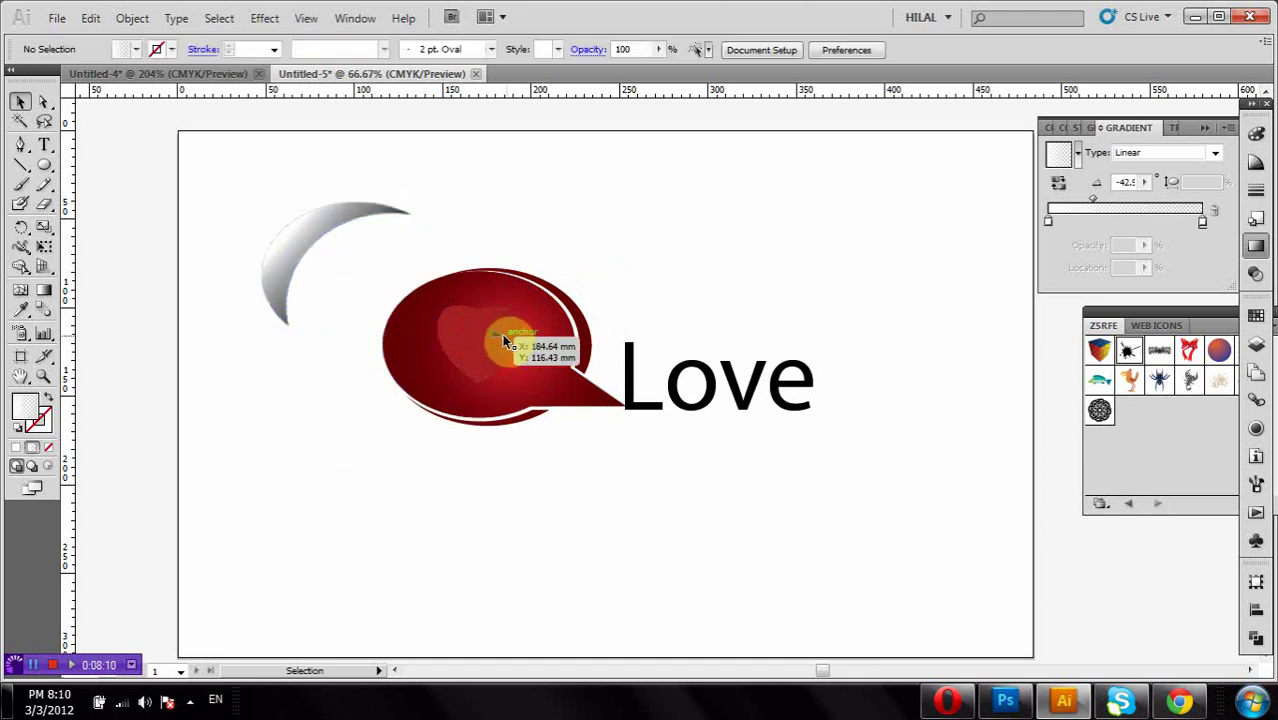
pyautogui.moveTo(503, 340); pyautogui.dragTo(730, 175)
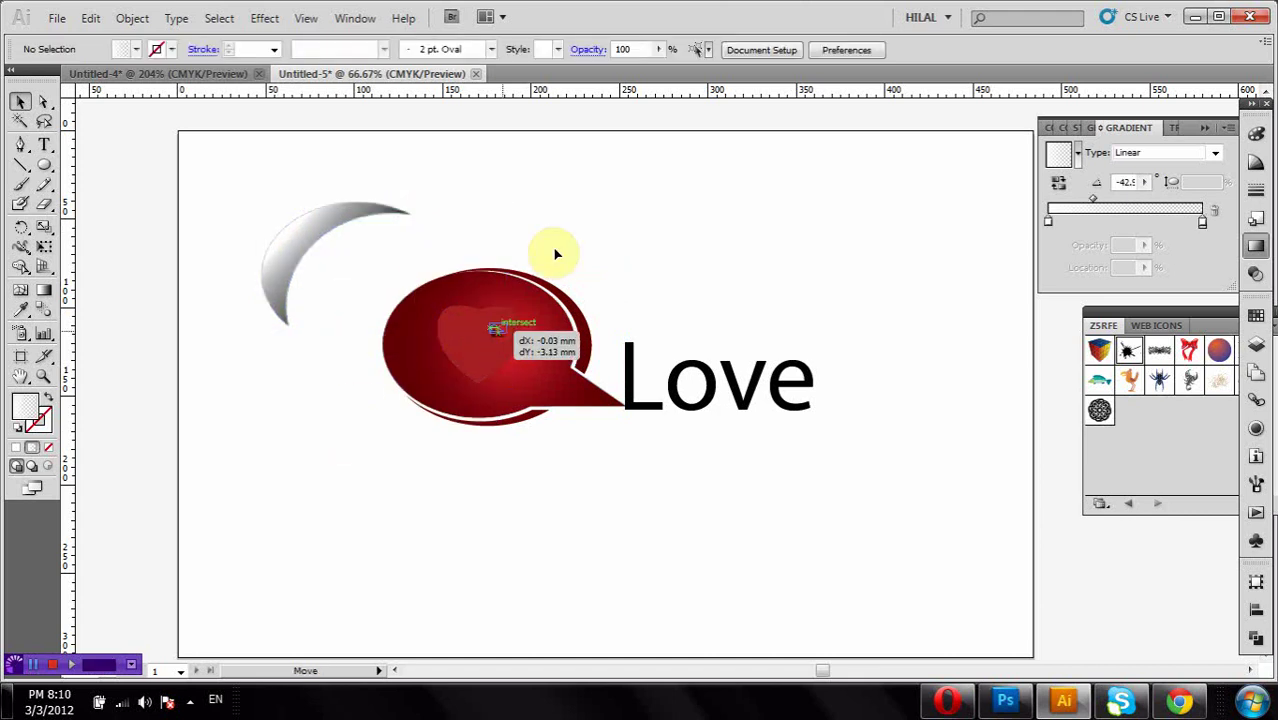
pyautogui.click(390, 236)
pyautogui.rightClick(325, 229)
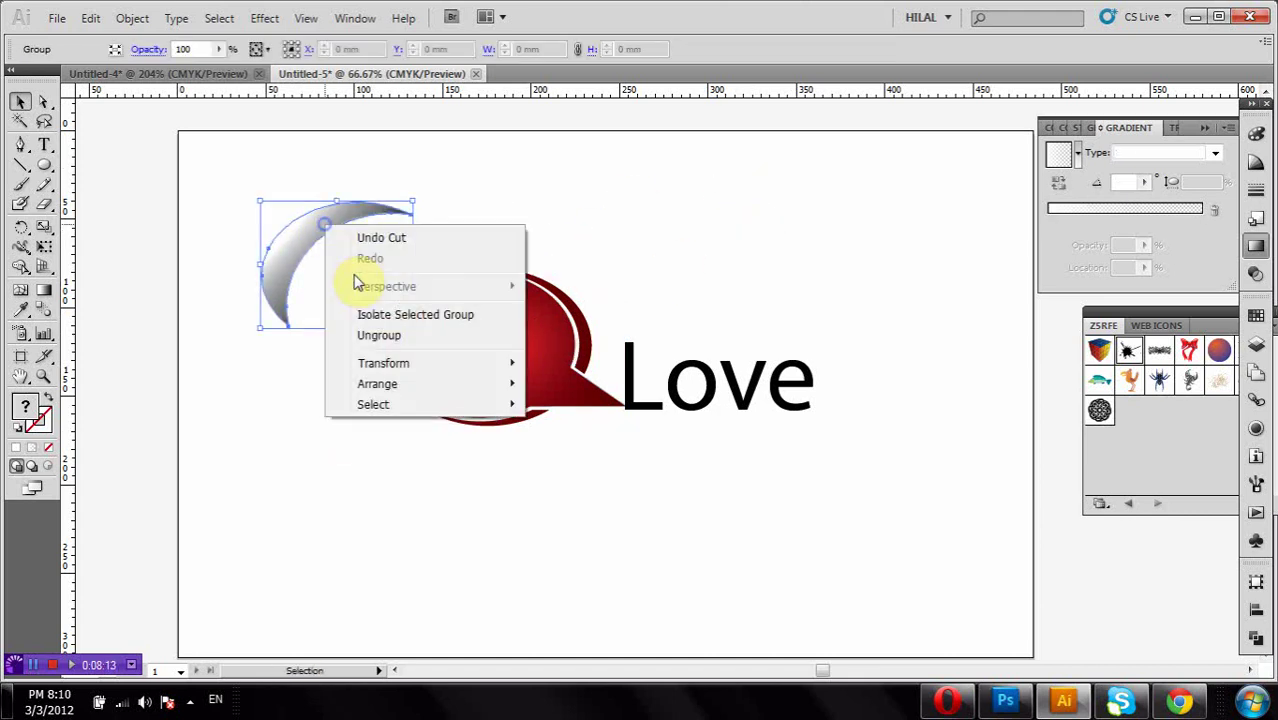
pyautogui.click(375, 336)
pyautogui.click(337, 379)
# - Delete the dark crescent underneath and move the white crescent back onto the bubble
pyautogui.moveTo(300, 231); pyautogui.dragTo(524, 185)
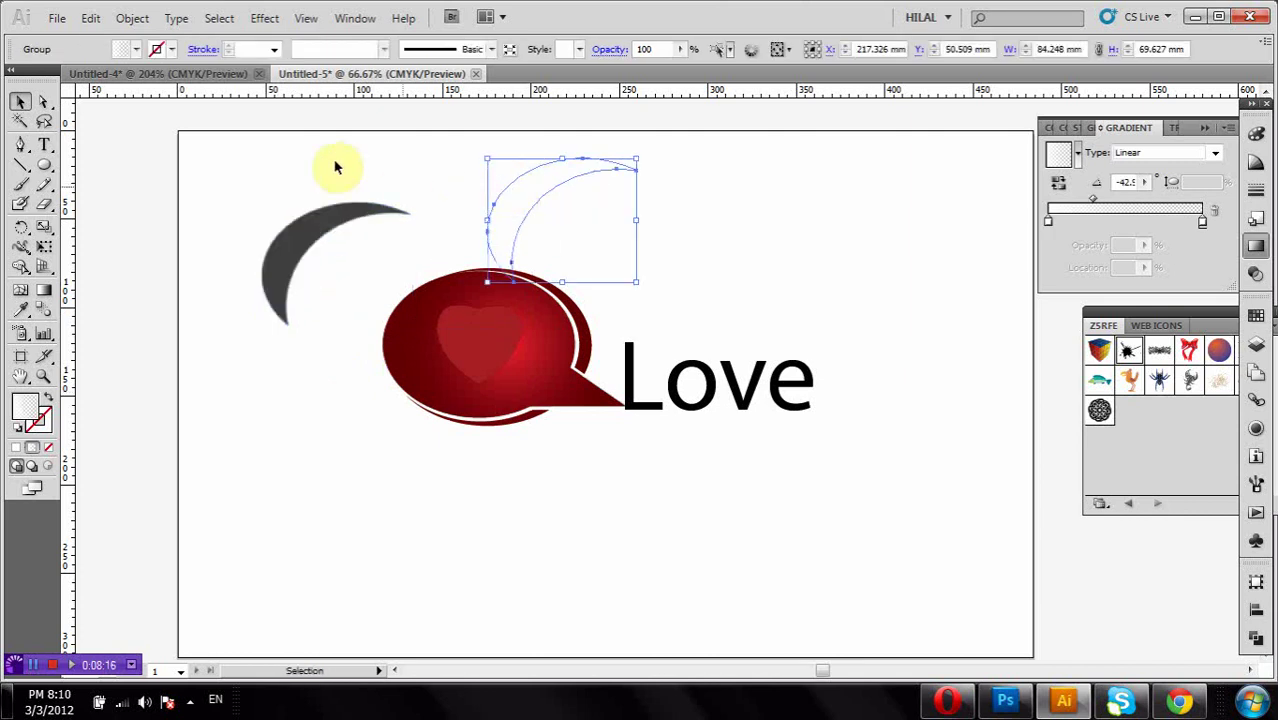
pyautogui.click(297, 281)
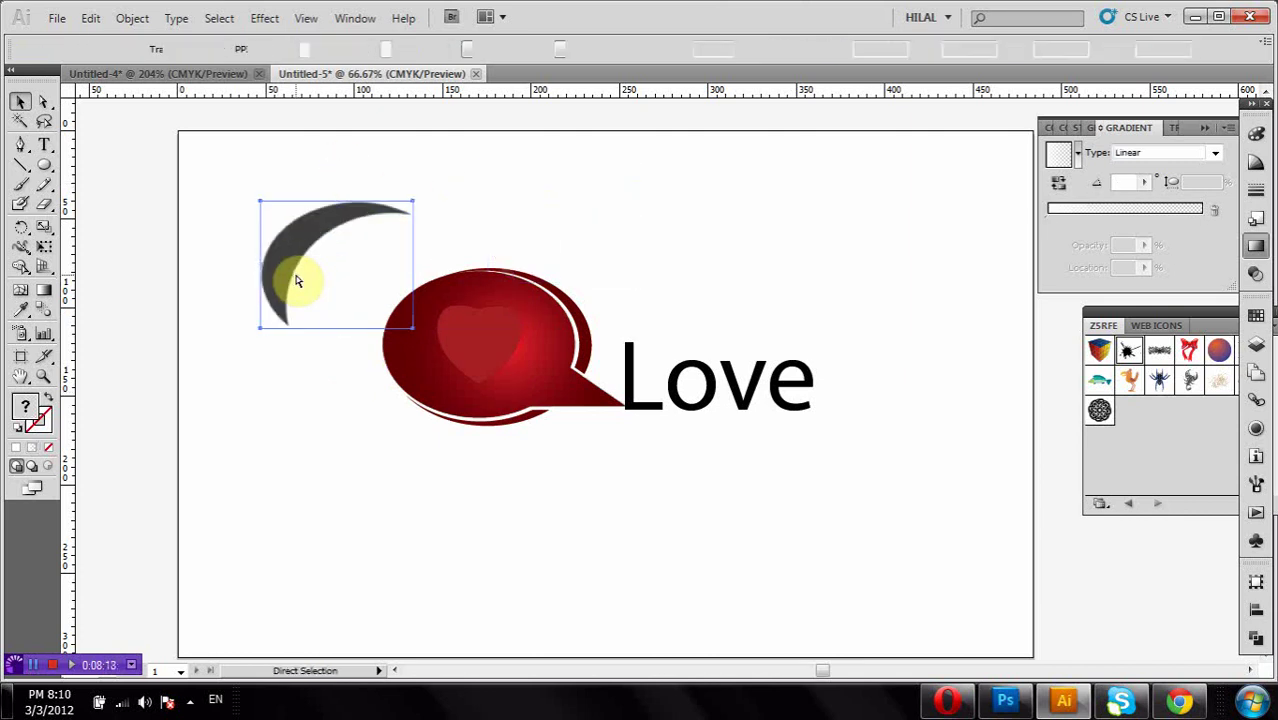
pyautogui.press('Delete')
pyautogui.moveTo(563, 187); pyautogui.dragTo(460, 300)
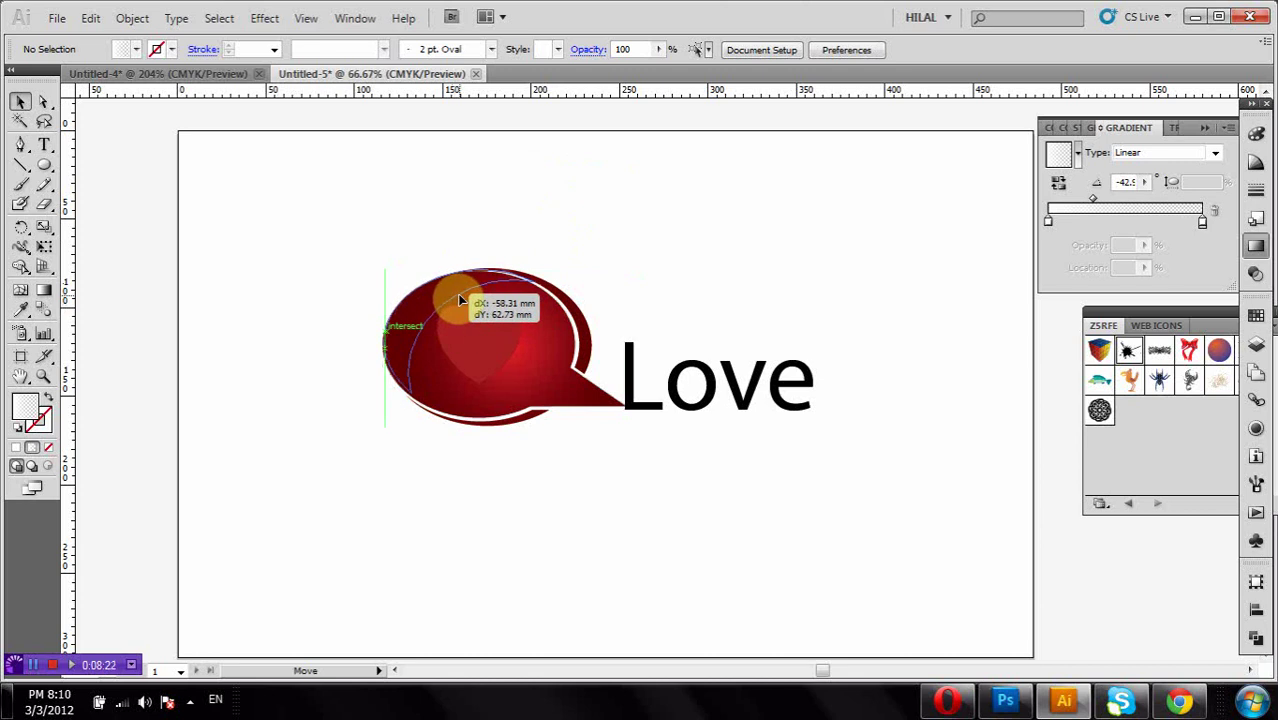
# - Settle the crescent on the upper-left edge and add a 0%-opacity end stop at 88.4%
pyautogui.moveTo(460, 300); pyautogui.dragTo(458, 258)
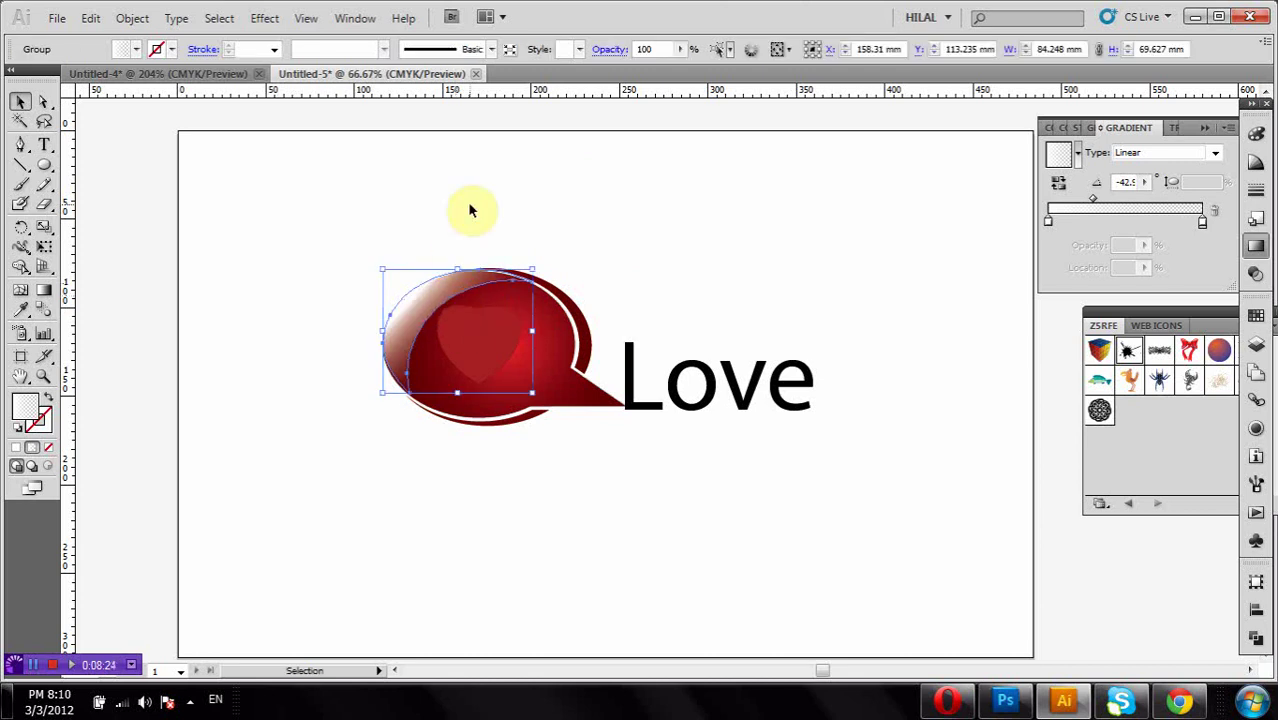
pyautogui.press('Right')
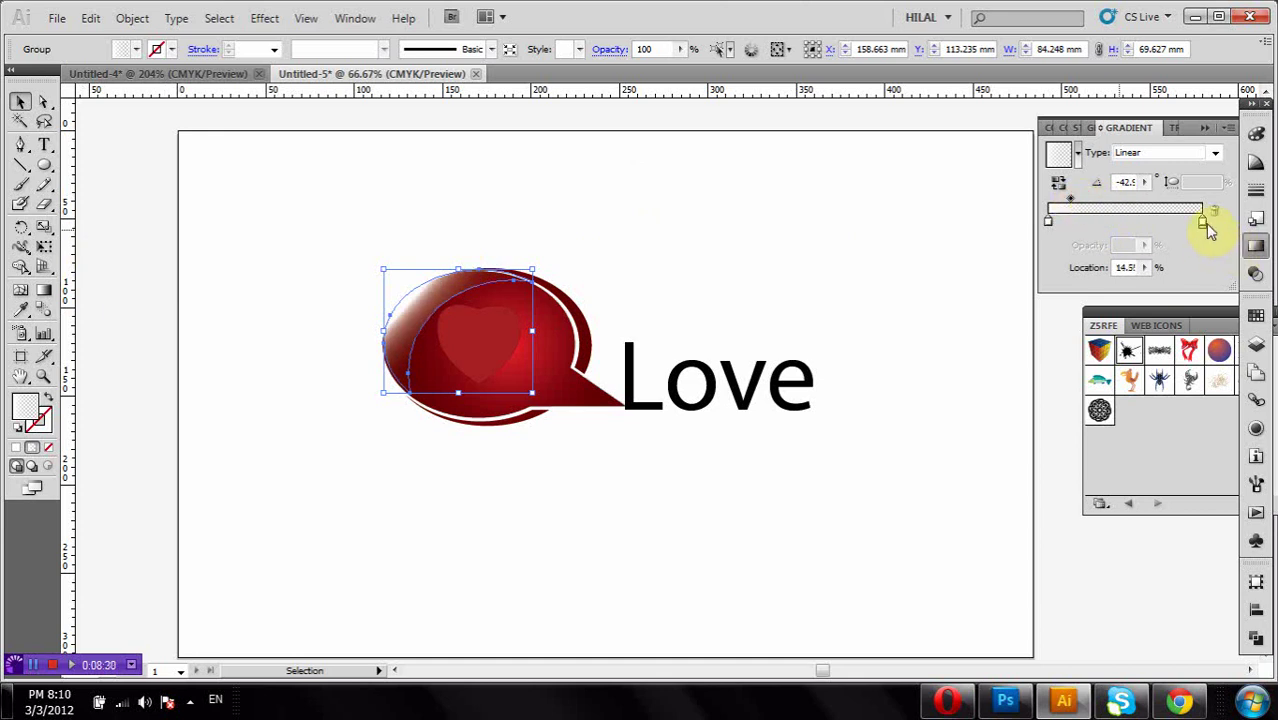
pyautogui.moveTo(1205, 222); pyautogui.dragTo(1185, 222)
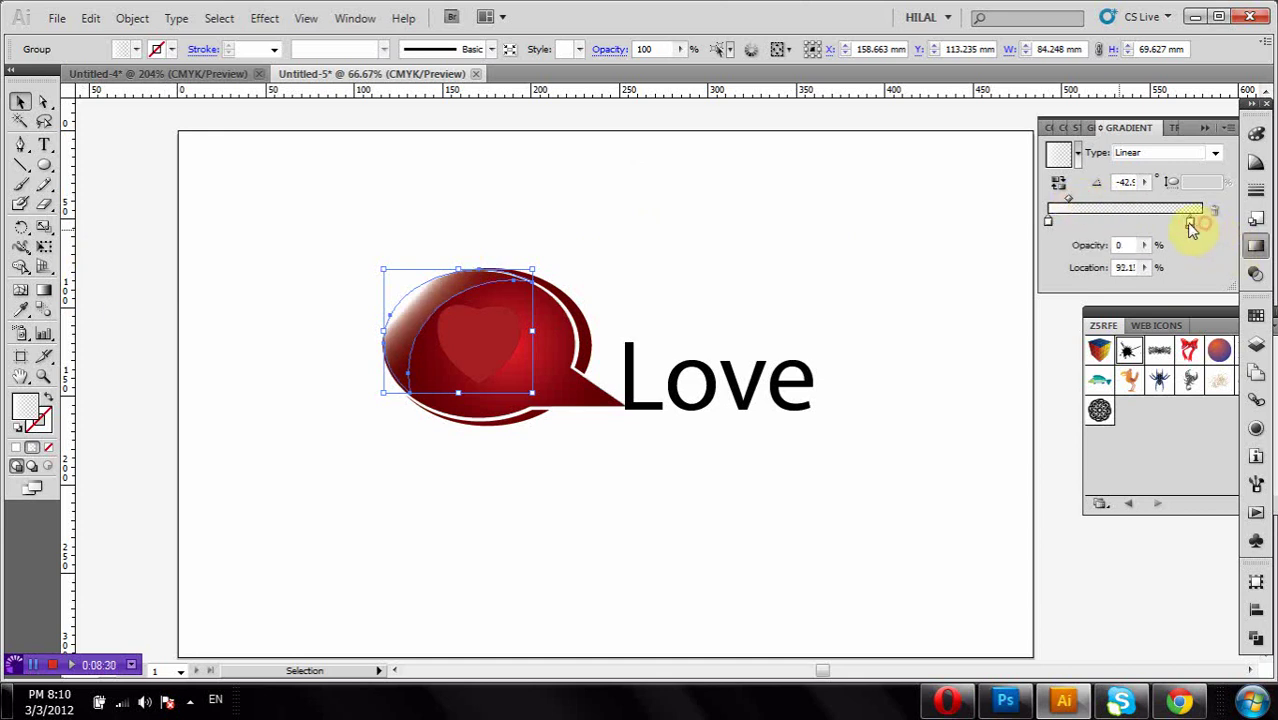
pyautogui.click(40, 290)
pyautogui.moveTo(443, 256); pyautogui.dragTo(452, 292)
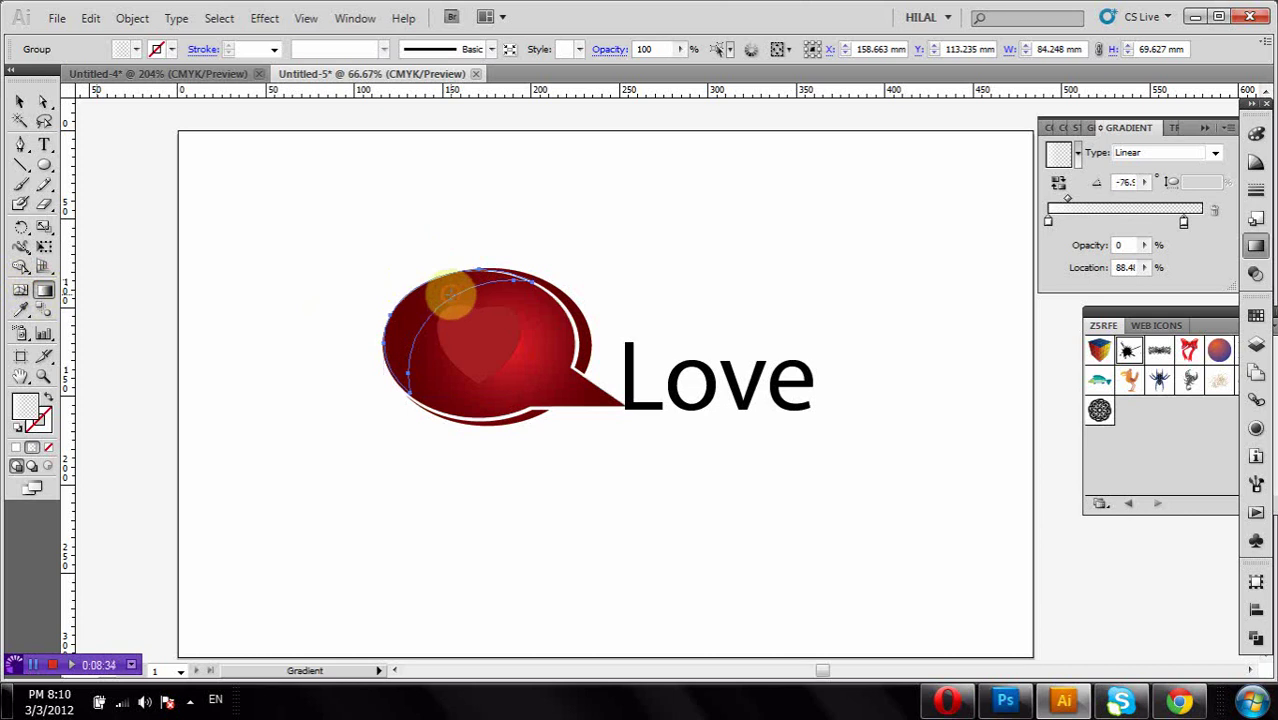
pyautogui.moveTo(382, 242)
pyautogui.mouseDown()
pyautogui.moveTo(541, 380)
pyautogui.moveTo(570, 385)
pyautogui.mouseUp()
pyautogui.click(20, 101)
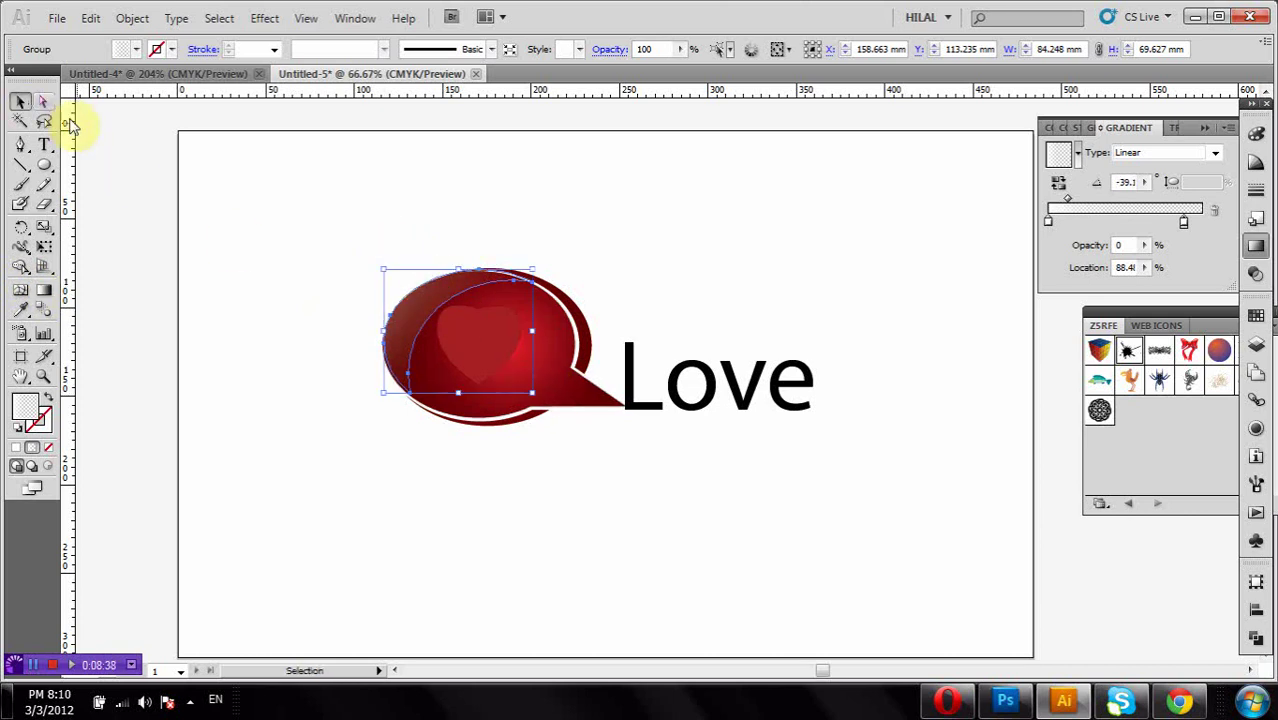
# - Re-angle the gloss gradient to about -51° running inward from the upper left
pyautogui.click(141, 153)
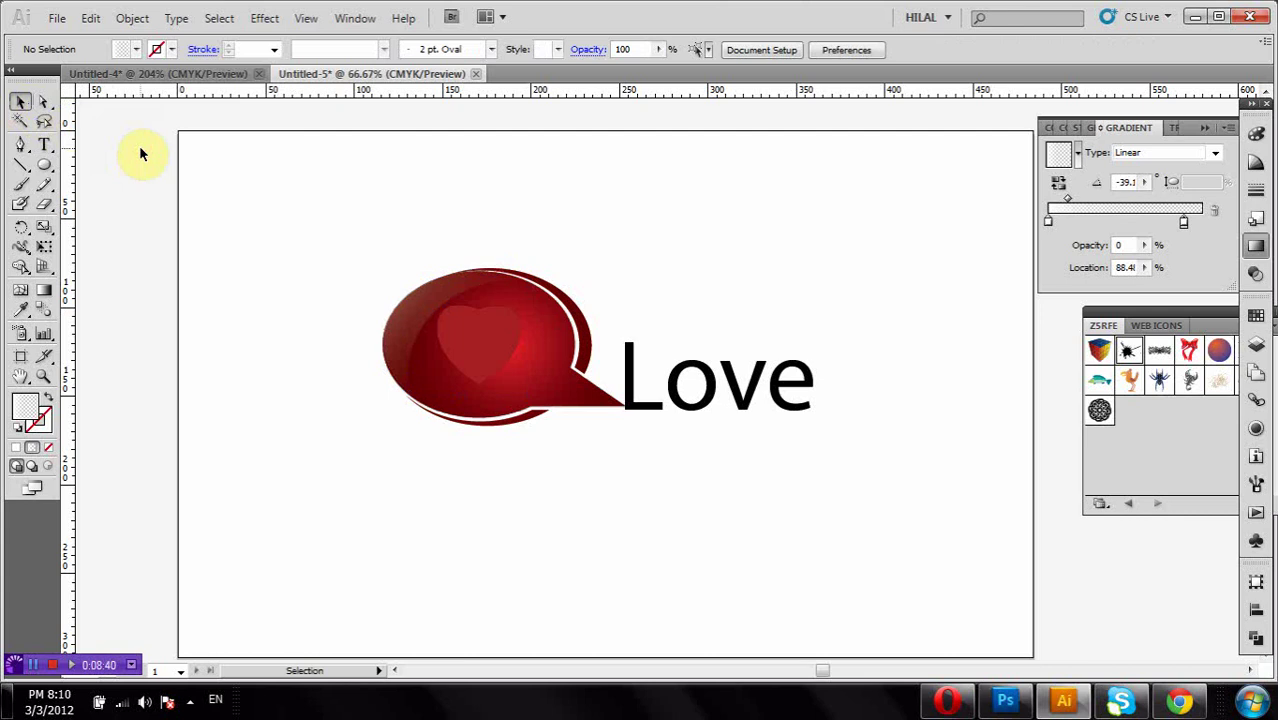
pyautogui.click(407, 300)
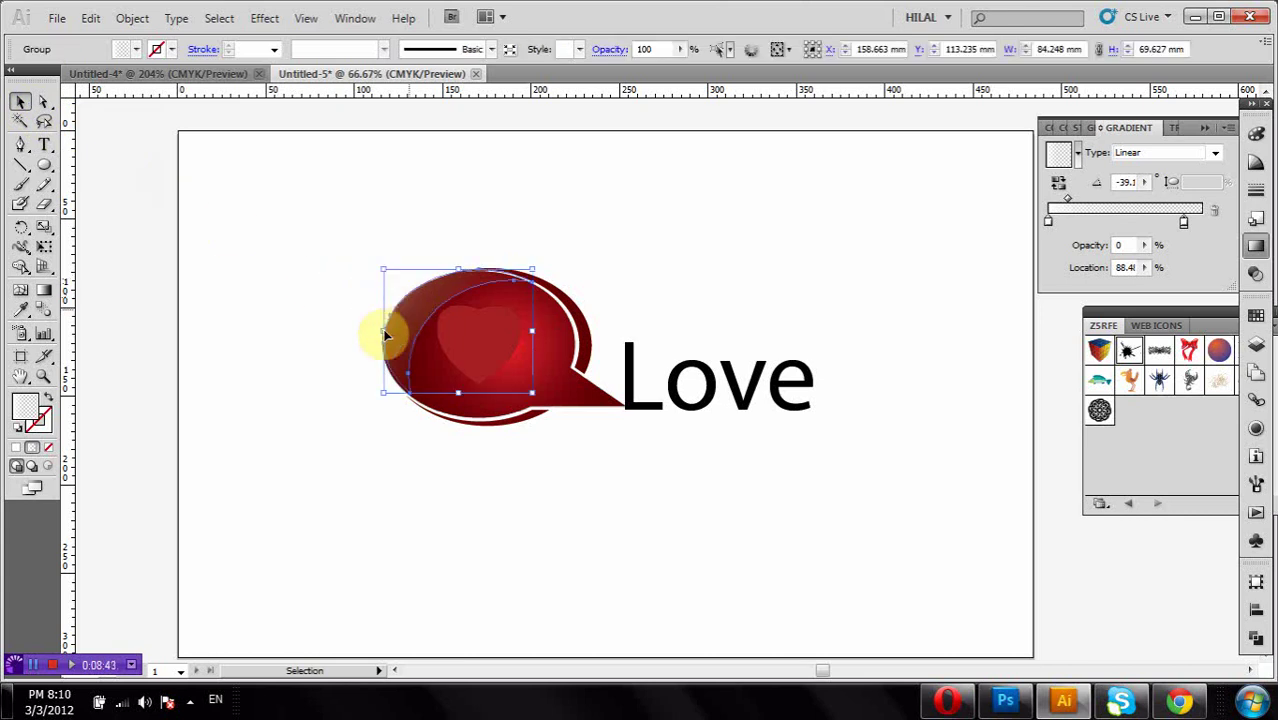
pyautogui.click(44, 290)
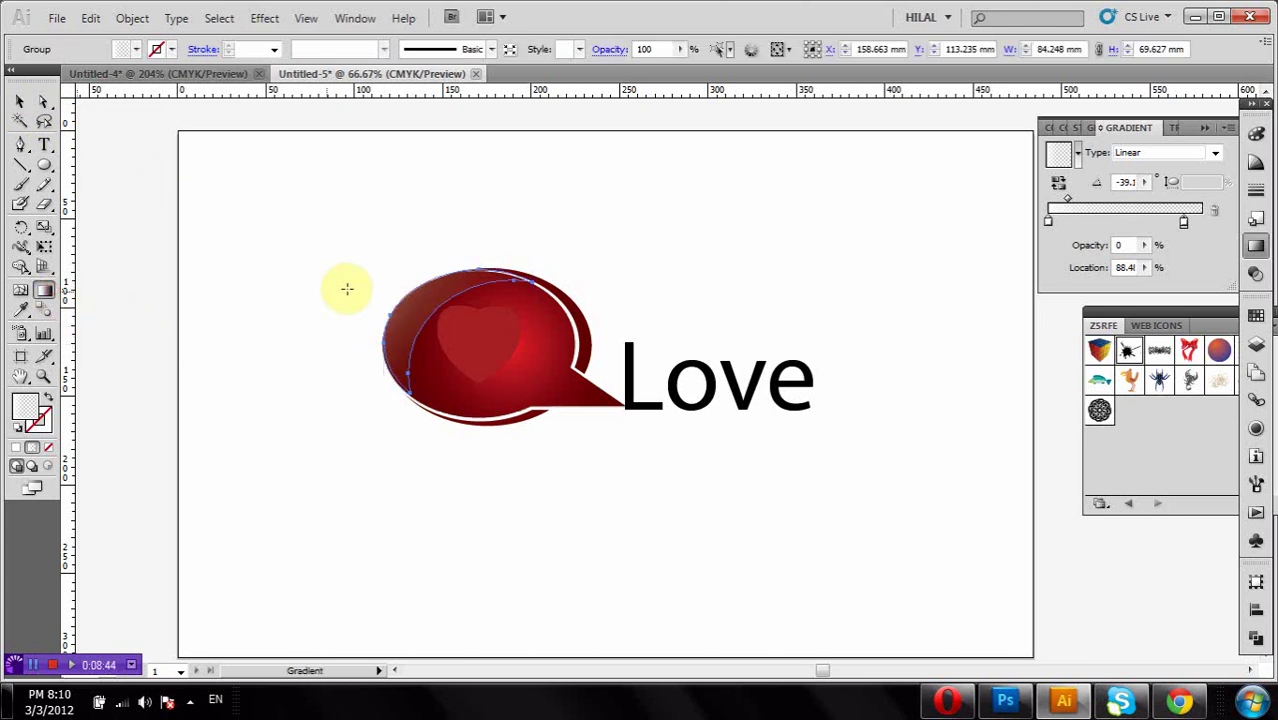
pyautogui.moveTo(362, 286); pyautogui.dragTo(462, 370)
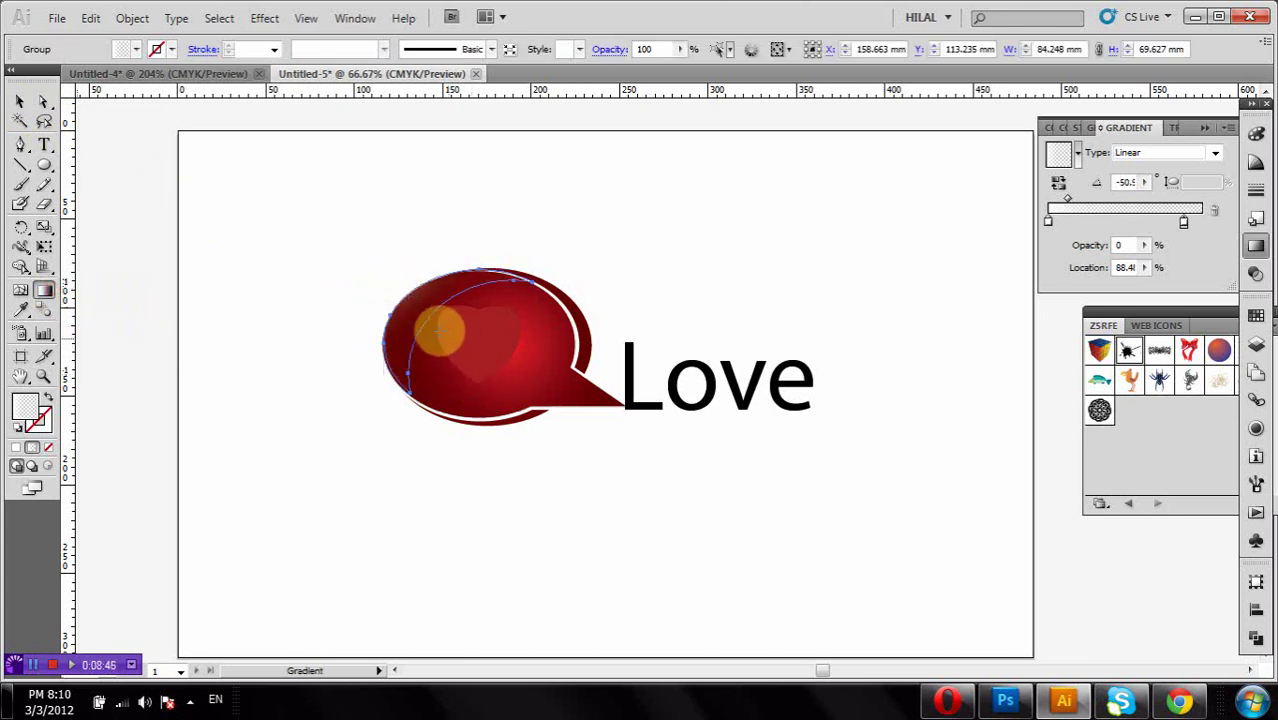
pyautogui.moveTo(446, 338)
pyautogui.mouseDown()
pyautogui.moveTo(390, 268)
pyautogui.moveTo(445, 333)
pyautogui.mouseUp()
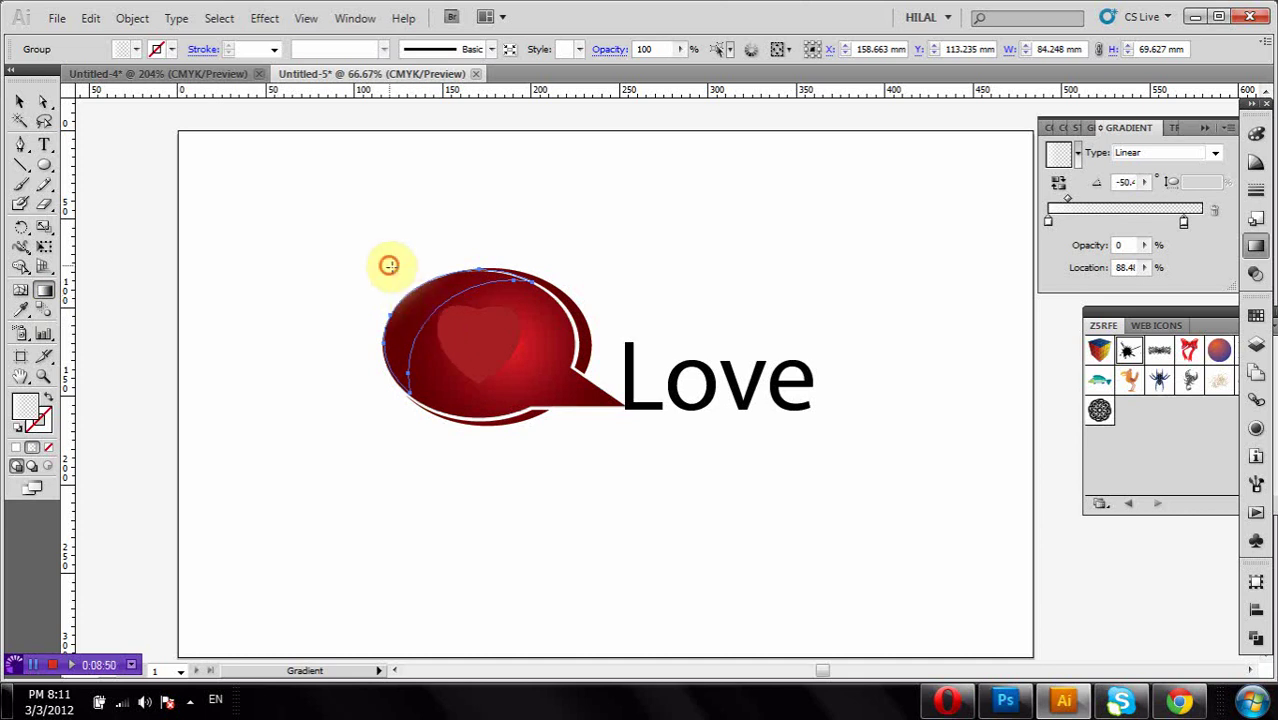
pyautogui.moveTo(385, 262); pyautogui.dragTo(470, 334)
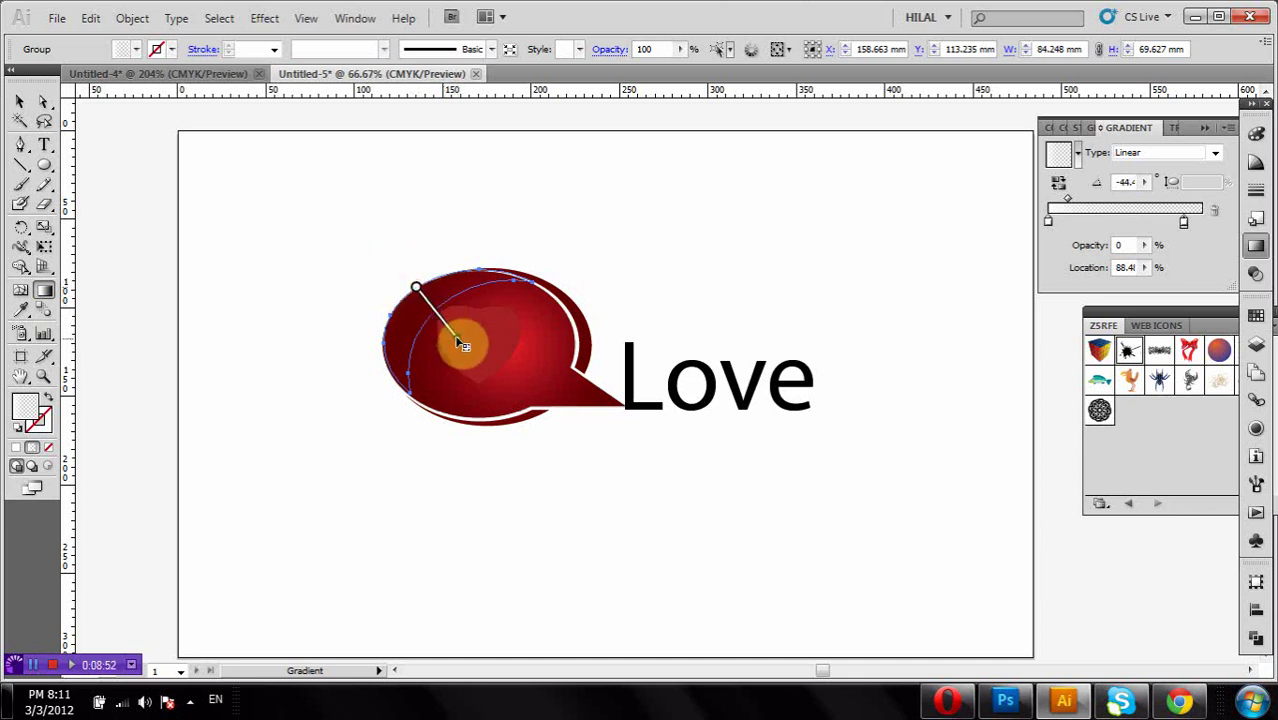
pyautogui.click(21, 105)
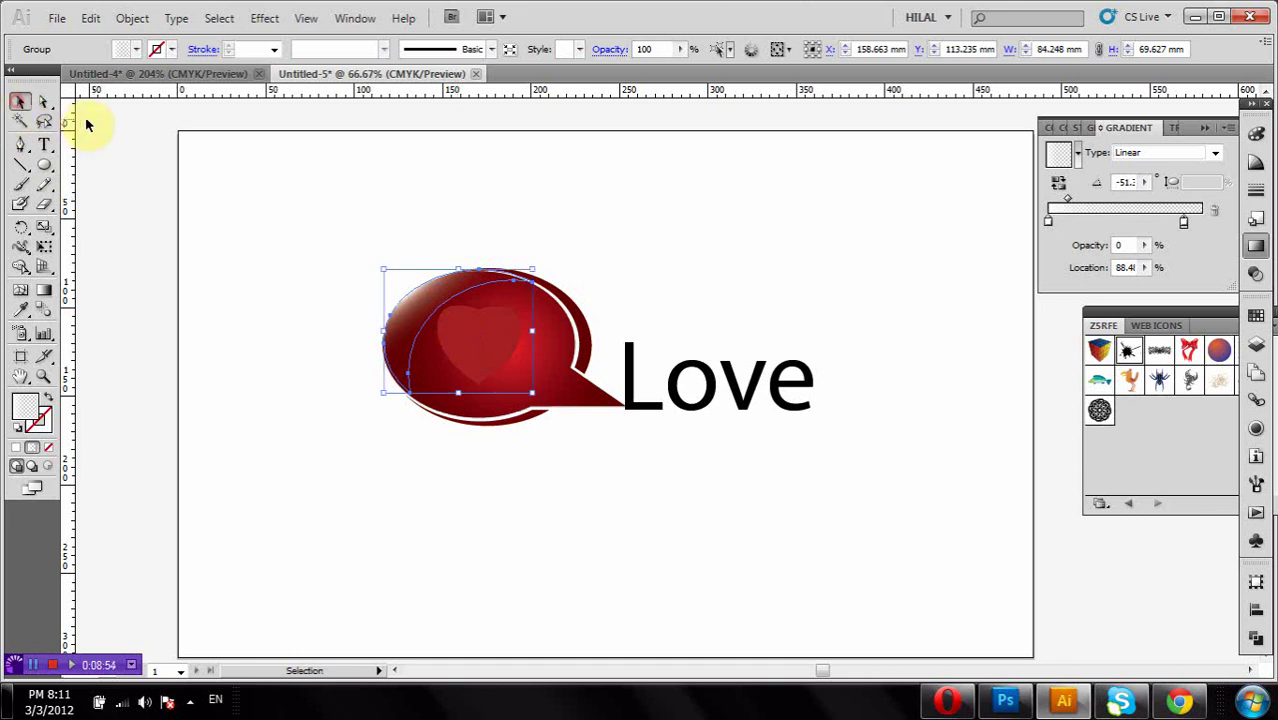
pyautogui.click(85, 116)
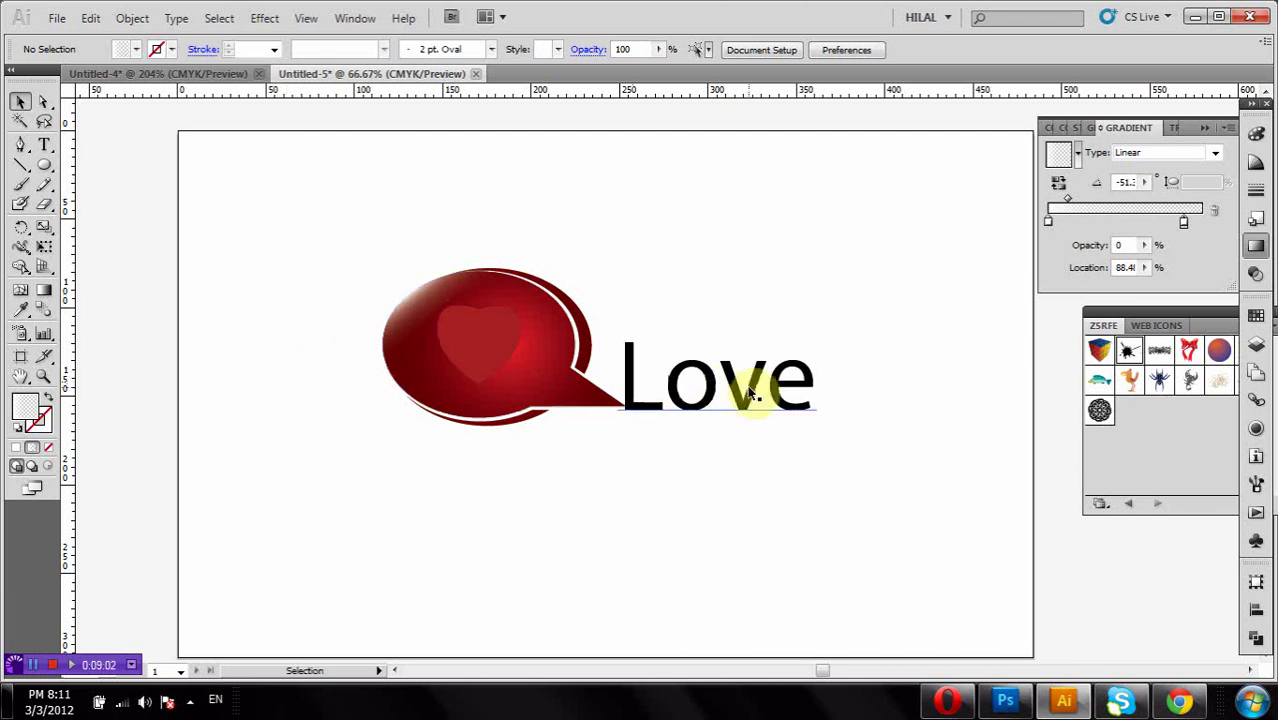
pyautogui.doubleClick(790, 391)
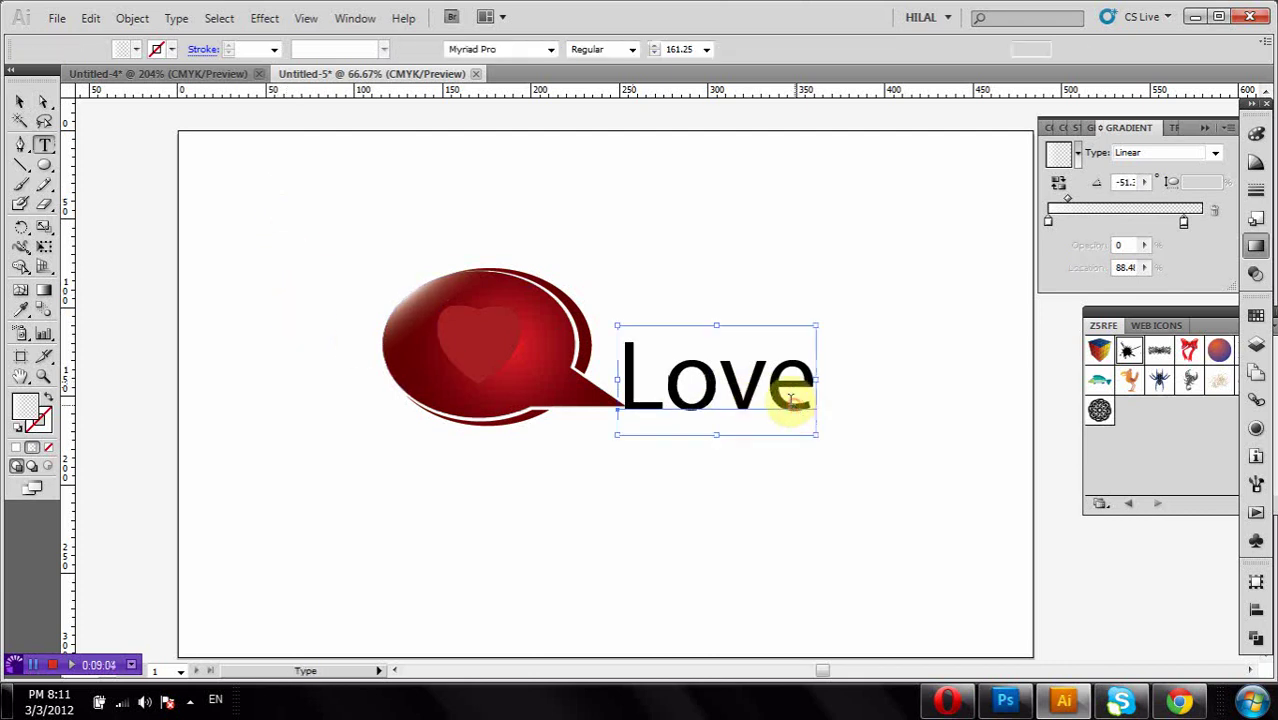
pyautogui.moveTo(788, 391); pyautogui.dragTo(824, 374)
pyautogui.click(136, 49)
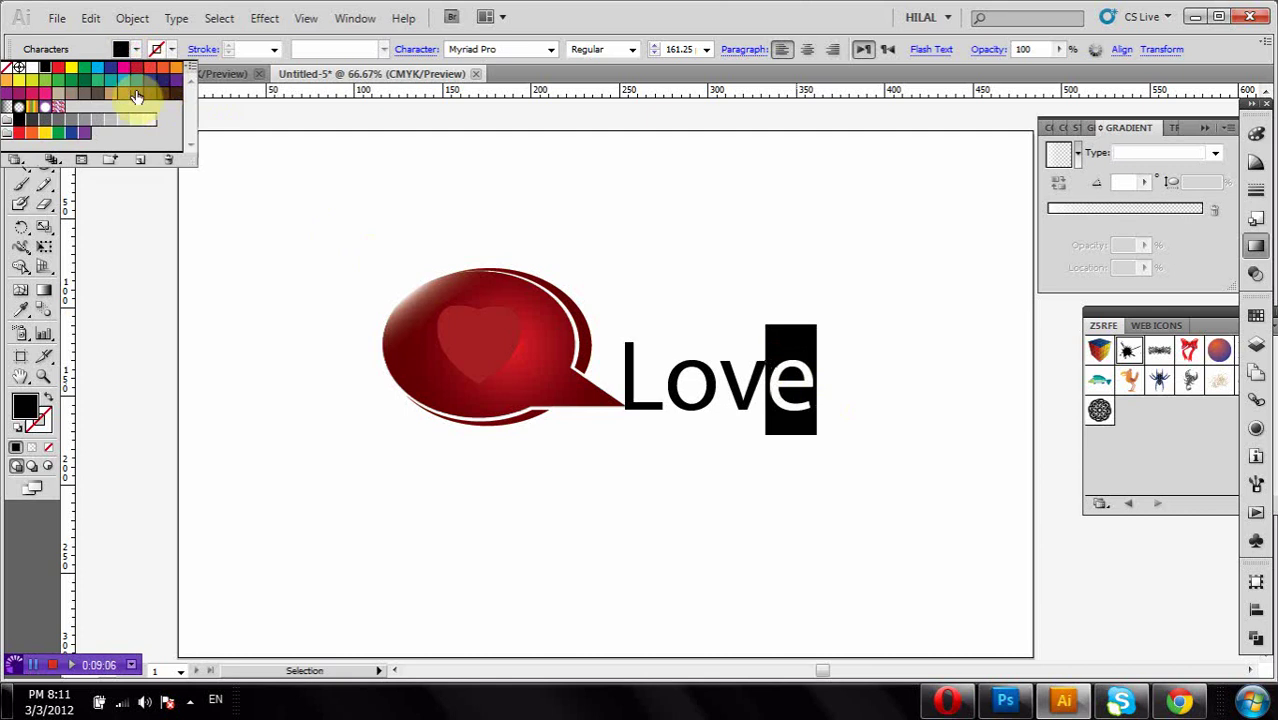
pyautogui.click(137, 67)
pyautogui.click(766, 378)
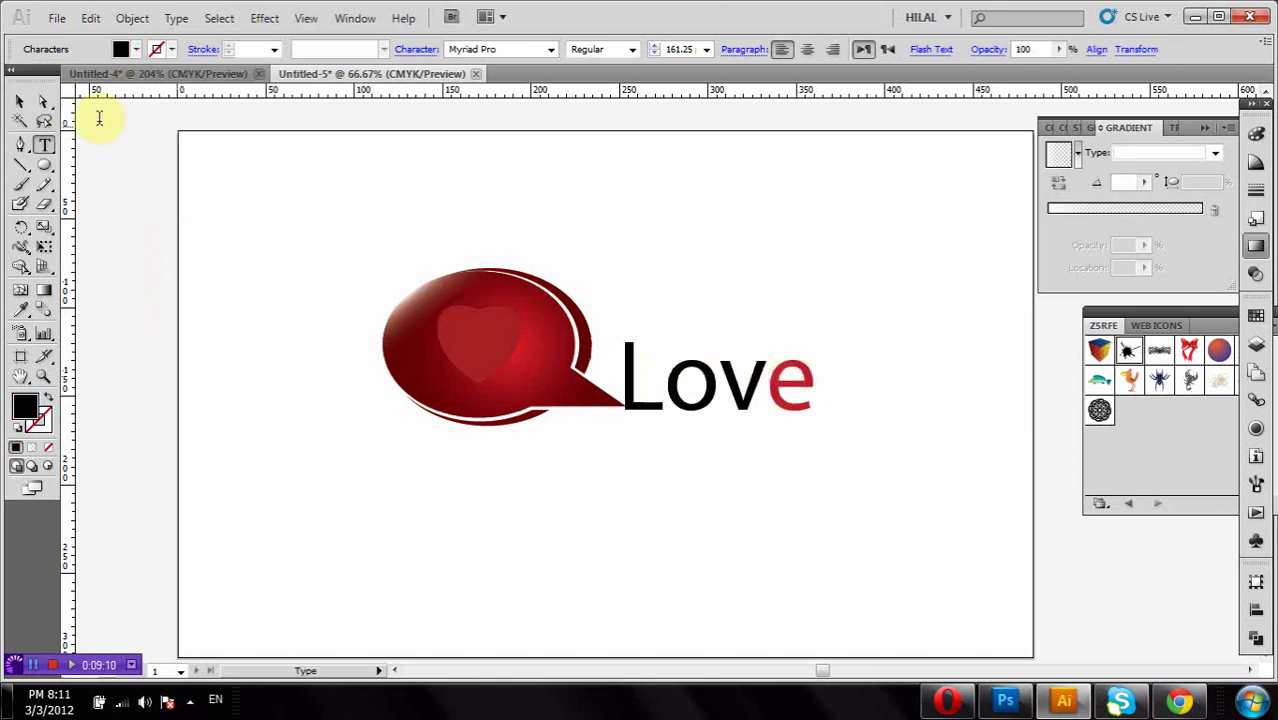
pyautogui.hotkey('shift', 'Right')
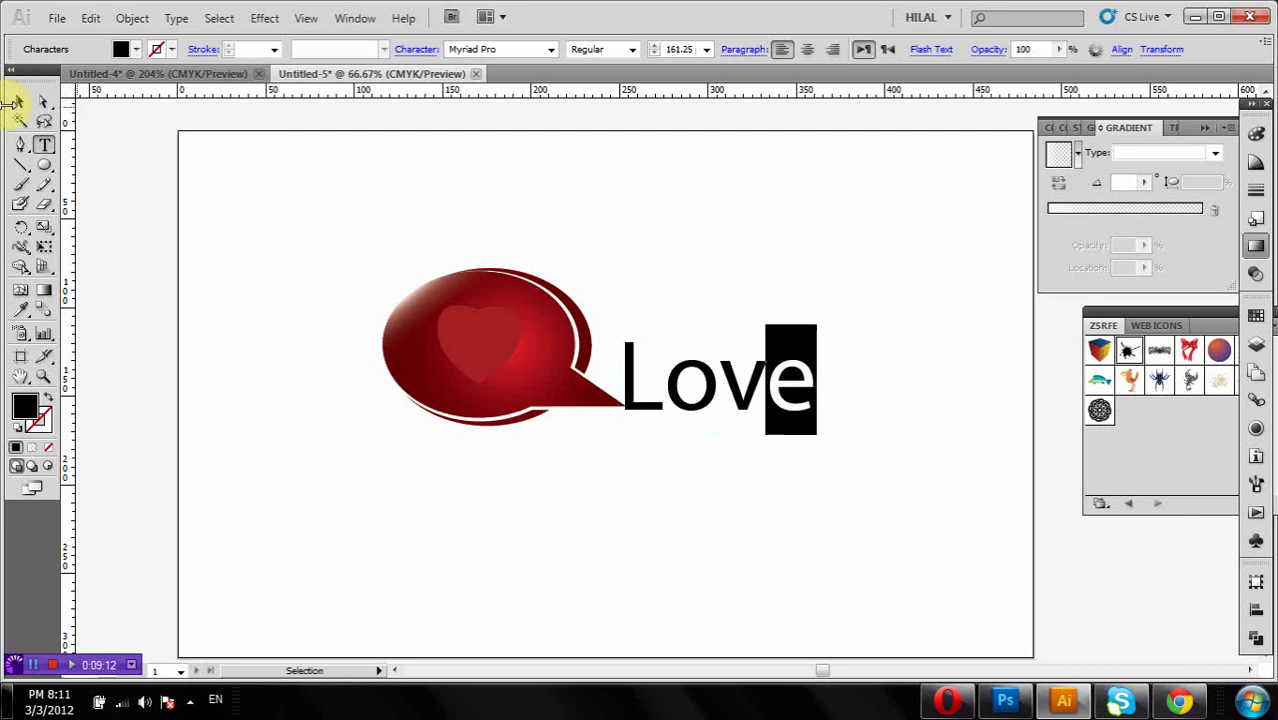
pyautogui.click(17, 103)
pyautogui.click(114, 151)
# - Draw a rounded rectangle over Love's lower half and eyedrop the bubble's red gradient onto it
pyautogui.click(44, 165)
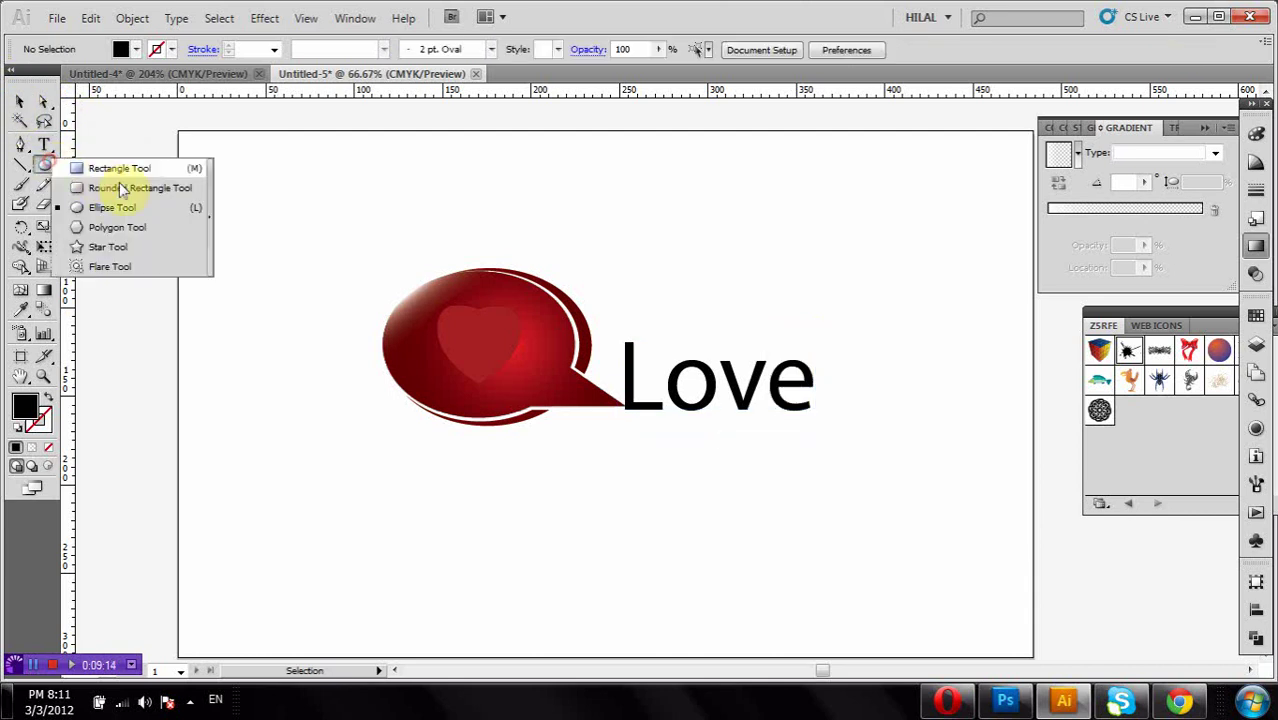
pyautogui.click(133, 188)
pyautogui.click(143, 180)
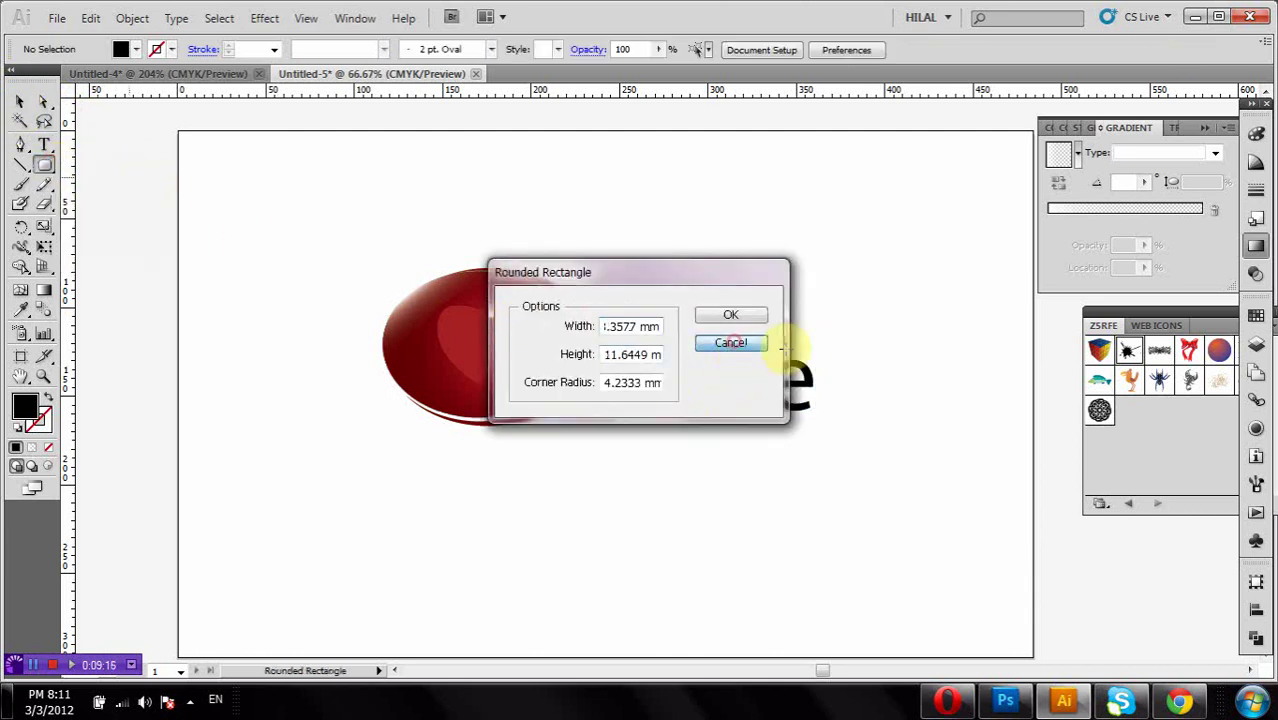
pyautogui.click(740, 342)
pyautogui.moveTo(866, 378); pyautogui.dragTo(623, 460)
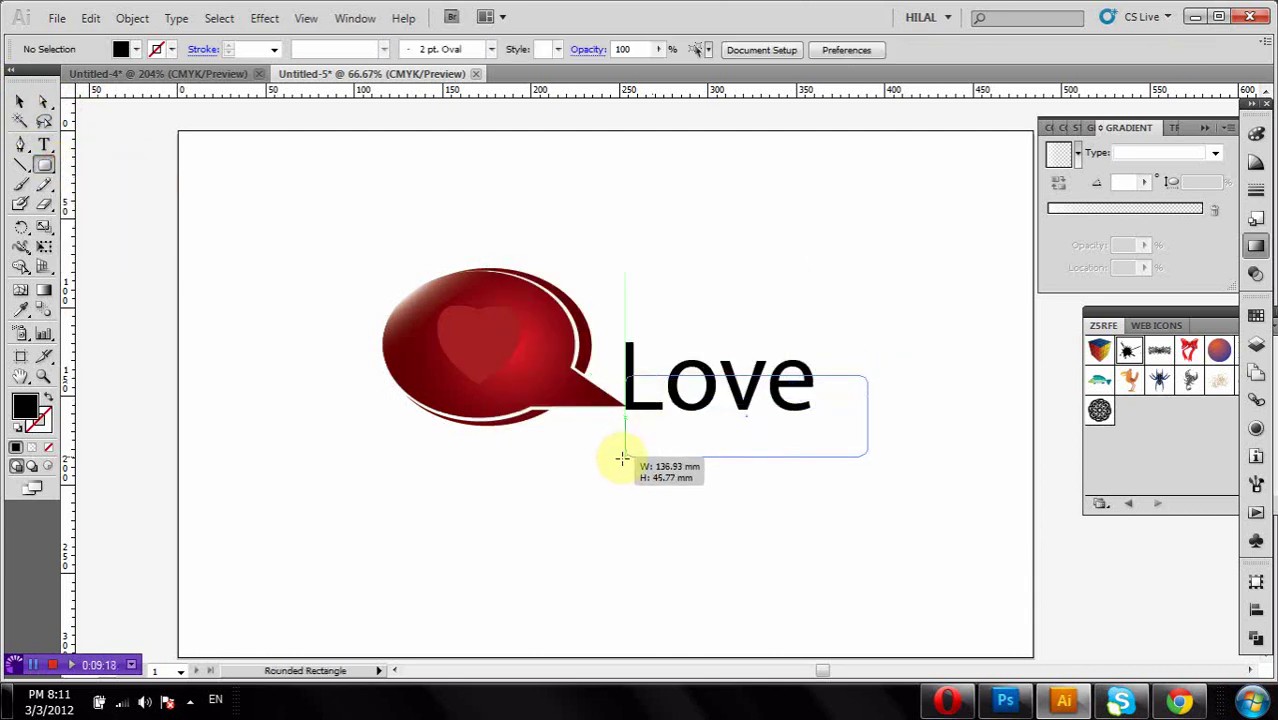
pyautogui.press('v')
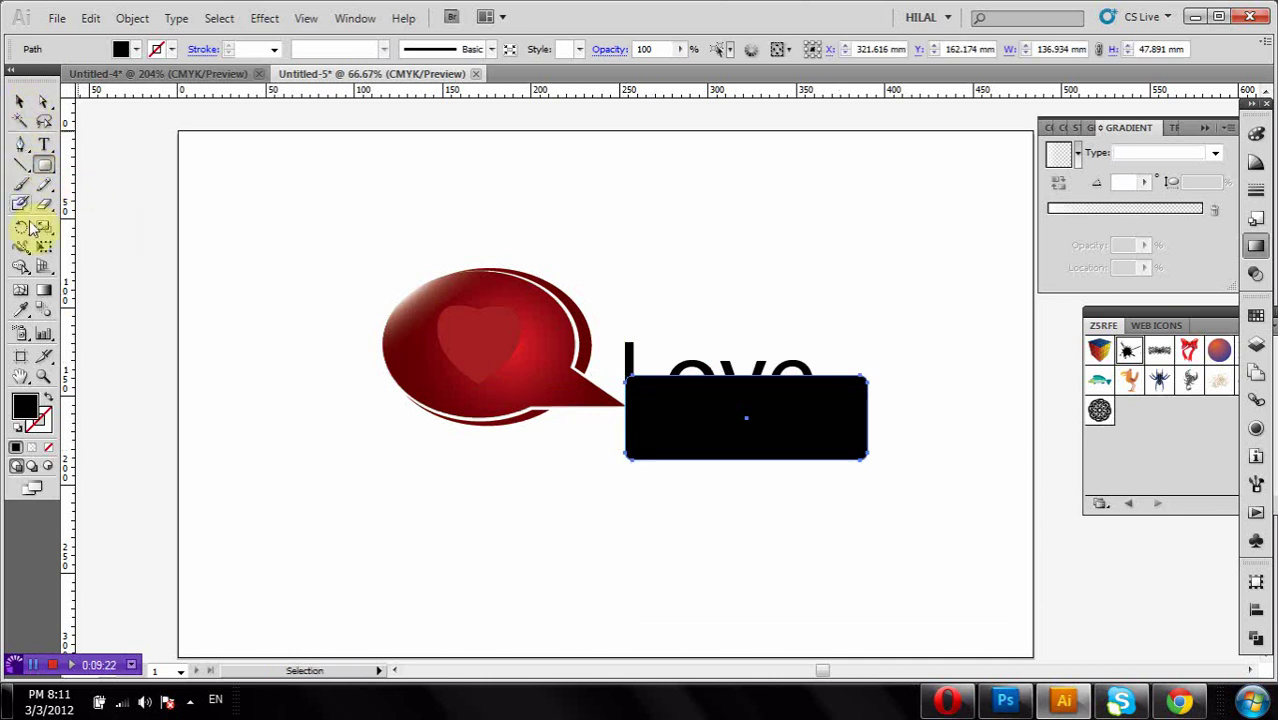
pyautogui.click(22, 312)
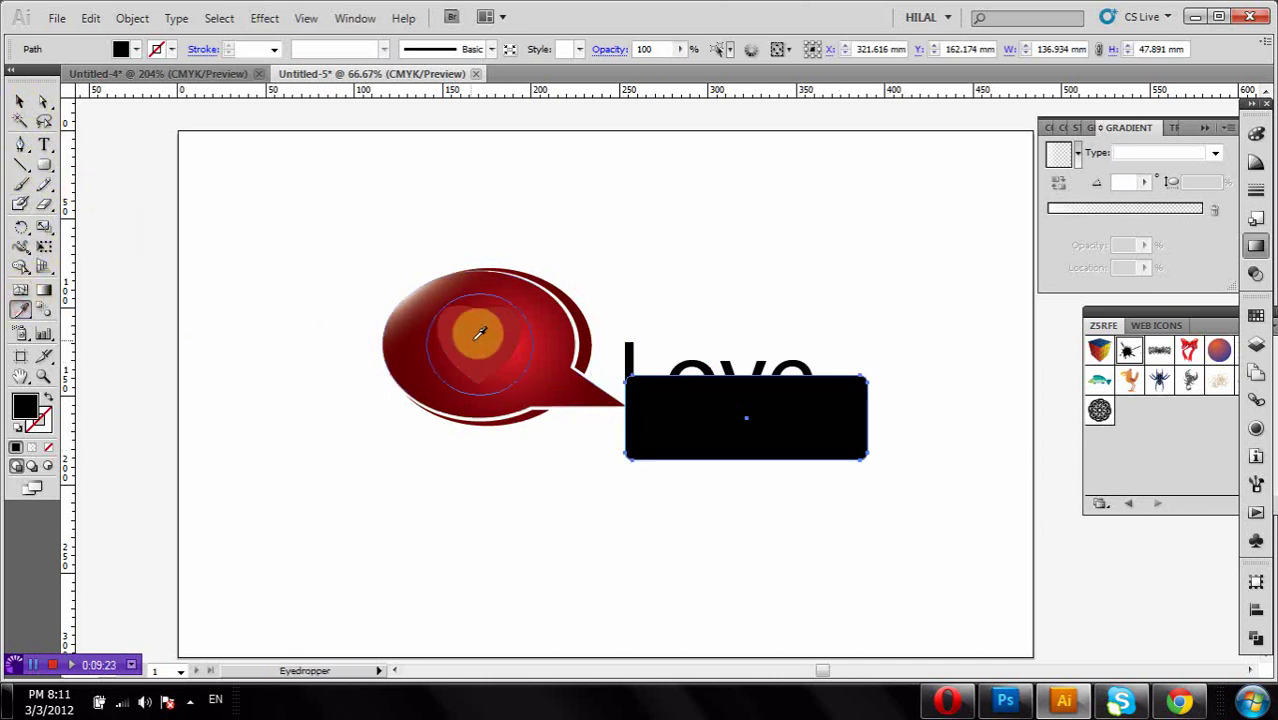
pyautogui.click(542, 342)
pyautogui.click(20, 101)
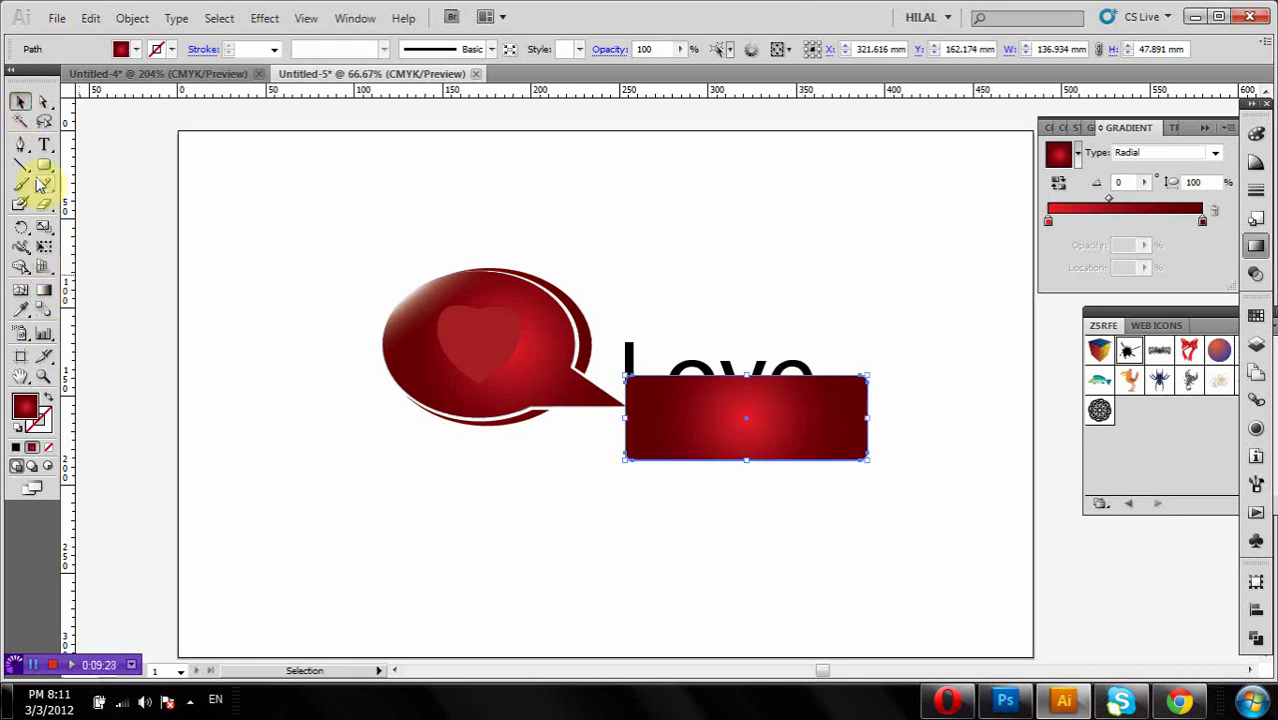
# - Draw a rectangle over Love's upper half and fill it black
pyautogui.moveTo(42, 166); pyautogui.dragTo(88, 171)
pyautogui.moveTo(901, 328)
pyautogui.mouseDown()
pyautogui.moveTo(725, 382)
pyautogui.moveTo(617, 386)
pyautogui.mouseUp()
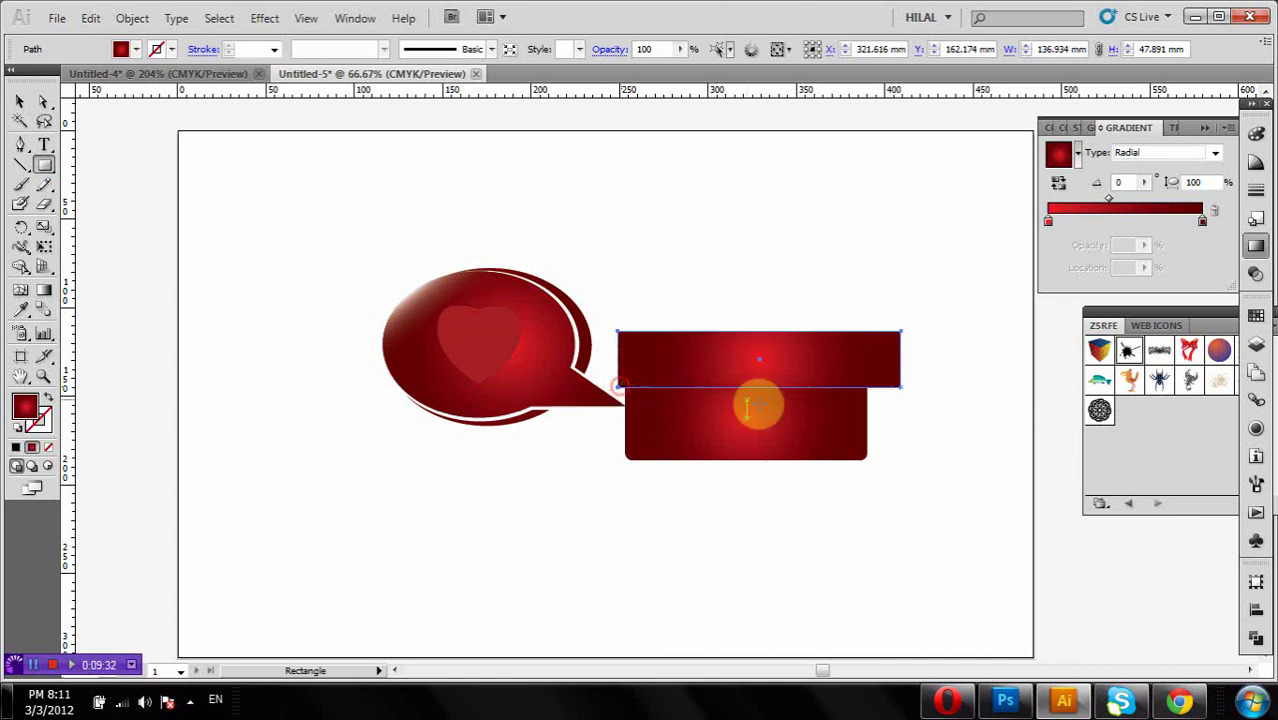
pyautogui.press('v')
pyautogui.click(120, 48)
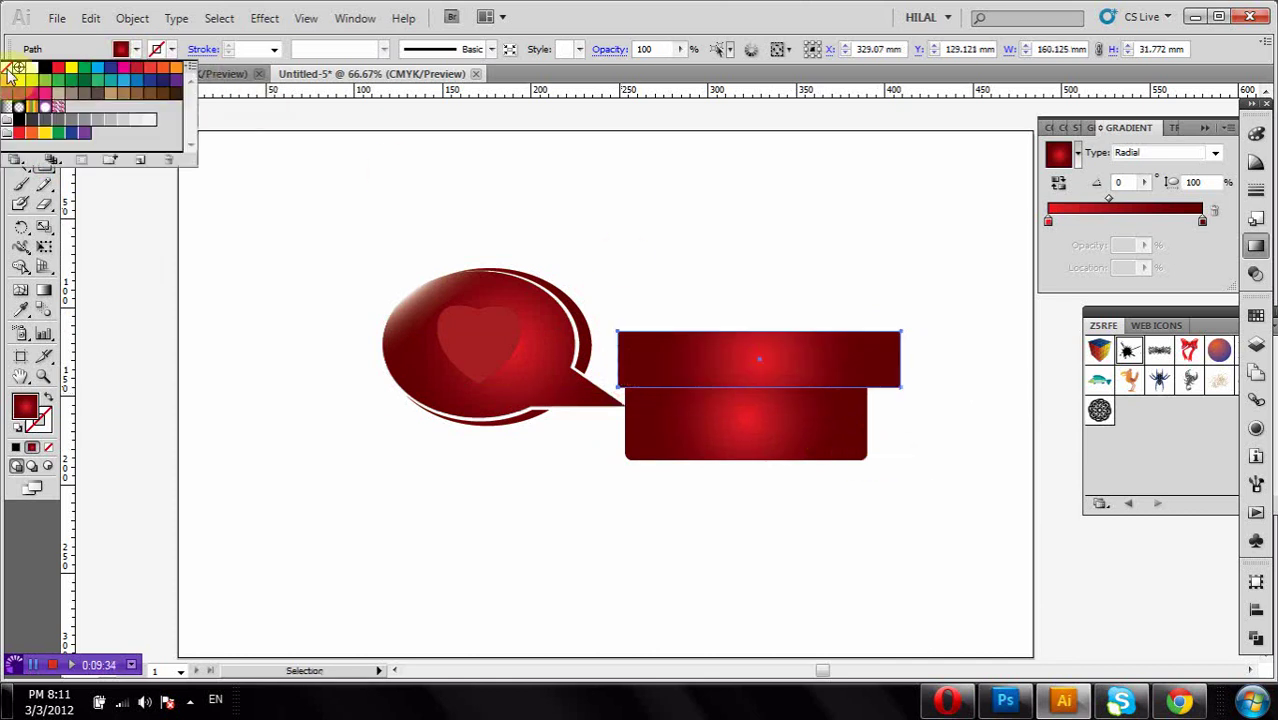
pyautogui.click(45, 67)
# - Arrange the red rectangle back behind Love and nudge it slightly left
pyautogui.rightClick(790, 430)
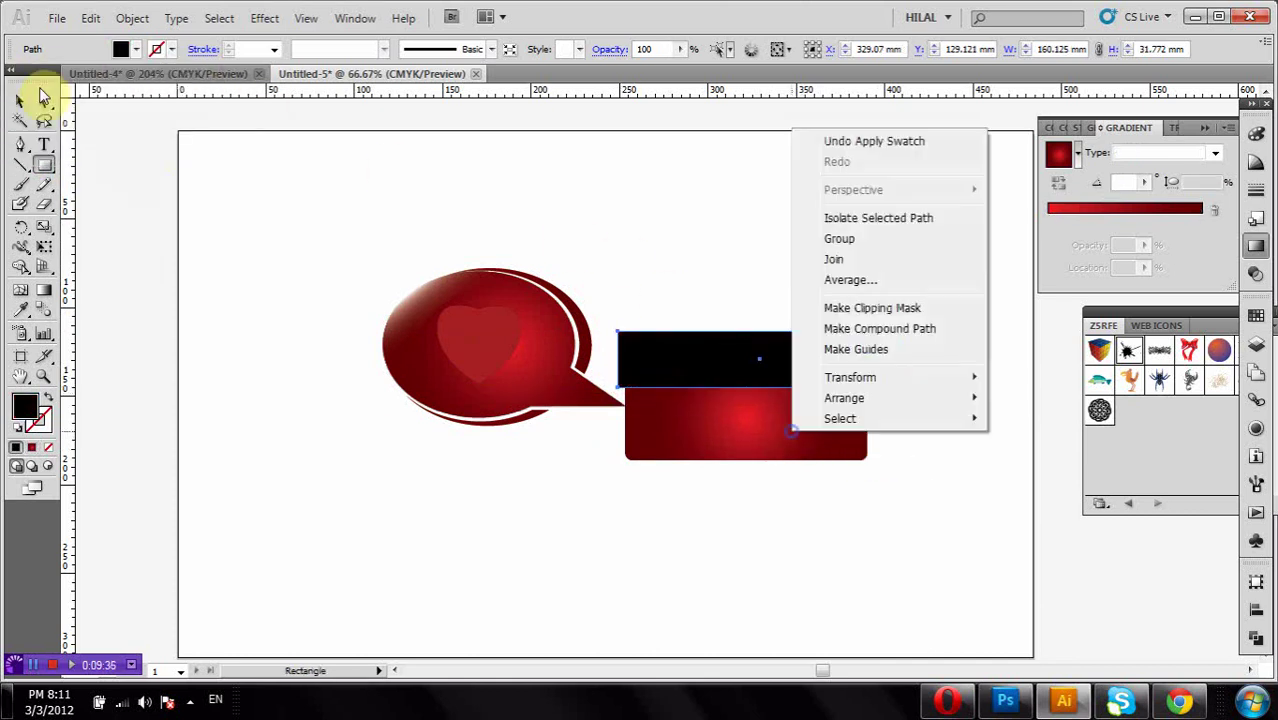
pyautogui.click(23, 105)
pyautogui.rightClick(838, 453)
pyautogui.moveTo(889, 414)
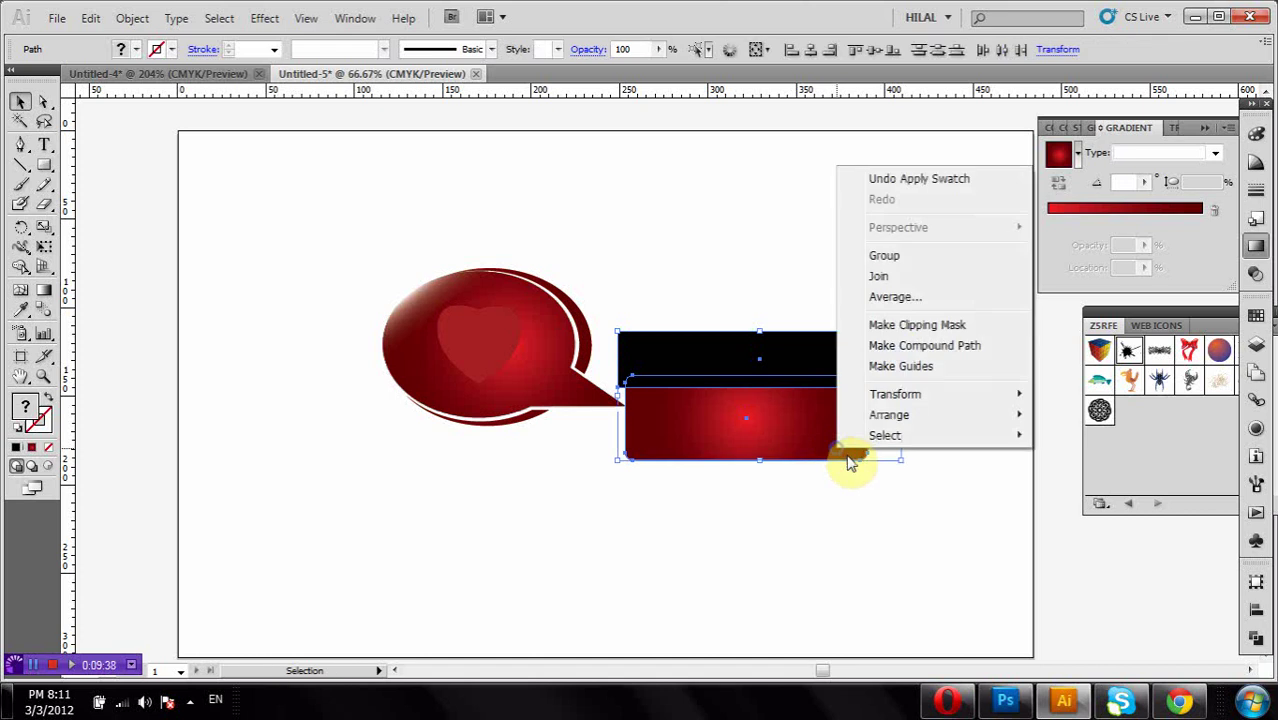
pyautogui.click(772, 420)
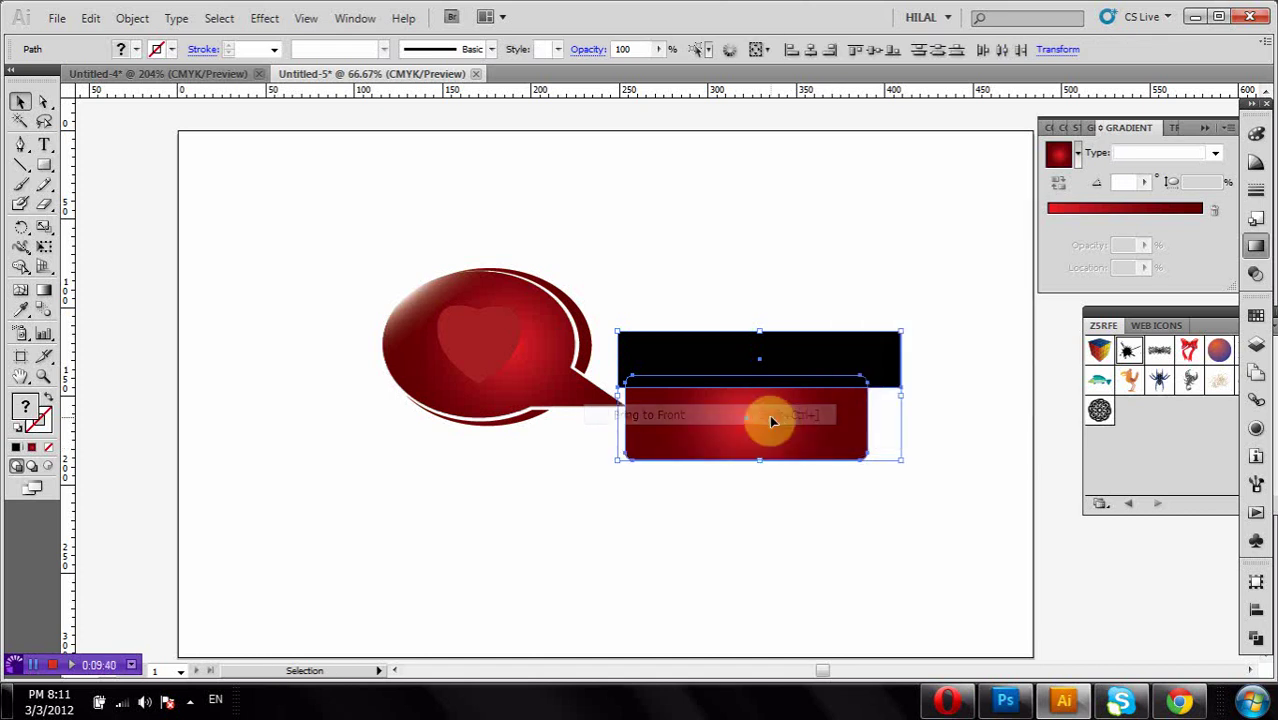
pyautogui.rightClick(816, 430)
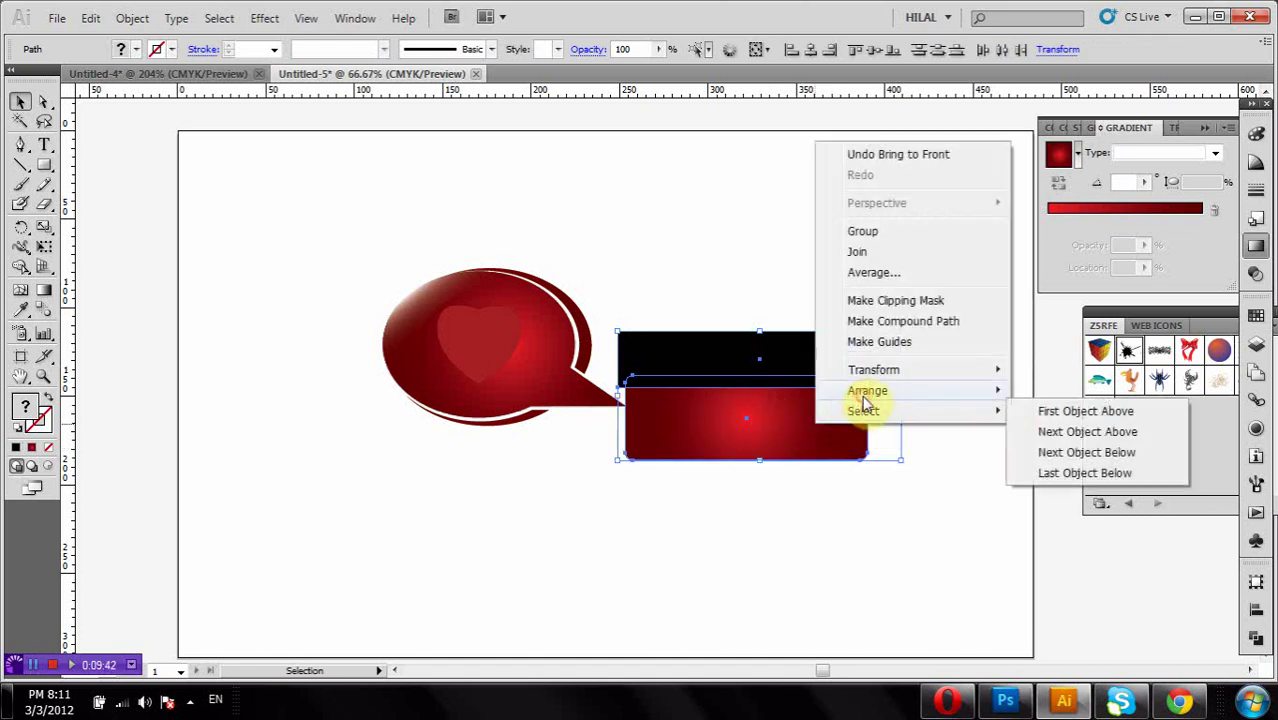
pyautogui.click(1040, 453)
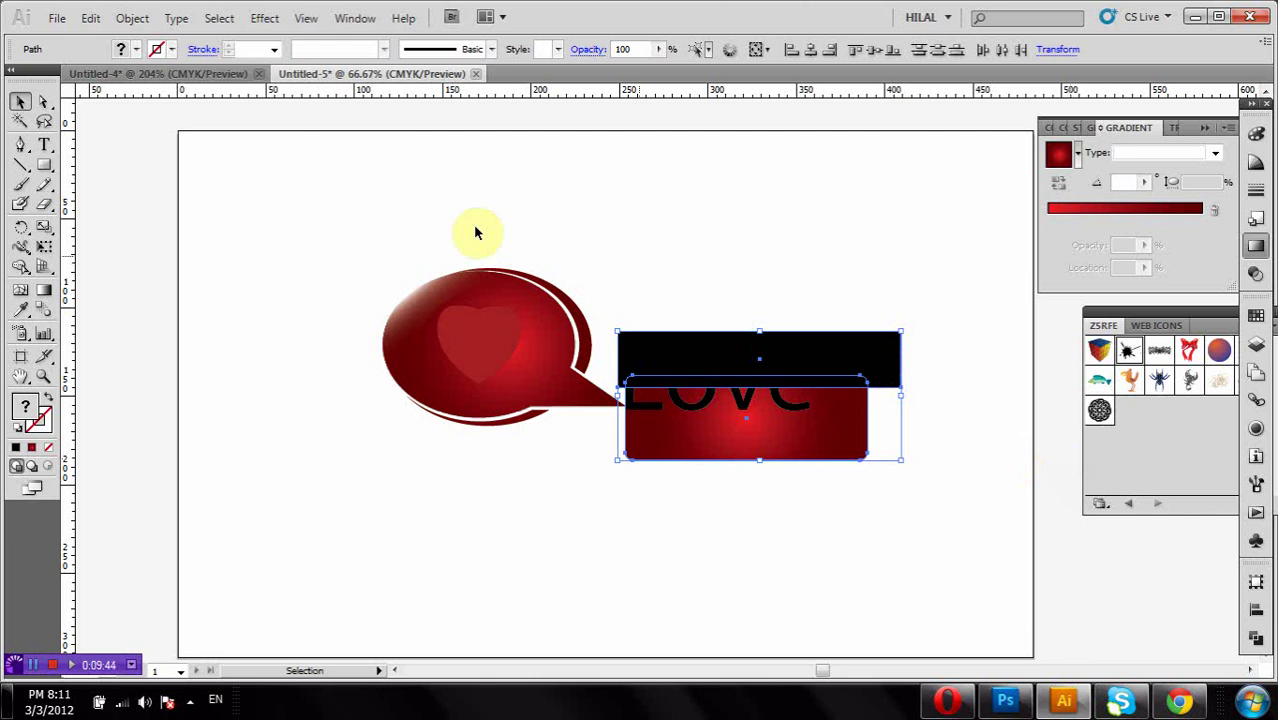
pyautogui.click(166, 49)
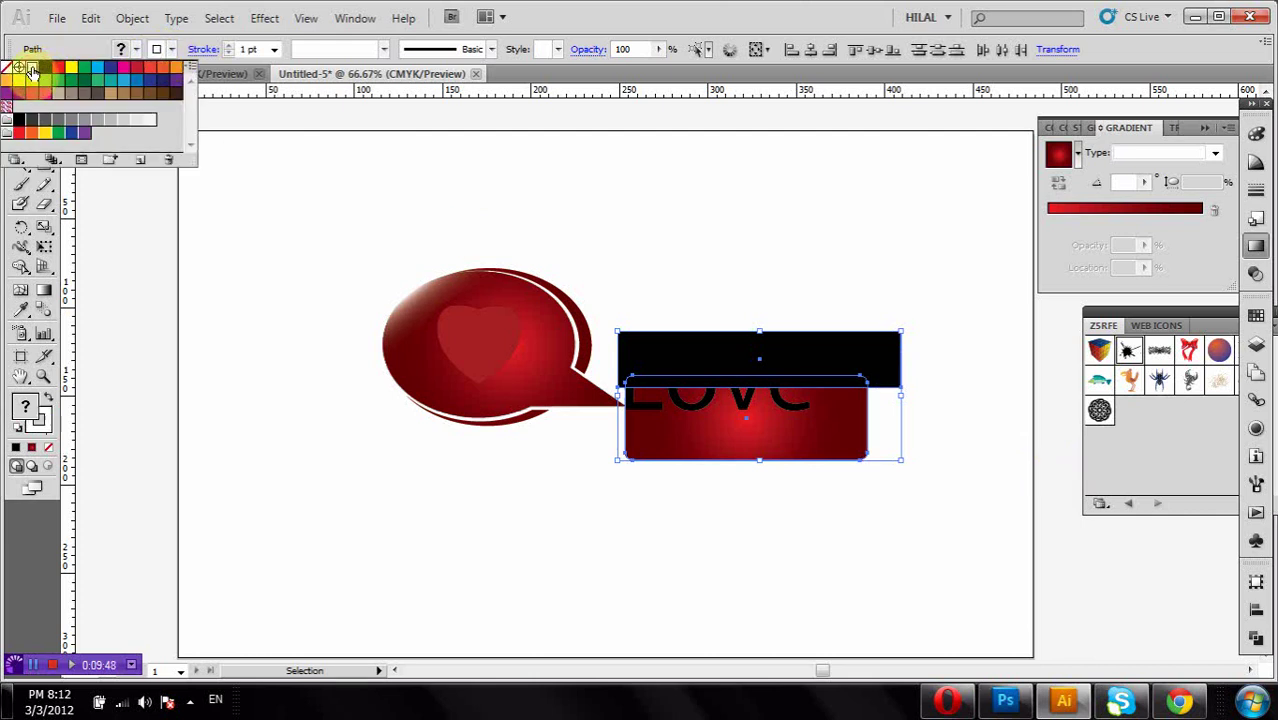
pyautogui.click(667, 516)
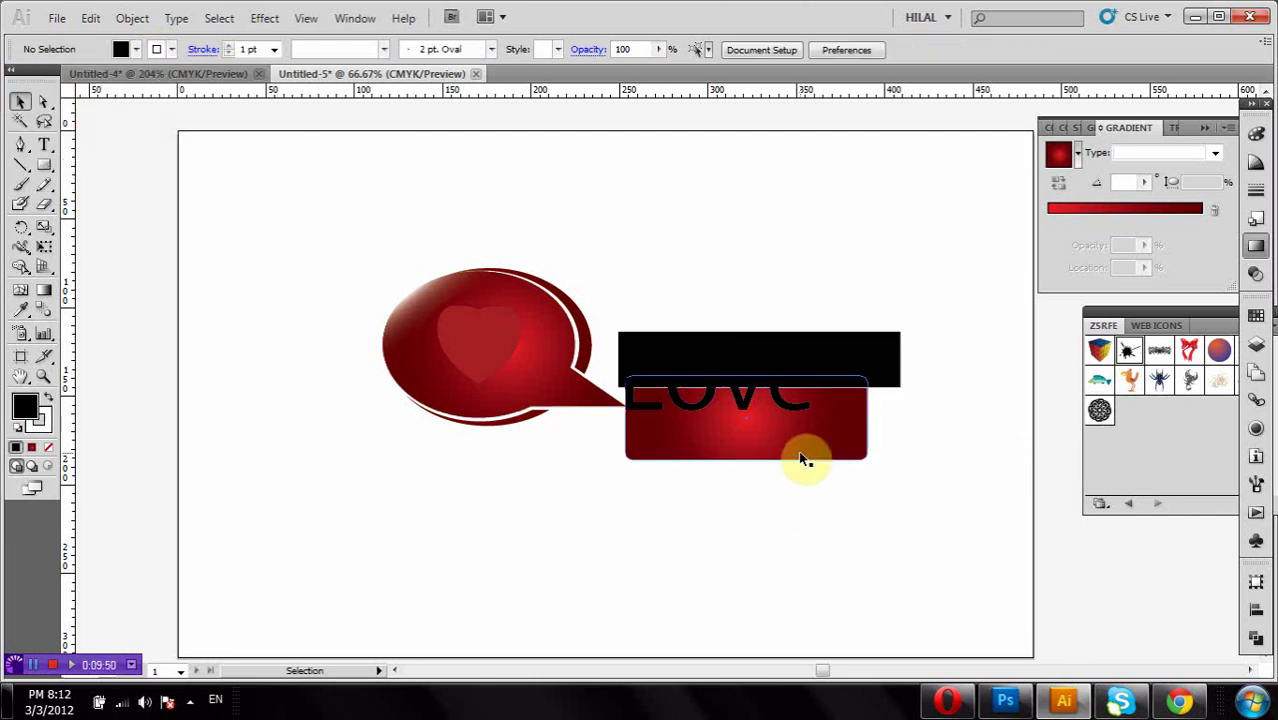
pyautogui.moveTo(800, 457); pyautogui.dragTo(686, 432)
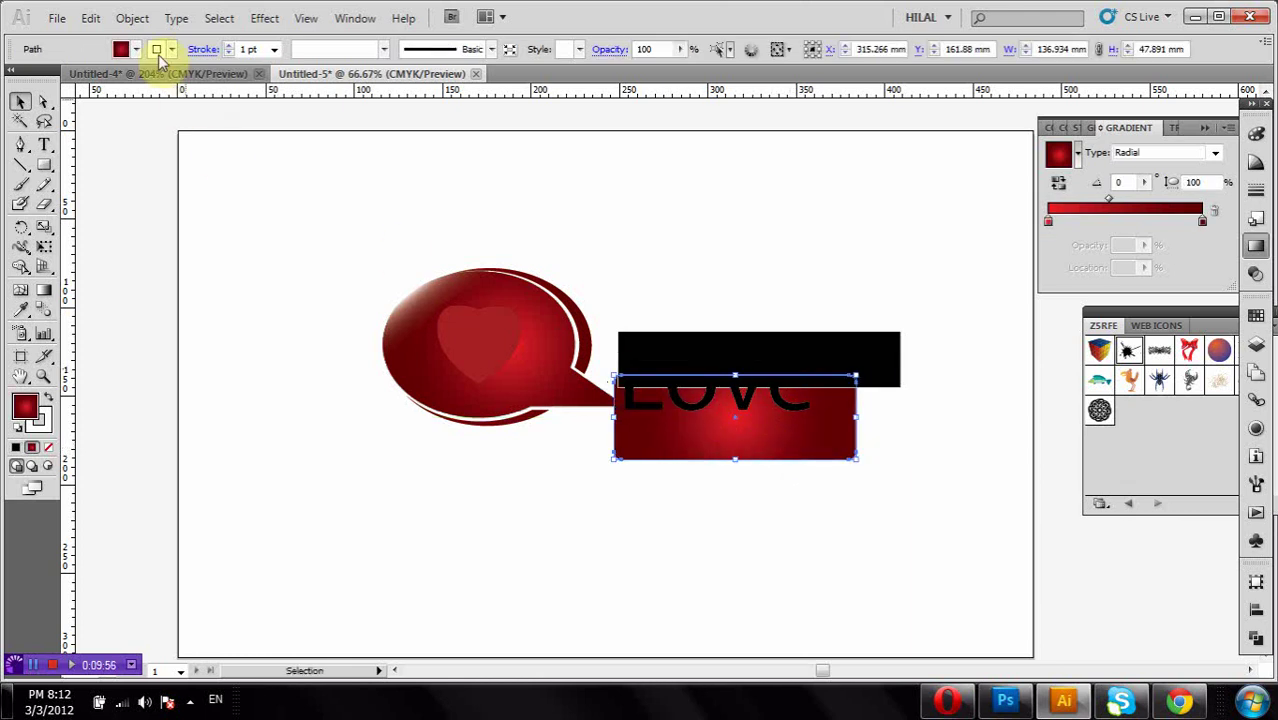
# - Set the red rectangle's stroke to None, then clip Love with both rectangles
pyautogui.click(153, 52)
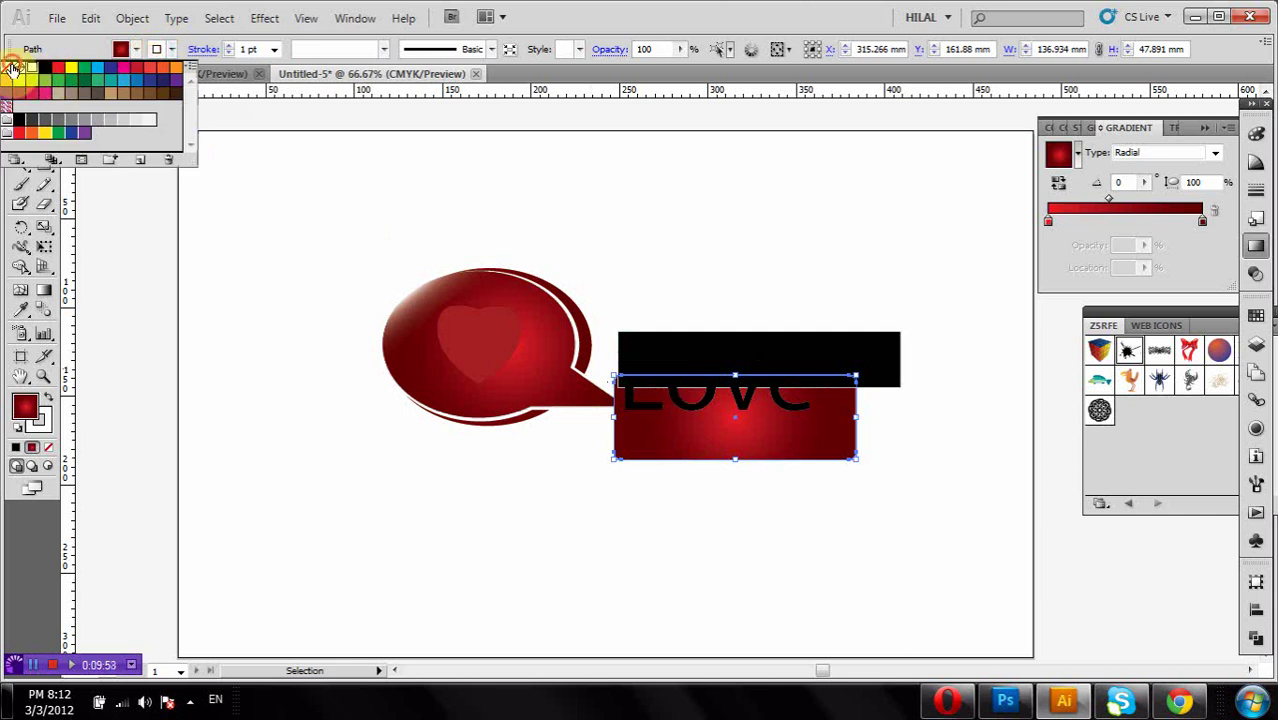
pyautogui.click(12, 56)
pyautogui.click(733, 514)
pyautogui.click(745, 514)
pyautogui.moveTo(781, 530); pyautogui.dragTo(768, 330)
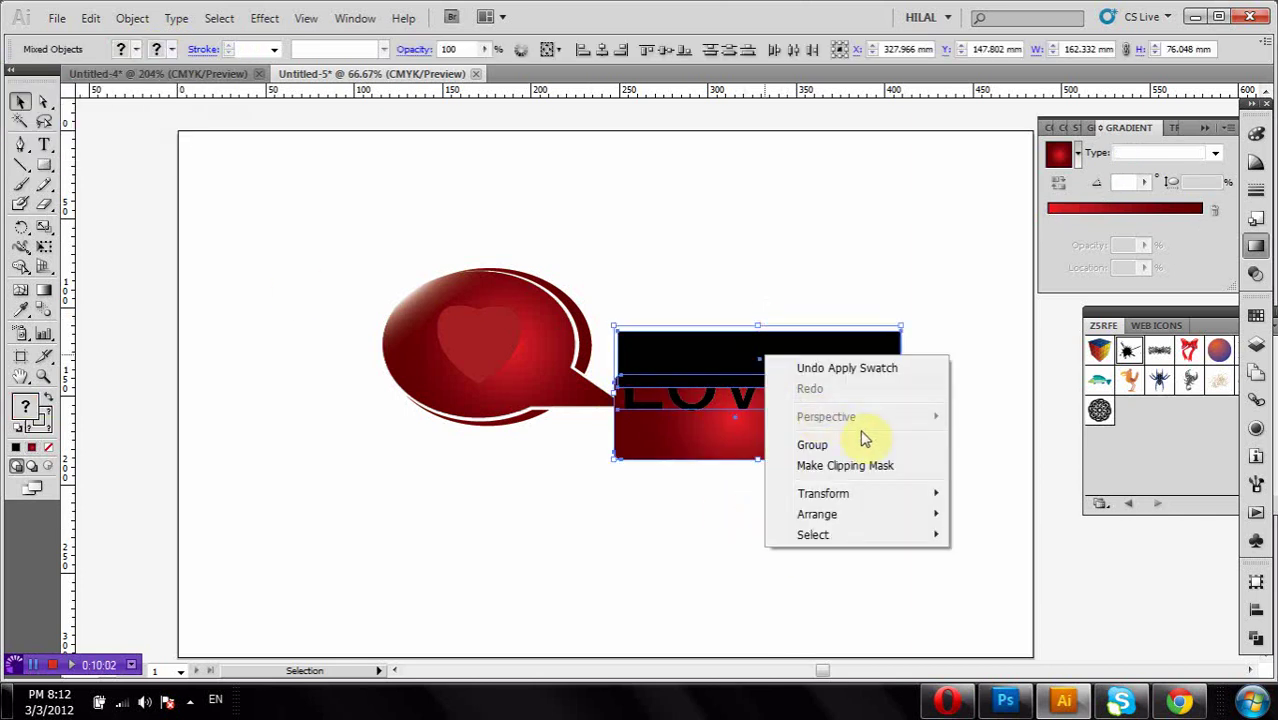
pyautogui.click(878, 466)
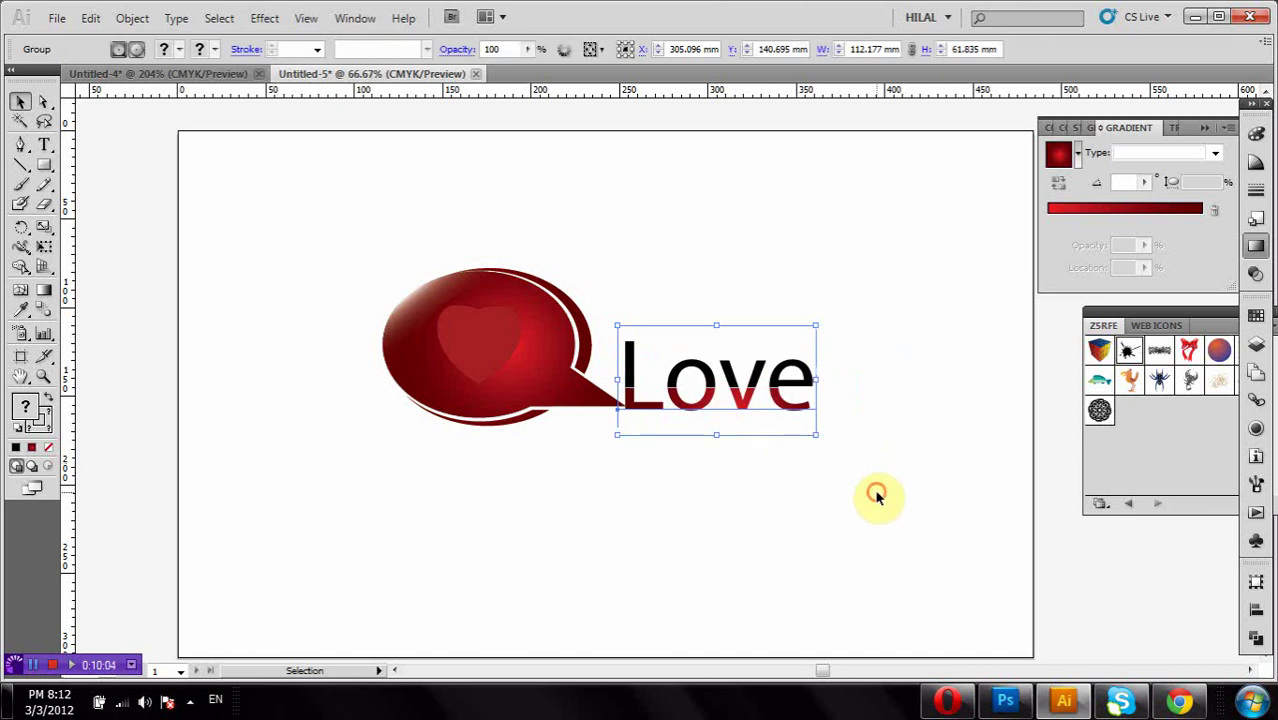
pyautogui.click(876, 496)
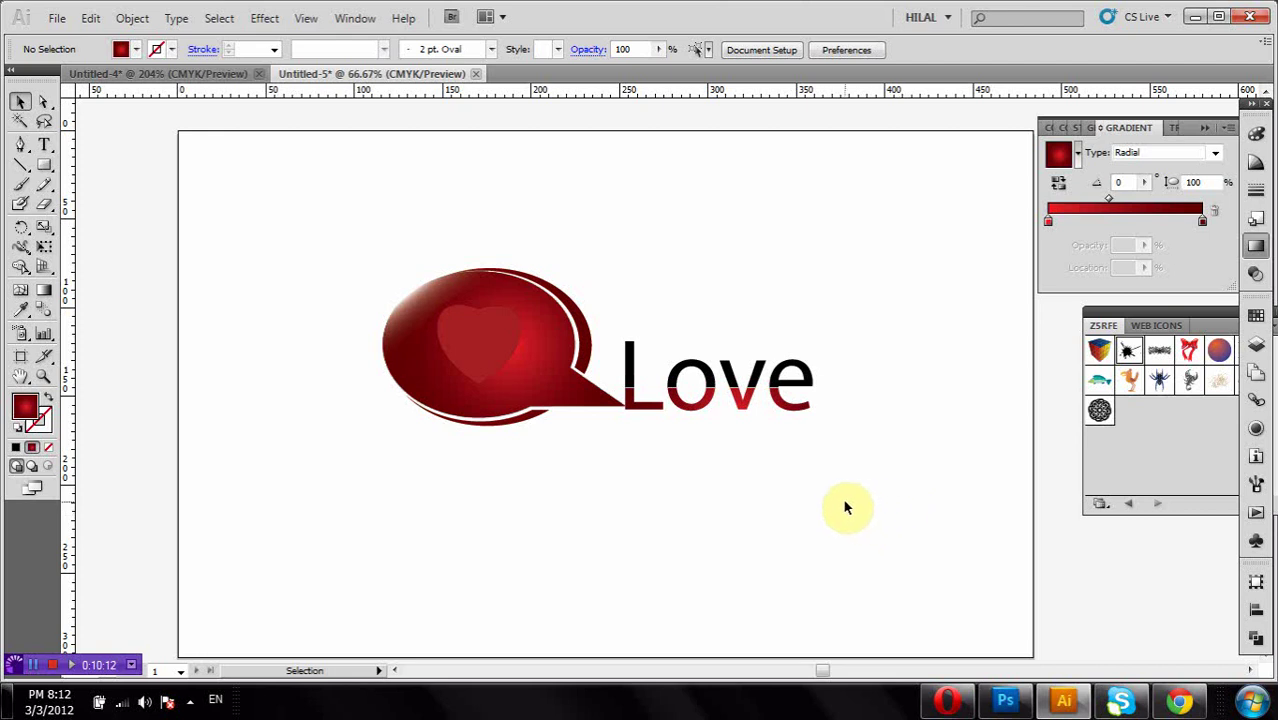
# - Draw an artboard-sized rectangle and send it to the back behind the logo
pyautogui.click(43, 165)
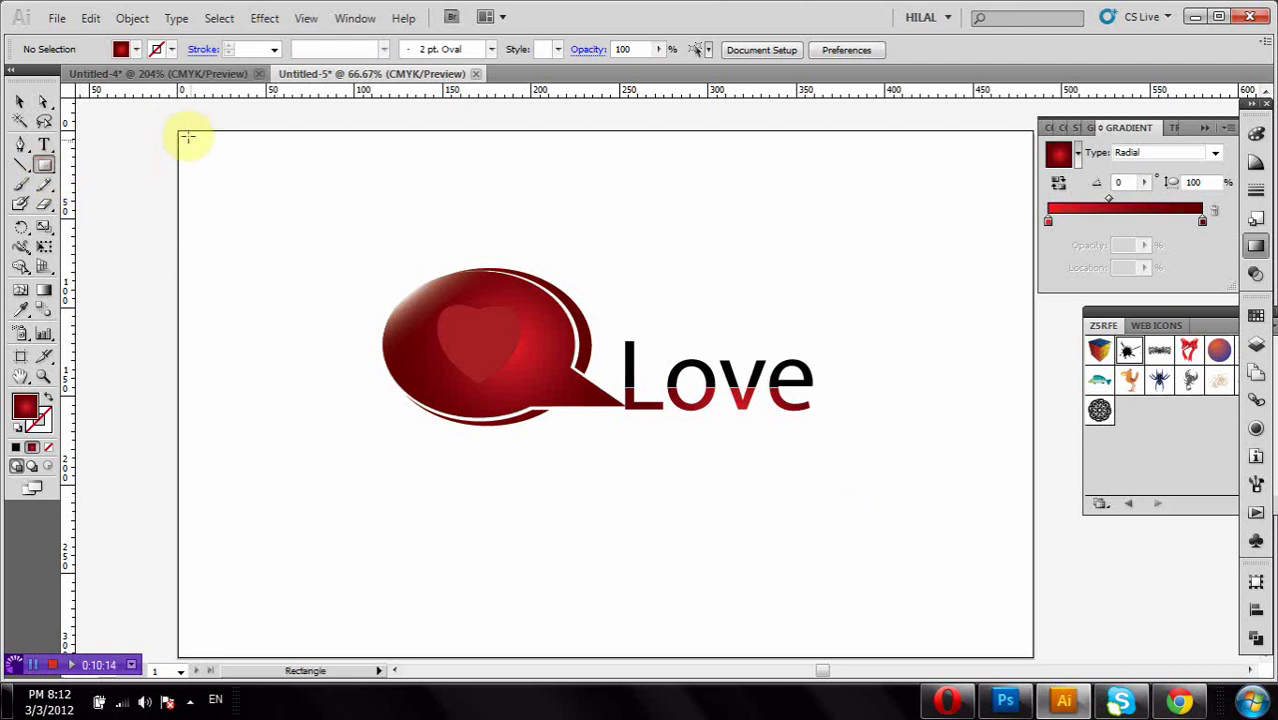
pyautogui.moveTo(172, 130); pyautogui.dragTo(1030, 655)
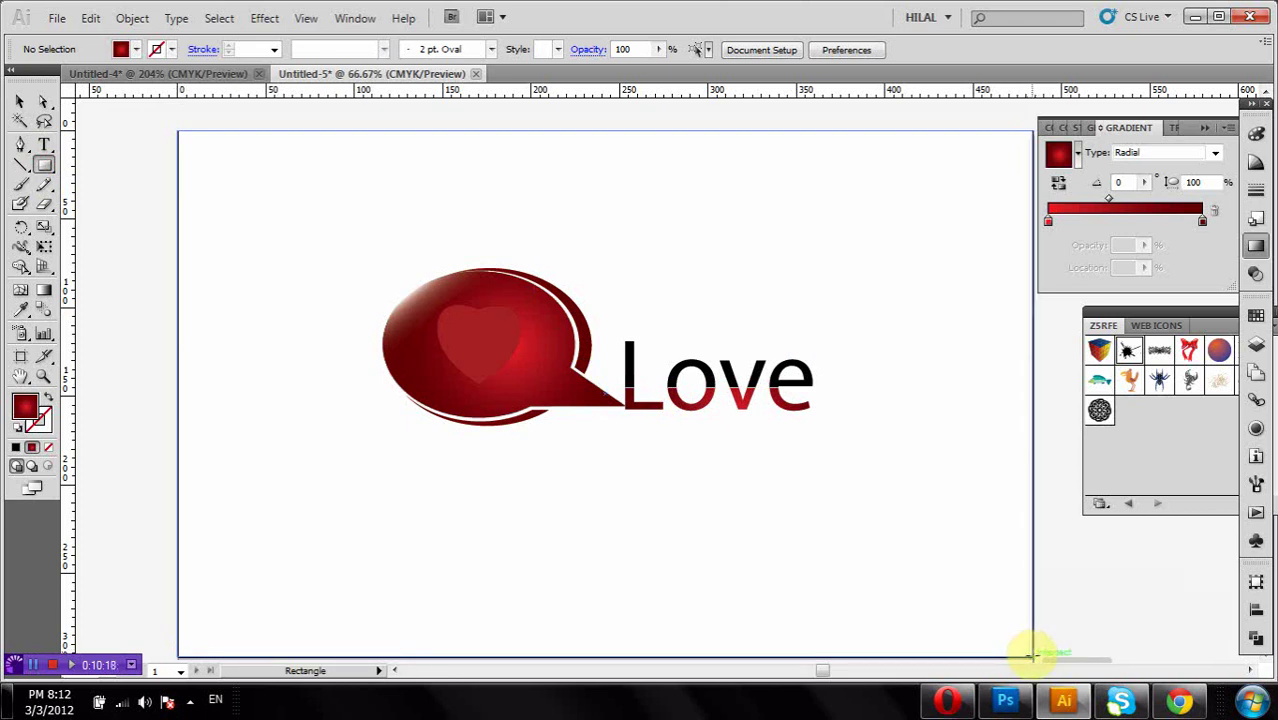
pyautogui.moveTo(1030, 655); pyautogui.dragTo(1030, 655)
pyautogui.rightClick(975, 378)
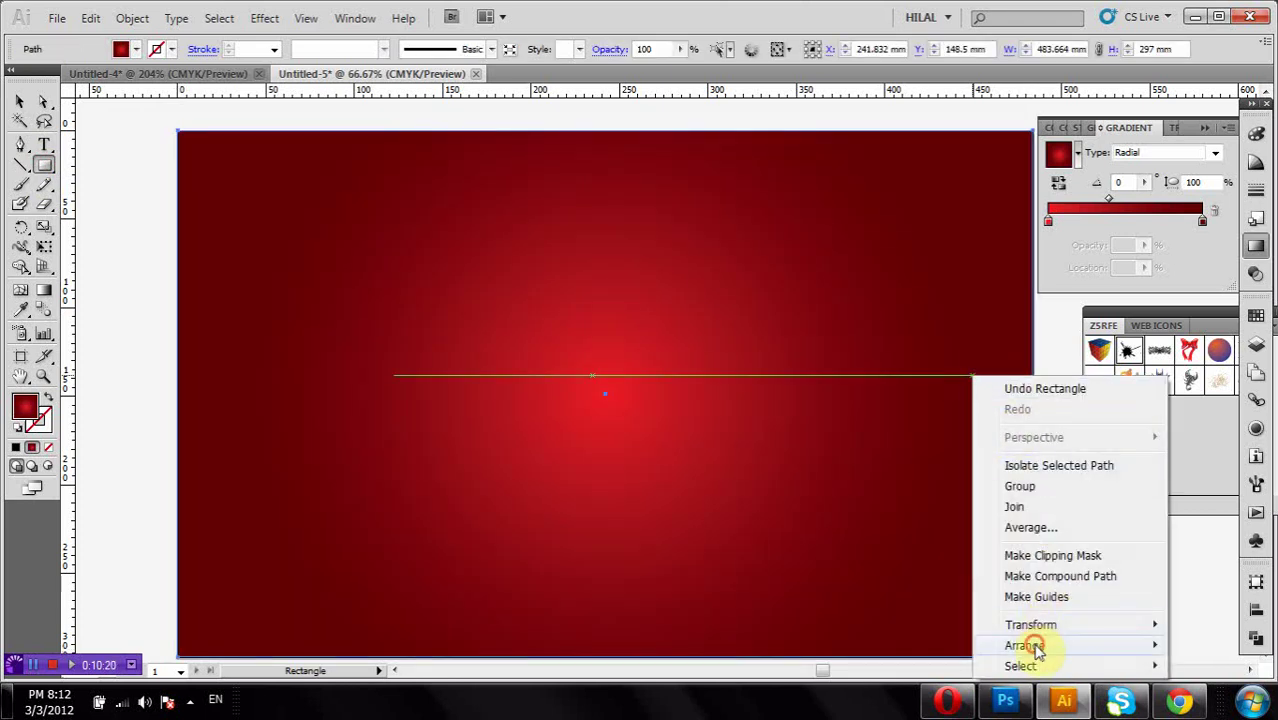
pyautogui.click(890, 615)
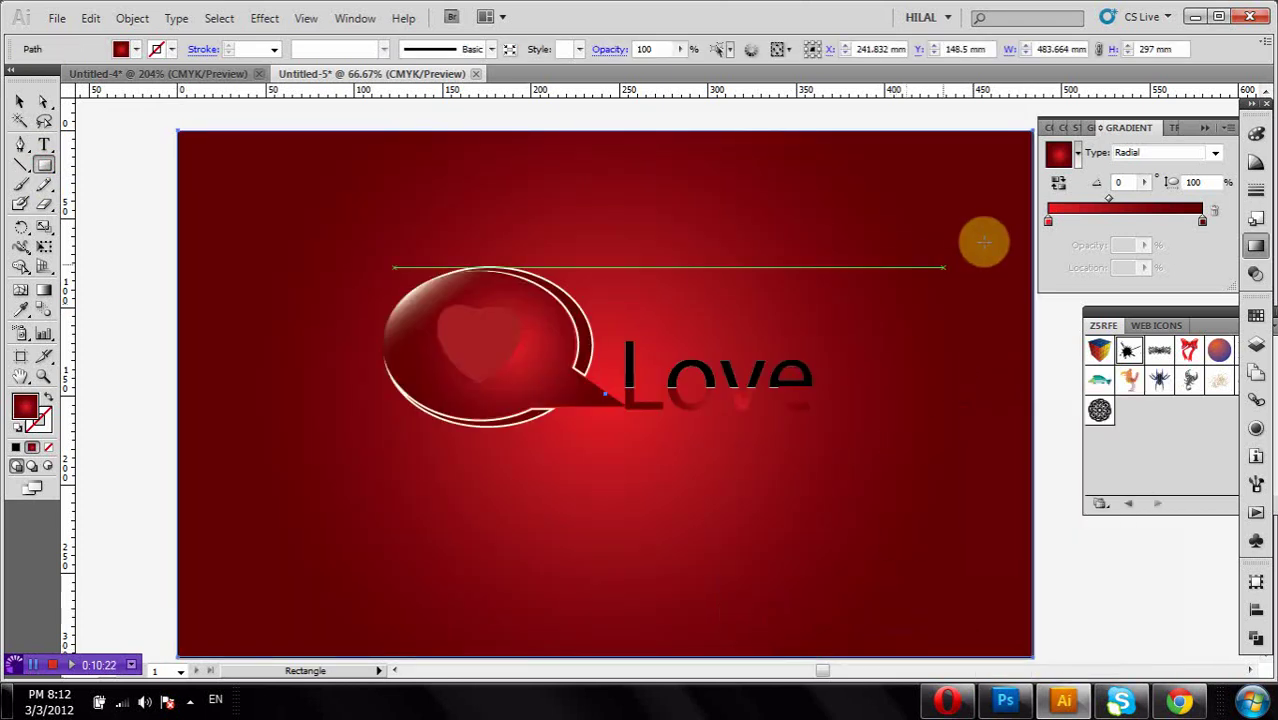
# - Apply the Fade to Black gradient preset and set the right stop's opacity to 100%
pyautogui.click(1077, 155)
pyautogui.click(1090, 189)
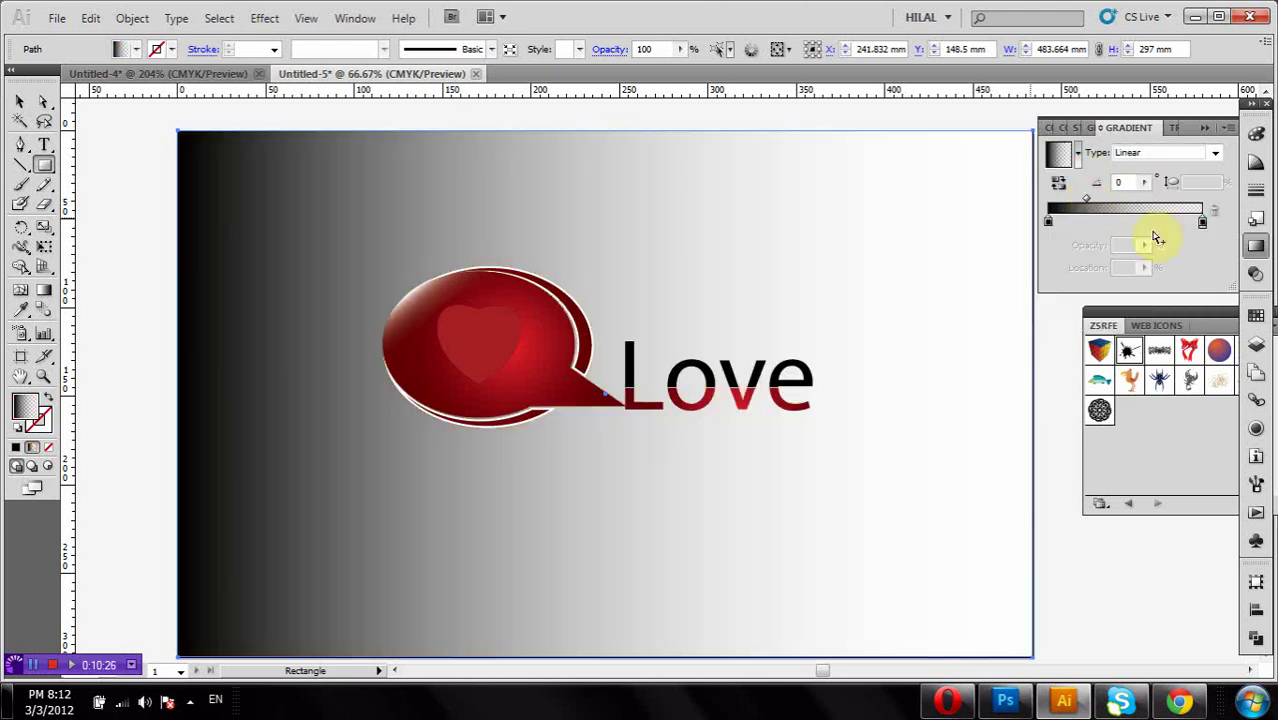
pyautogui.doubleClick(1203, 224)
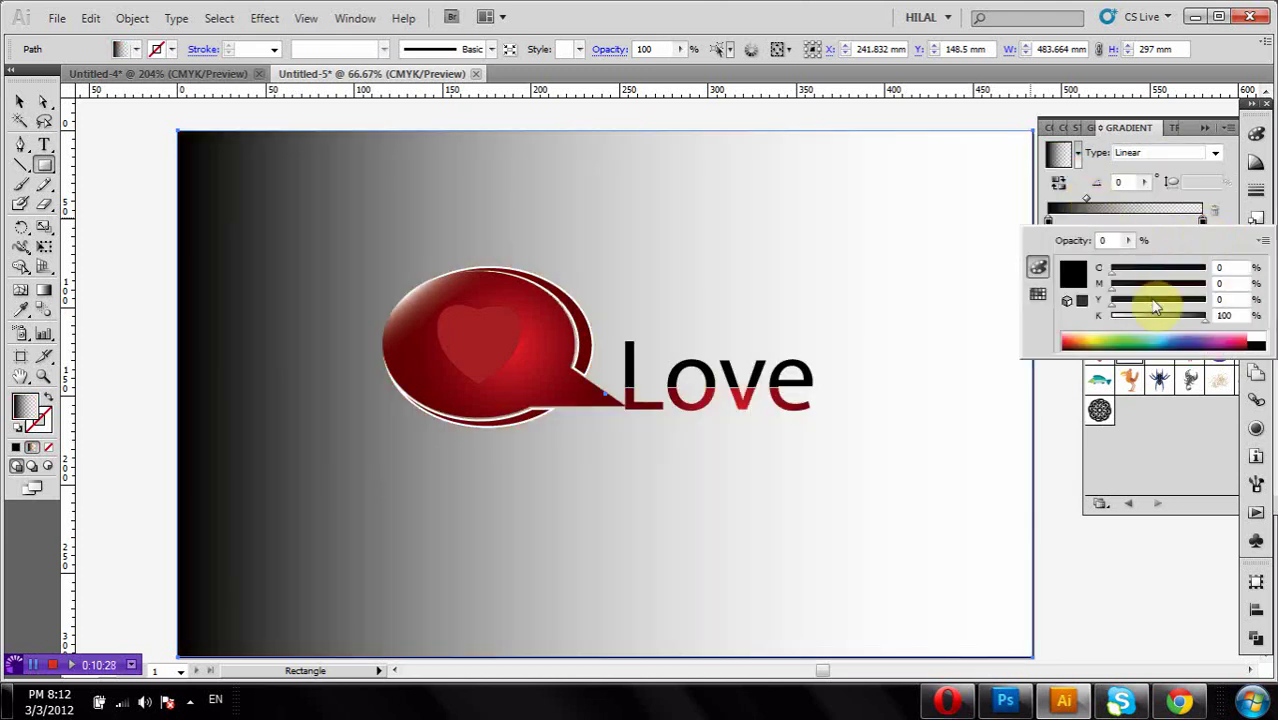
pyautogui.write('0')
pyautogui.press('Return')
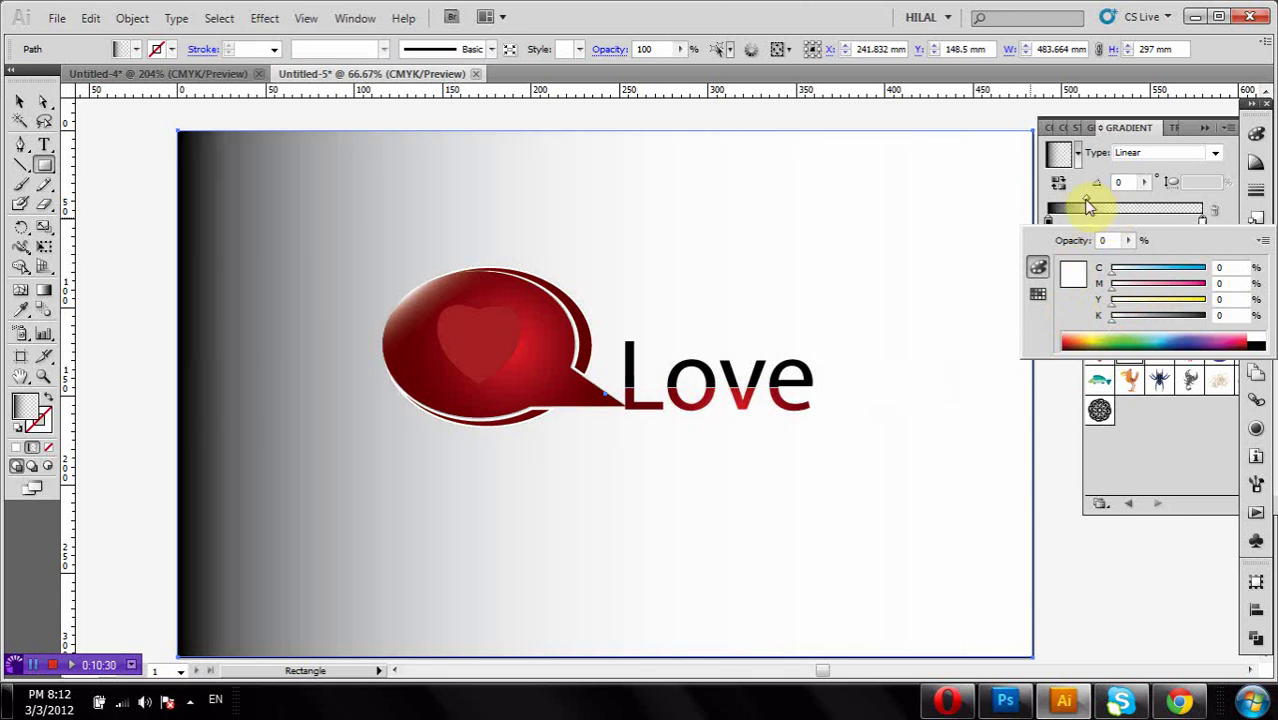
pyautogui.click(1089, 206)
pyautogui.click(1143, 245)
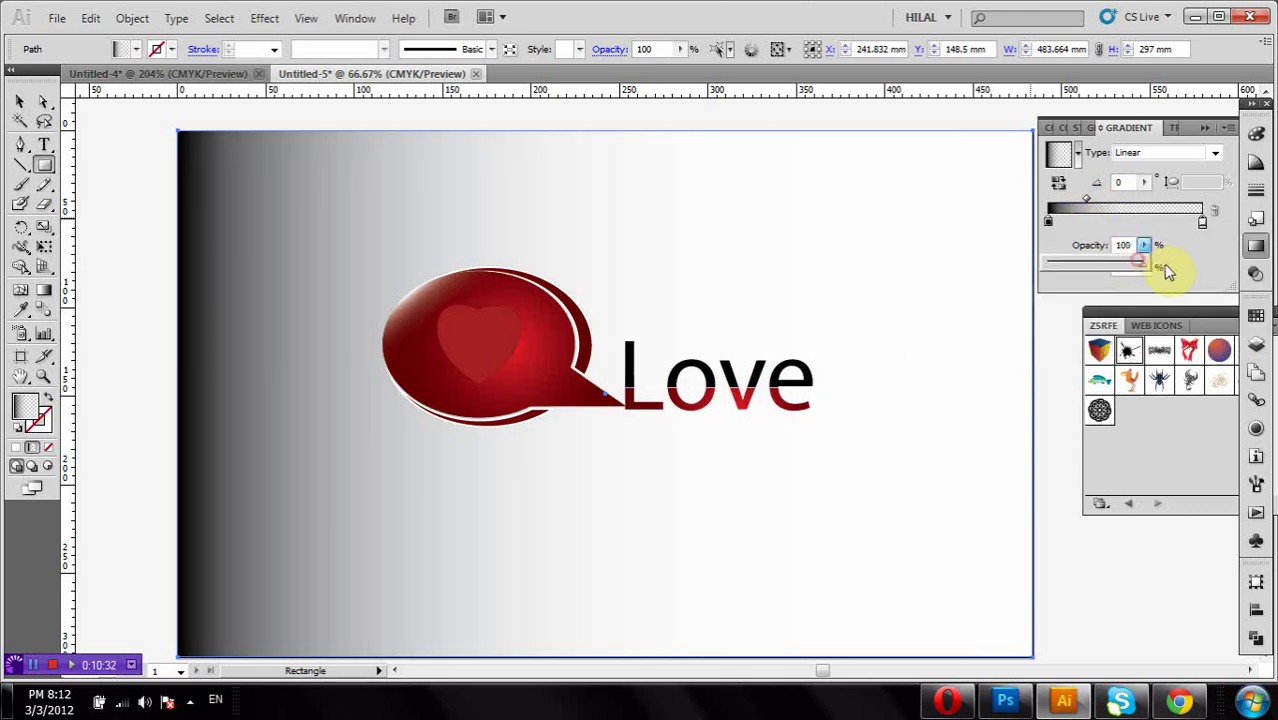
pyautogui.moveTo(1168, 270); pyautogui.dragTo(1163, 270)
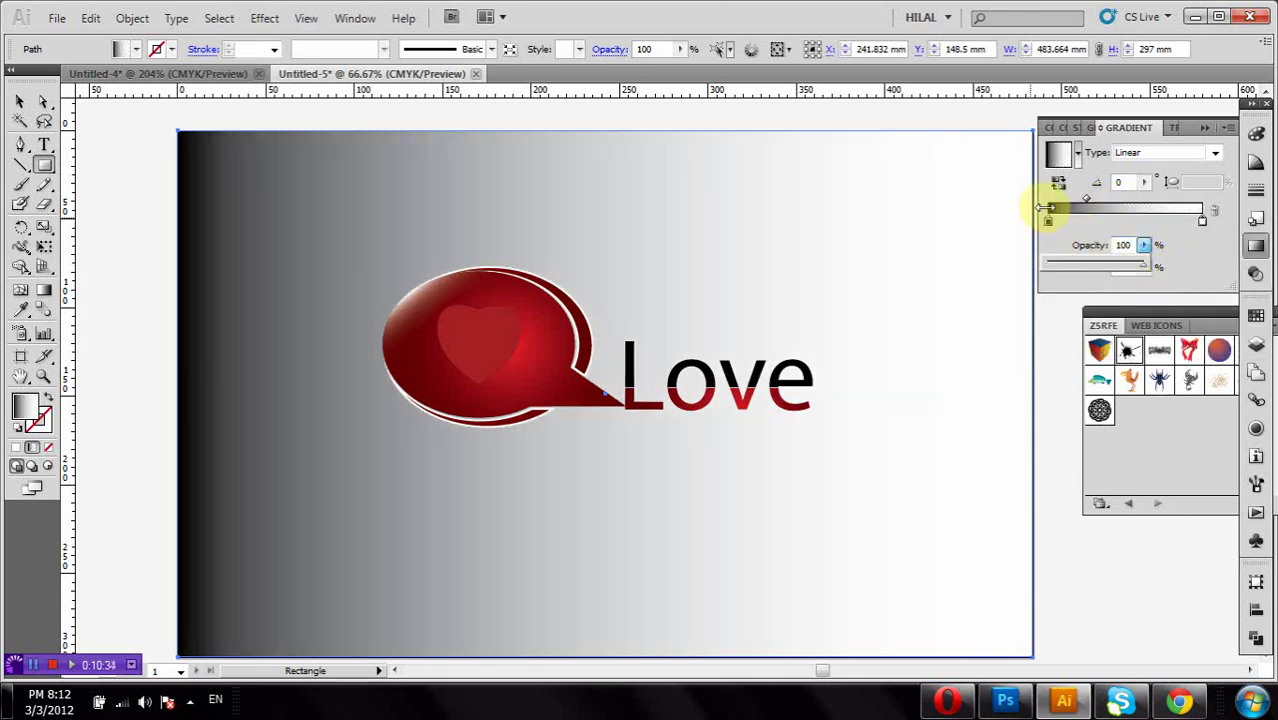
# - Lighten the dark stop to light grey (K 23), make the gradient radial and reverse it
pyautogui.click(1047, 218)
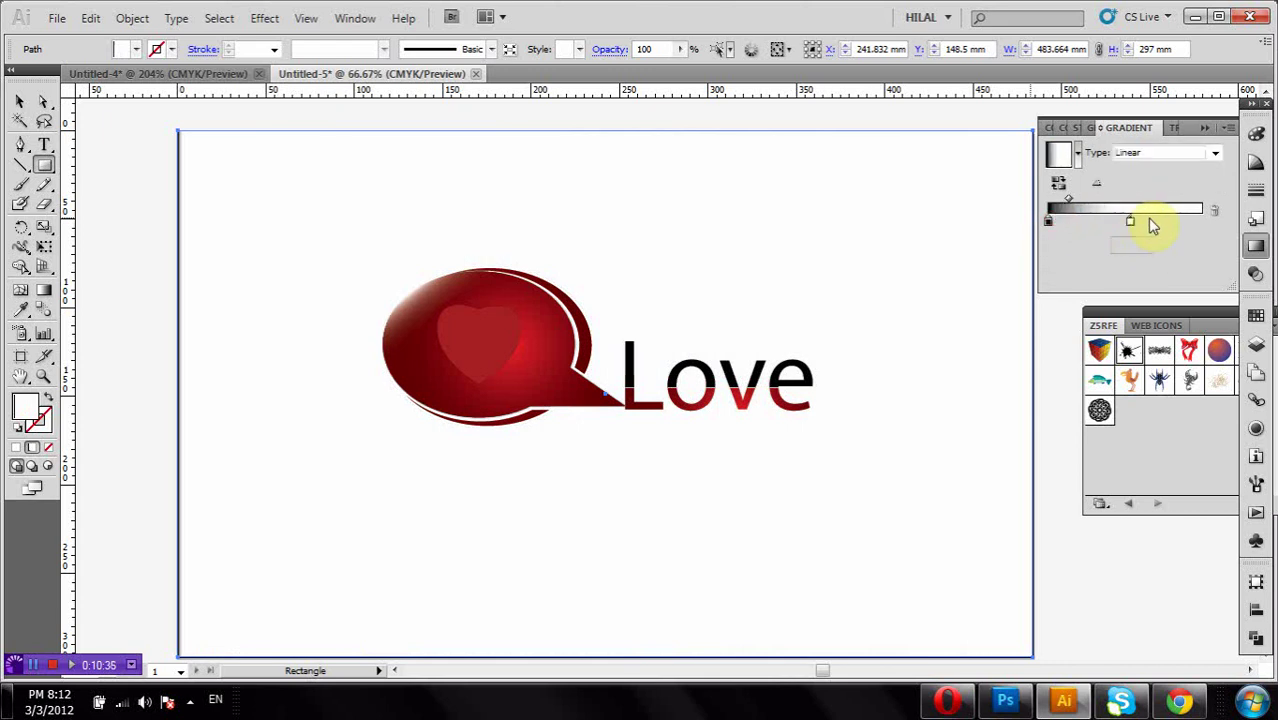
pyautogui.moveTo(1155, 222); pyautogui.dragTo(1210, 223)
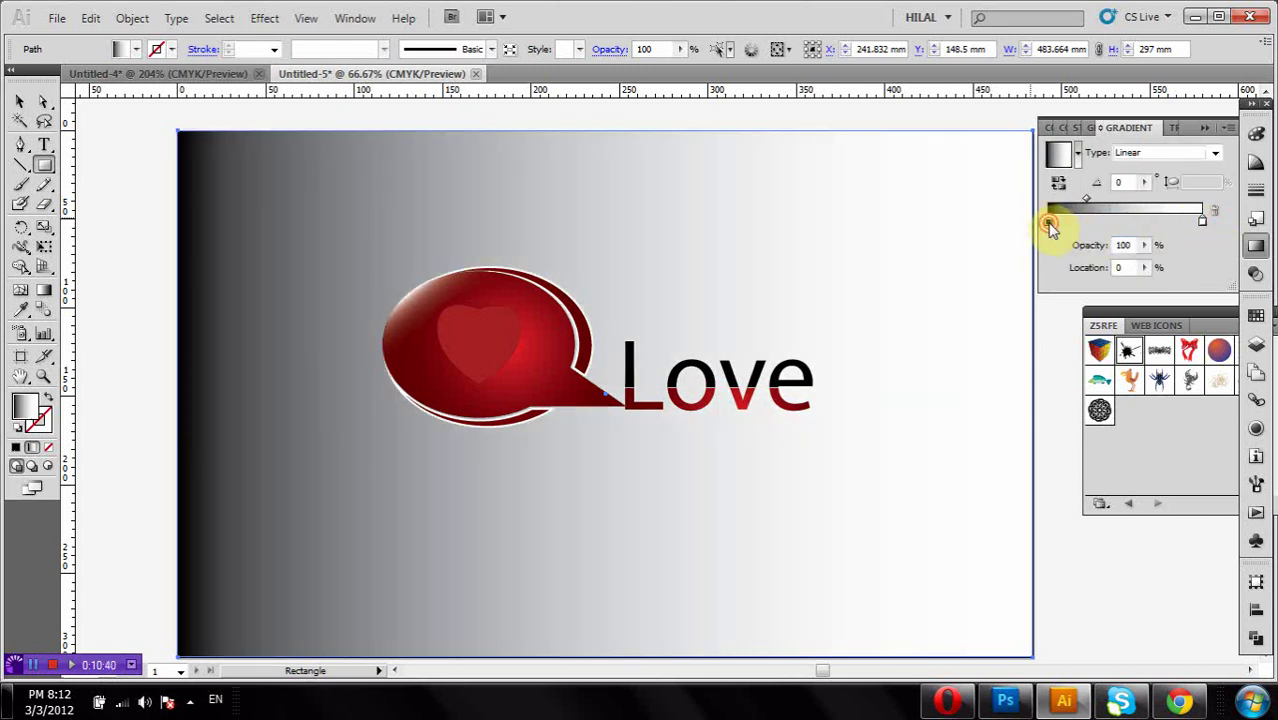
pyautogui.doubleClick(1049, 222)
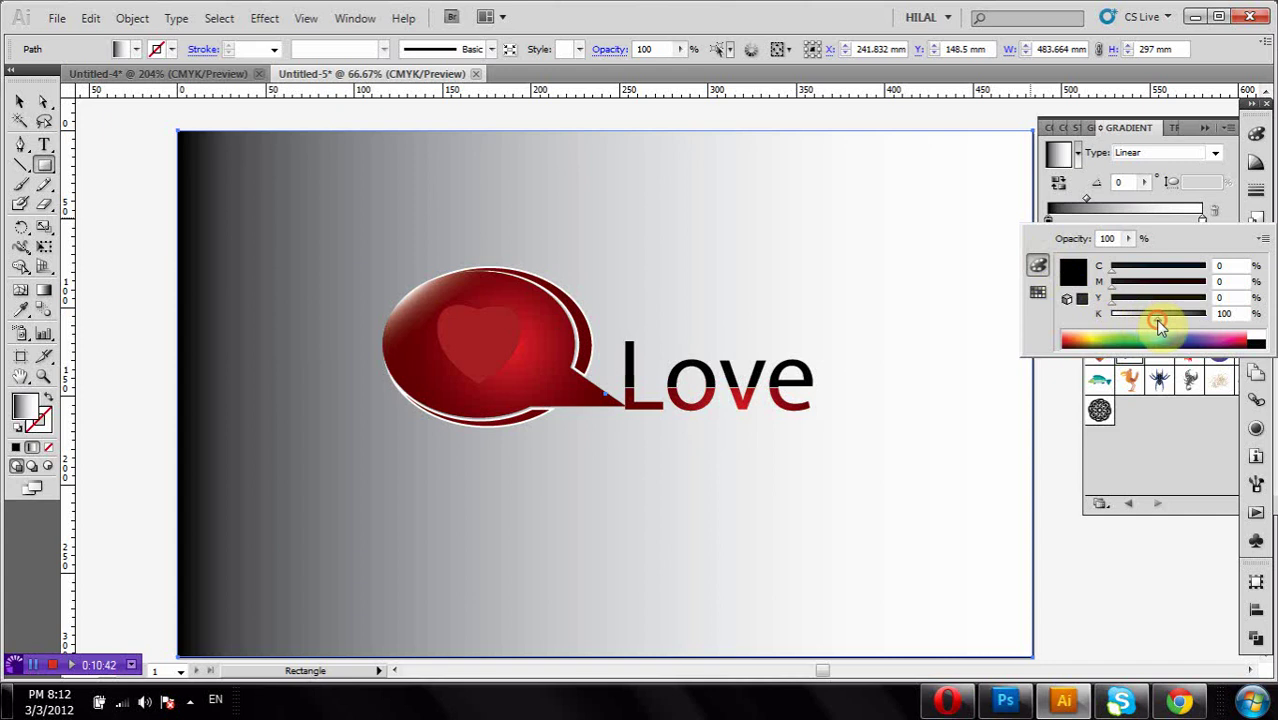
pyautogui.moveTo(1158, 322); pyautogui.dragTo(1135, 316)
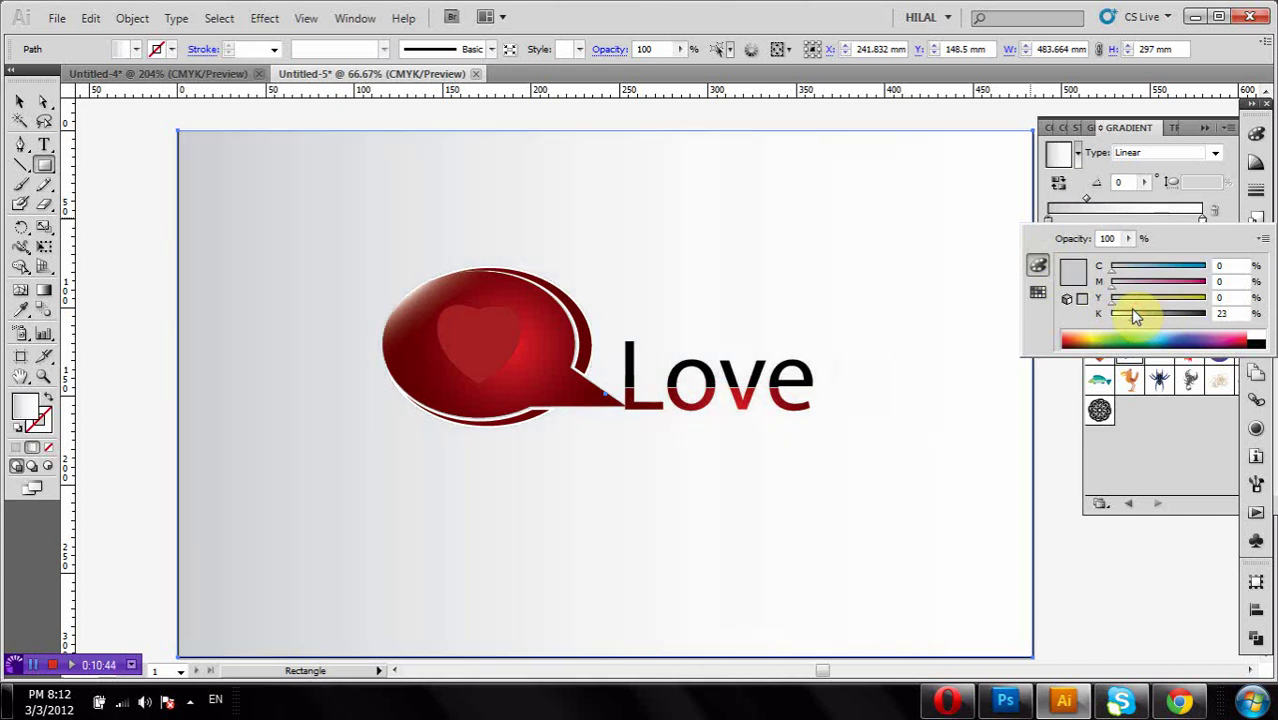
pyautogui.click(1143, 163)
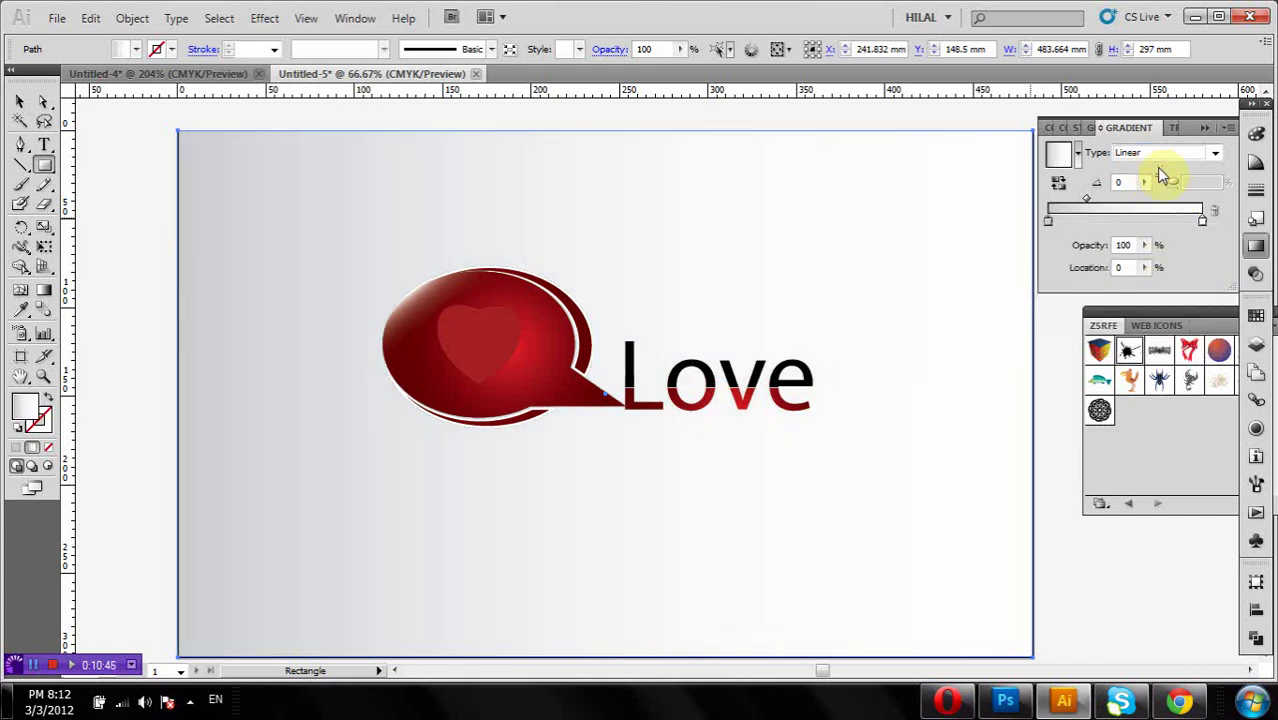
pyautogui.click(1156, 158)
pyautogui.click(1159, 173)
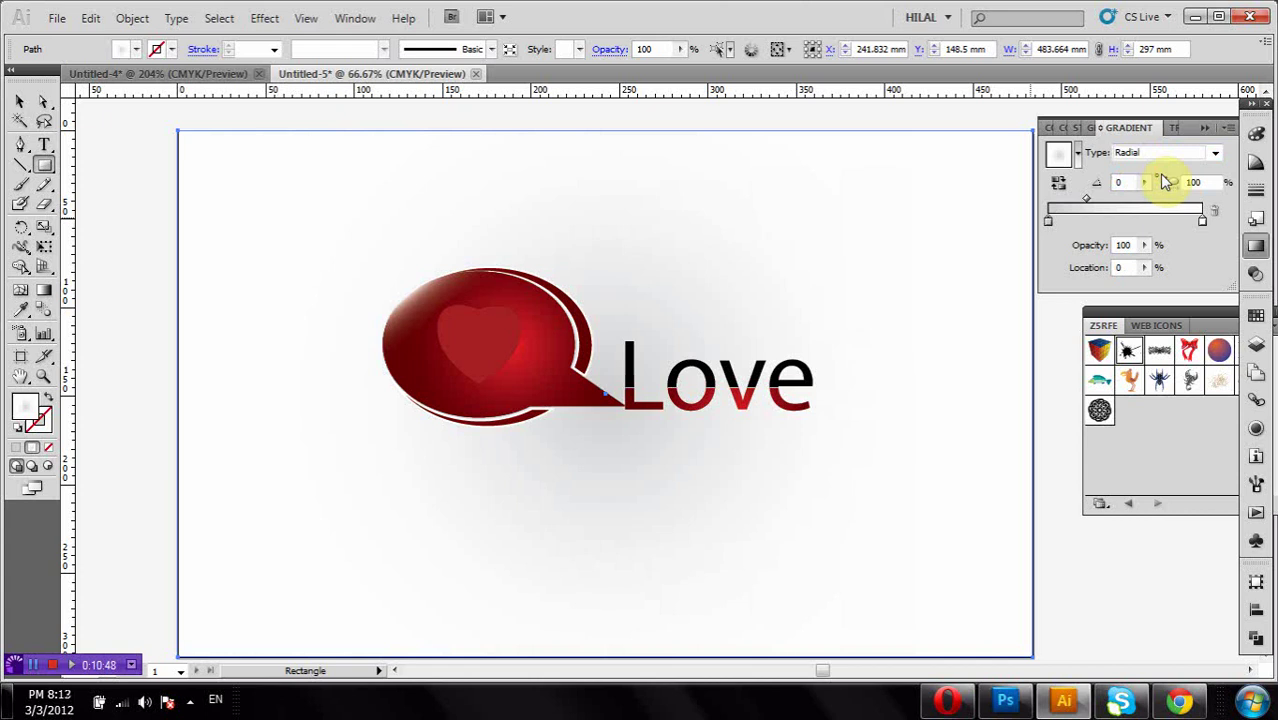
pyautogui.click(1057, 183)
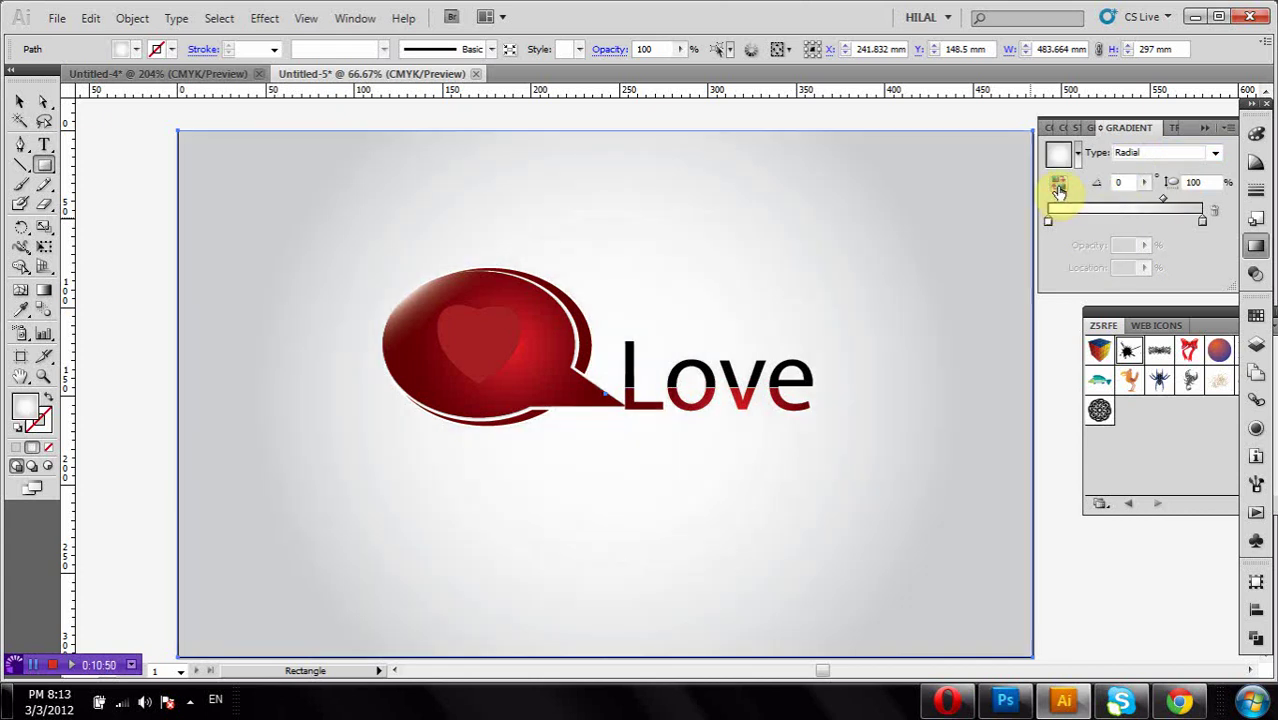
# - Select the bubble and Love text, reposition them, and scale them up by a corner handle
pyautogui.click(20, 101)
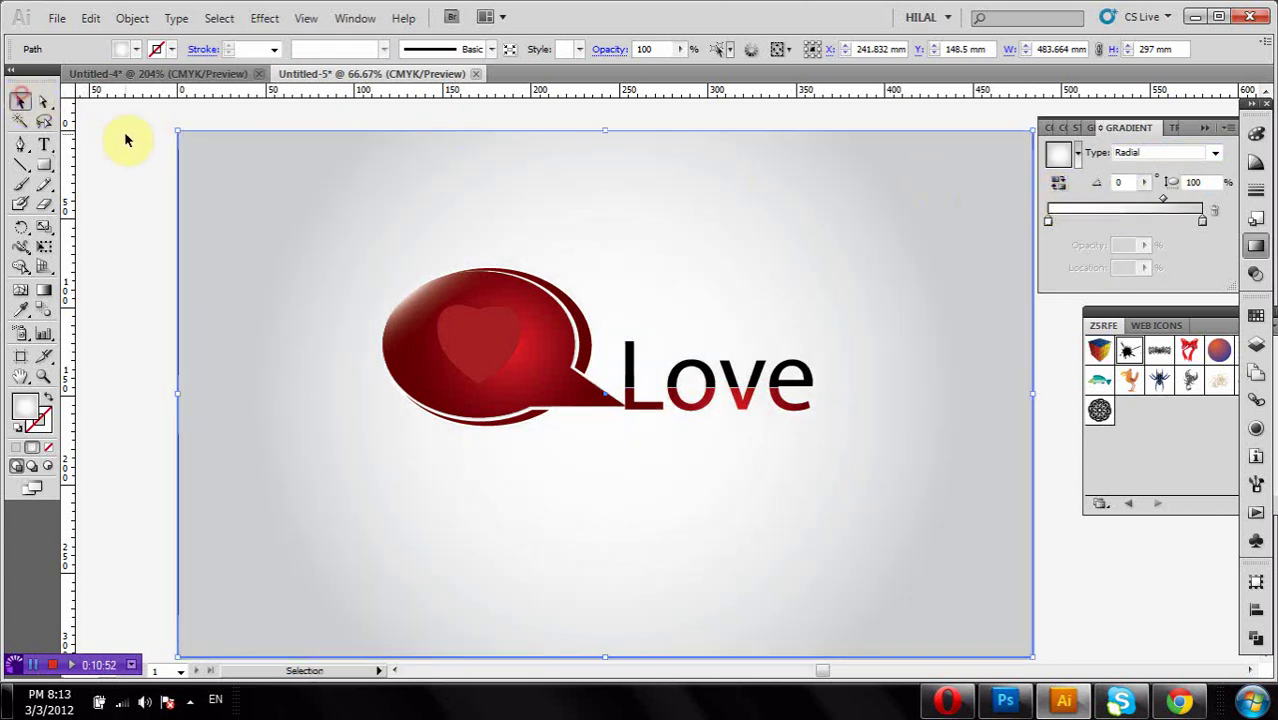
pyautogui.moveTo(125, 134); pyautogui.dragTo(335, 210)
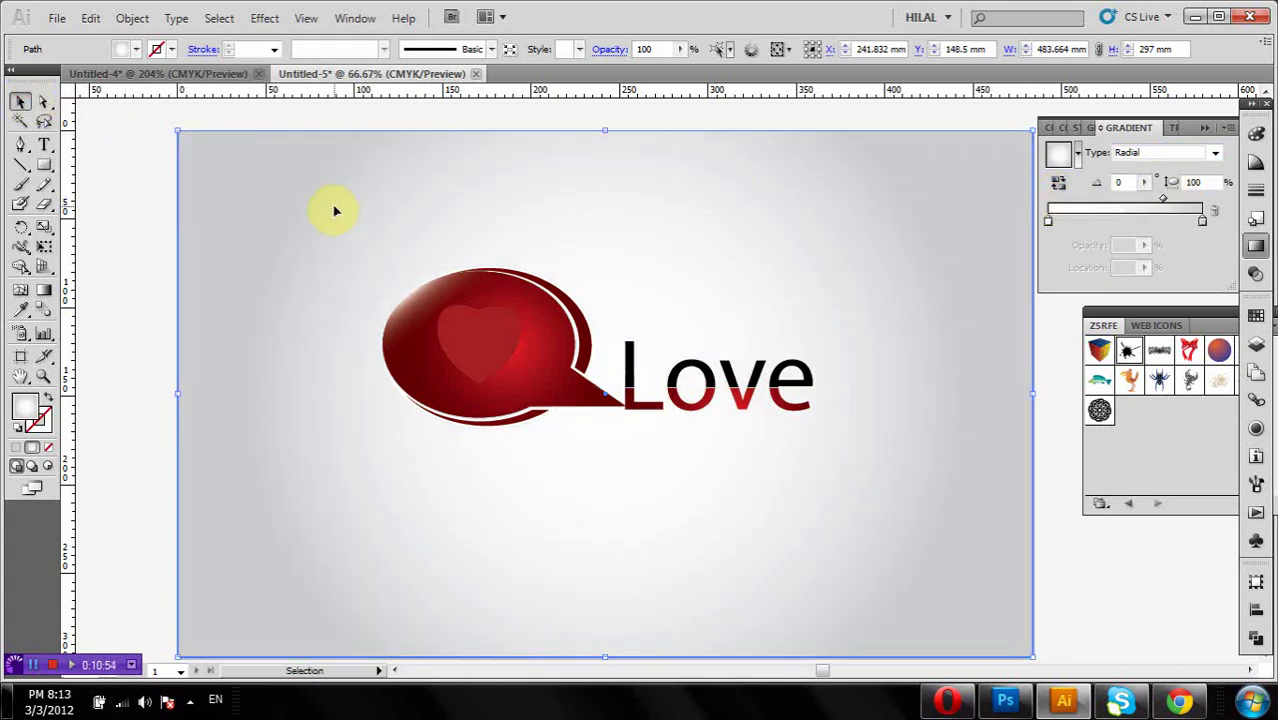
pyautogui.hotkey('ctrl', '2')
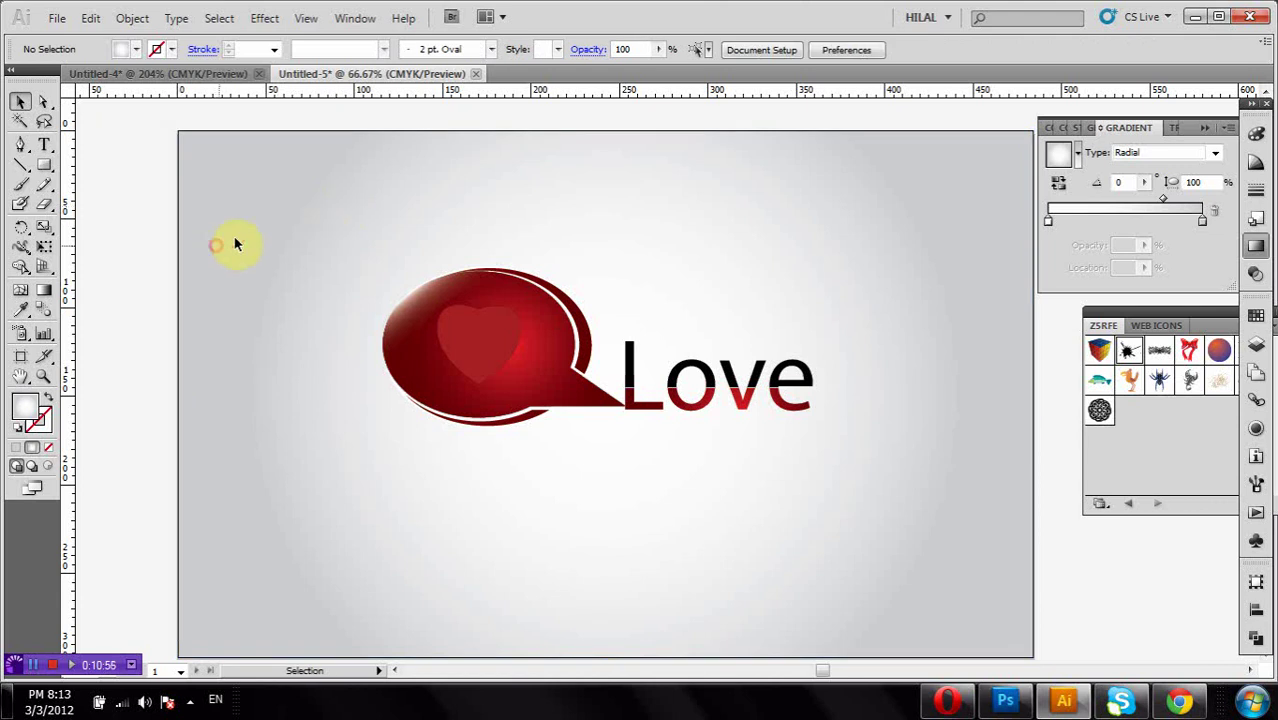
pyautogui.moveTo(274, 218); pyautogui.dragTo(910, 500)
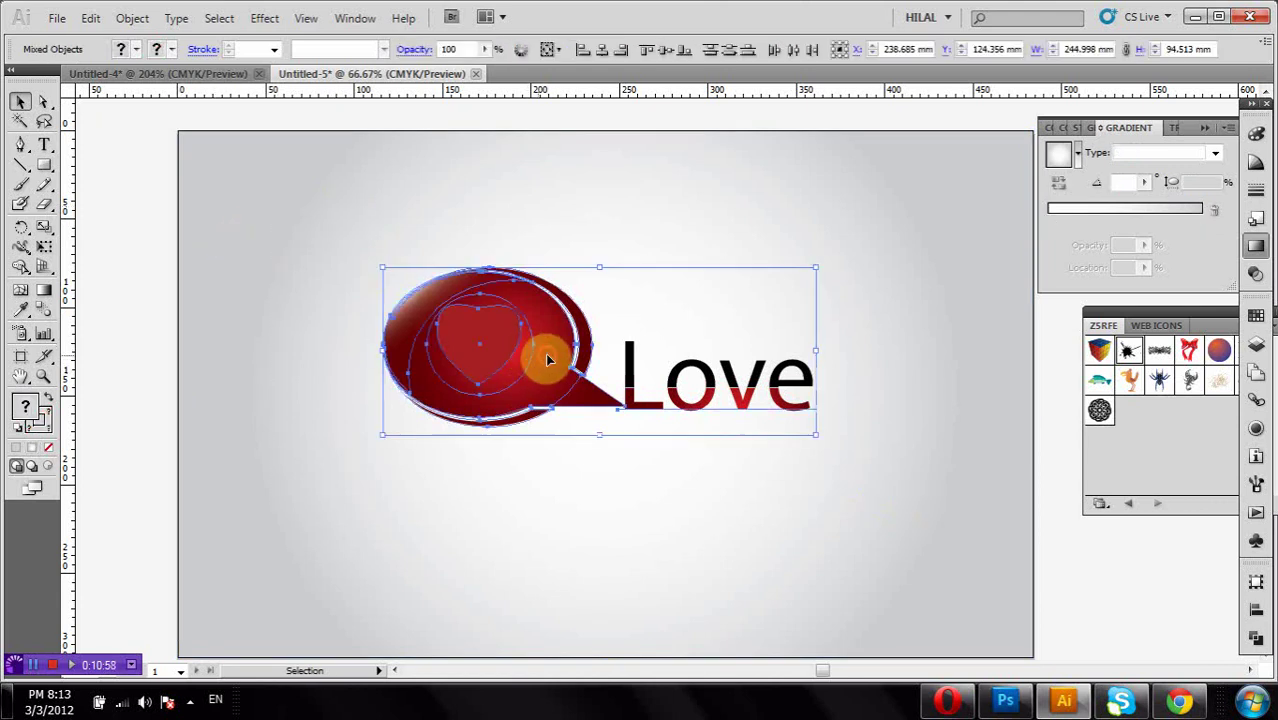
pyautogui.moveTo(547, 360); pyautogui.dragTo(568, 381)
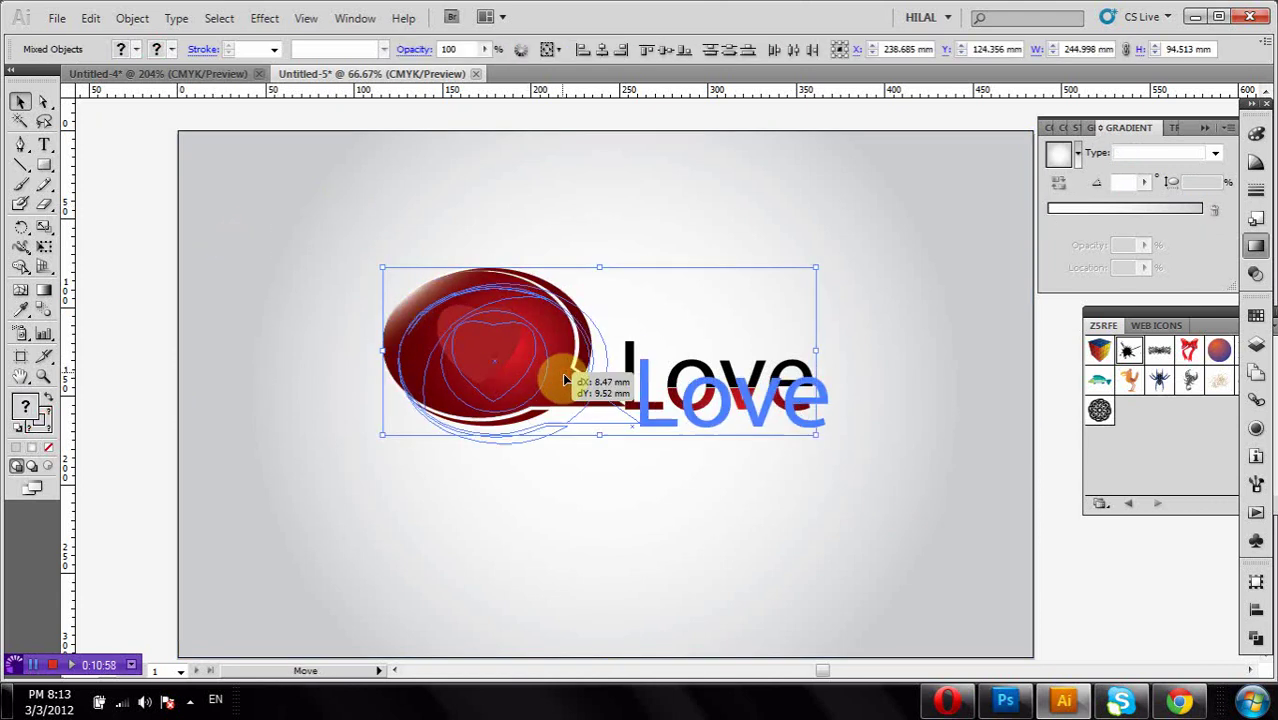
pyautogui.click(674, 550)
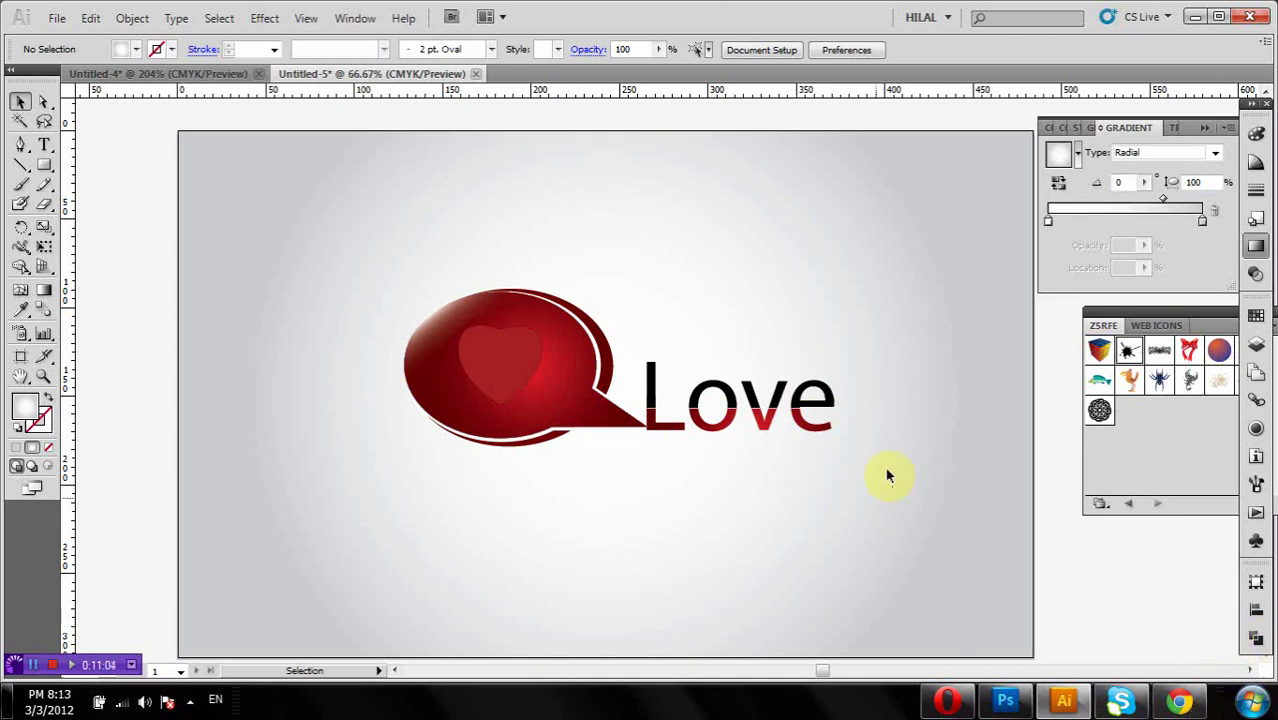
pyautogui.moveTo(522, 420); pyautogui.dragTo(531, 444)
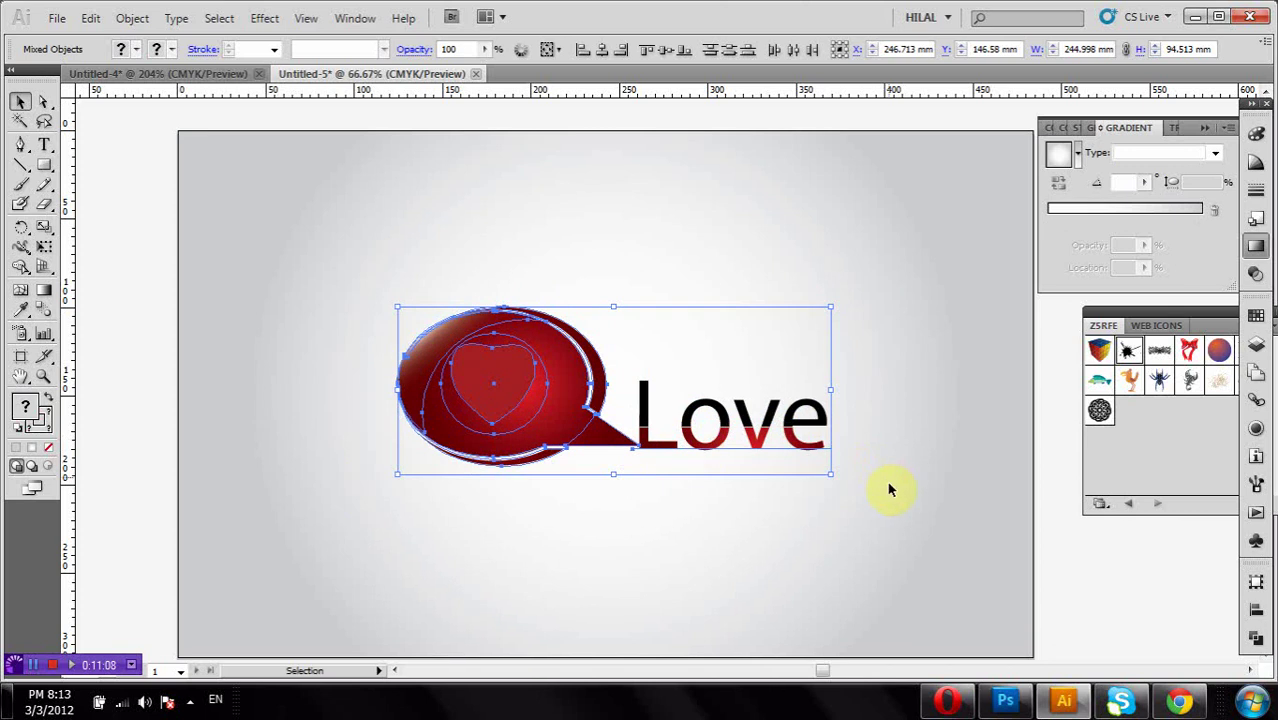
pyautogui.moveTo(830, 474); pyautogui.dragTo(843, 516)
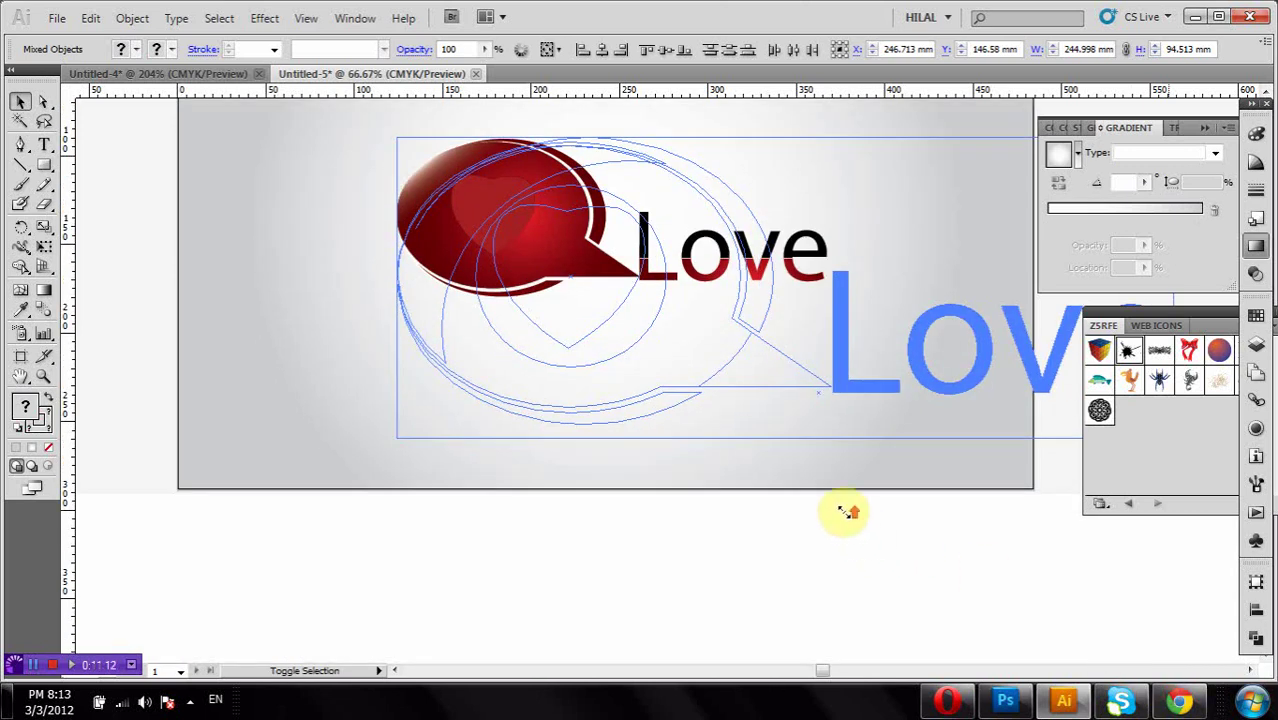
pyautogui.moveTo(840, 490); pyautogui.dragTo(823, 486)
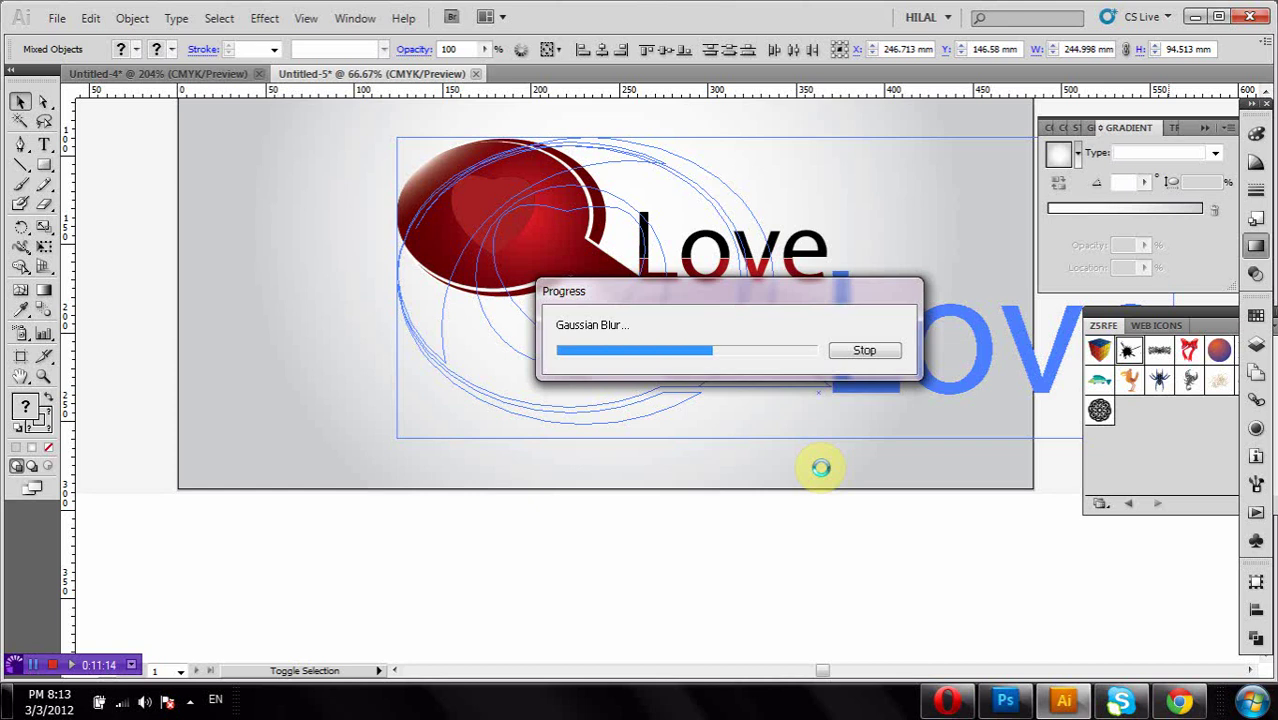
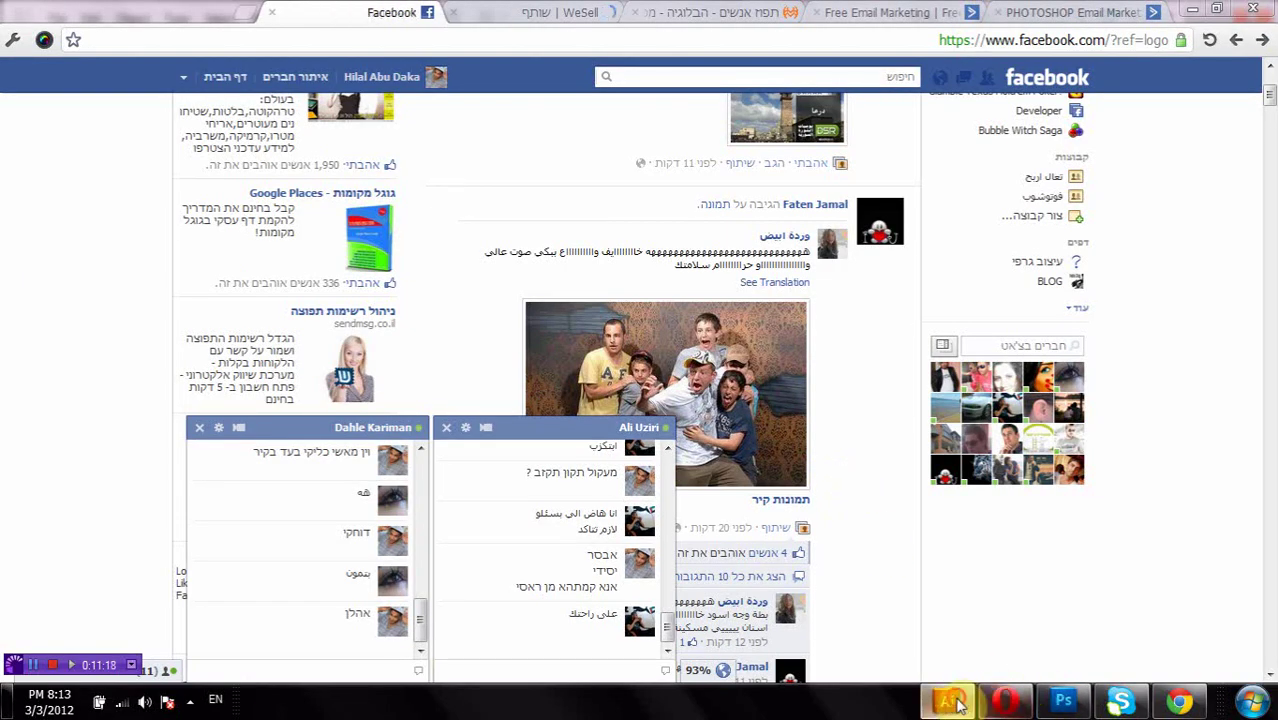
# - Return to the Illustrator document and move the Love logo up and left
pyautogui.click(950, 705)
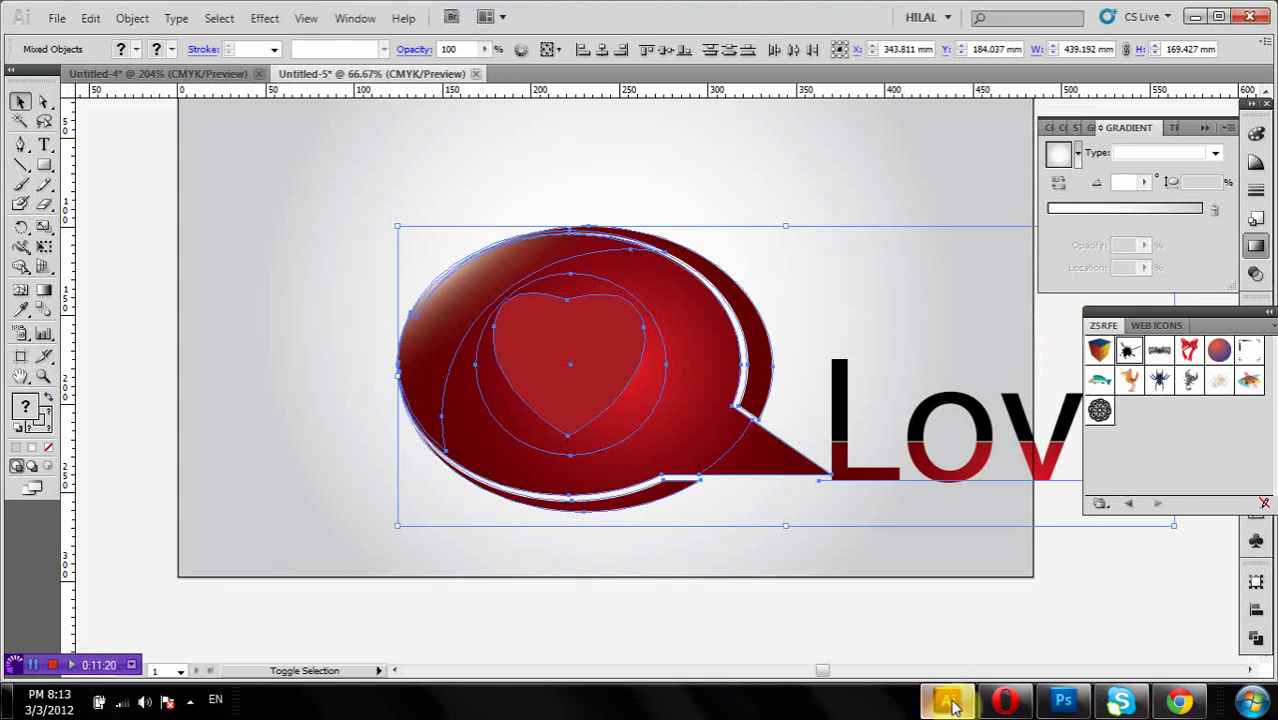
pyautogui.moveTo(726, 430); pyautogui.dragTo(546, 350)
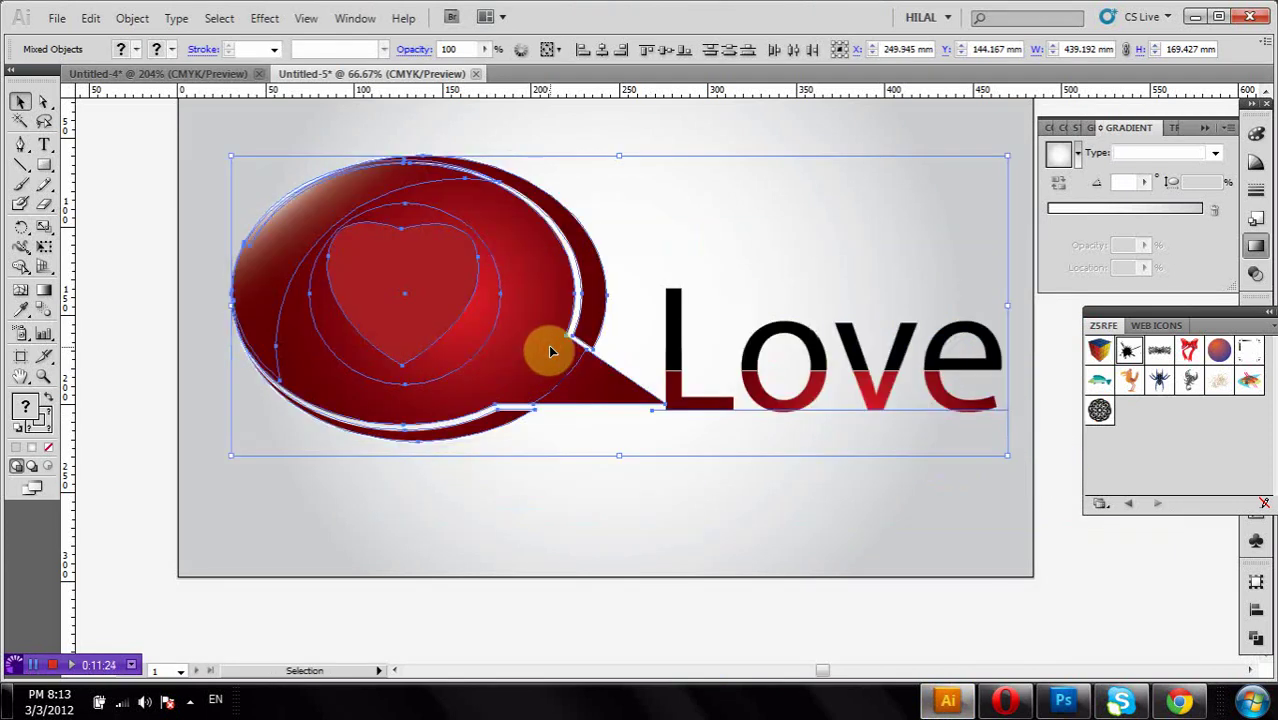
pyautogui.click(786, 590)
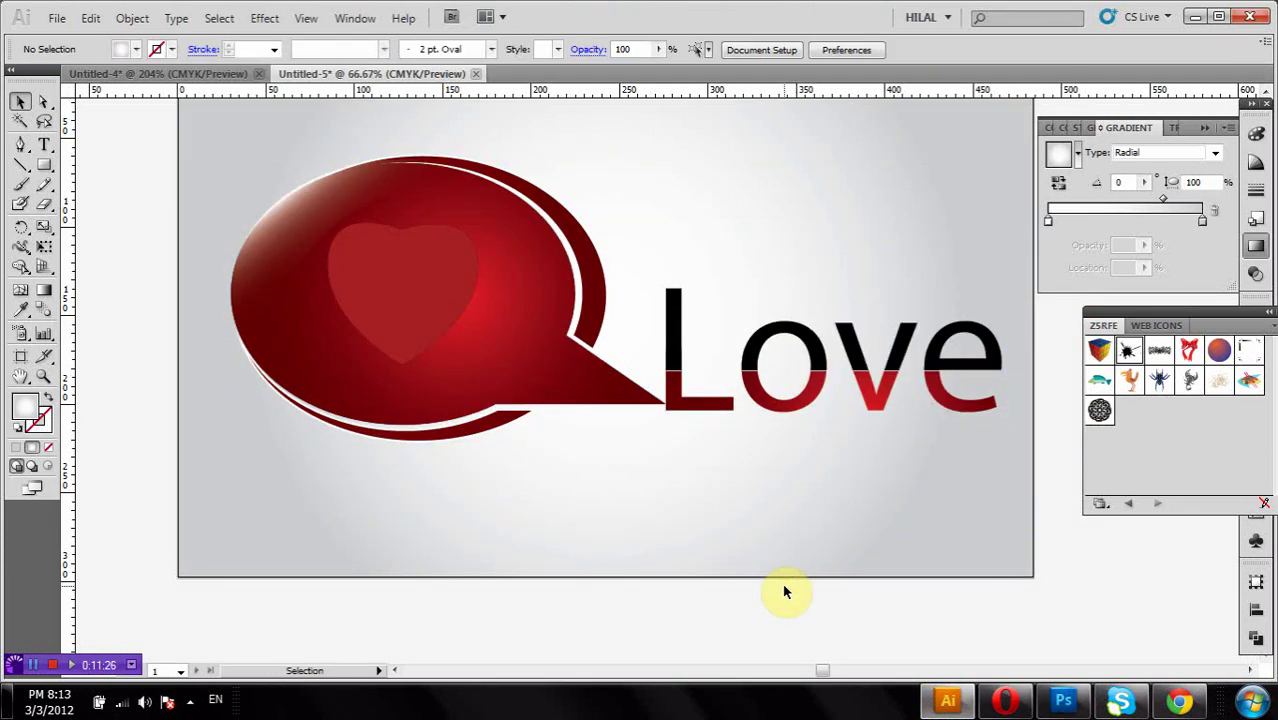
# - Select the whole scaled-down logo, about 232 × 90 mm, and drag it toward the artboard centre
pyautogui.moveTo(217, 148)
pyautogui.mouseDown()
pyautogui.moveTo(994, 486)
pyautogui.moveTo(636, 345)
pyautogui.mouseUp()
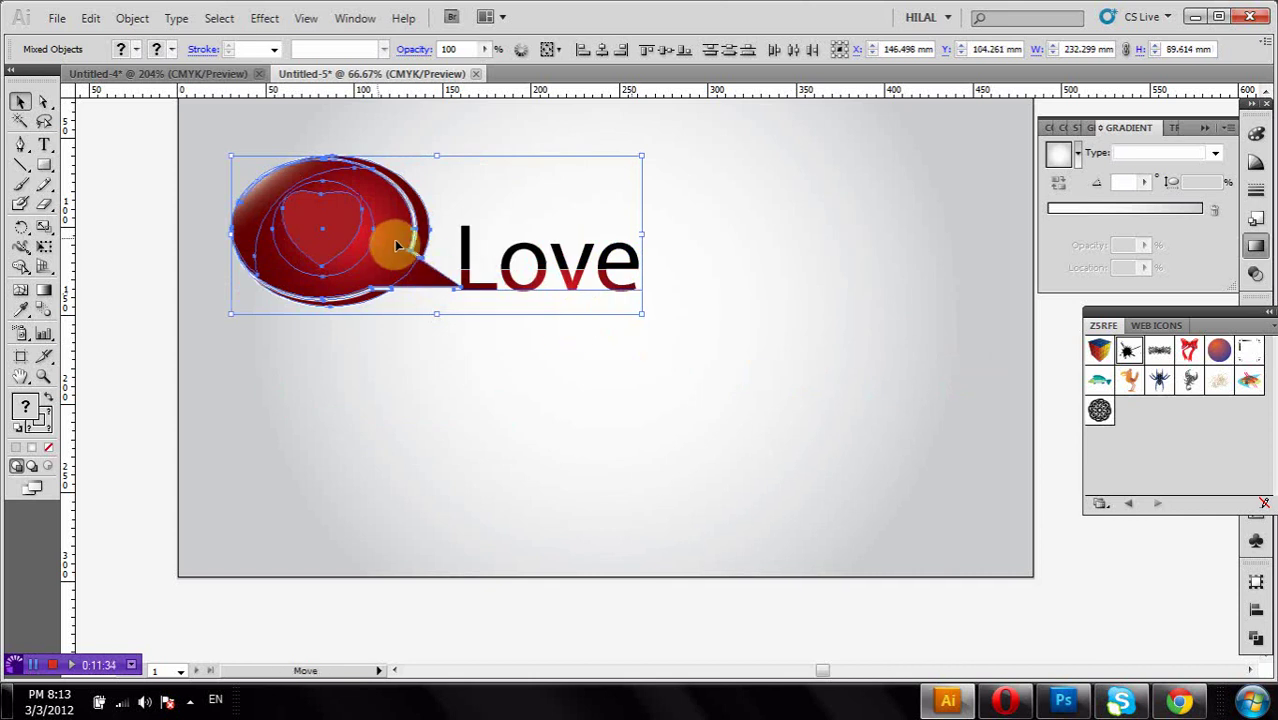
pyautogui.moveTo(397, 252)
pyautogui.mouseDown()
pyautogui.moveTo(566, 260)
pyautogui.moveTo(590, 275)
pyautogui.mouseUp()
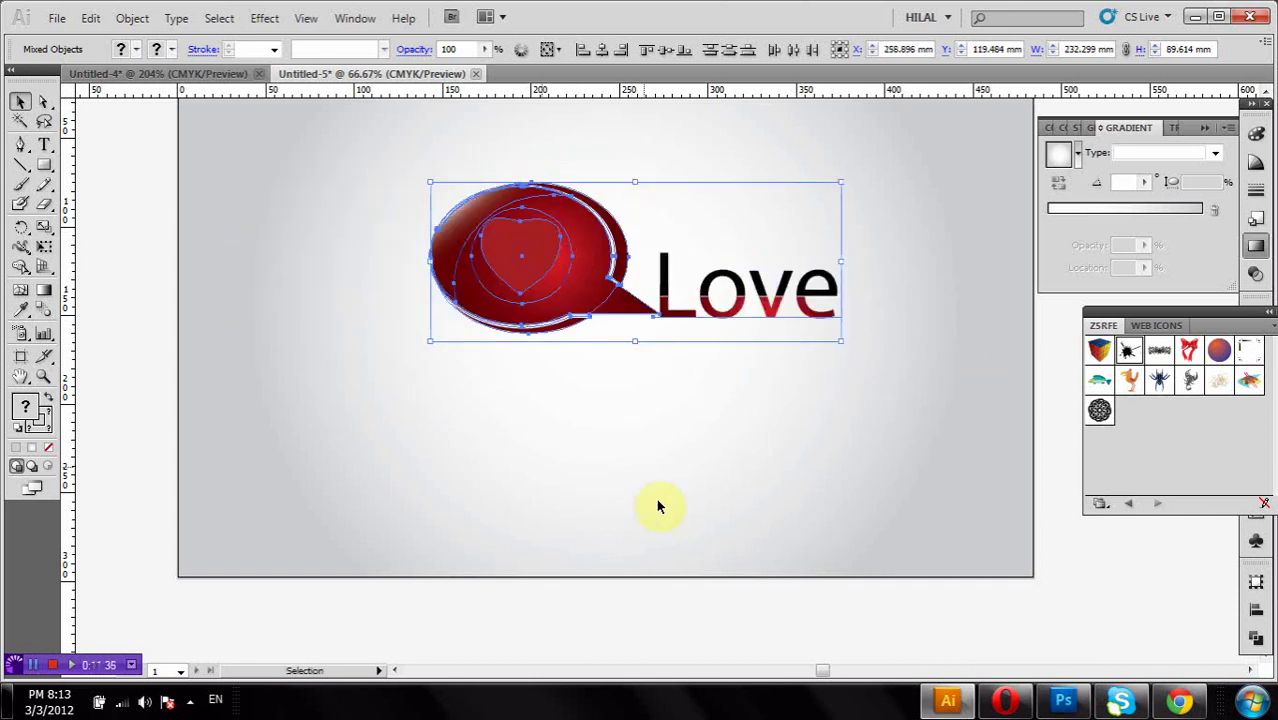
pyautogui.click(677, 598)
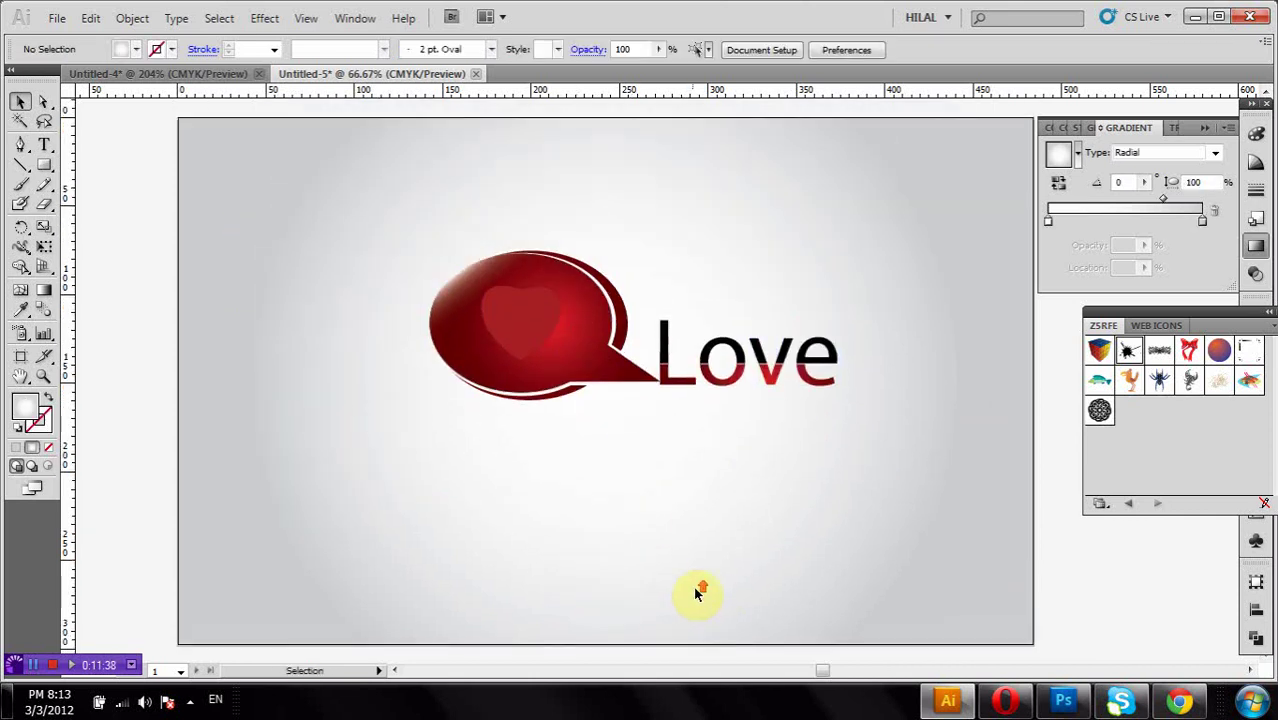
pyautogui.scroll(2, 684, 592)
# - Select the logo group and nudge it a few steps left
pyautogui.click(582, 381)
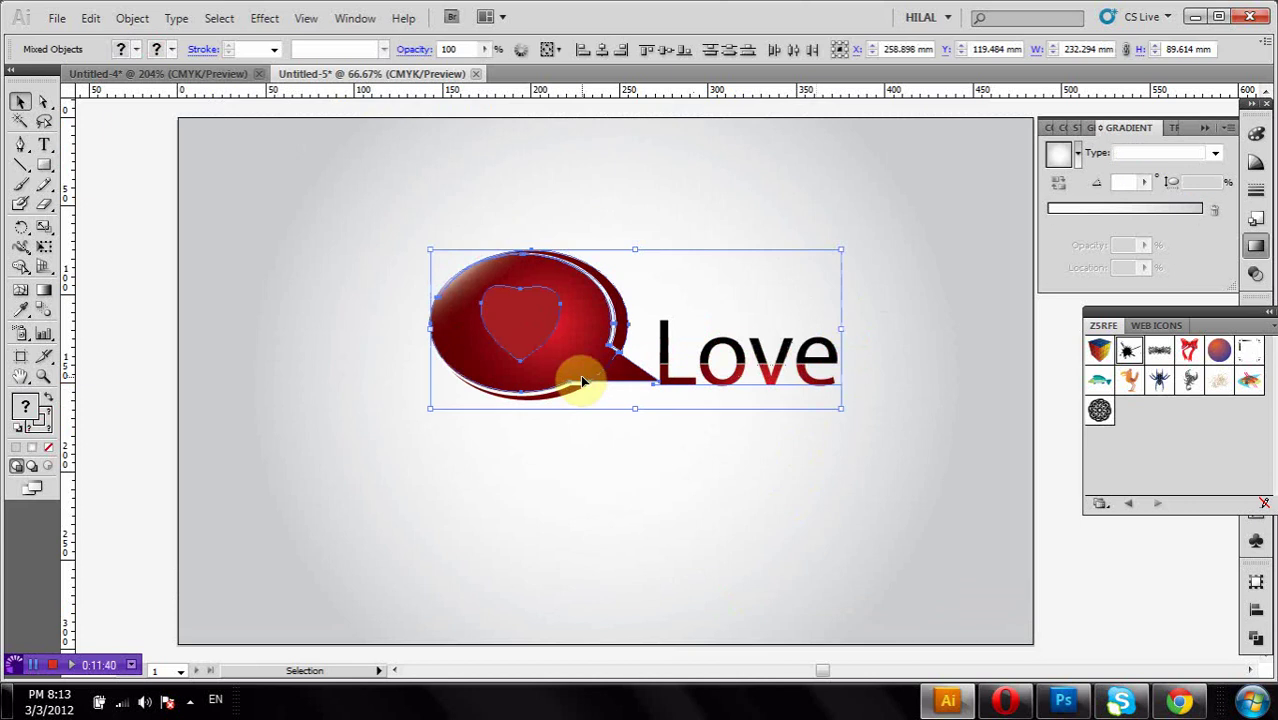
pyautogui.press('Left')
pyautogui.press('Left')
pyautogui.press('Left')
pyautogui.press('Left')
pyautogui.press('Left')
pyautogui.press('Left')
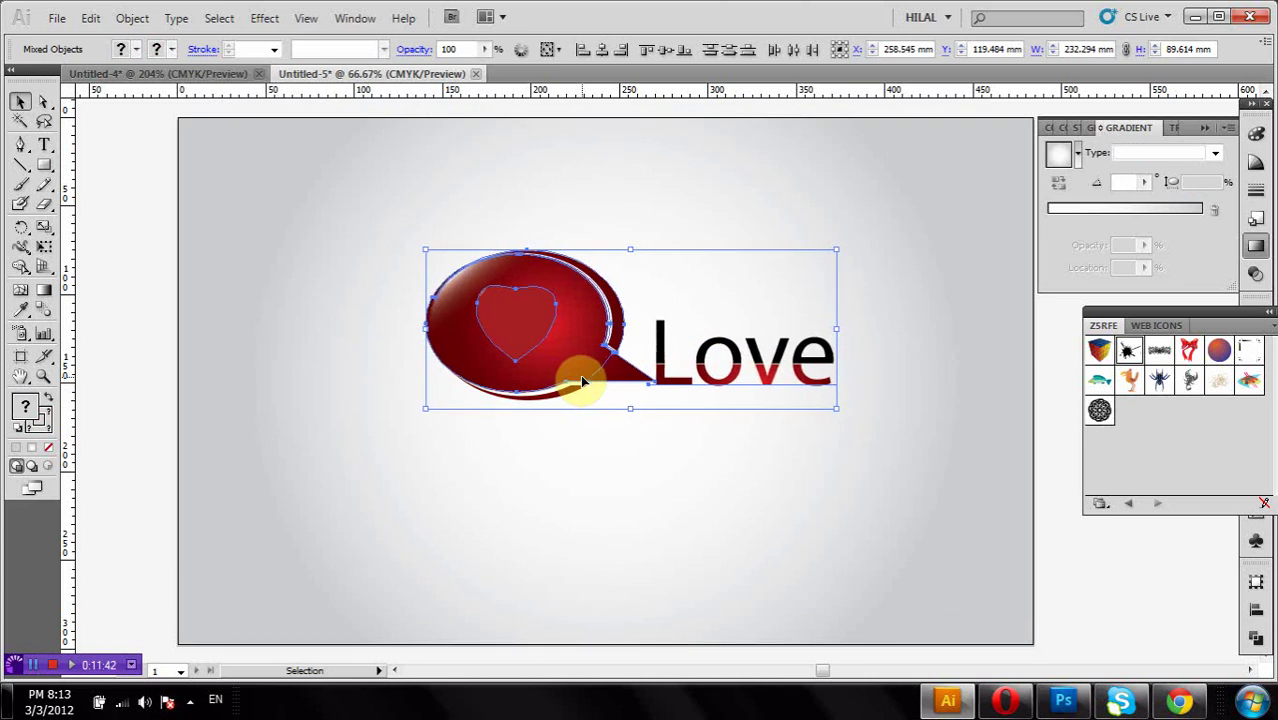
pyautogui.press('Left')
pyautogui.press('Left')
pyautogui.press('Left')
pyautogui.press('a')
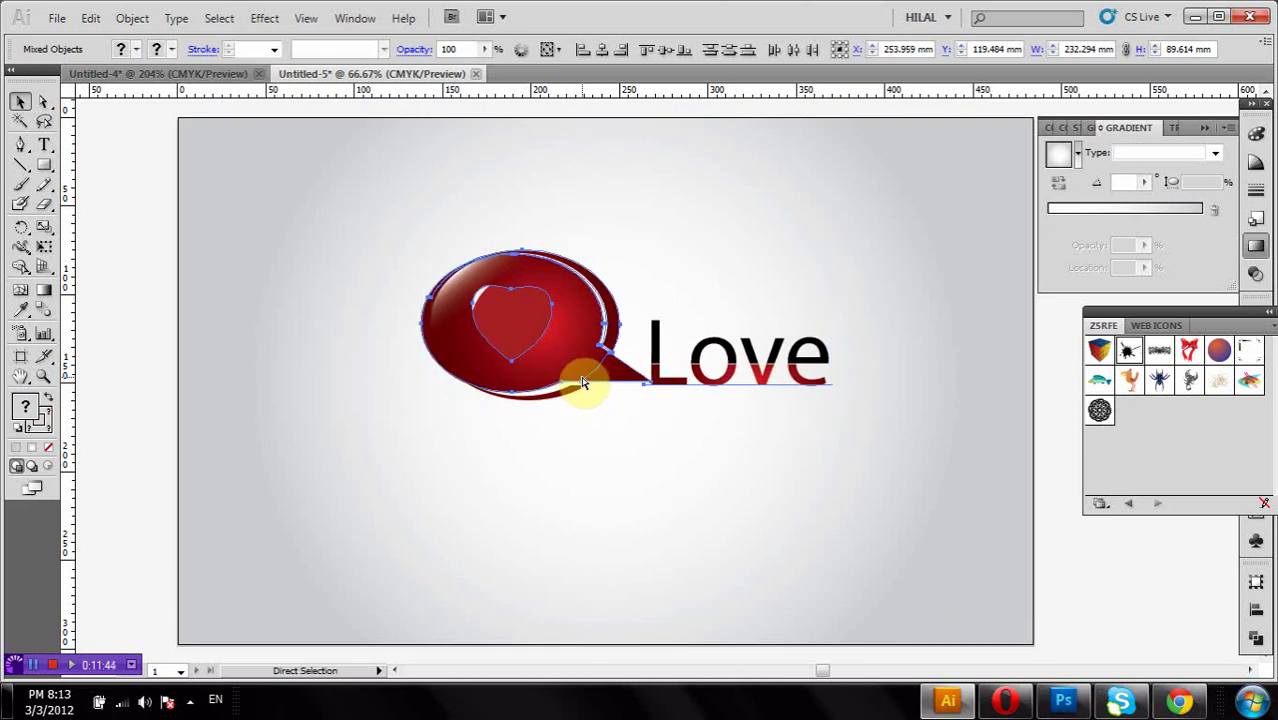
# - Nudge the logo group back to the right one step at a time
pyautogui.press('Right')
pyautogui.press('Right')
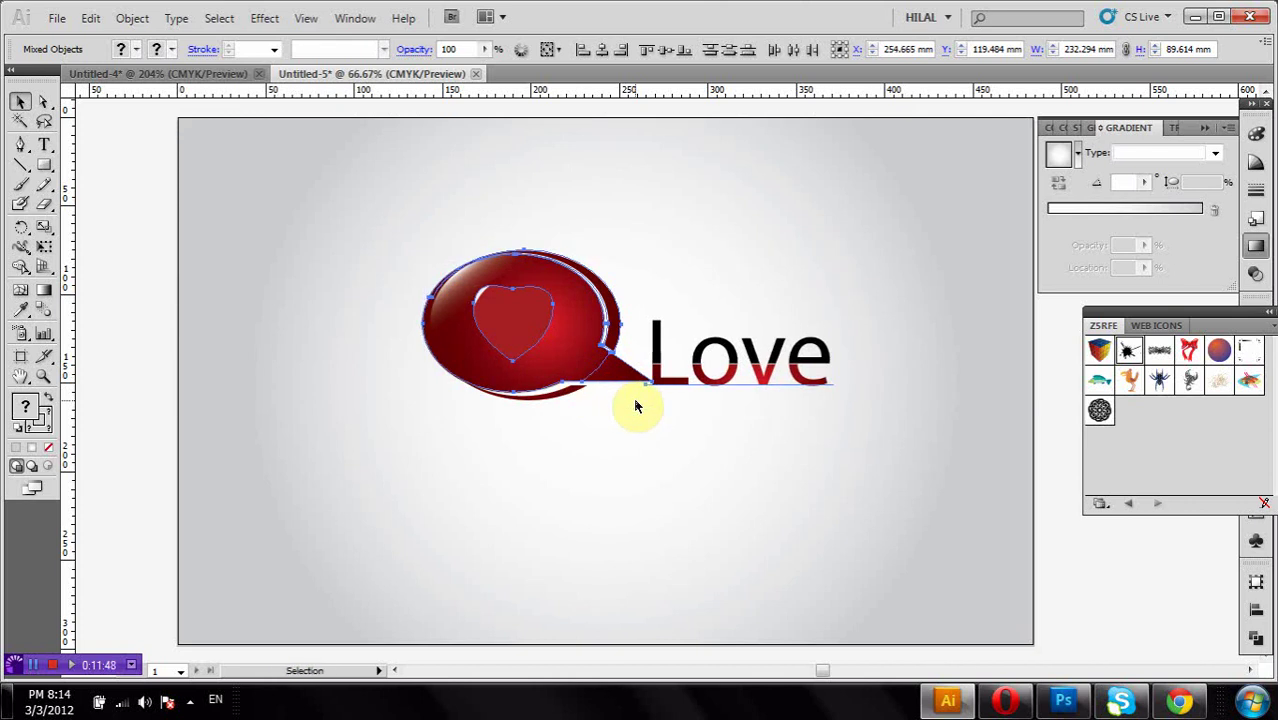
pyautogui.press('v')
pyautogui.press('Right')
pyautogui.press('a')
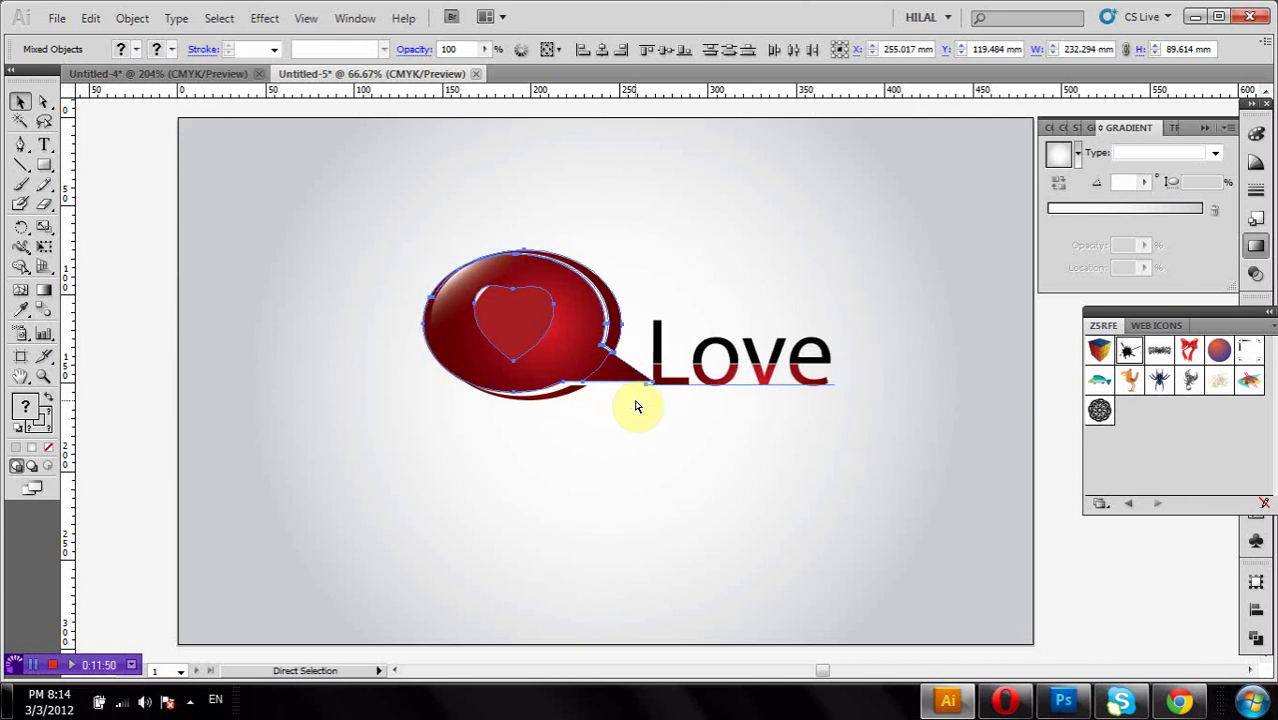
pyautogui.press('v')
pyautogui.press('Right')
pyautogui.press('a')
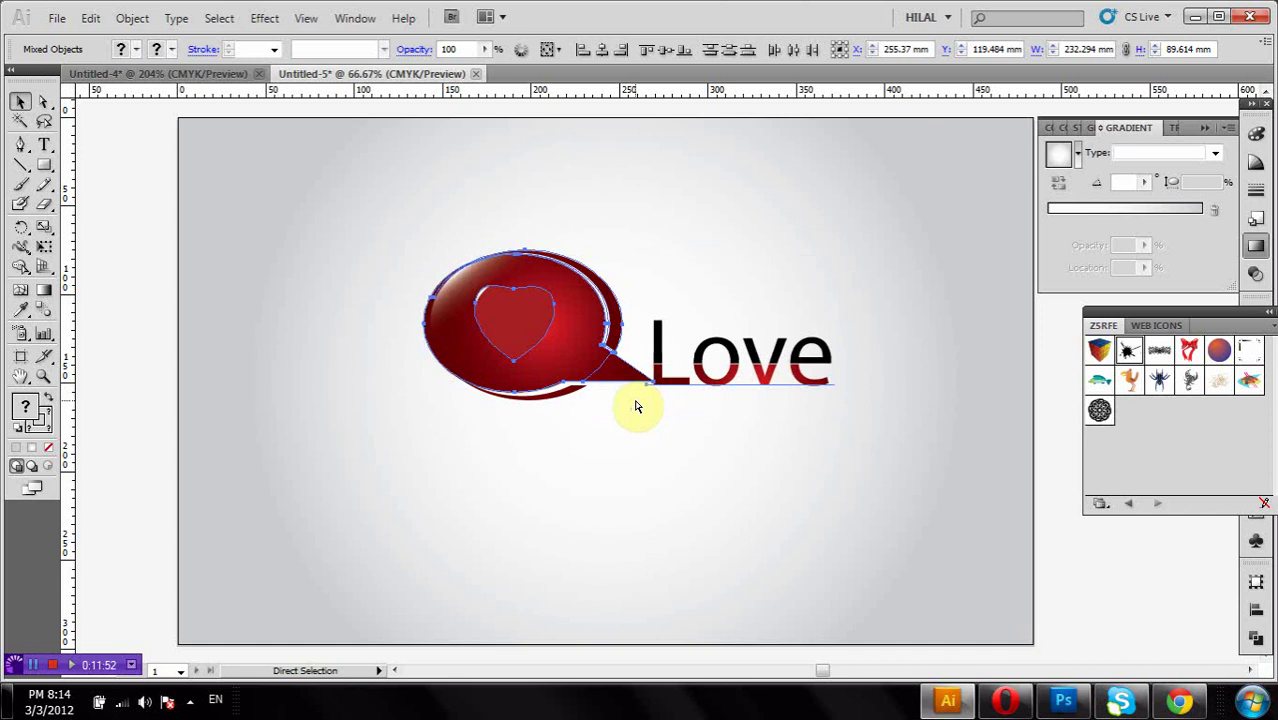
pyautogui.press('v')
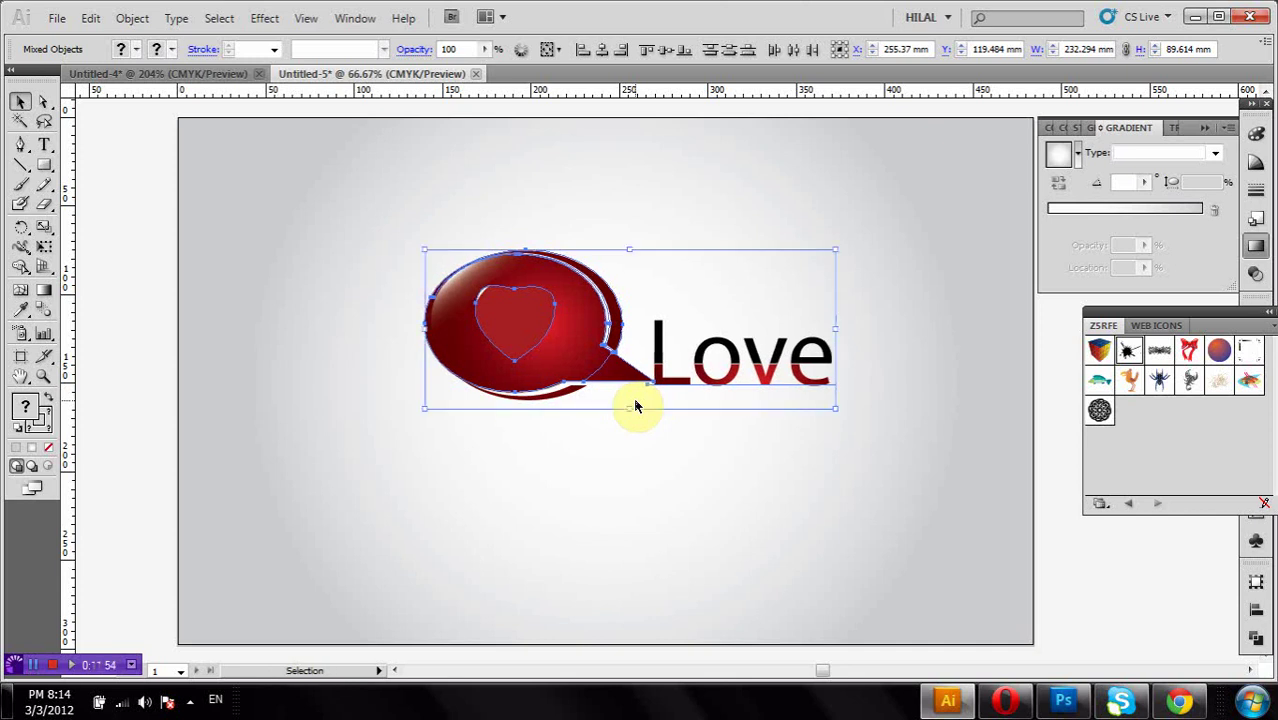
pyautogui.press('Right')
pyautogui.press('a')
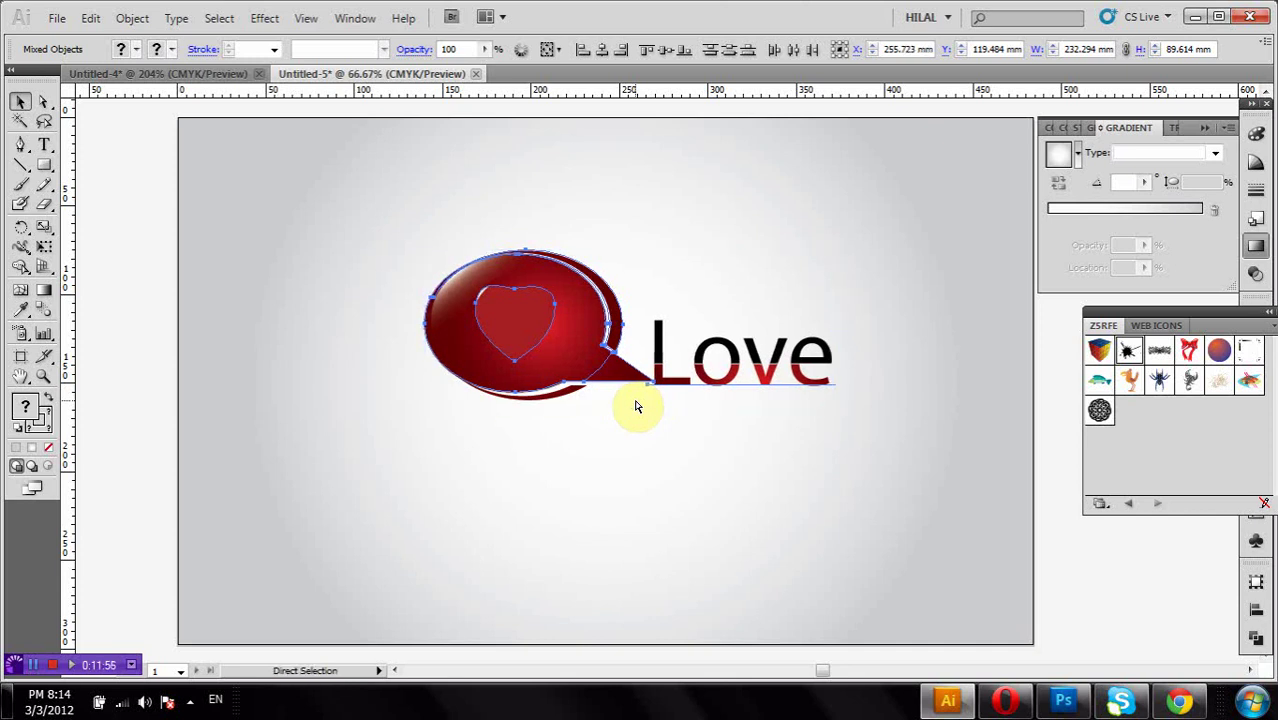
pyautogui.press('v')
pyautogui.press('Right')
pyautogui.press('a')
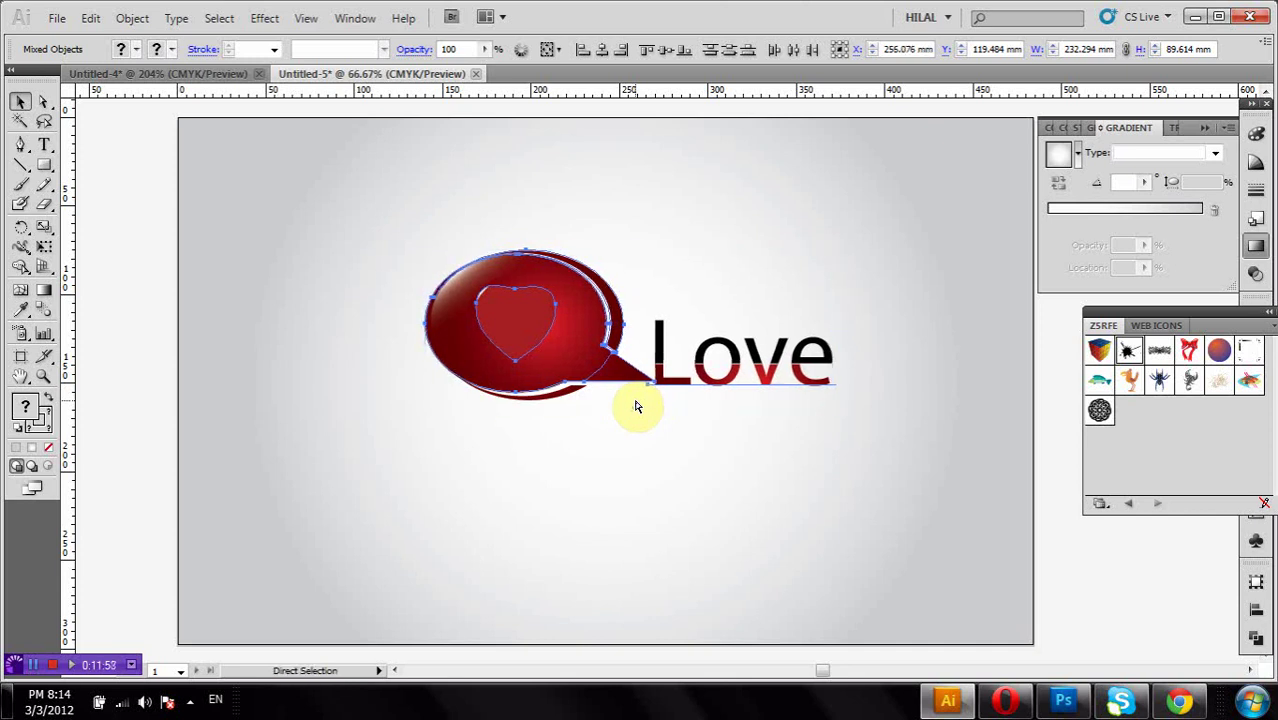
pyautogui.press('a')
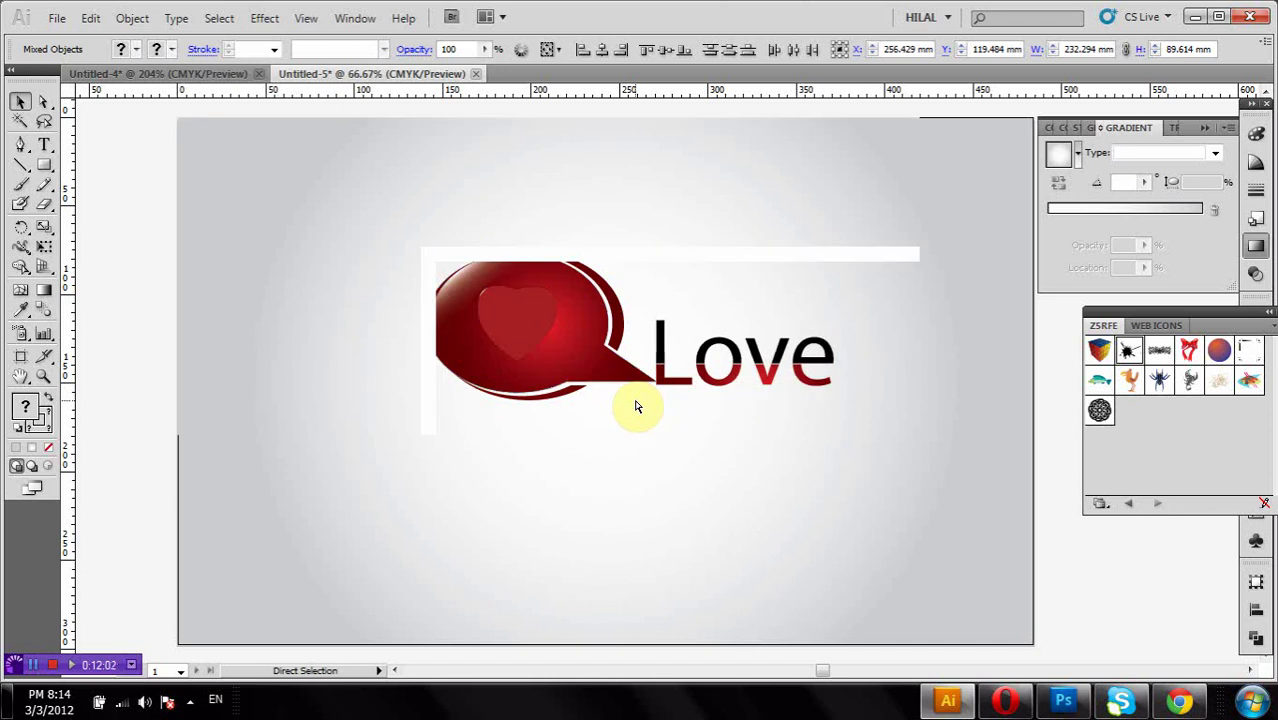
pyautogui.press('v')
pyautogui.press('Right')
pyautogui.press('Right')
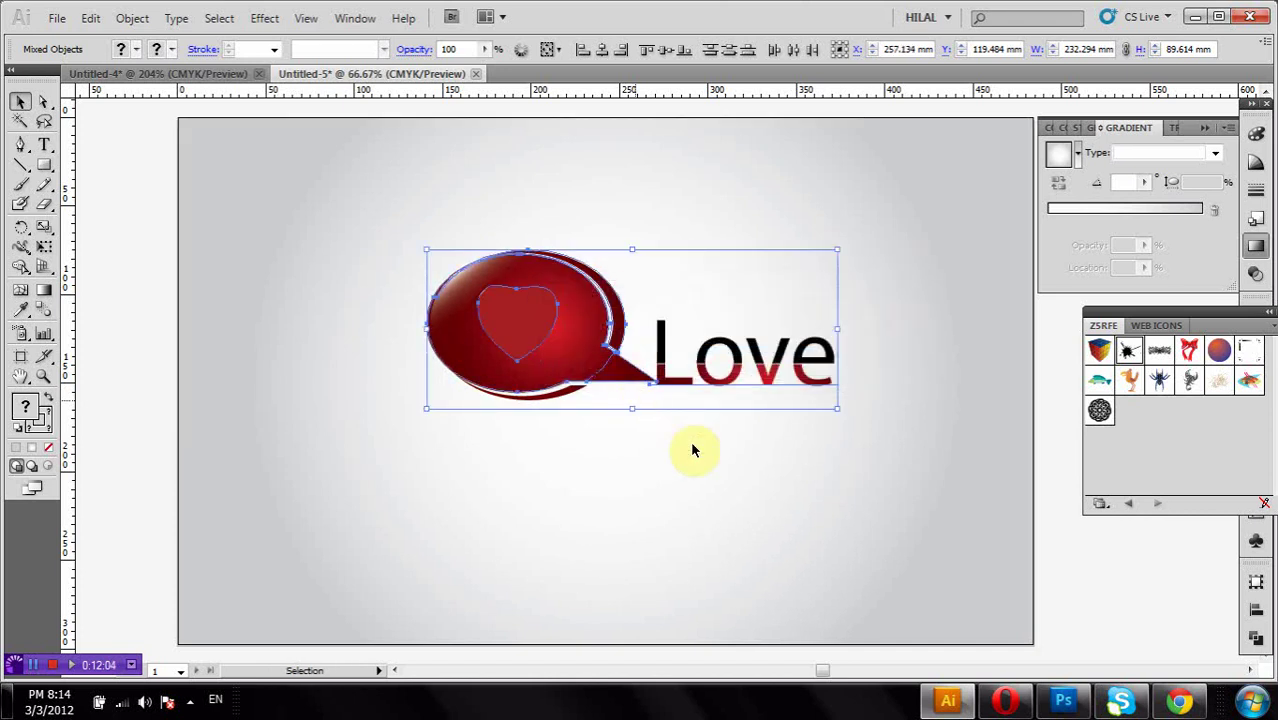
# - Drag the logo group down-left, then undo back to its earlier position
pyautogui.moveTo(775, 369); pyautogui.dragTo(744, 378)
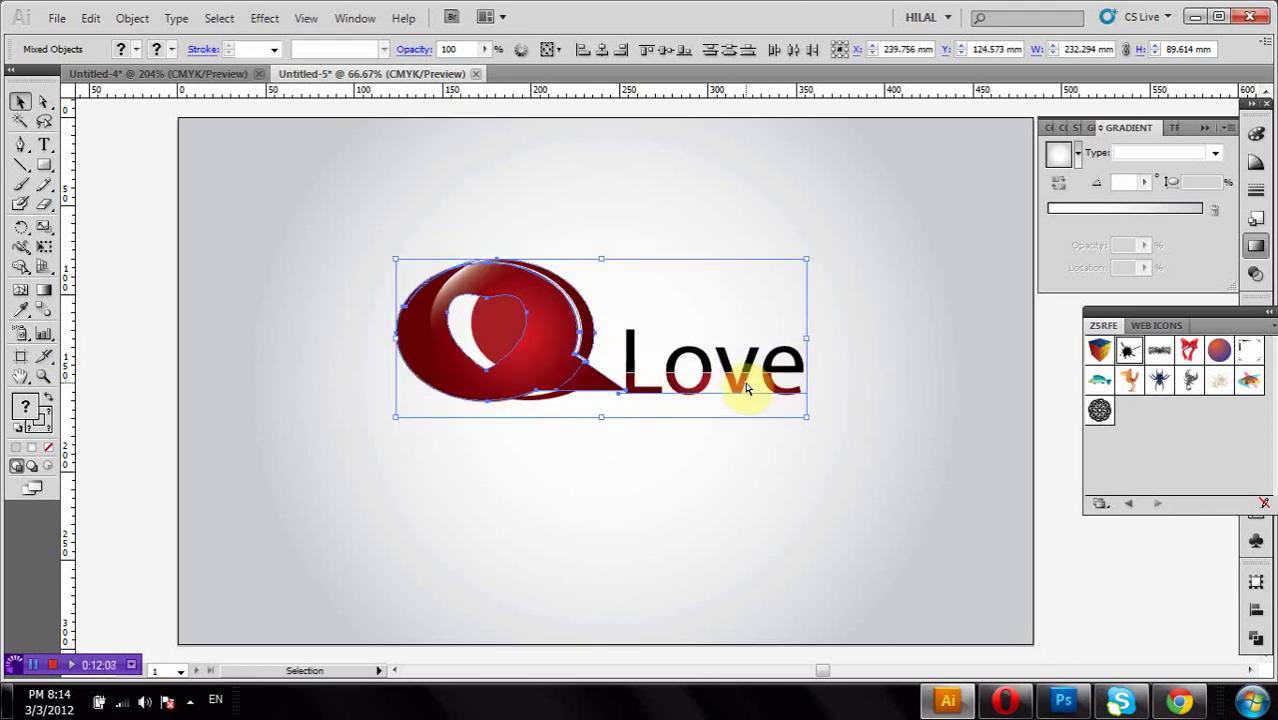
pyautogui.press('a')
pyautogui.hotkey('ctrl', 'z')
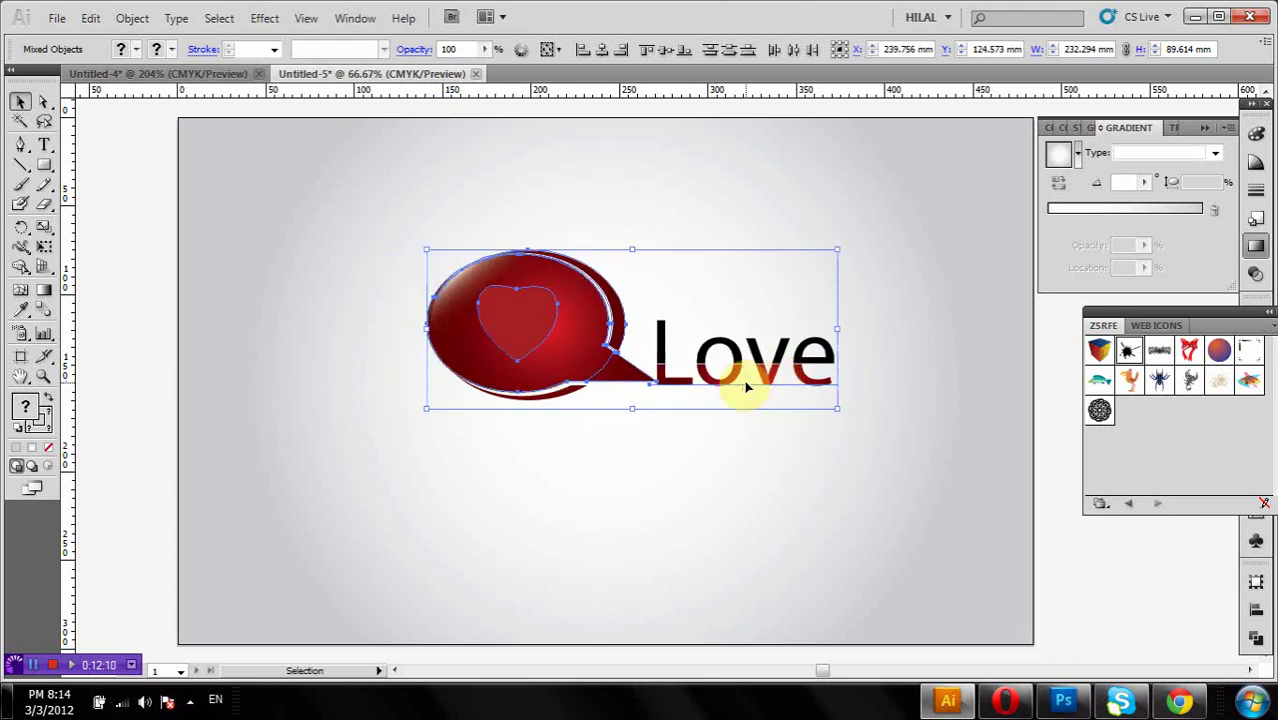
pyautogui.hotkey('ctrl', 'z')
pyautogui.hotkey('ctrl', 'z')
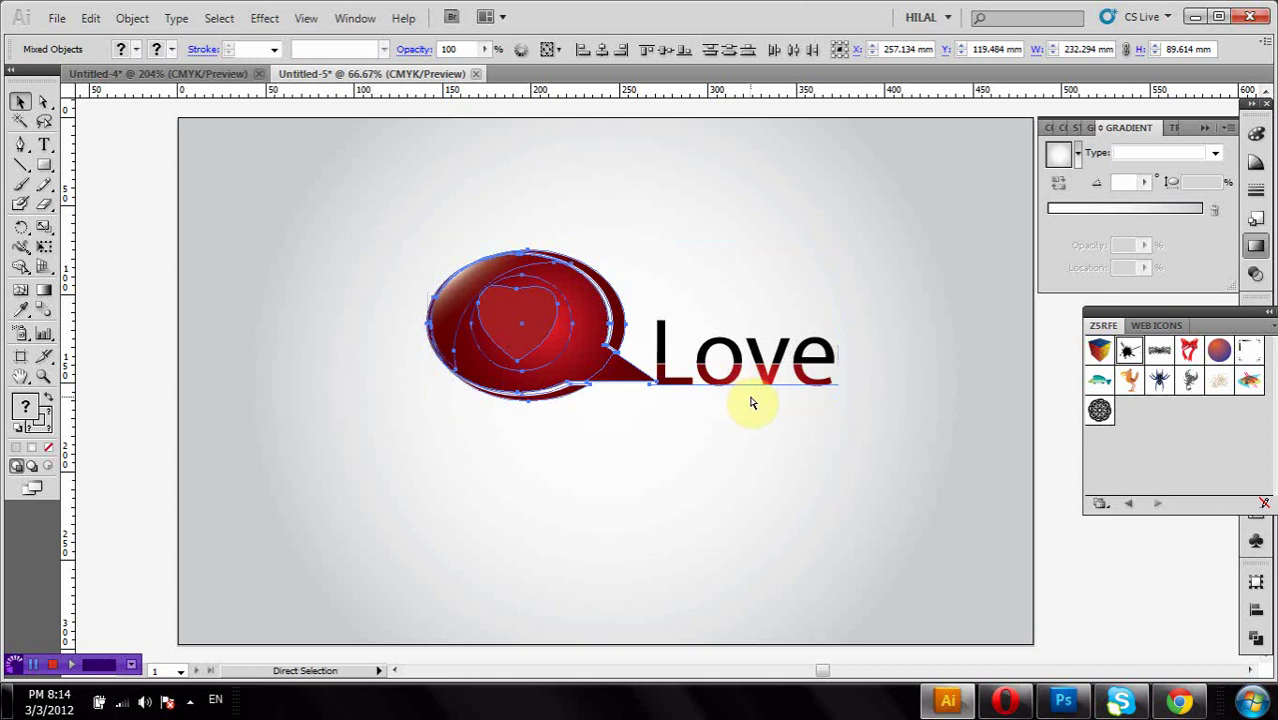
pyautogui.hotkey('ctrl', 'z')
pyautogui.moveTo(590, 351); pyautogui.dragTo(567, 361)
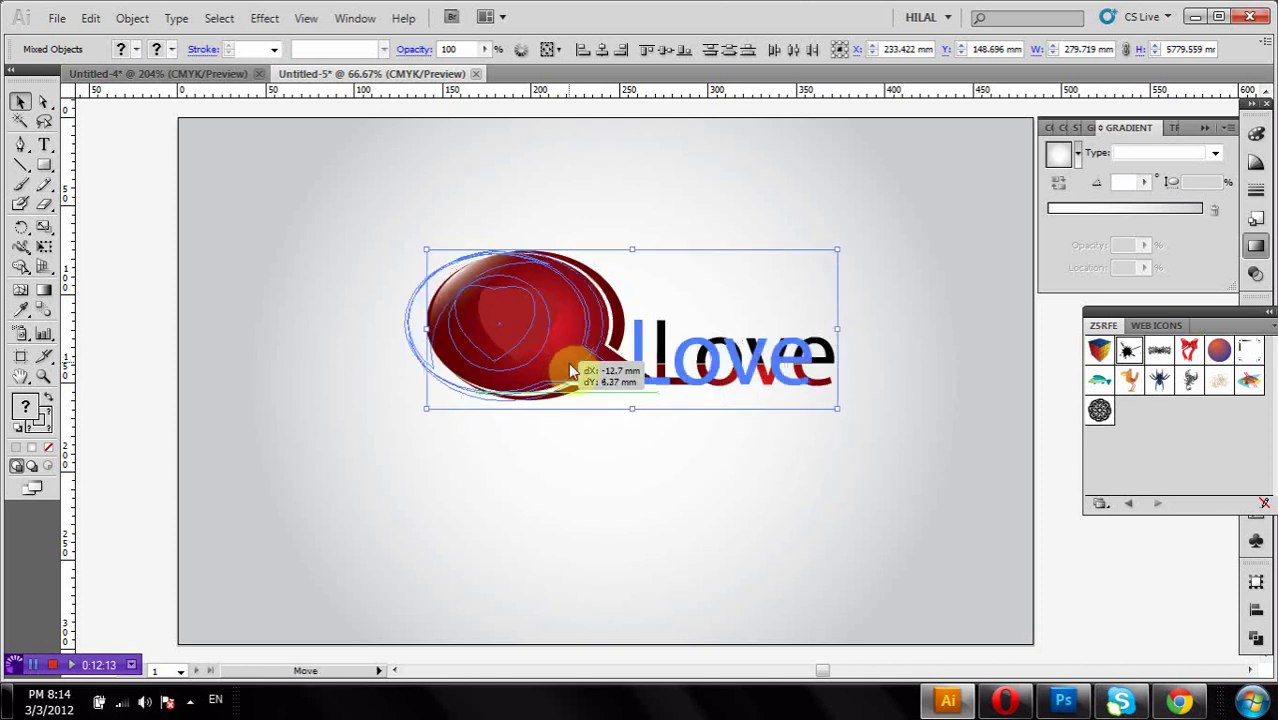
pyautogui.click(624, 386)
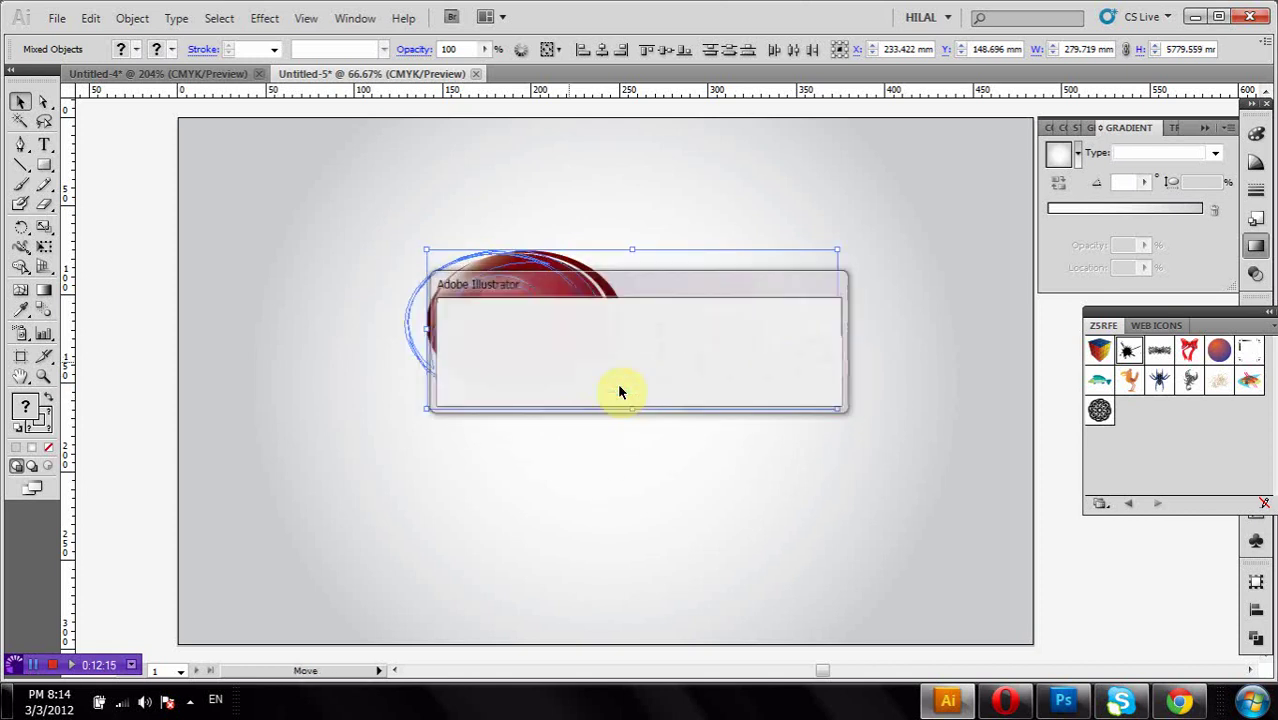
pyautogui.click(670, 448)
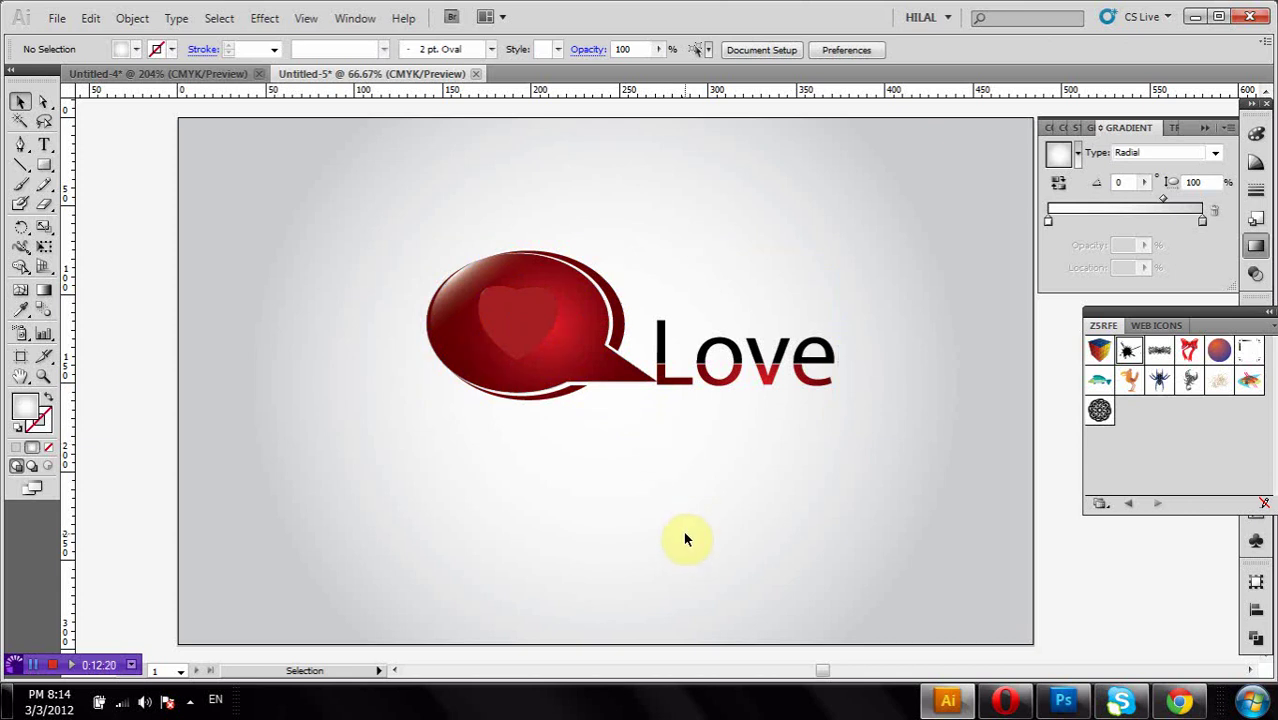
pyautogui.press('a')
pyautogui.press('v')
pyautogui.moveTo(584, 327); pyautogui.dragTo(593, 323)
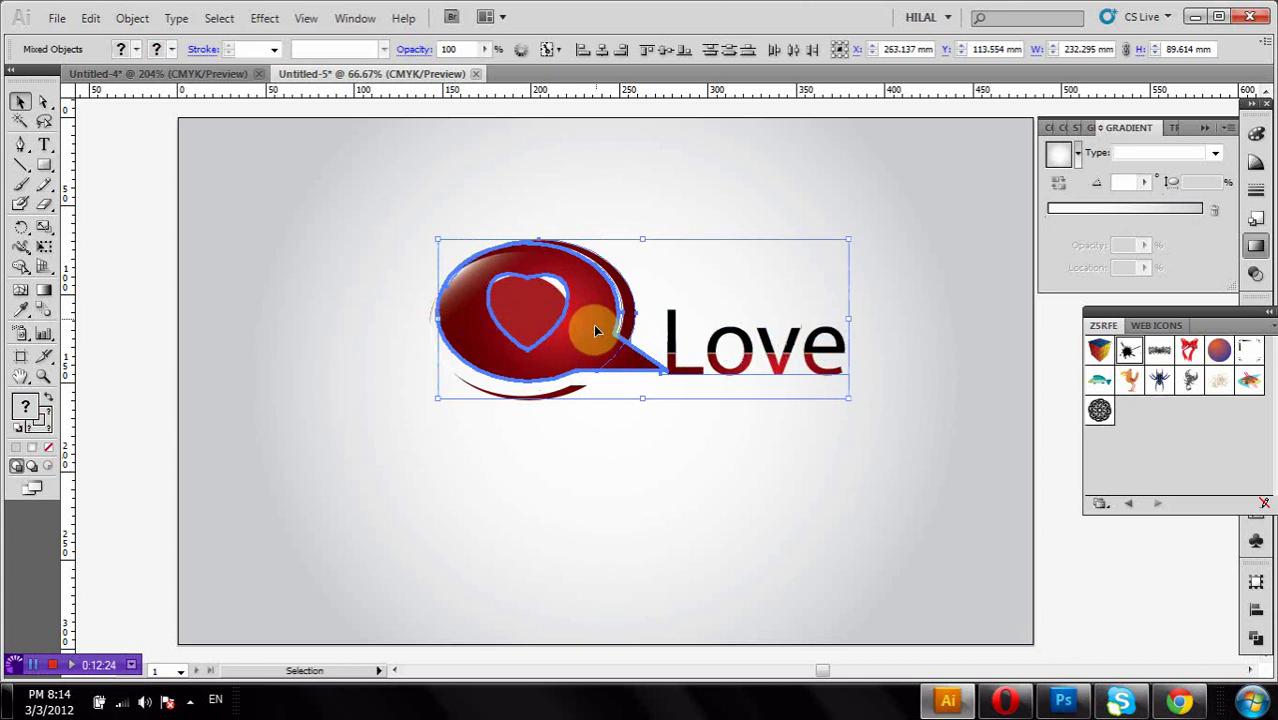
pyautogui.press('a')
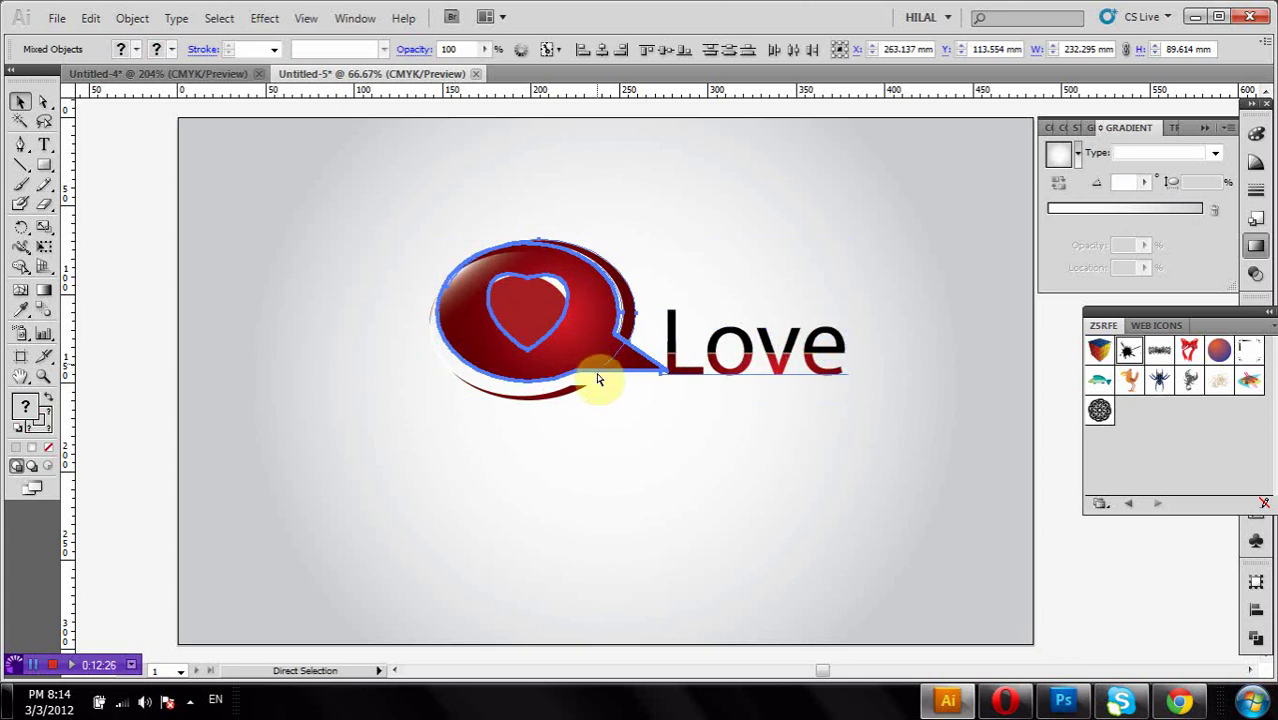
pyautogui.click(603, 434)
pyautogui.hotkey('ctrl', 'z')
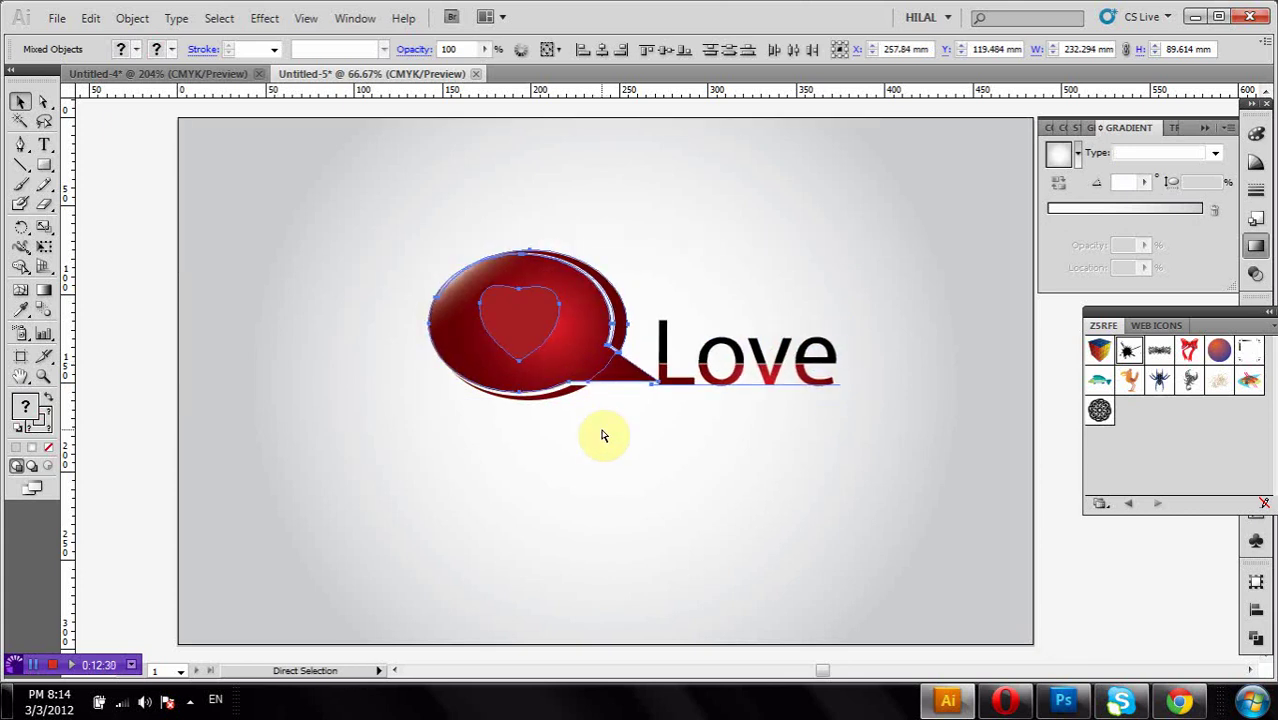
pyautogui.press('v')
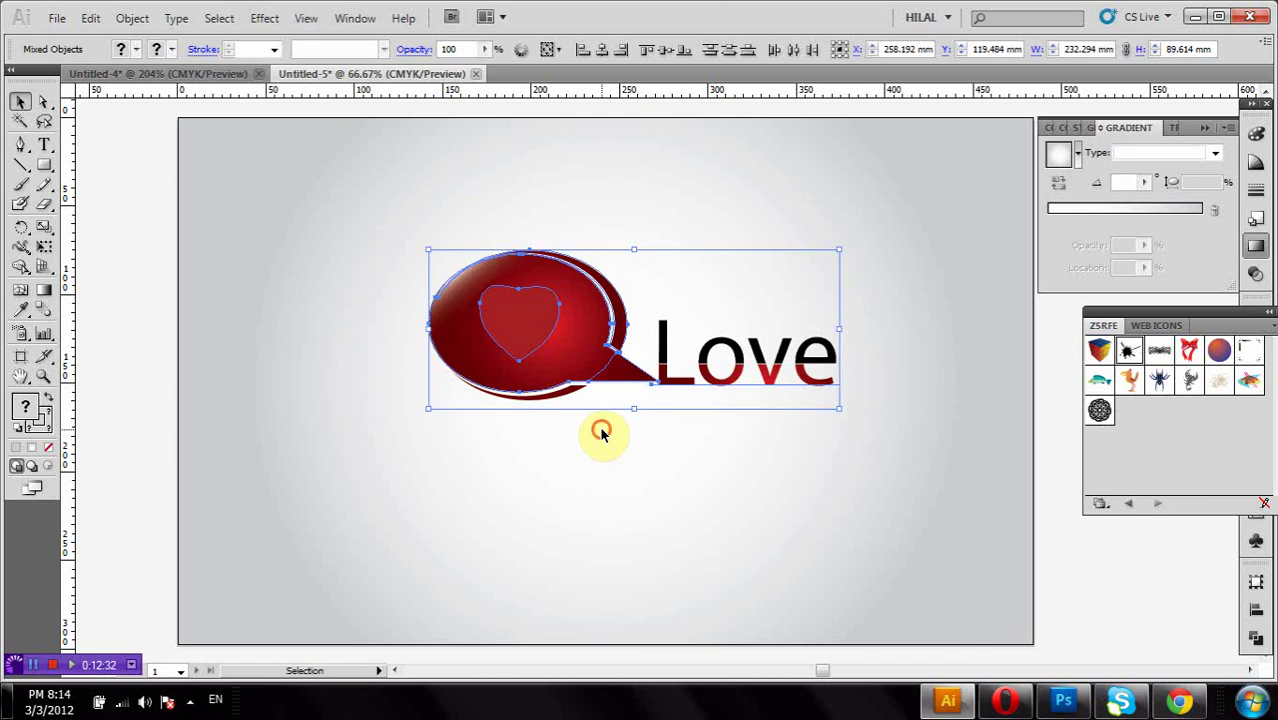
pyautogui.click(601, 432)
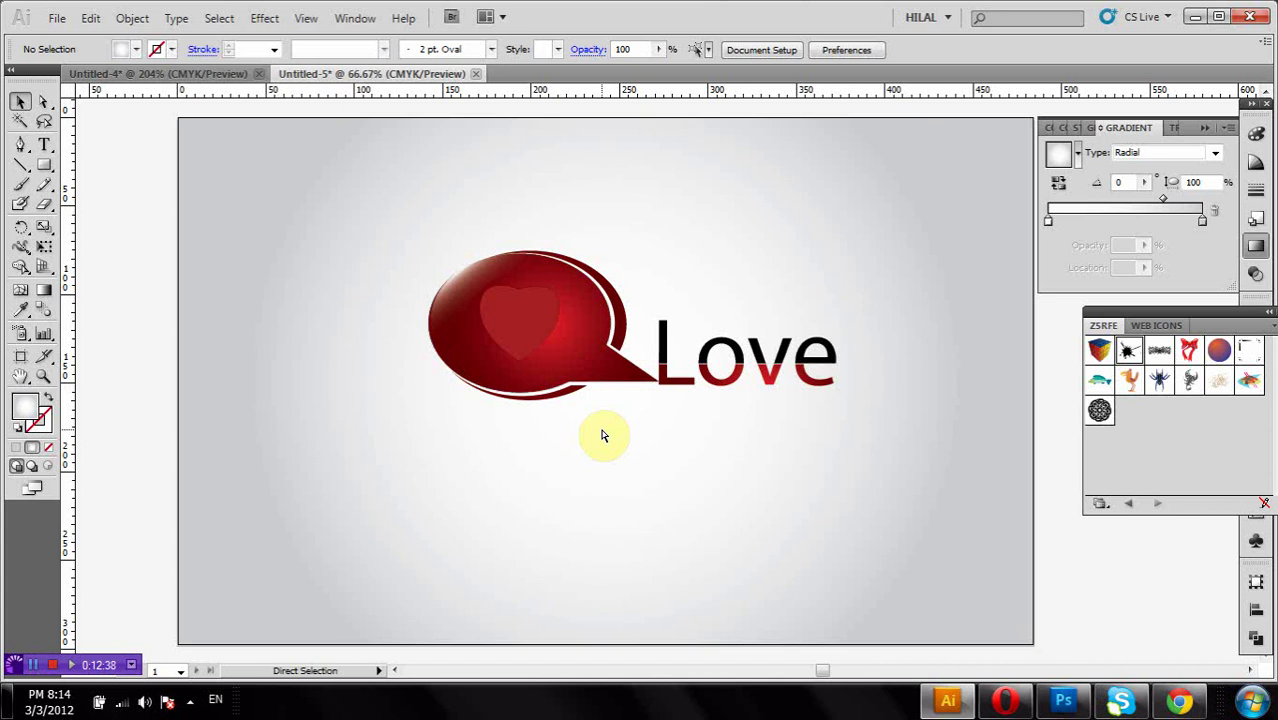
pyautogui.hotkey('ctrl', 'a')
pyautogui.press('a')
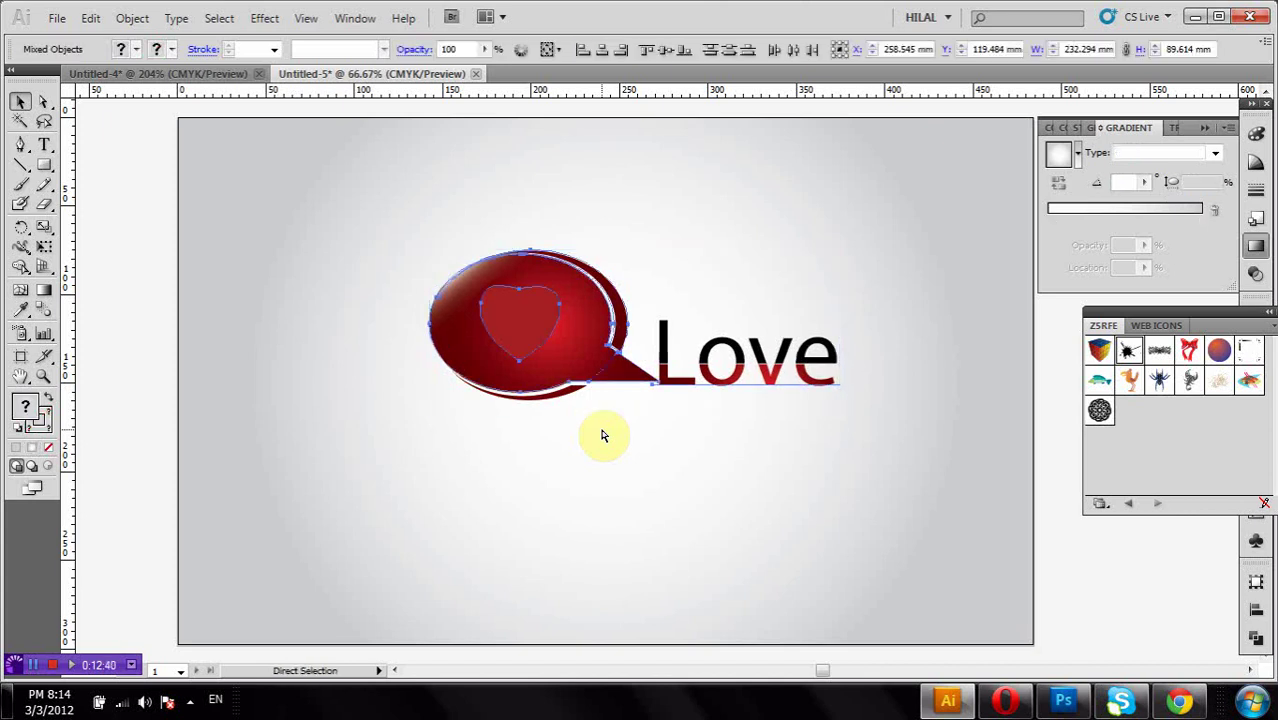
pyautogui.press('v')
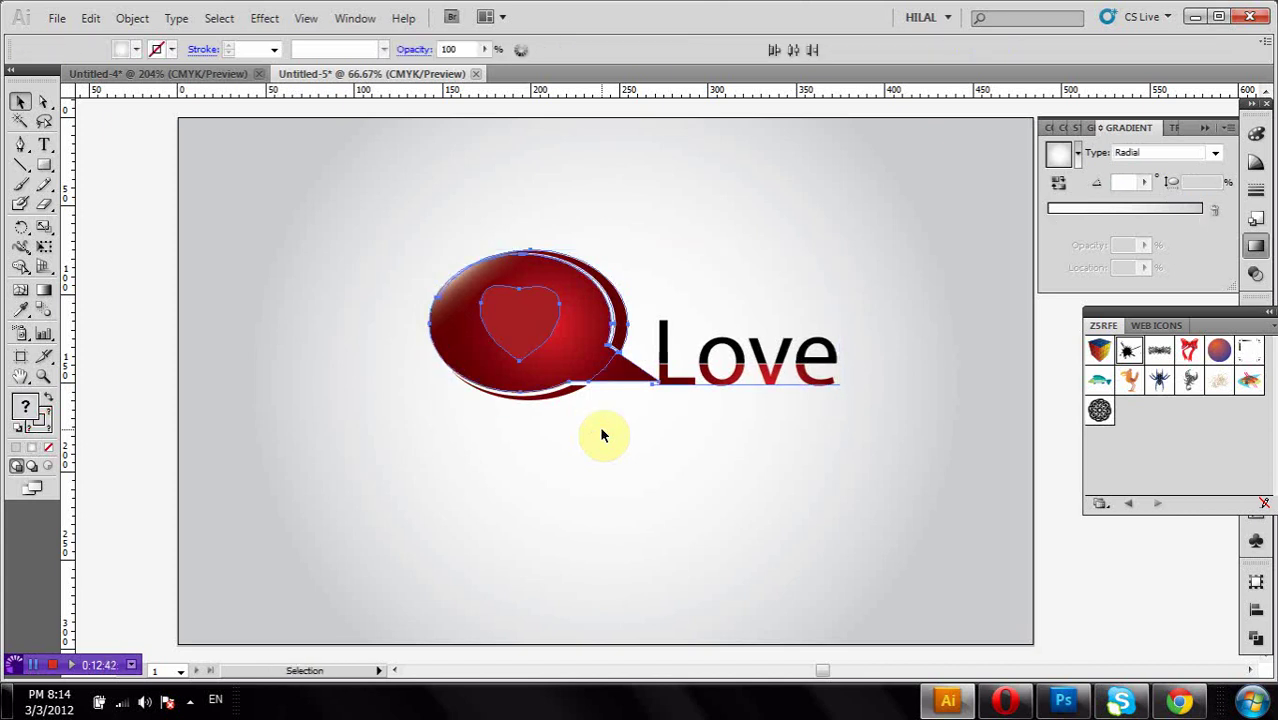
pyautogui.click(601, 433)
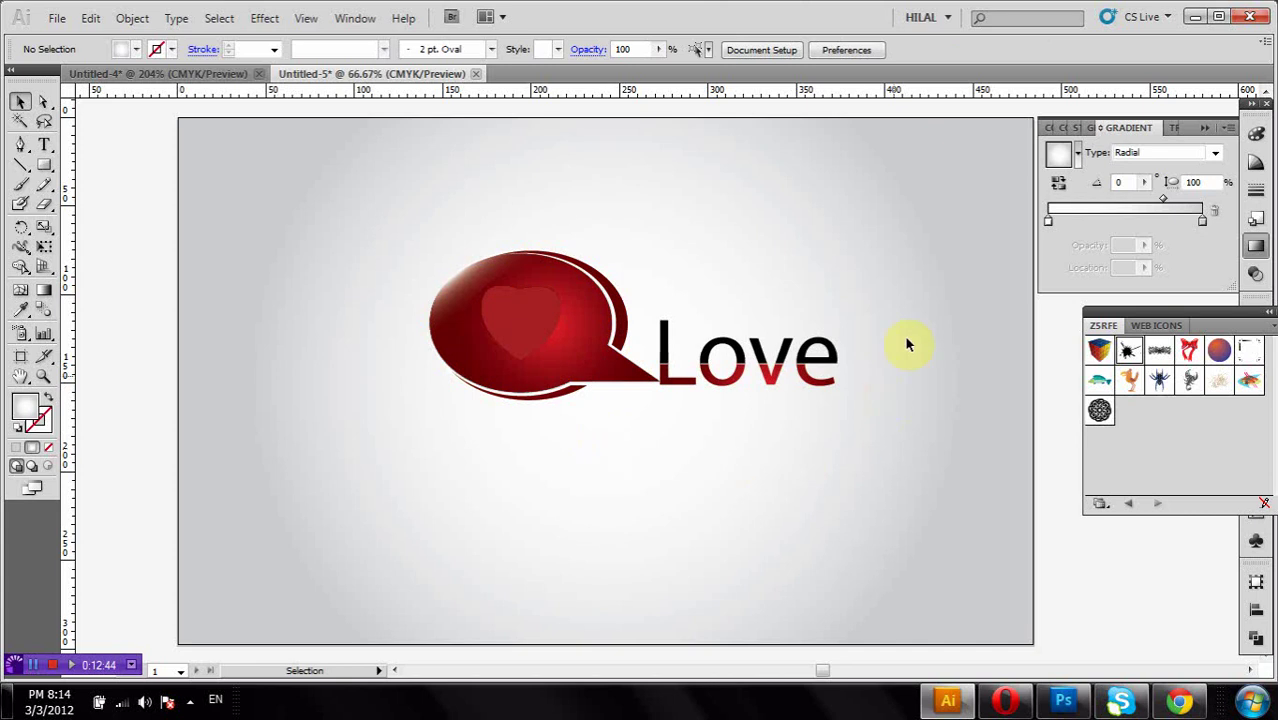
# - Group the speech bubble, heart and Love text into one object
pyautogui.moveTo(904, 251); pyautogui.dragTo(415, 438)
pyautogui.rightClick(503, 381)
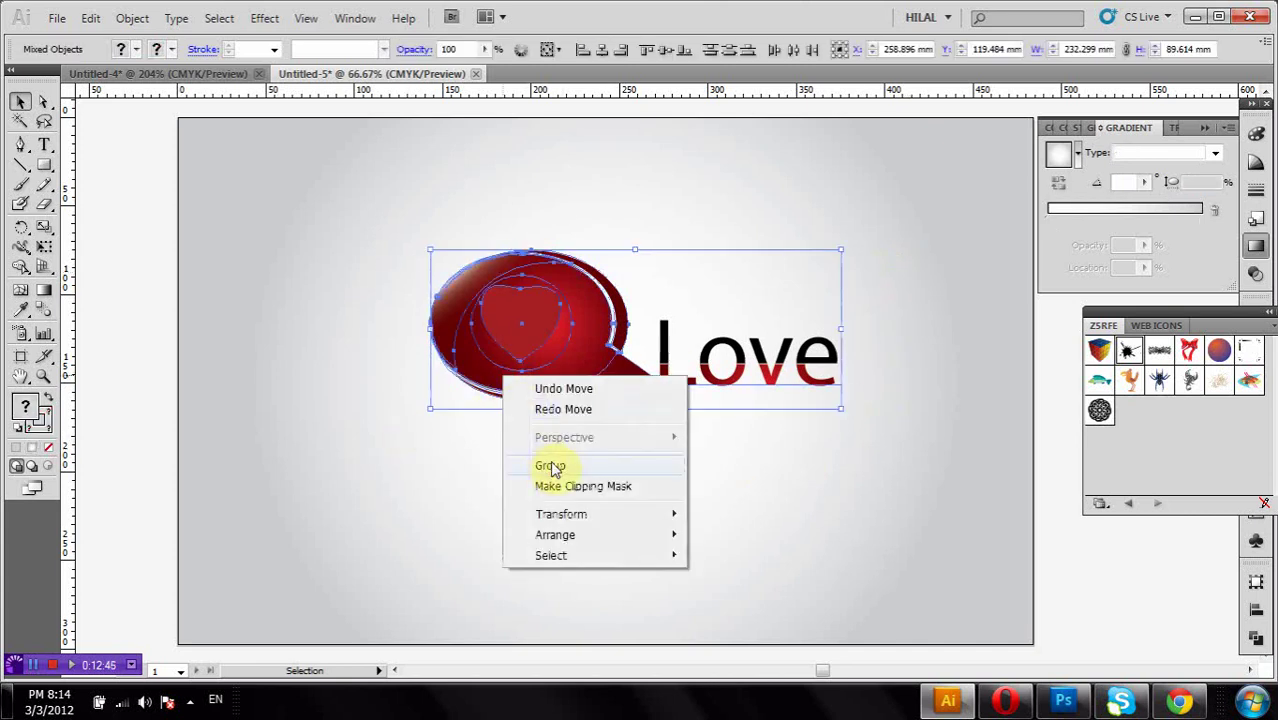
pyautogui.click(551, 466)
# - Shift the grouped logo about 12 mm left and 12 mm down, then deselect it
pyautogui.moveTo(579, 362); pyautogui.dragTo(560, 380)
pyautogui.click(566, 471)
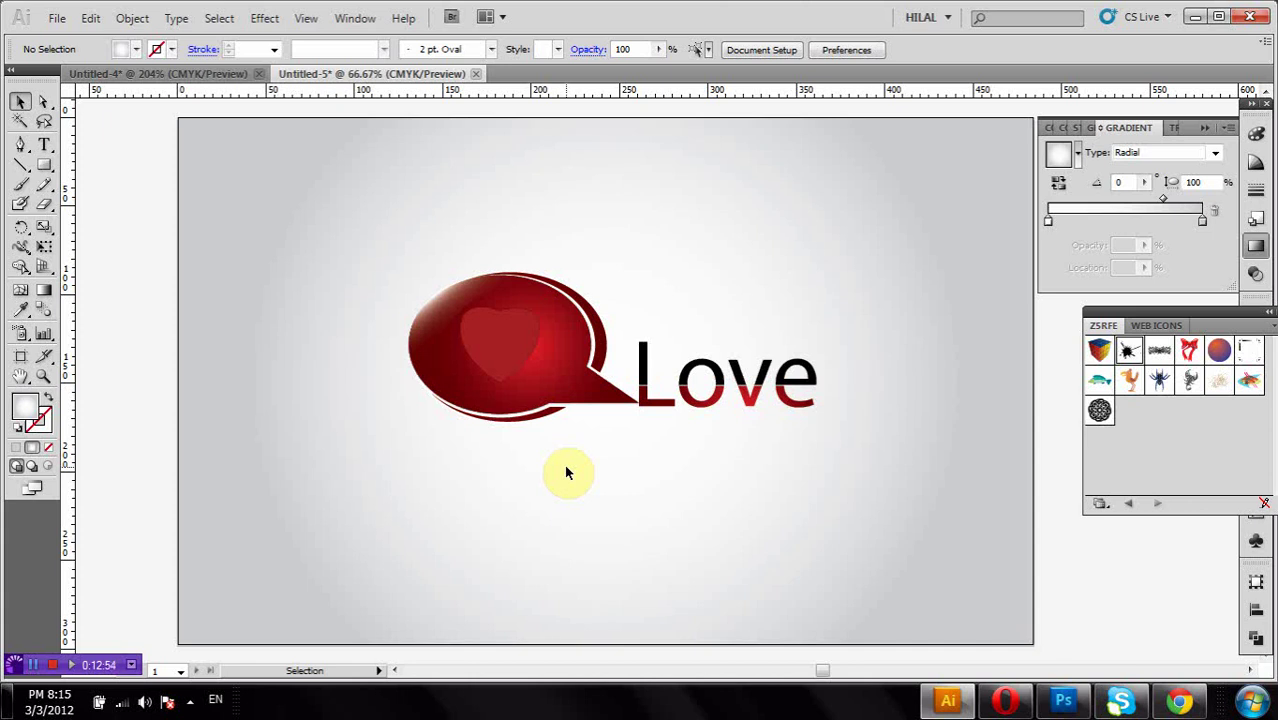
pyautogui.scroll(-1, 566, 473)
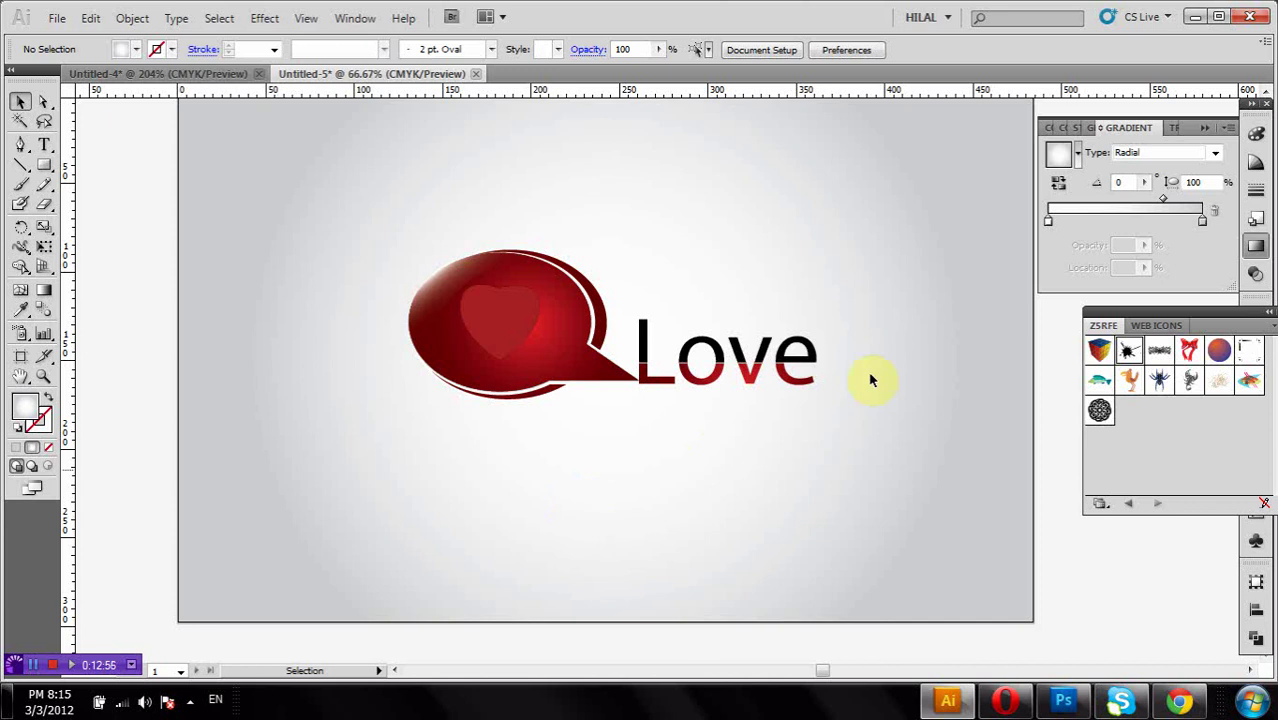
pyautogui.click(945, 18)
# - Apply the saved workspace with panels collapsed to icons and settle the zoom at 66.67%
pyautogui.click(950, 45)
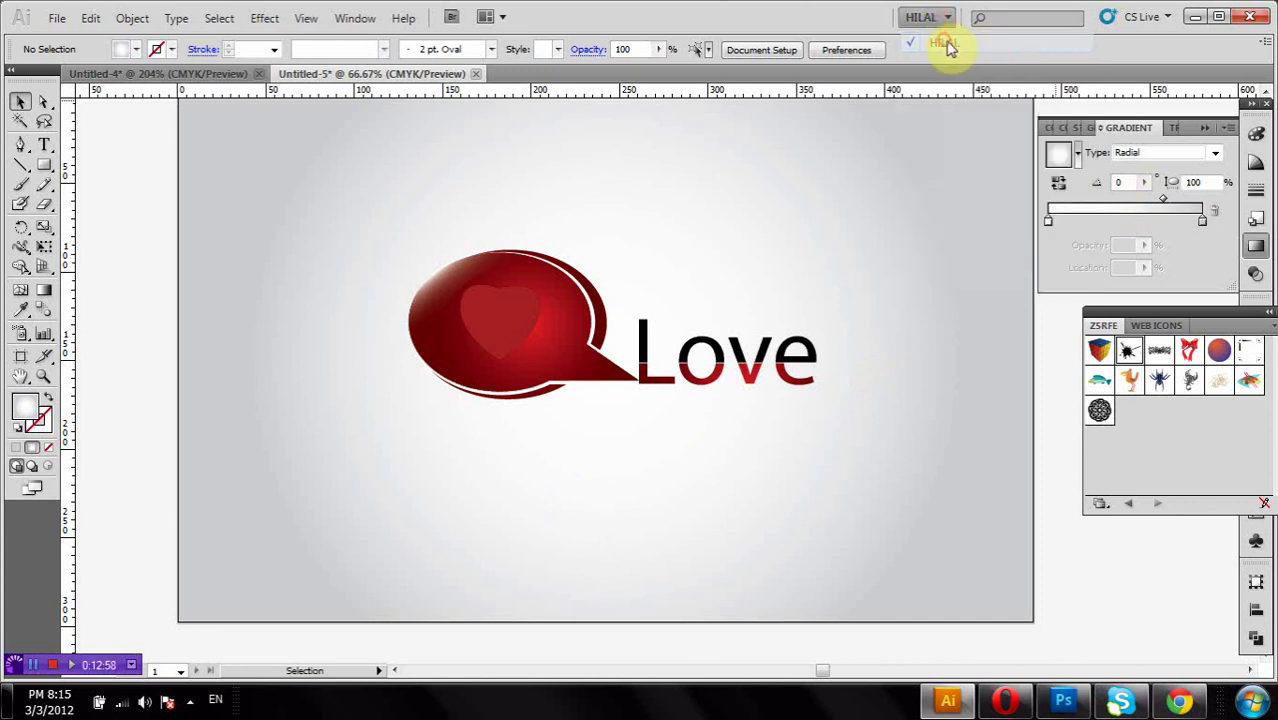
pyautogui.scroll(1, 1037, 243)
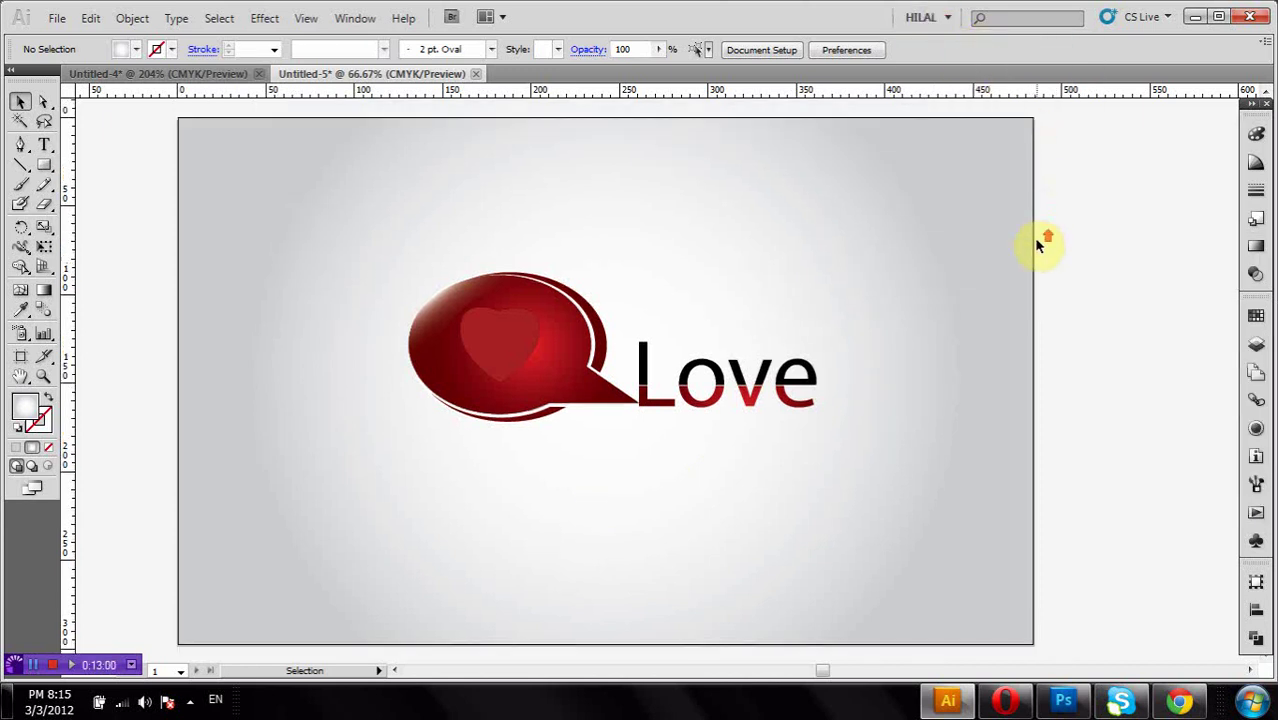
pyautogui.hotkey('ctrl', '-')
pyautogui.hotkey('ctrl', '-')
pyautogui.hotkey('ctrl', '-')
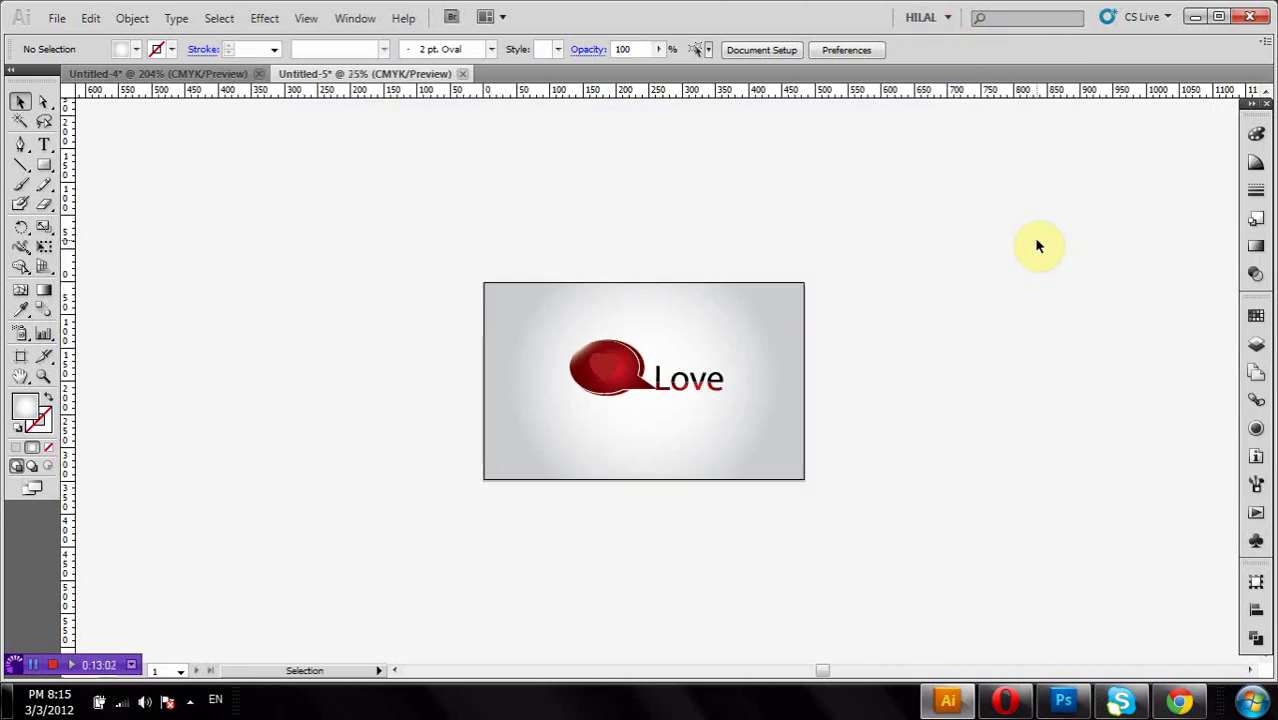
pyautogui.hotkey('ctrl', '+')
pyautogui.hotkey('ctrl', '+')
pyautogui.hotkey('ctrl', '+')
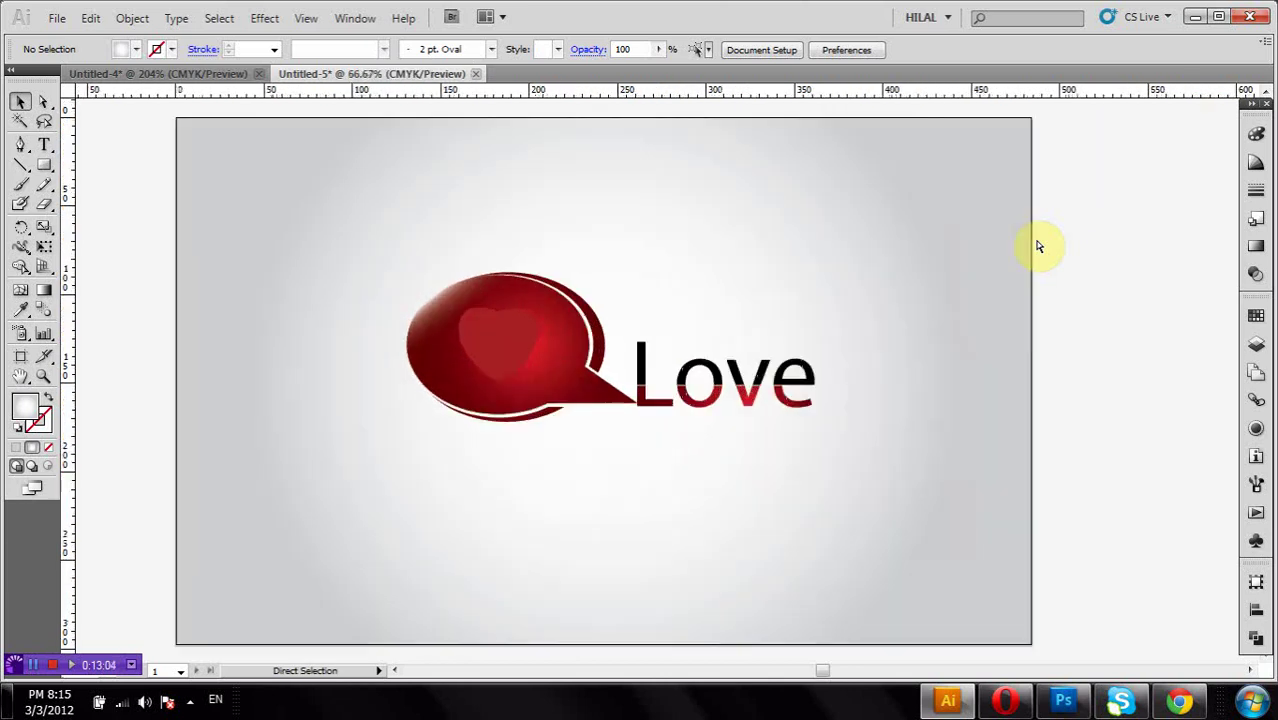
pyautogui.hotkey('ctrl', '+')
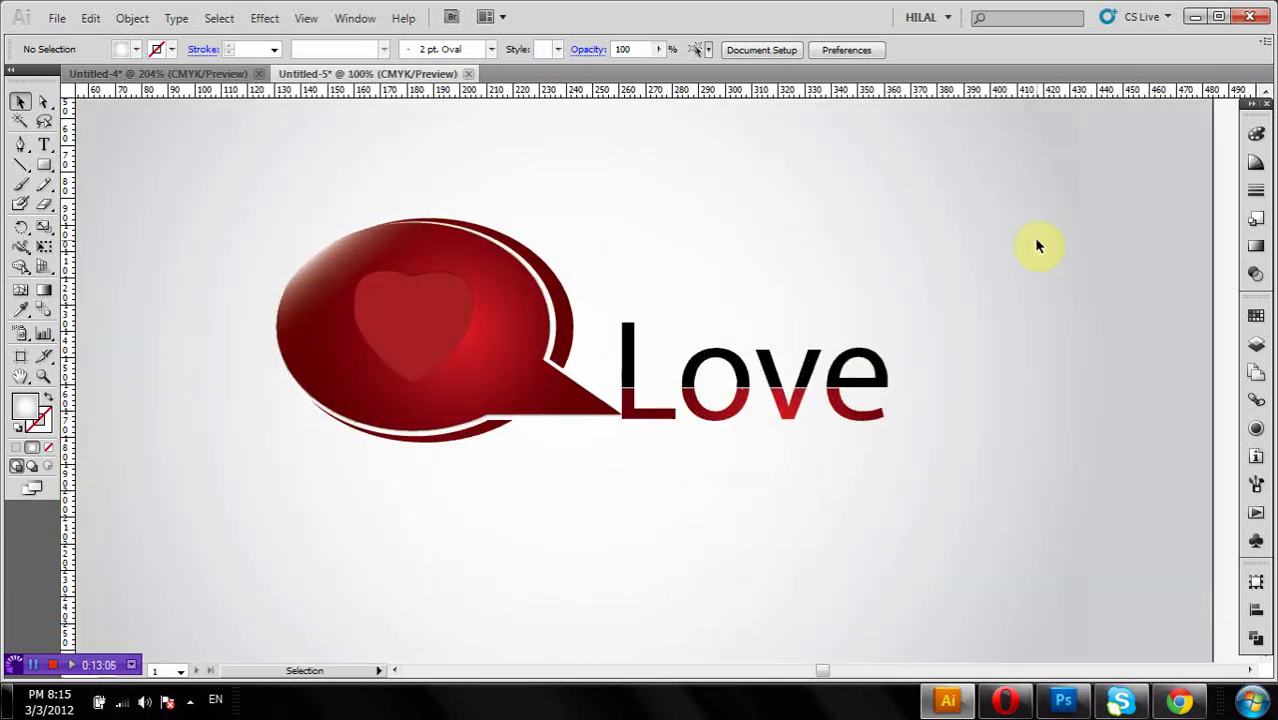
pyautogui.hotkey('ctrl', '+')
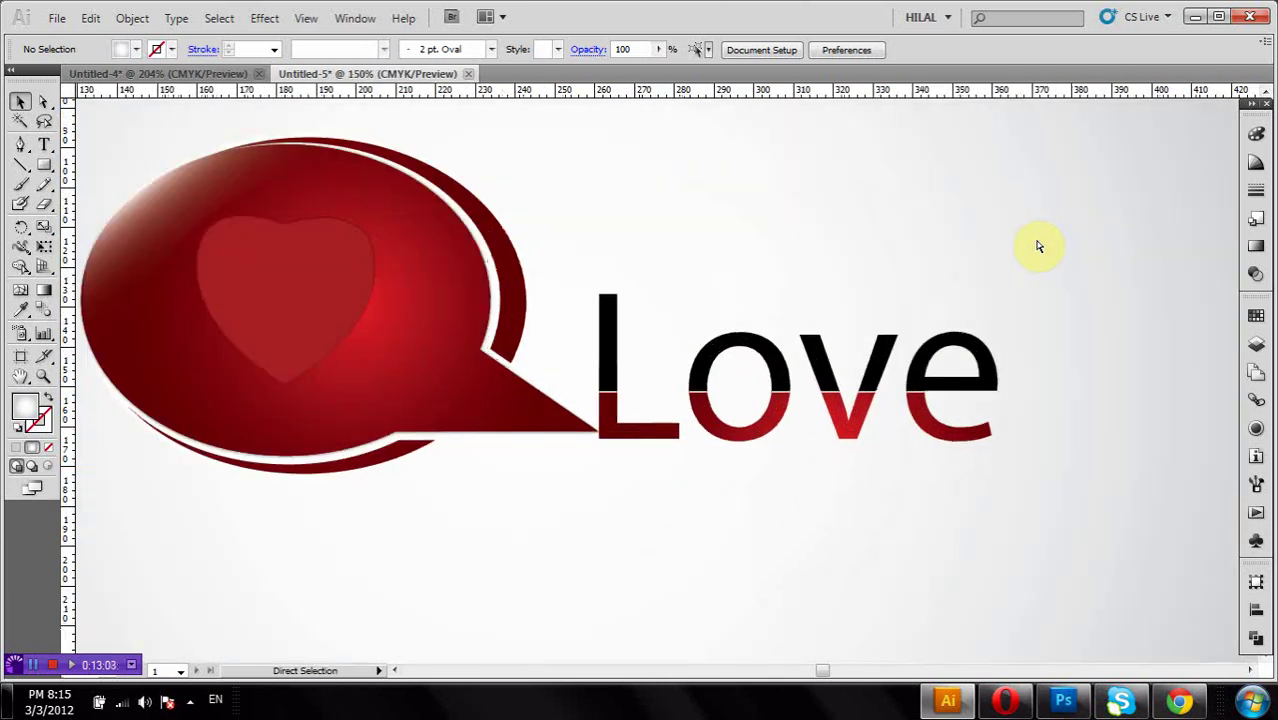
pyautogui.hotkey('ctrl', '-')
pyautogui.hotkey('ctrl', '-')
pyautogui.hotkey('ctrl', '-')
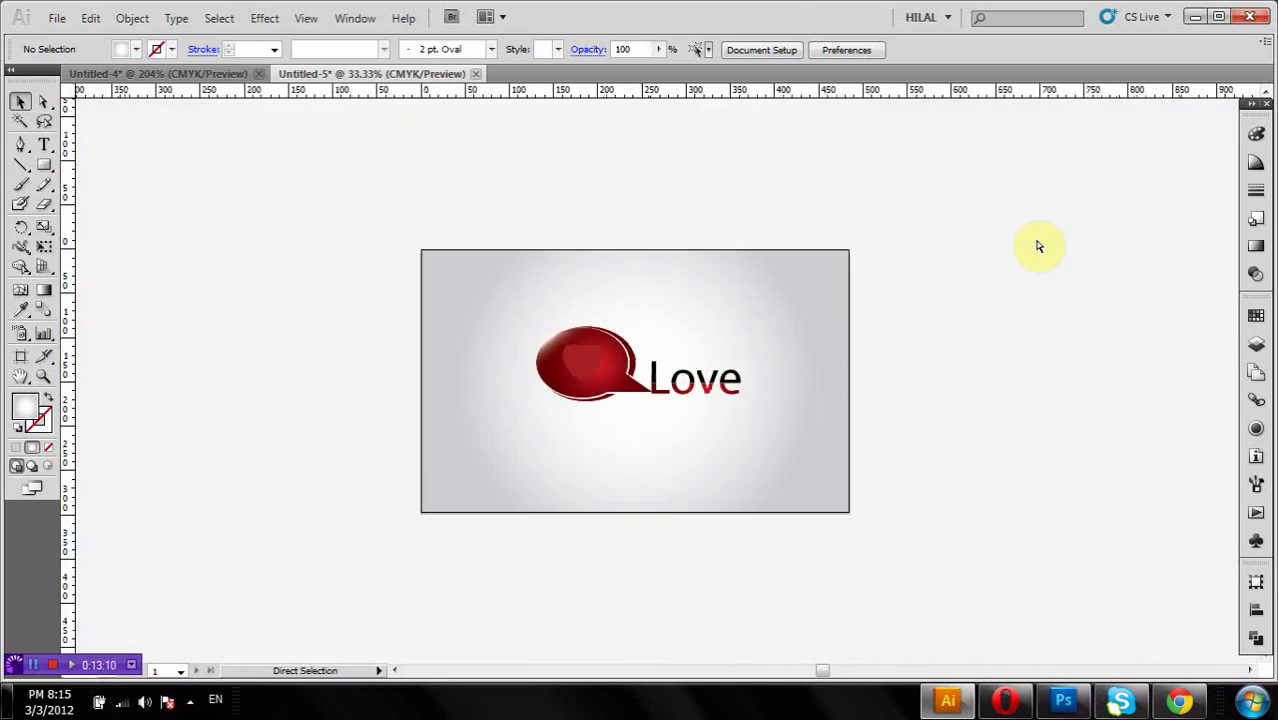
pyautogui.hotkey('ctrl', '+')
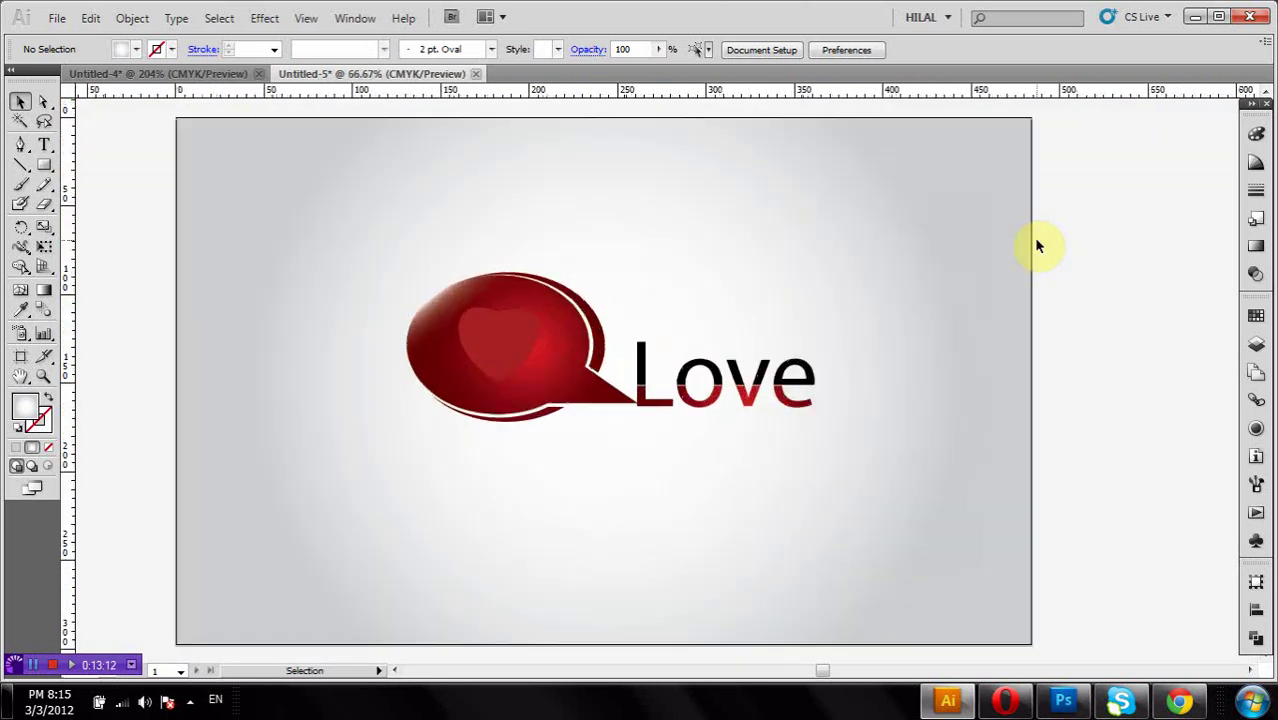
# - Move the grouped Love logo slightly lower and further left
pyautogui.click(436, 410)
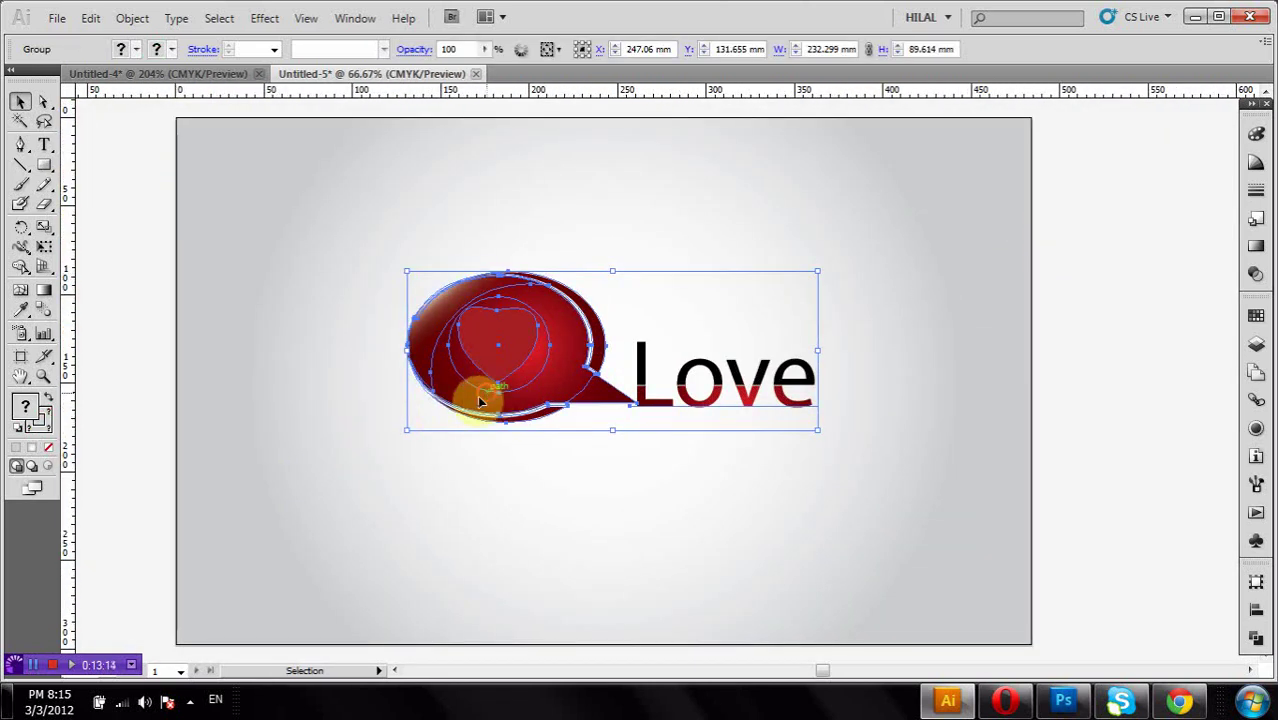
pyautogui.moveTo(480, 402); pyautogui.dragTo(456, 422)
pyautogui.click(539, 497)
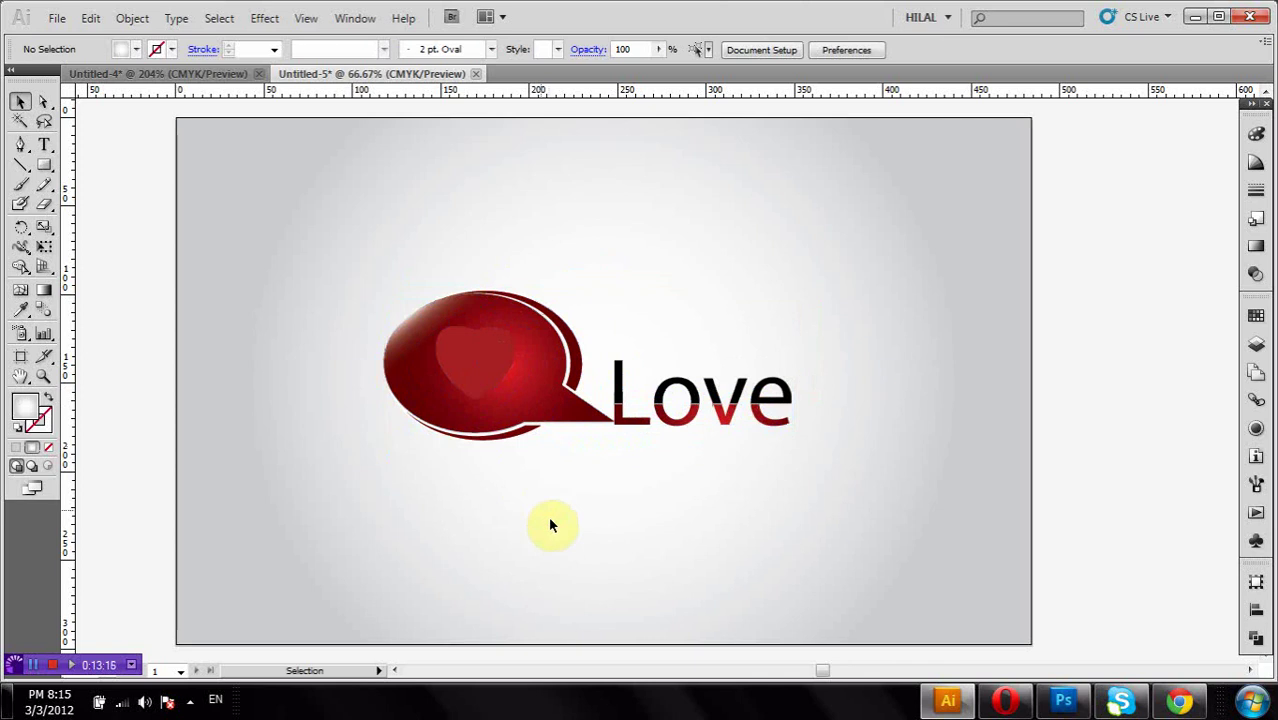
# - Add a 'nice logo' text line, enlarge and reposition it, then delete it
pyautogui.click(44, 146)
pyautogui.click(548, 208)
pyautogui.write('nice logo')
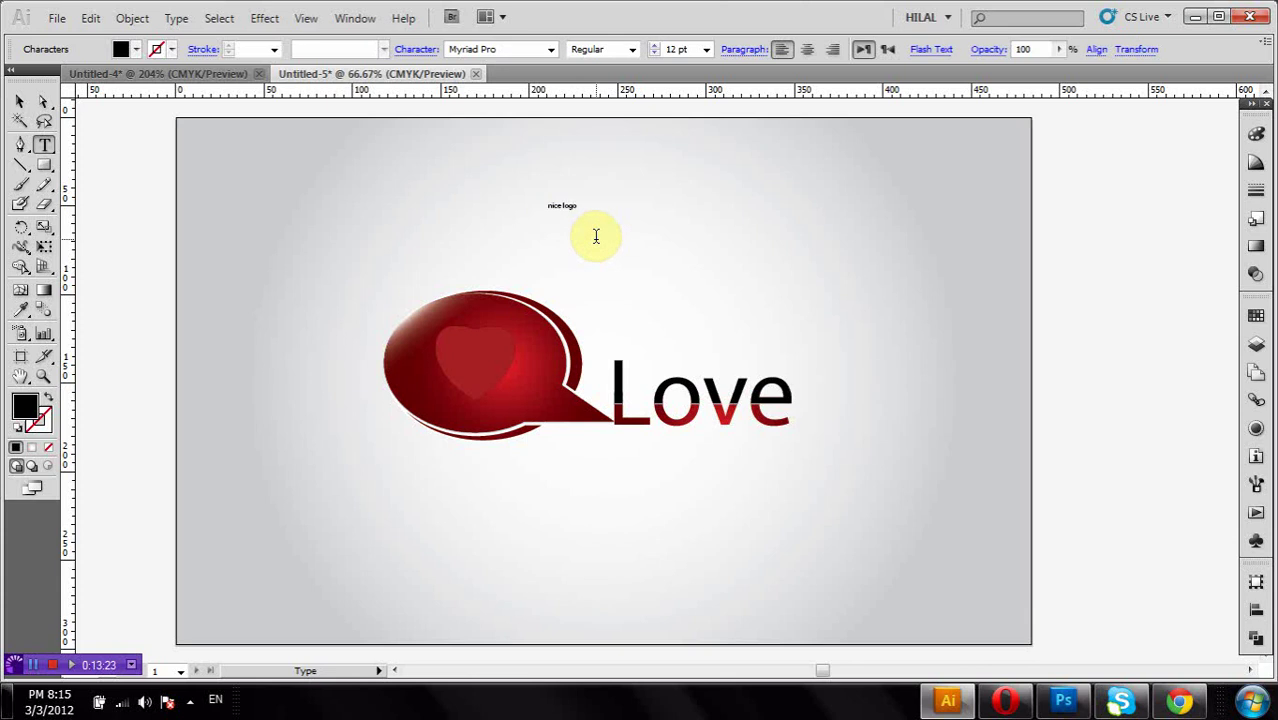
pyautogui.click(20, 102)
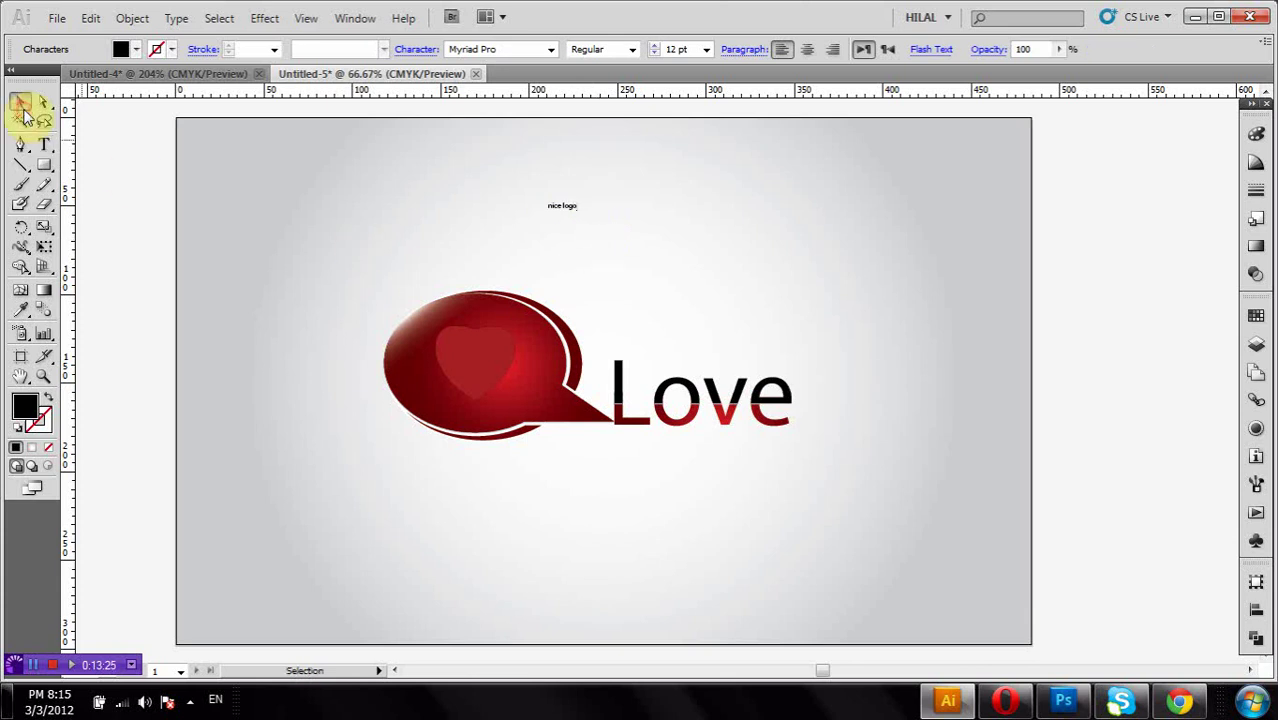
pyautogui.moveTo(578, 212); pyautogui.dragTo(866, 367)
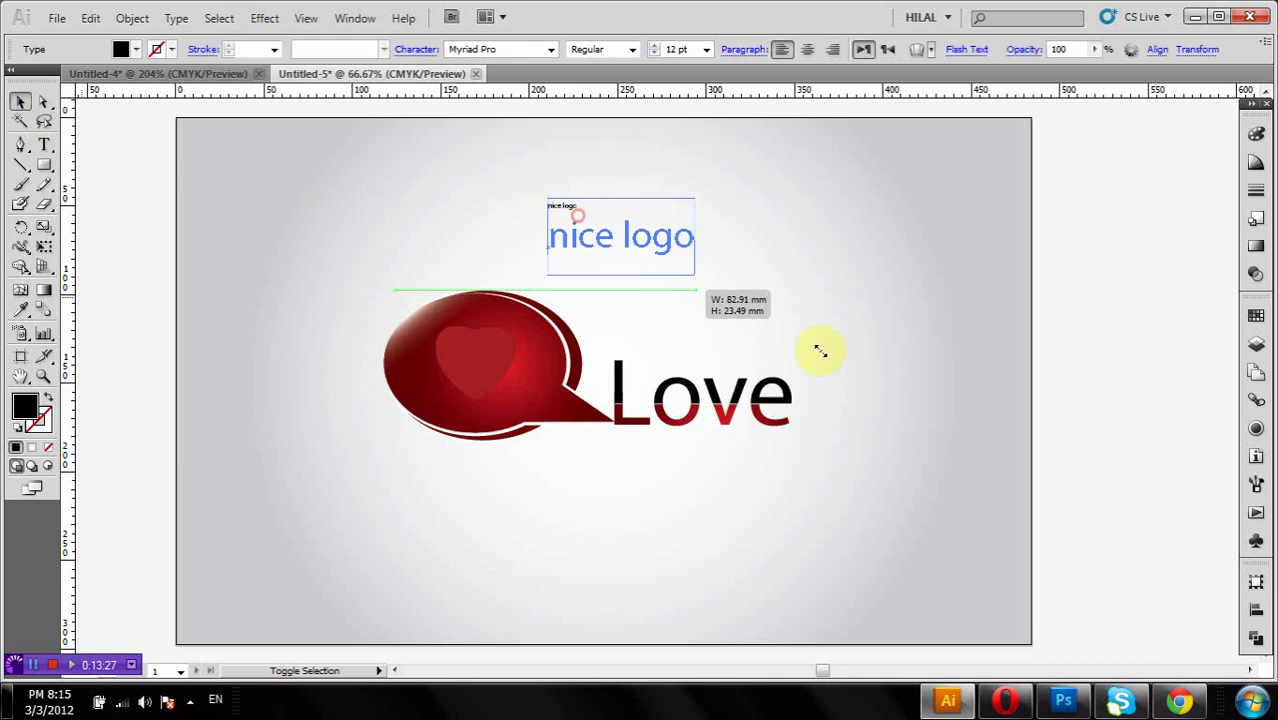
pyautogui.click(1018, 316)
pyautogui.moveTo(813, 308)
pyautogui.mouseDown()
pyautogui.moveTo(827, 257)
pyautogui.moveTo(843, 257)
pyautogui.mouseUp()
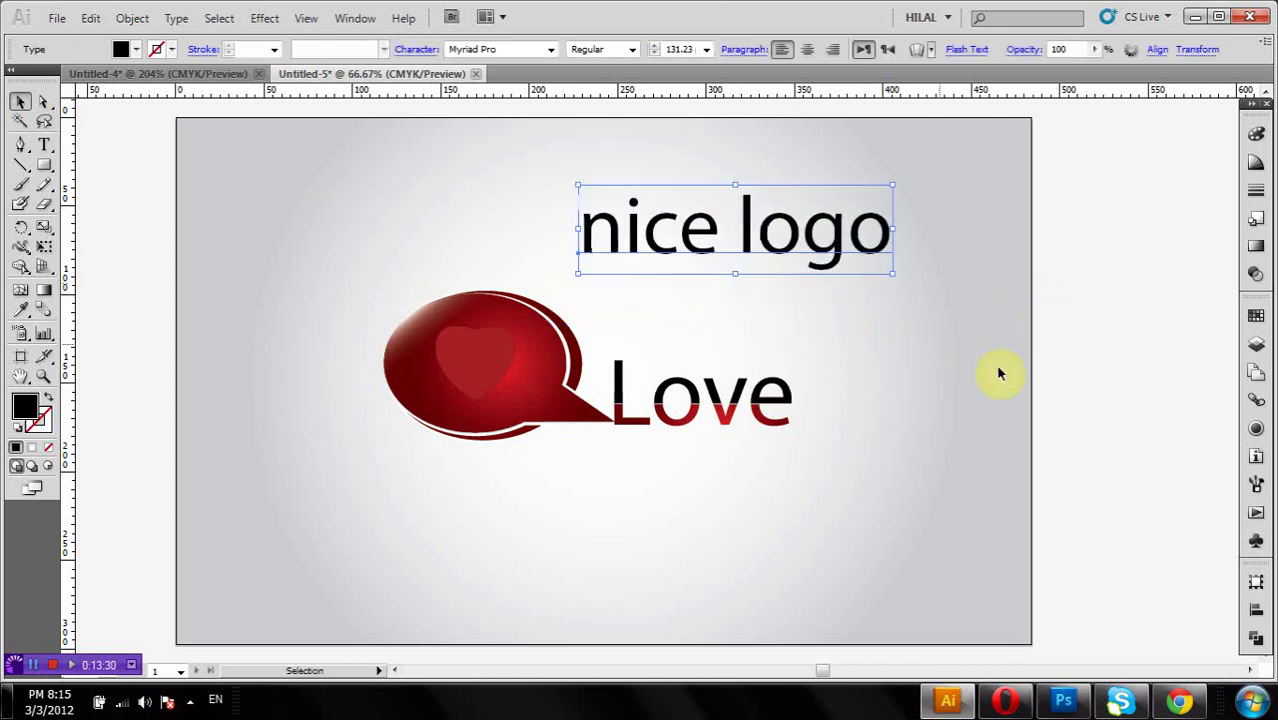
pyautogui.click(1148, 344)
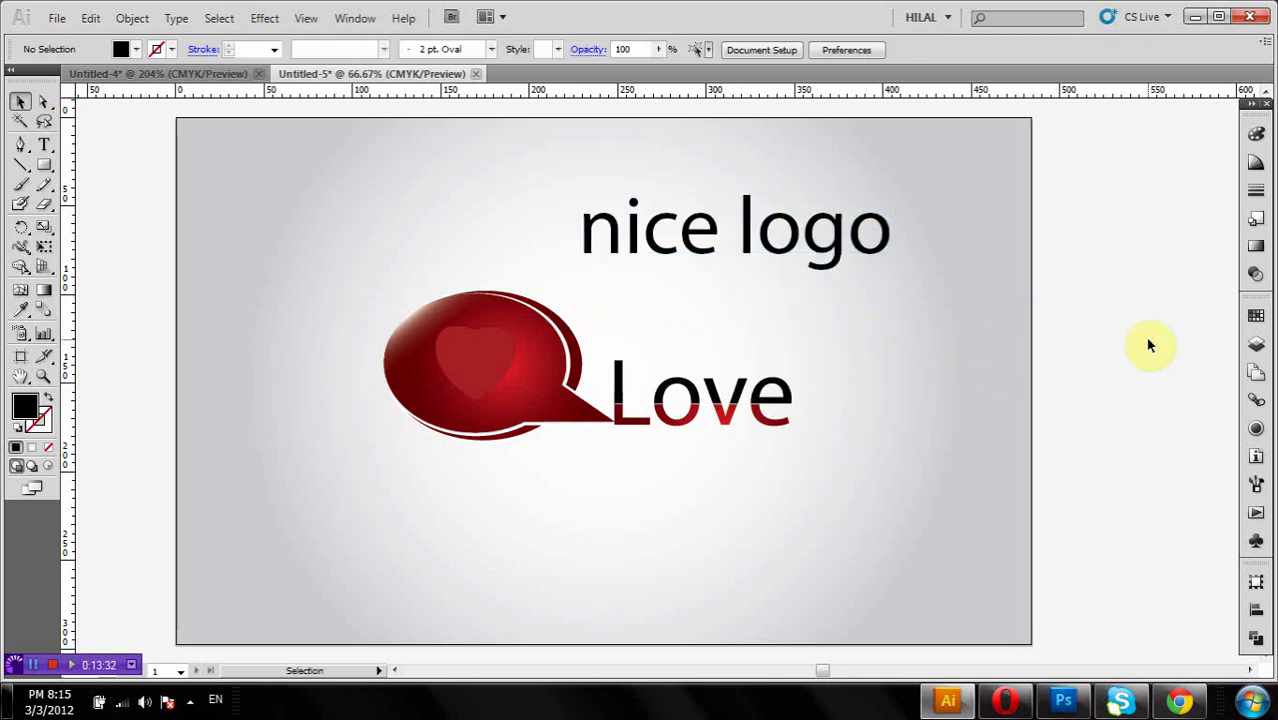
pyautogui.click(884, 250)
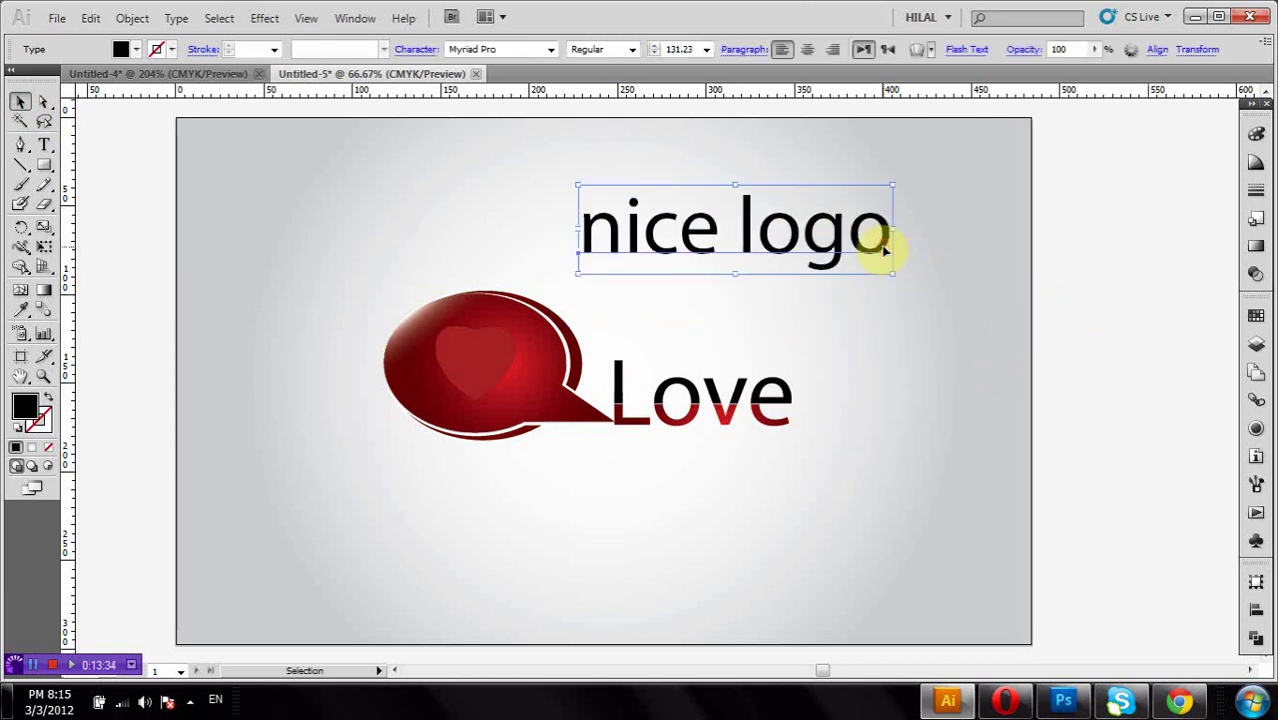
pyautogui.press('Delete')
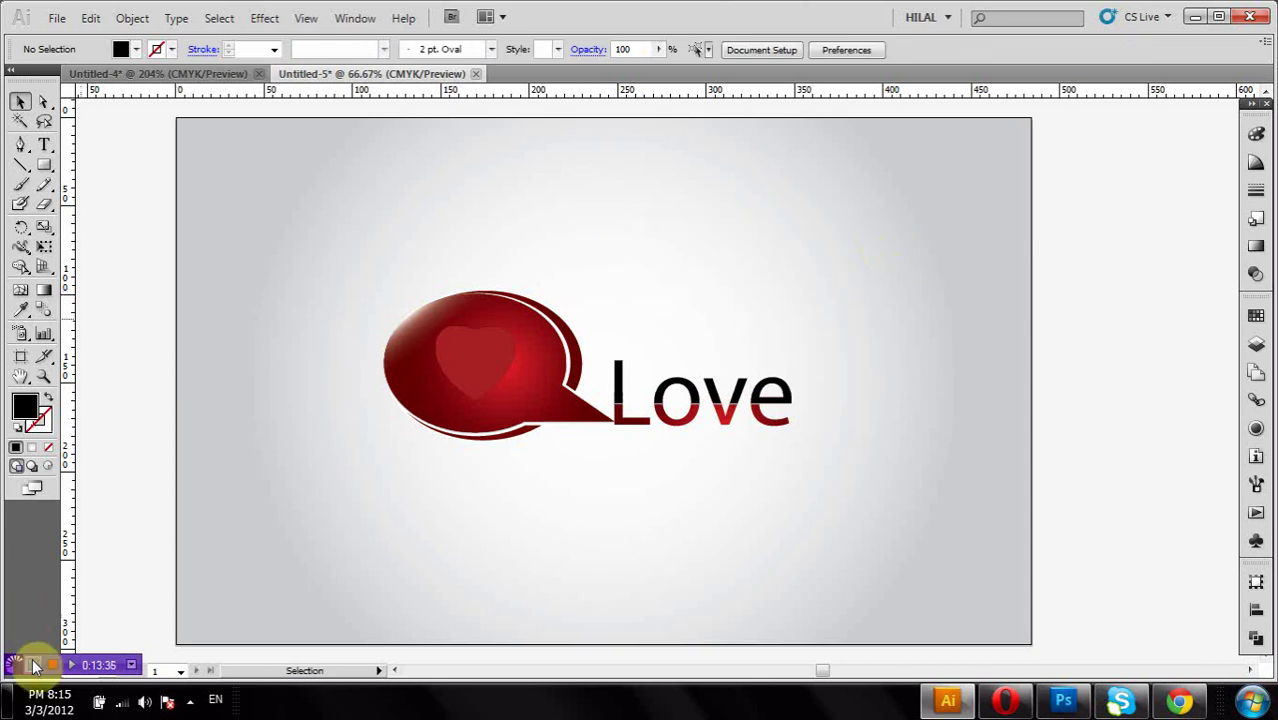